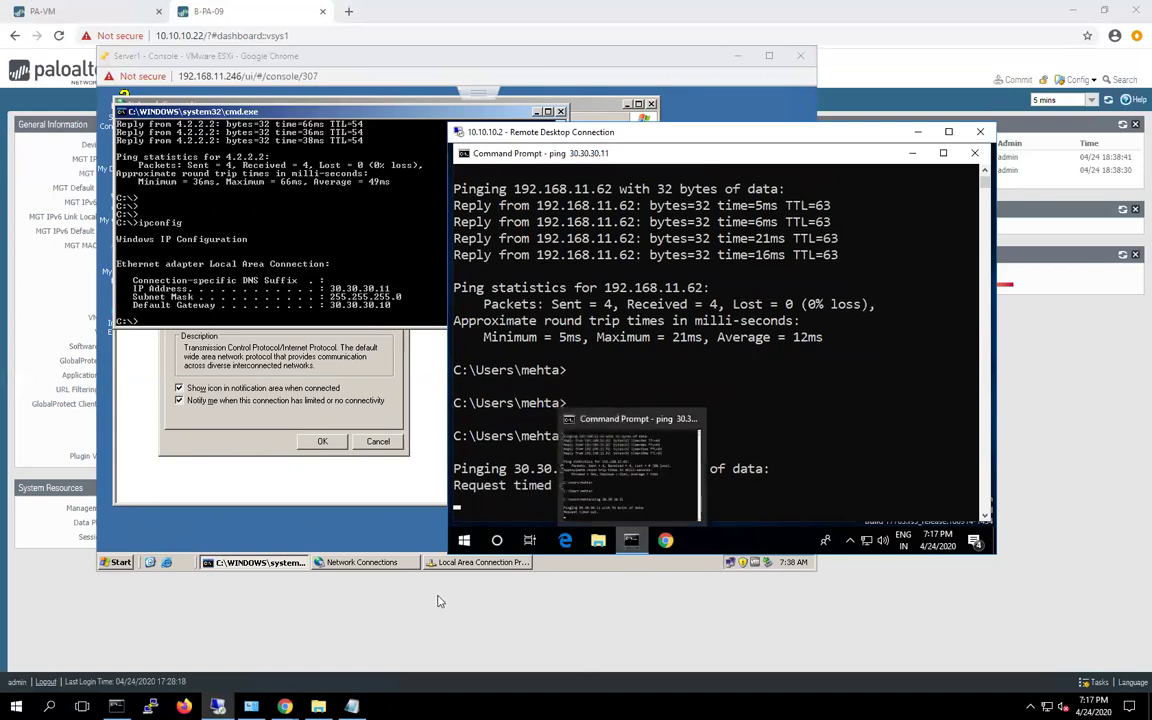
After the ping results, bring the B-PA-09 Palo Alto dashboard in Chrome to the front.
left_click(437, 610)
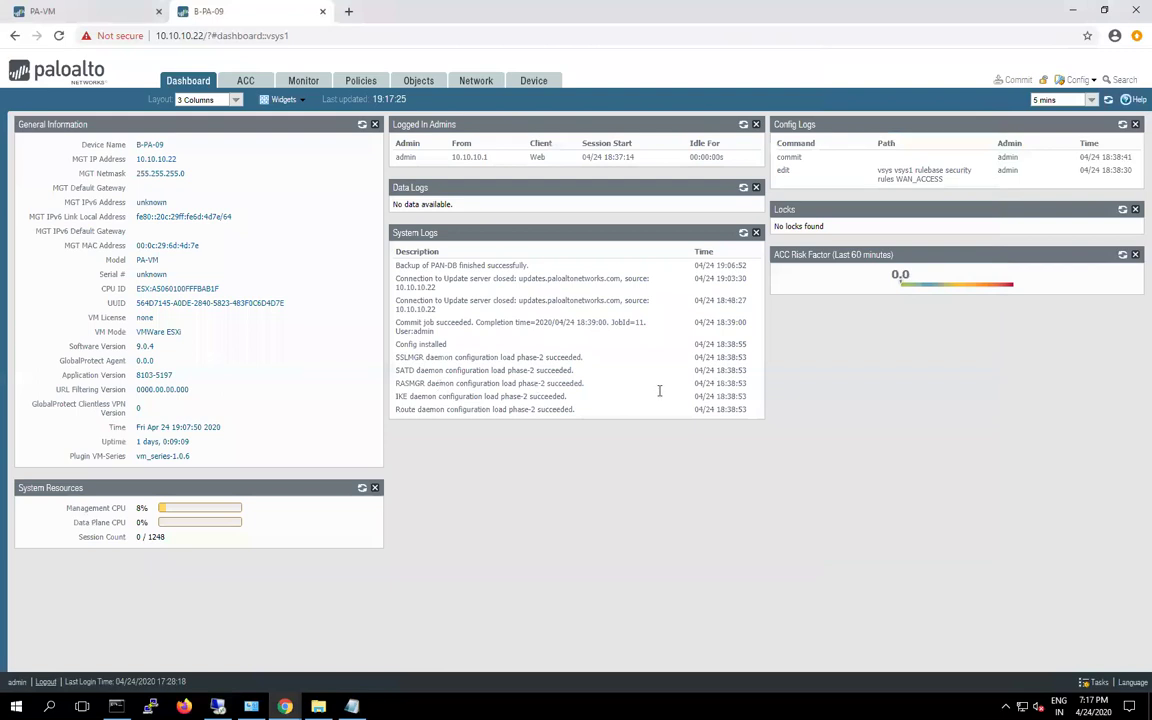
On the PA-VM firewall, create a Layer3 zone named VPN_zone under Network > Zones.
left_click(476, 81)
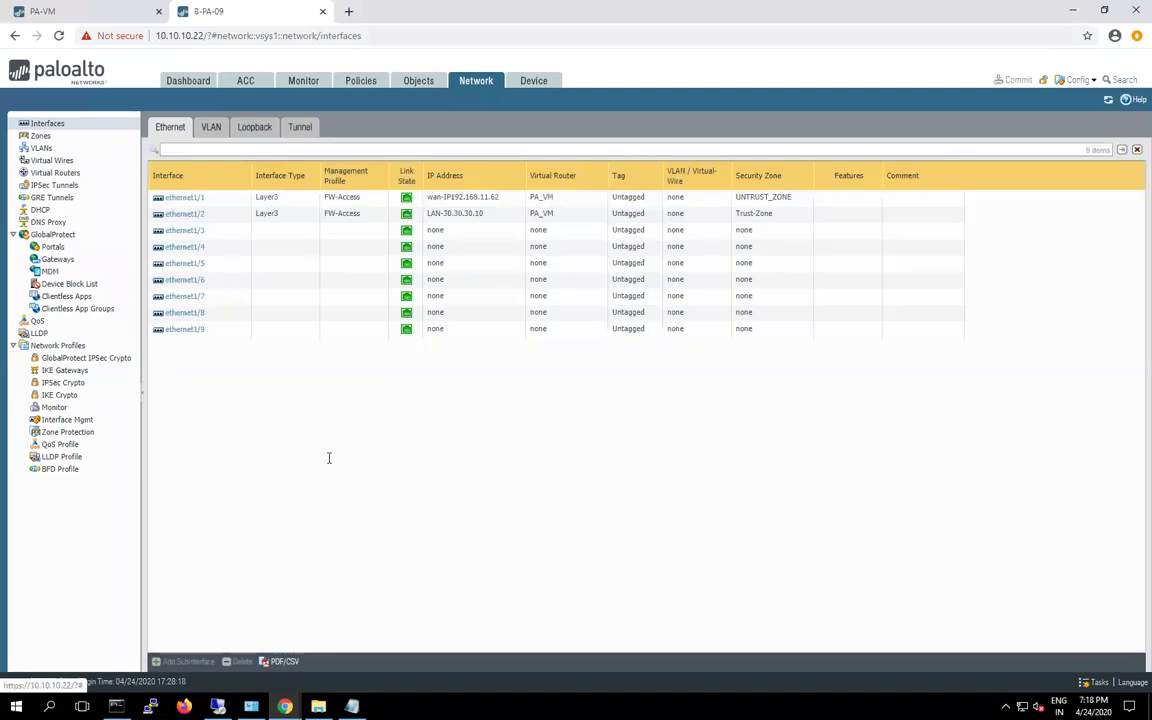
left_click(80, 10)
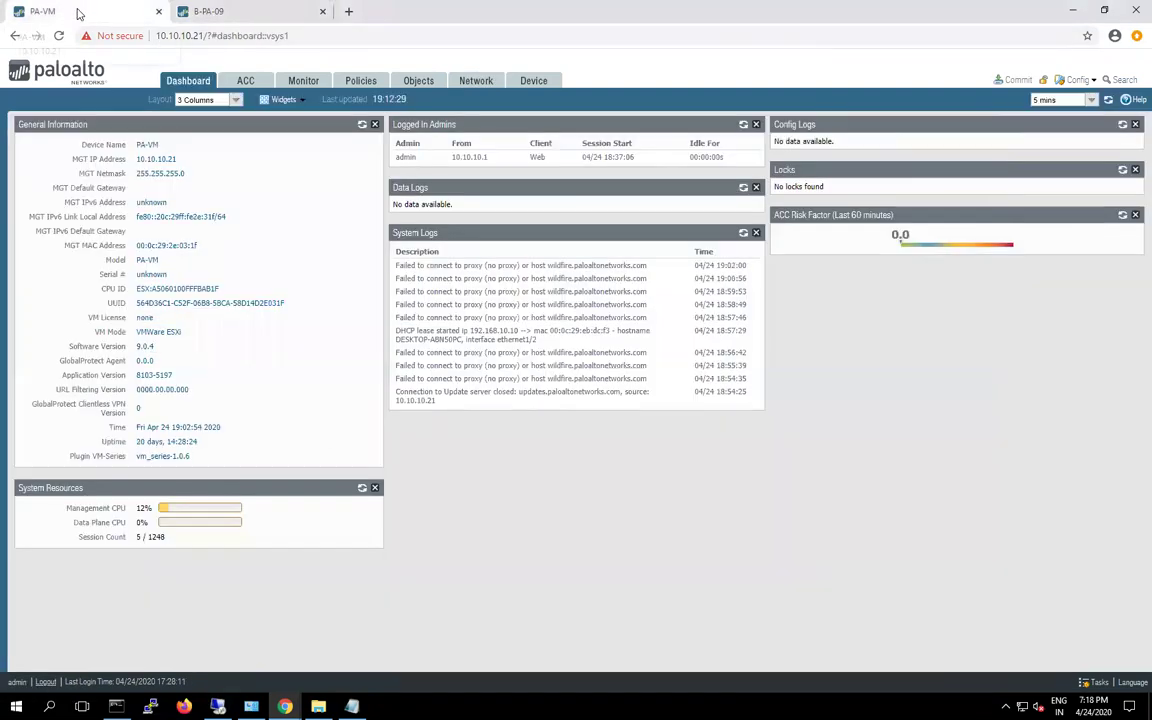
left_click(477, 84)
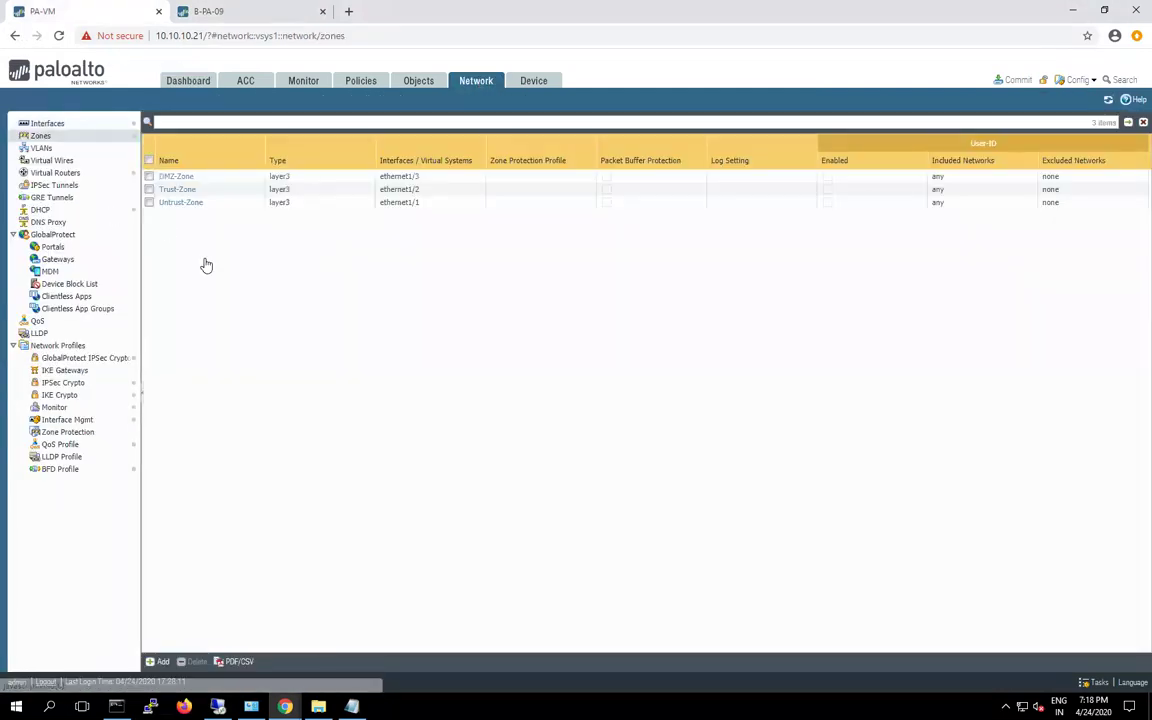
left_click(157, 663)
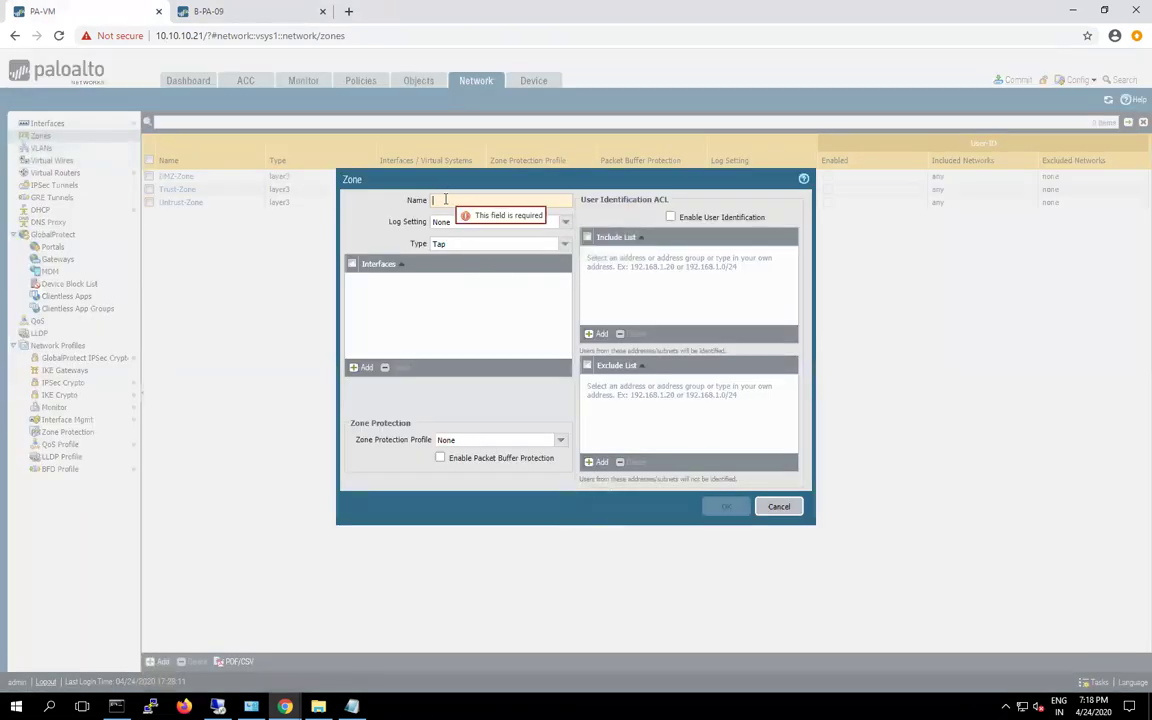
type("VPN_zone")
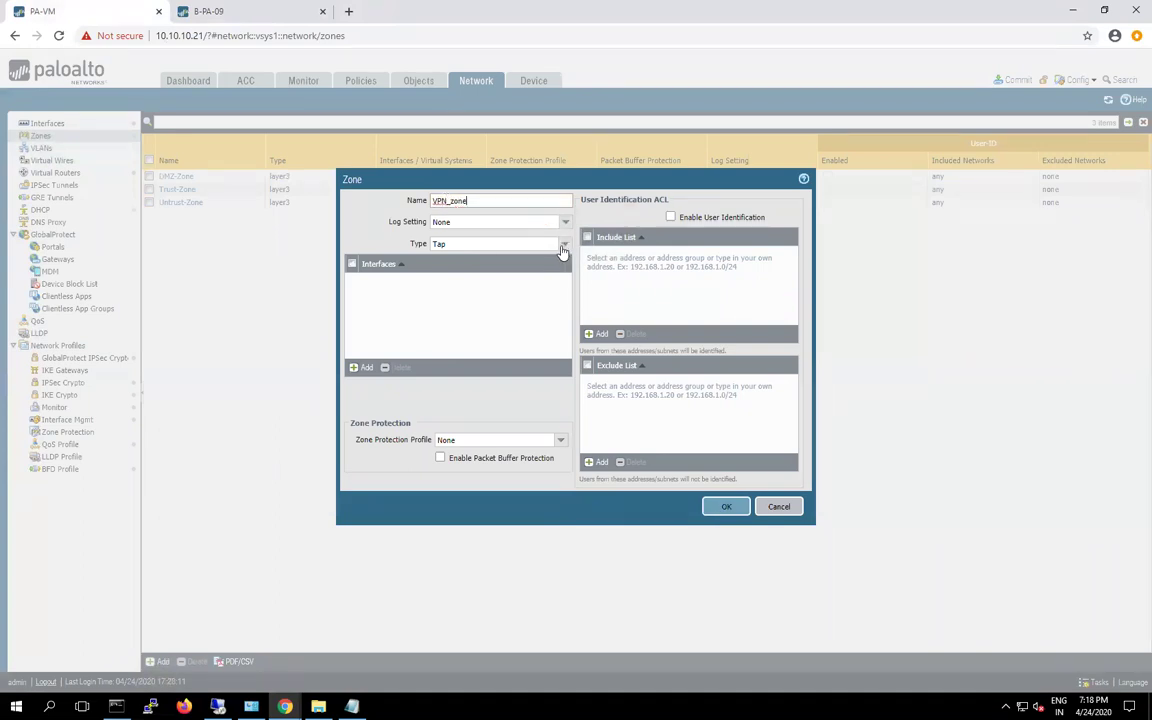
left_click(563, 245)
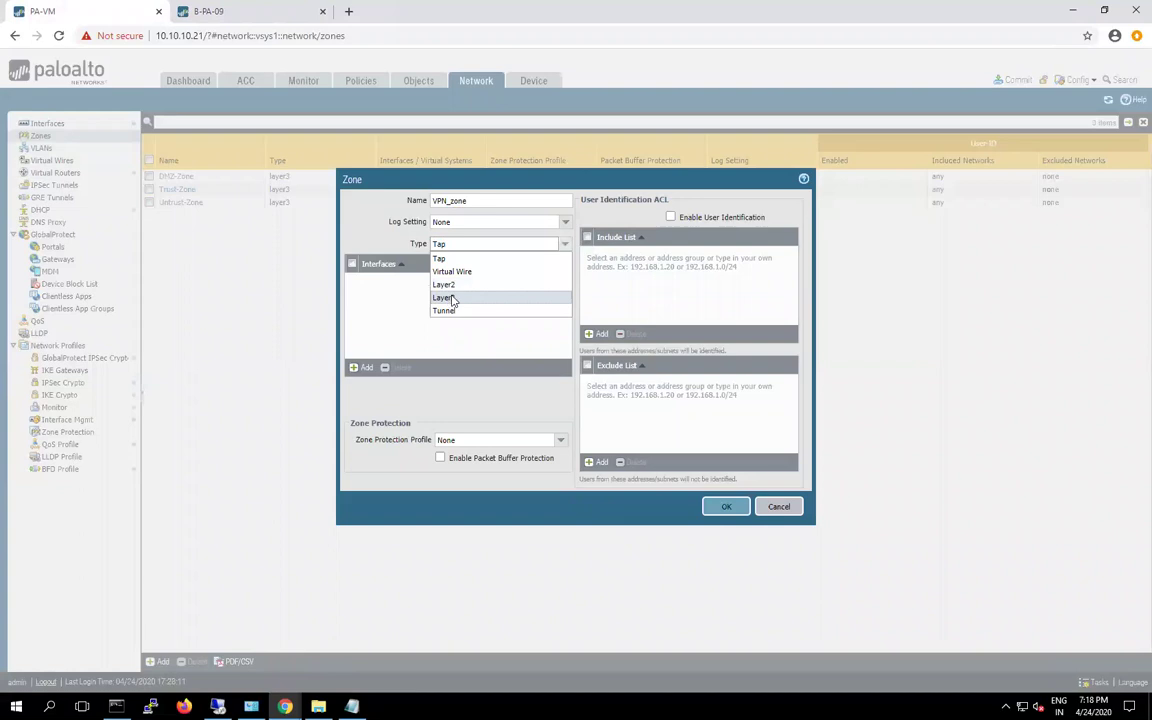
left_click(443, 298)
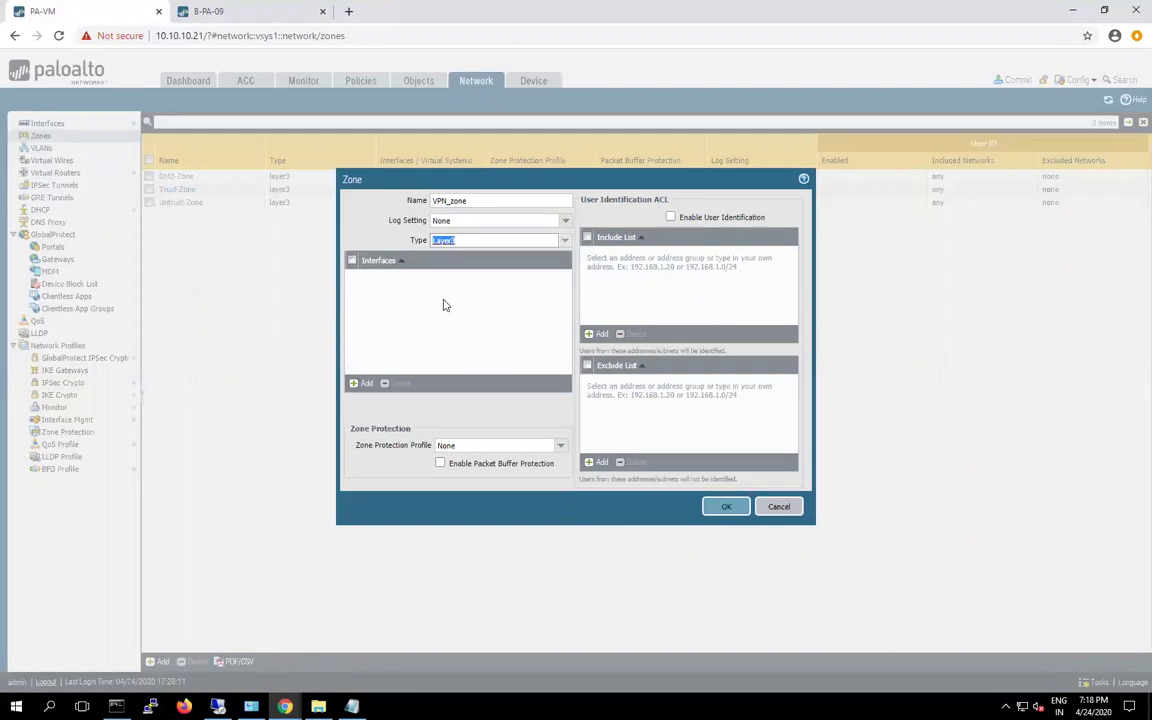
left_click(727, 509)
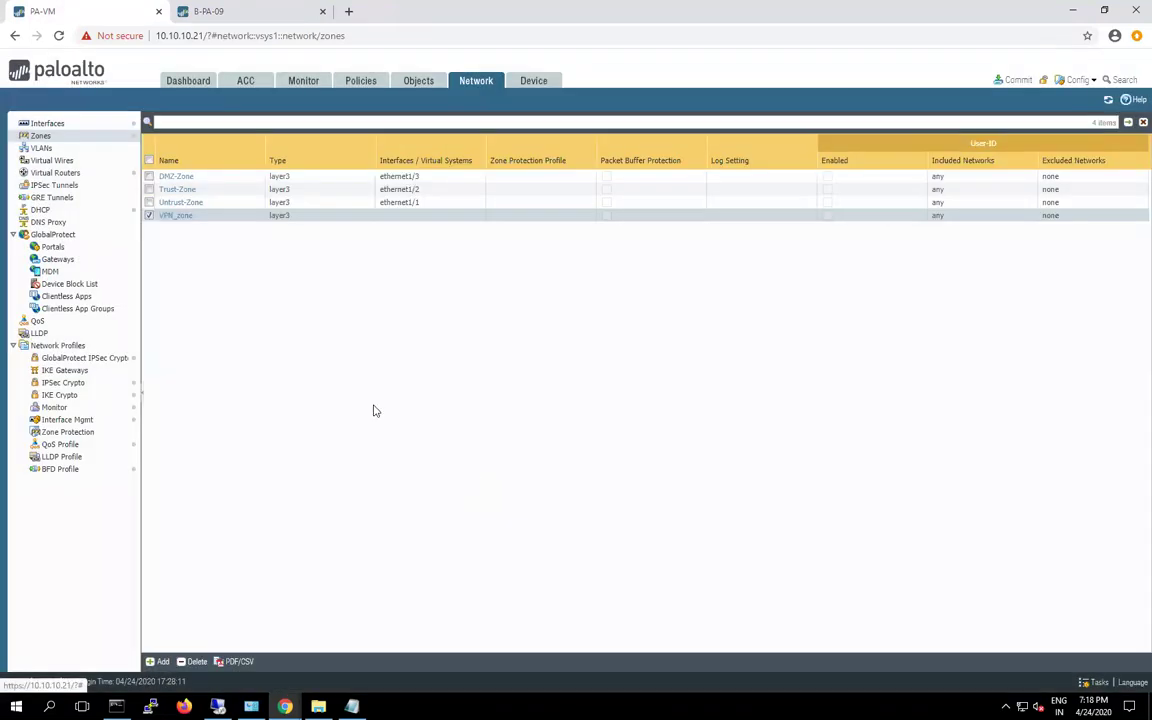
Start tunnel interface 10, assigning virtual router PA_VR-01 and security zone VPN_zone.
left_click(52, 124)
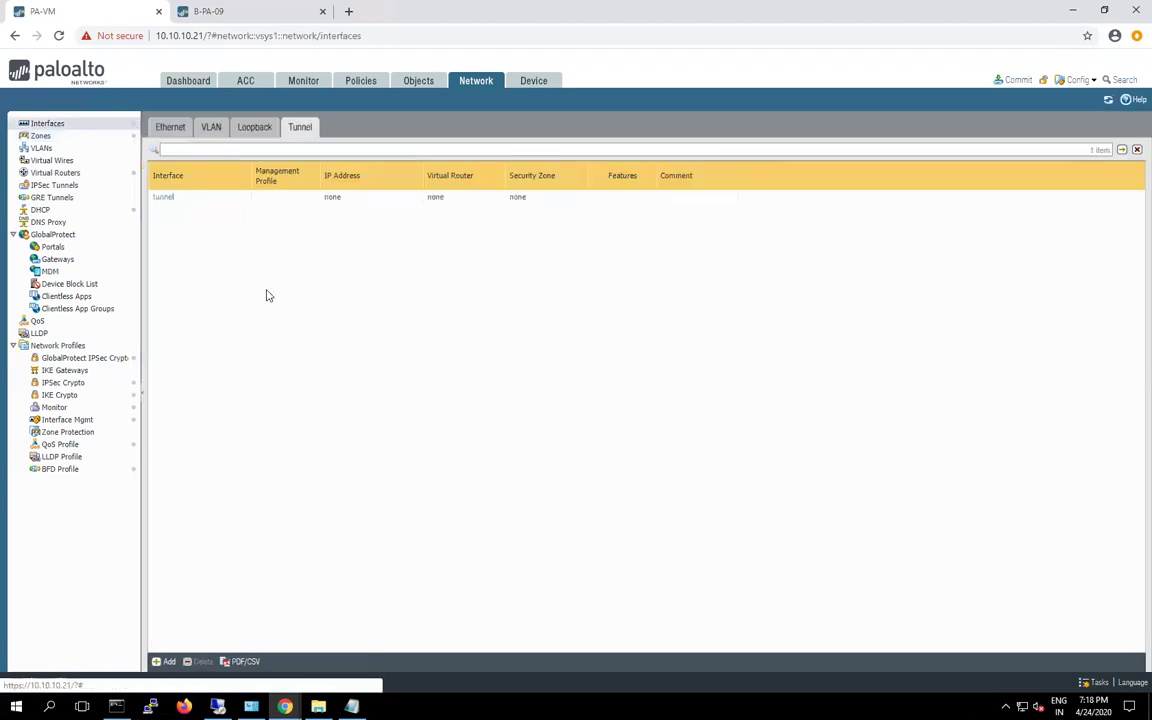
left_click(169, 663)
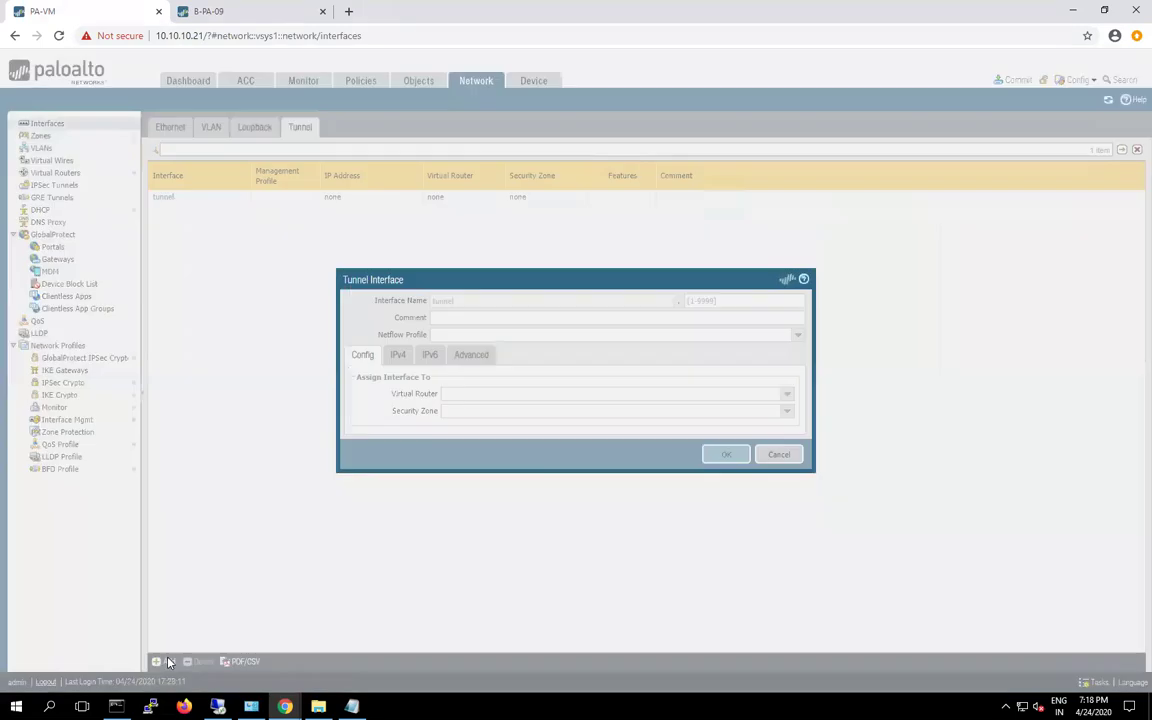
left_click(729, 302)
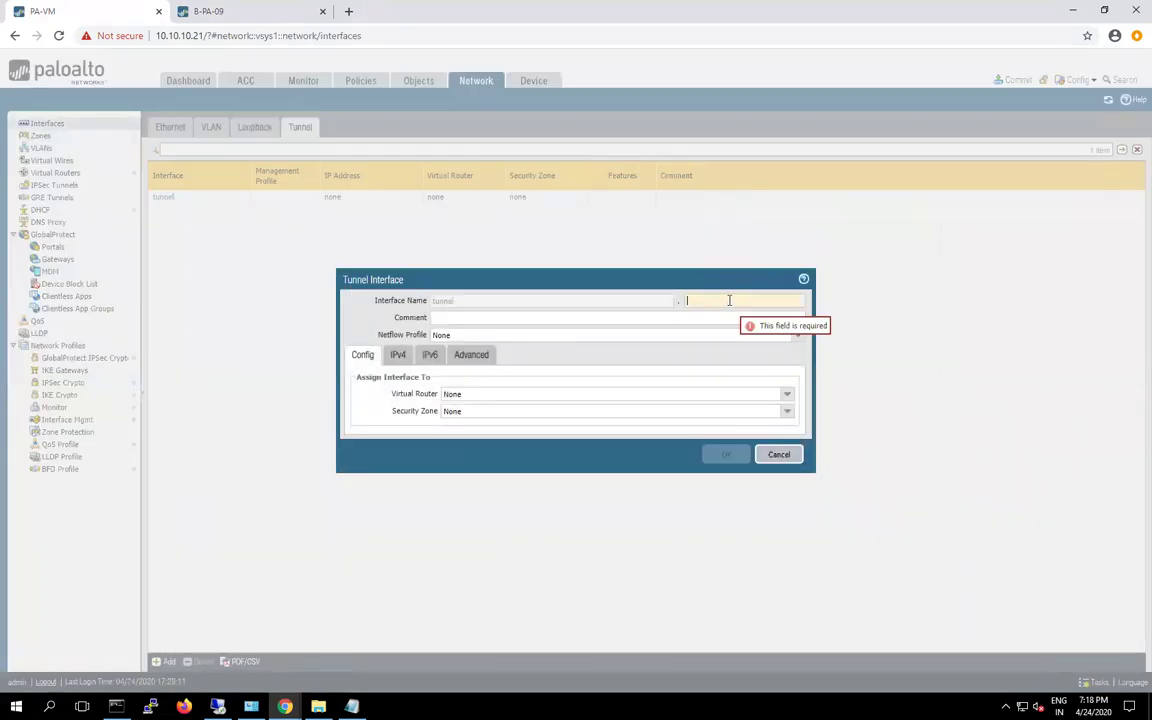
type("10")
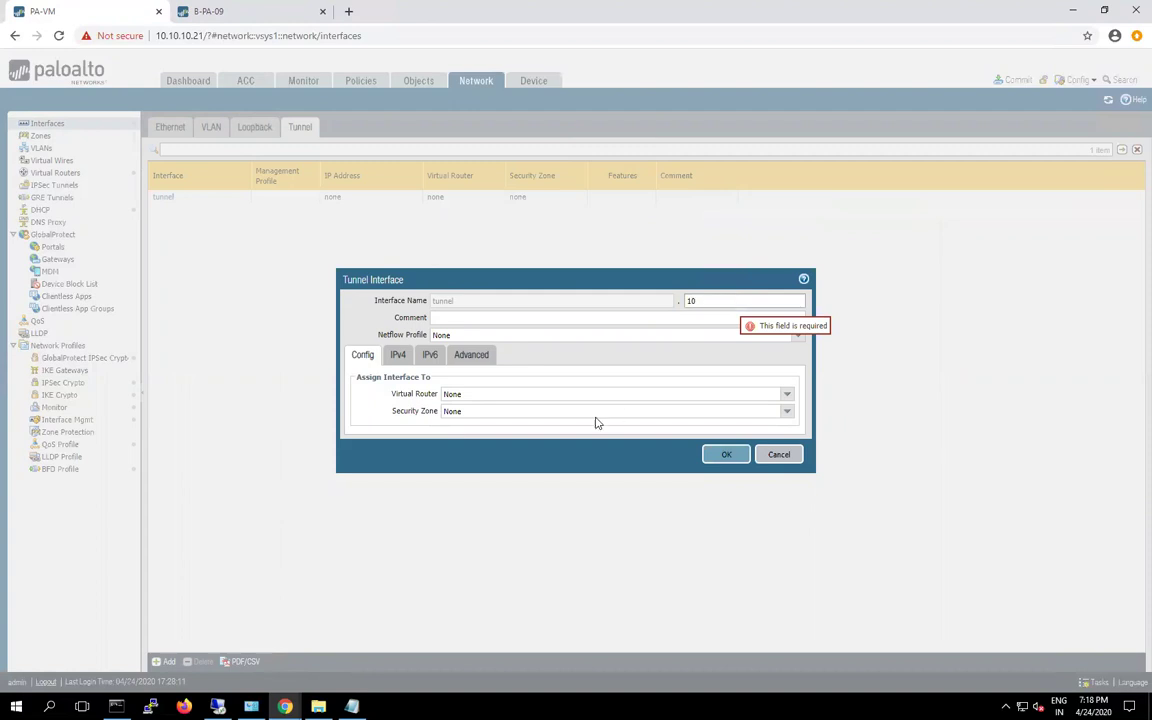
left_click(785, 398)
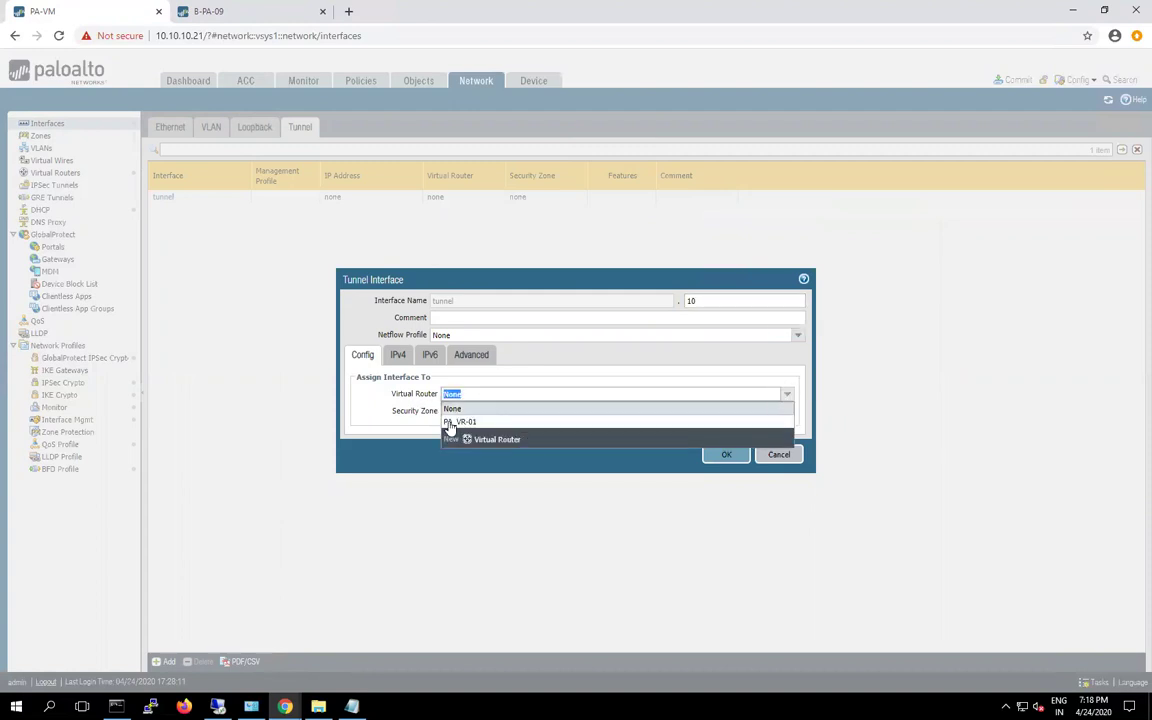
left_click(459, 423)
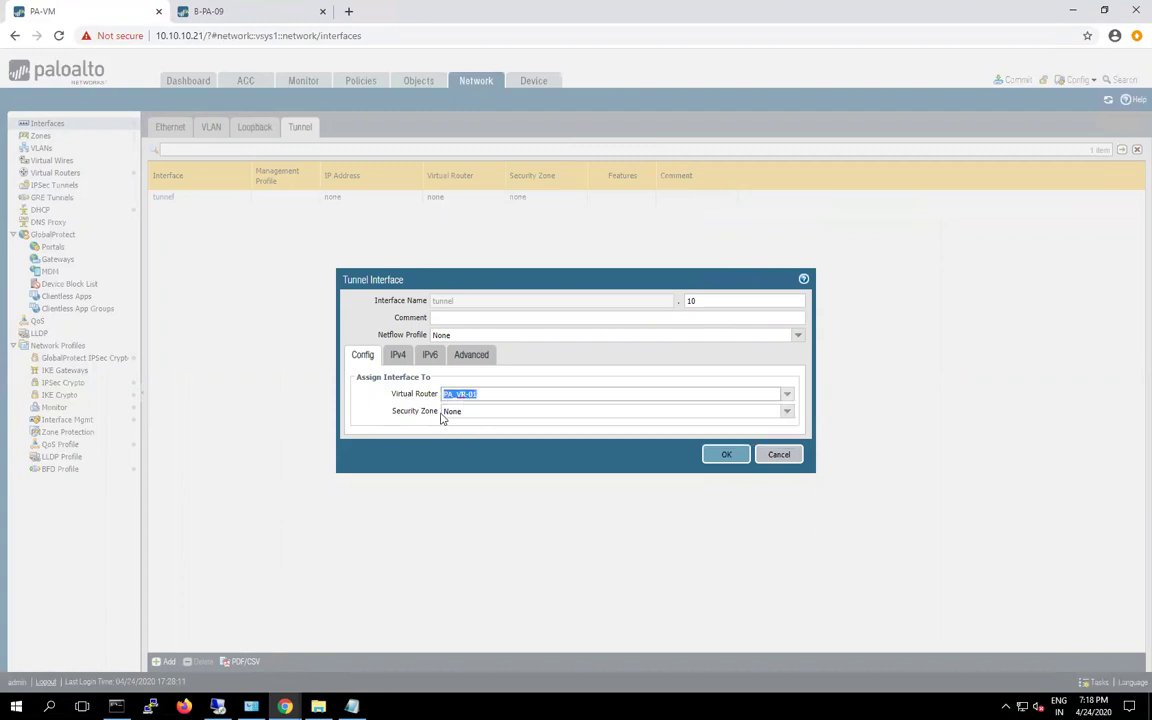
left_click(788, 414)
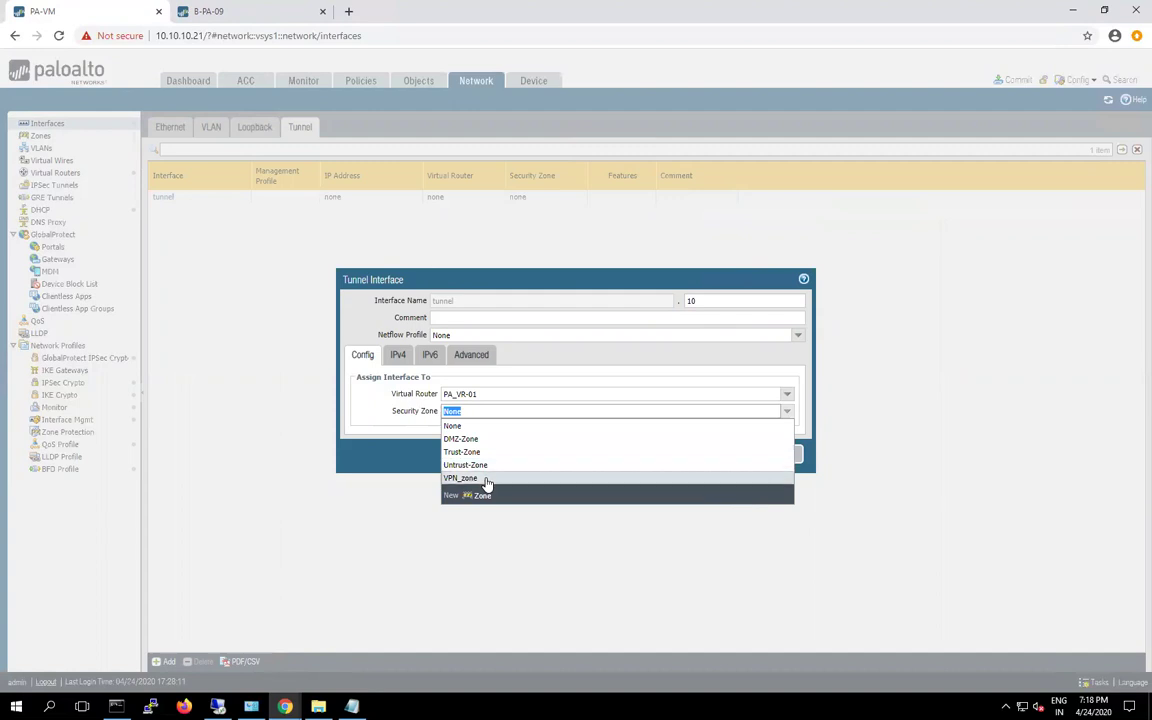
left_click(487, 478)
Give tunnel.10 the IPv4 address 10.10.10.11/24.
left_click(397, 357)
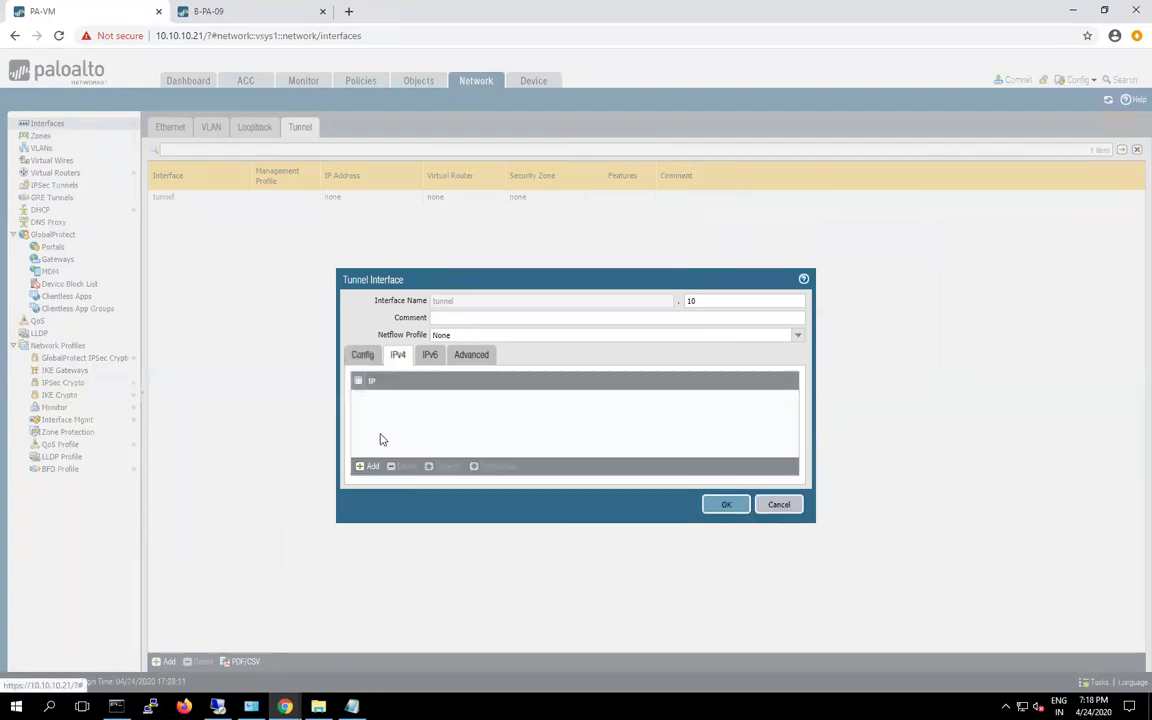
left_click(362, 467)
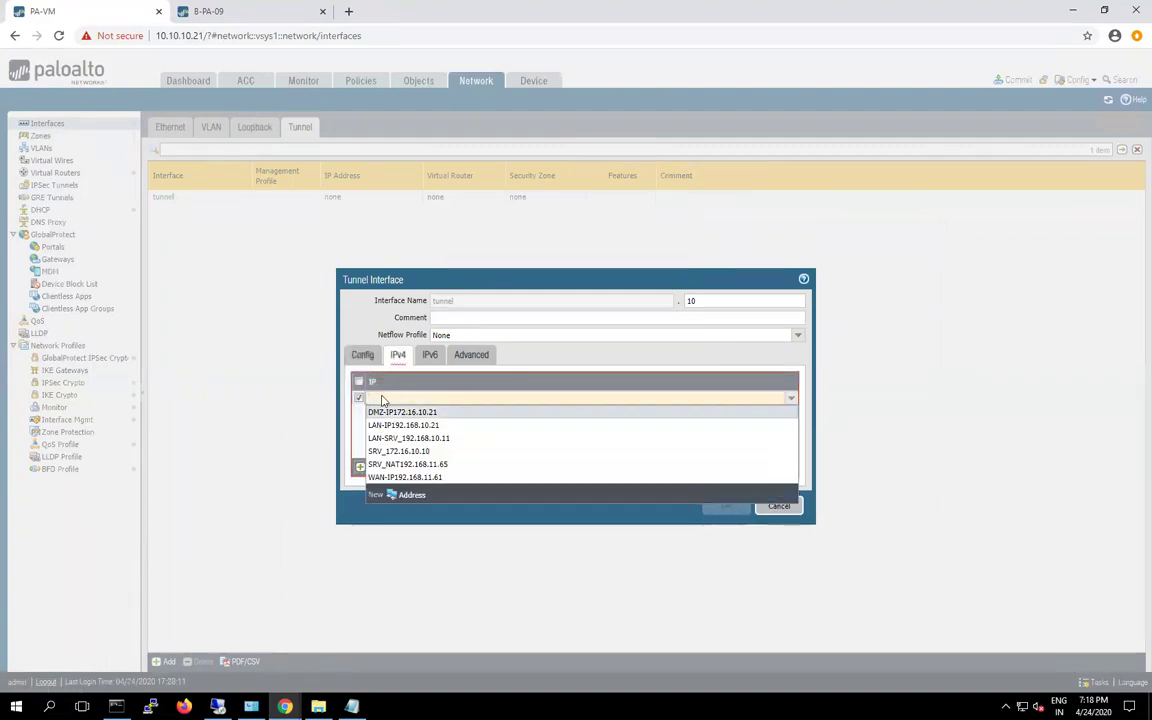
type("10.10.10.11")
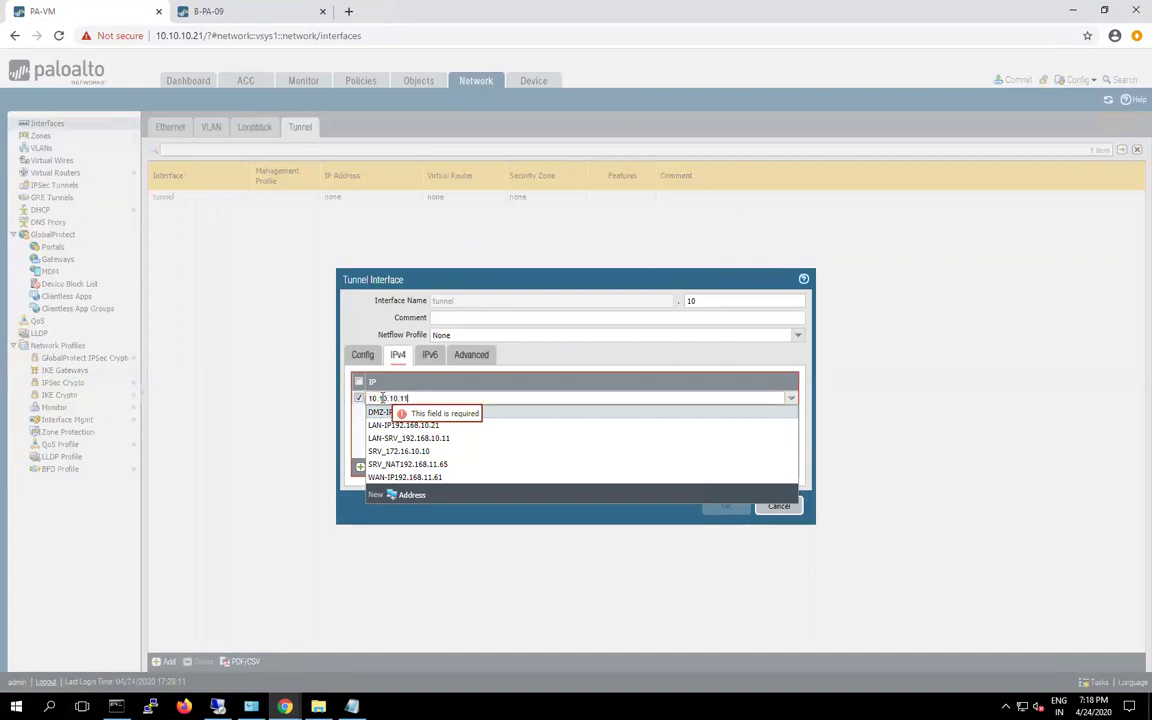
type("/24")
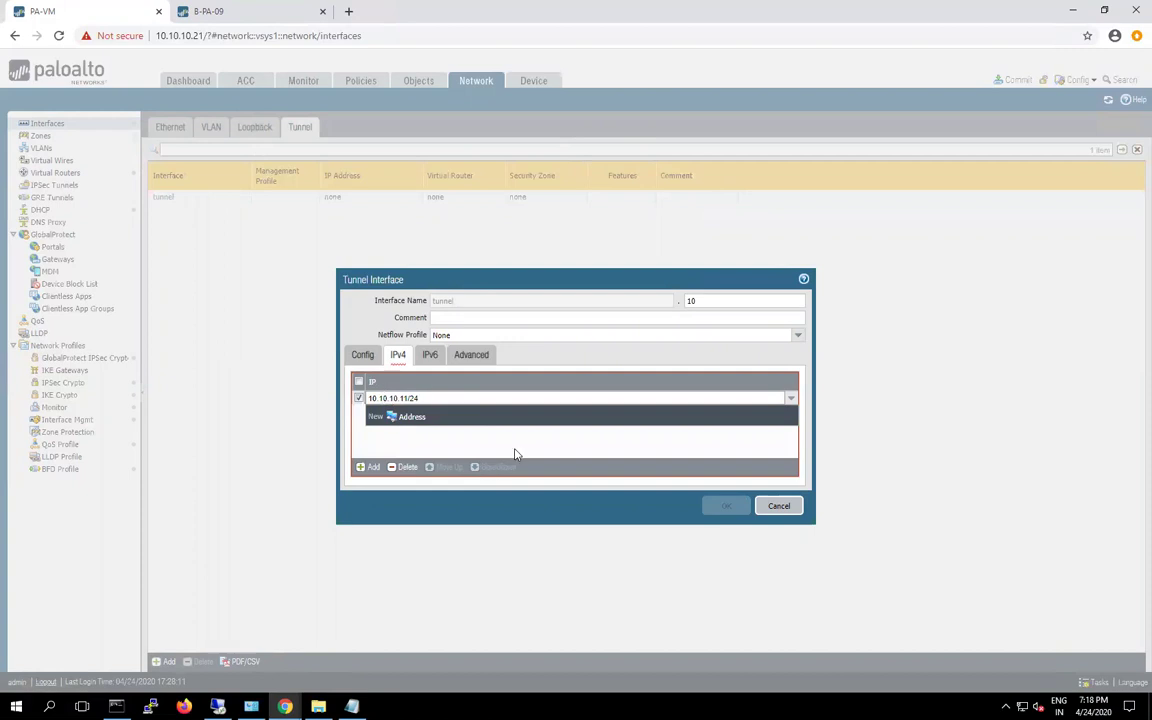
left_click(519, 444)
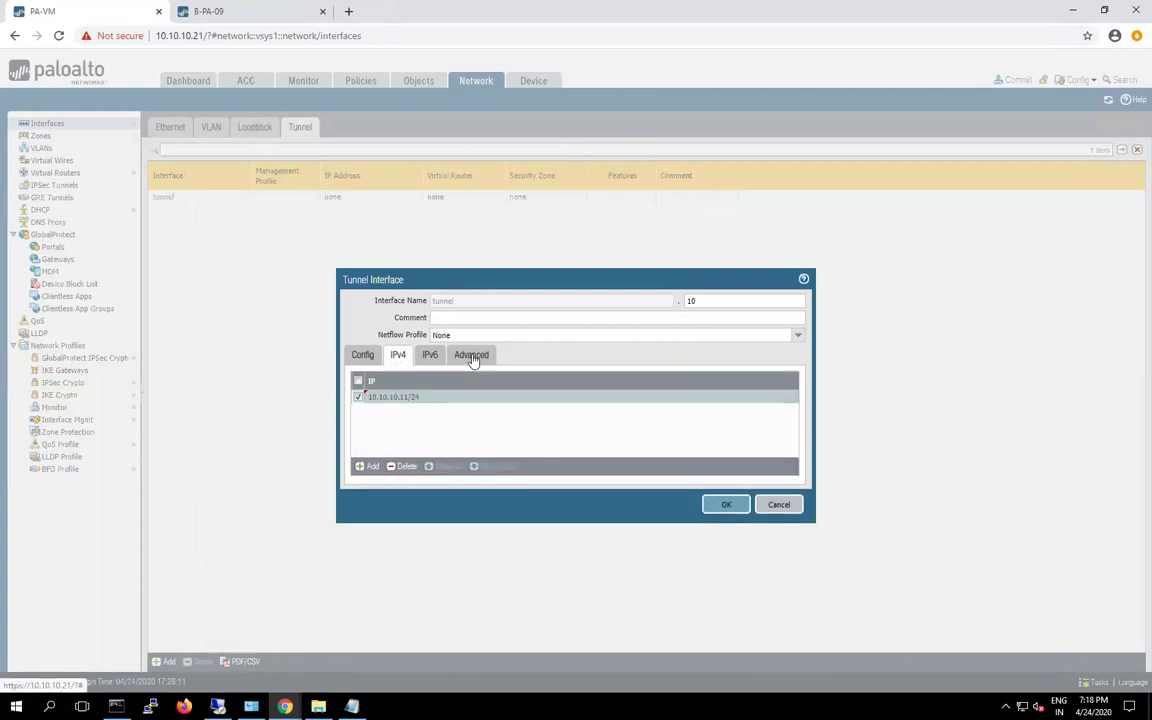
Apply the FW-Access management profile and save tunnel.10, accepting the exposure warning.
left_click(473, 358)
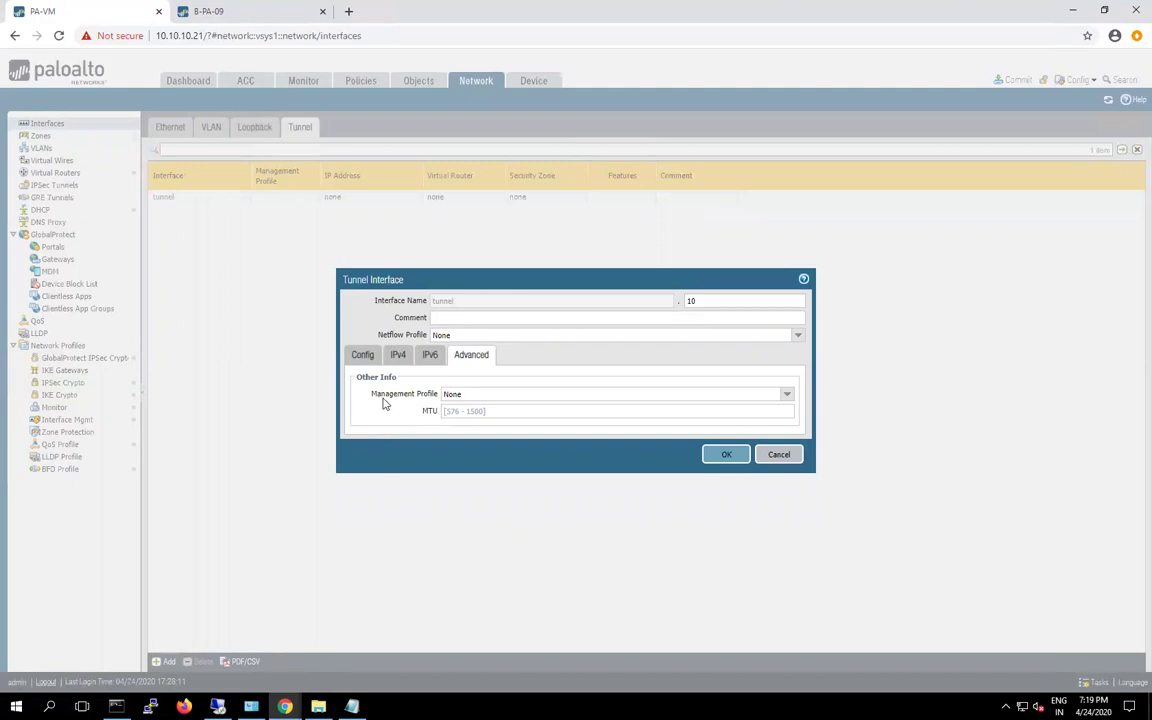
left_click_drag(391, 404, 398, 403)
left_click(394, 404)
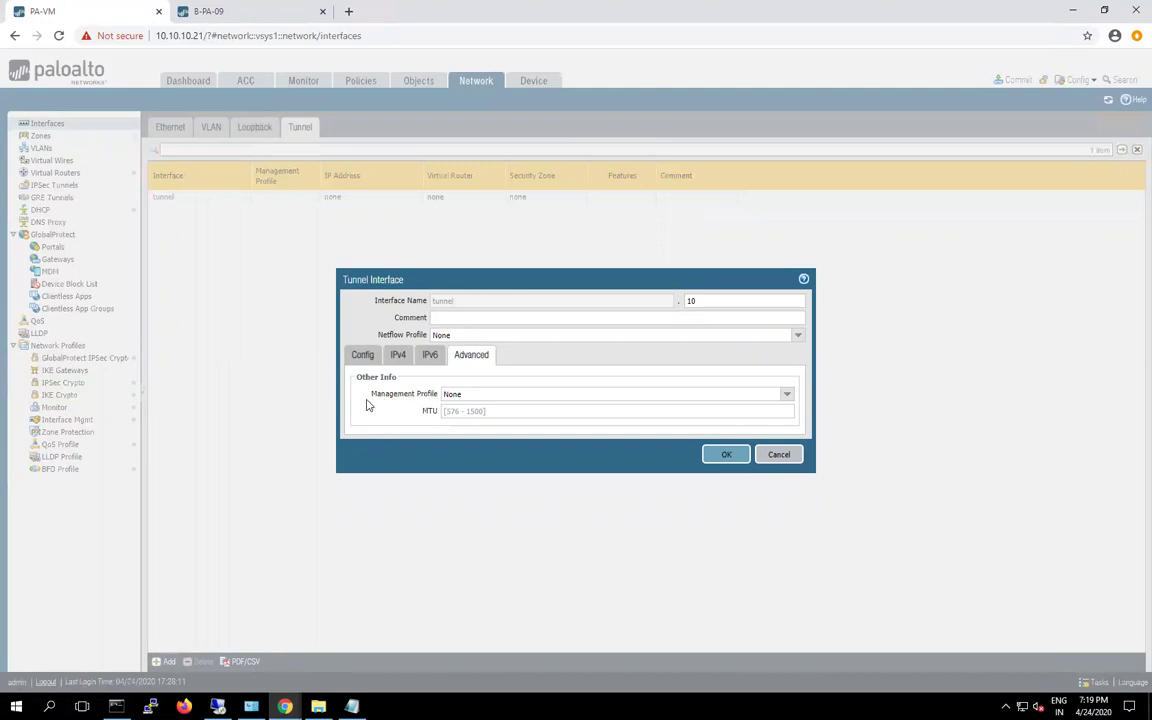
left_click(784, 396)
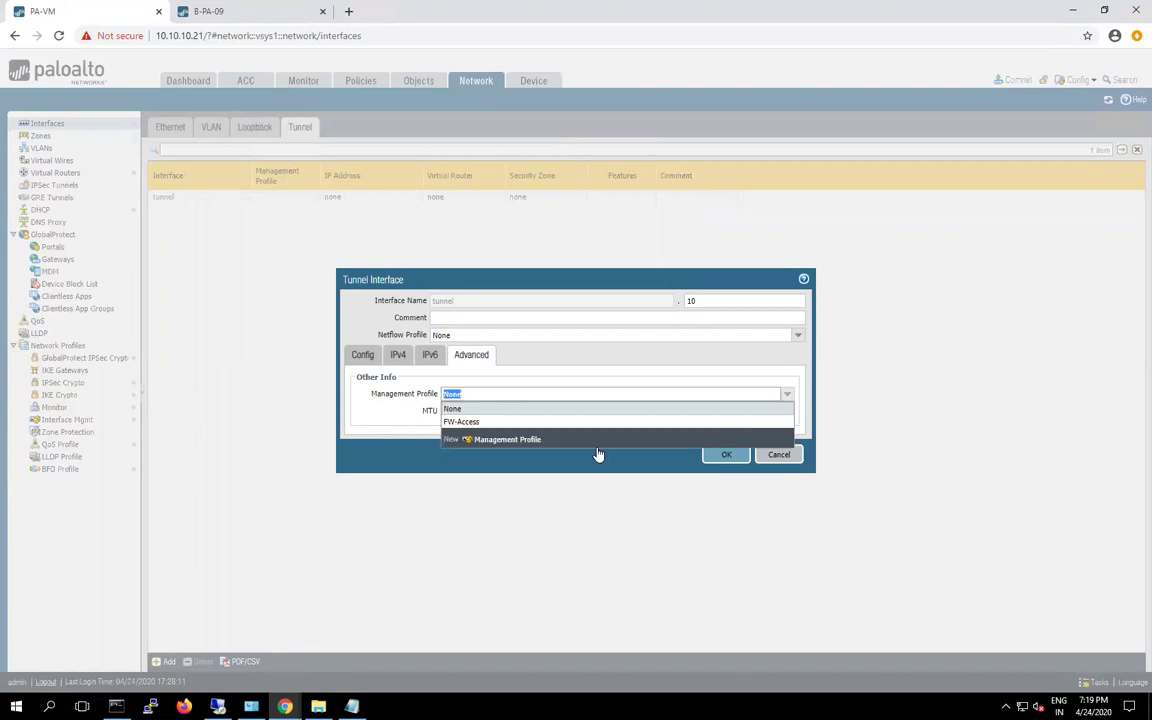
left_click(474, 424)
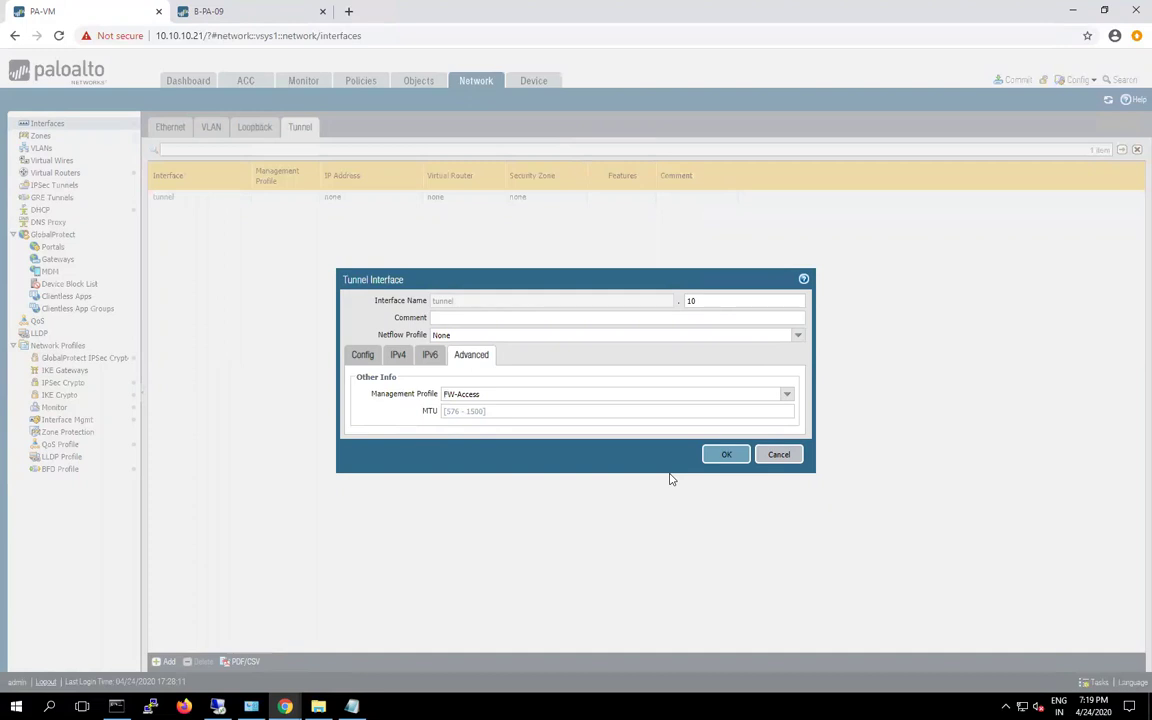
left_click(729, 458)
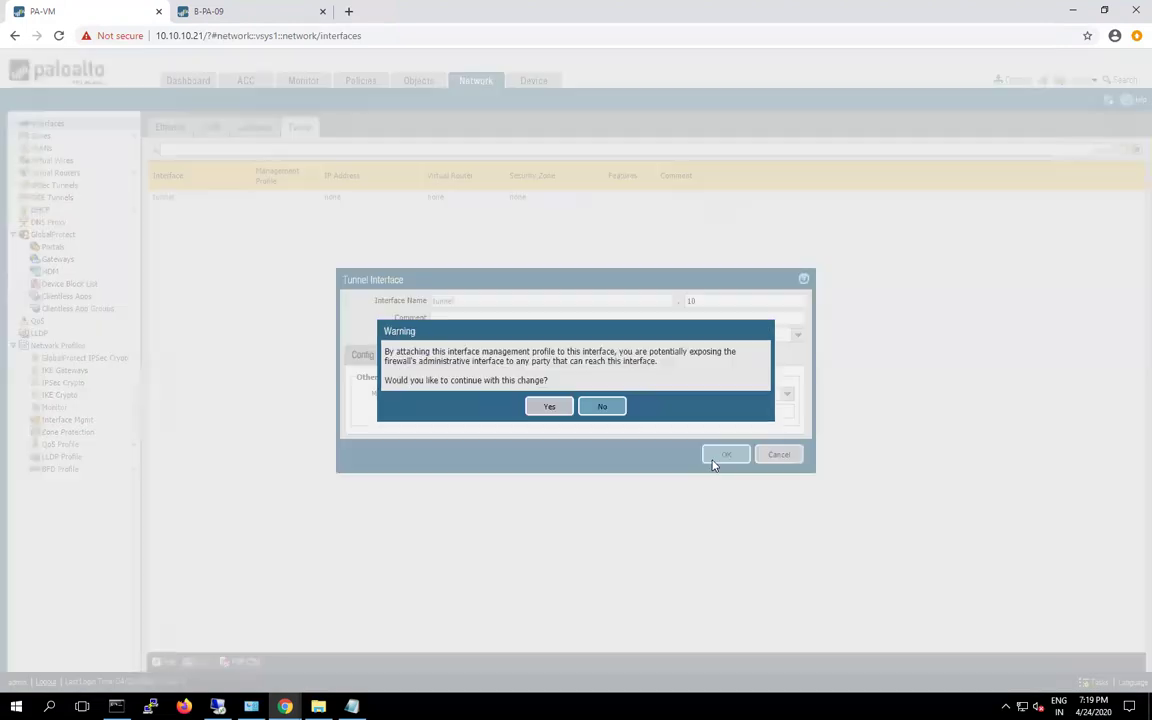
left_click(549, 407)
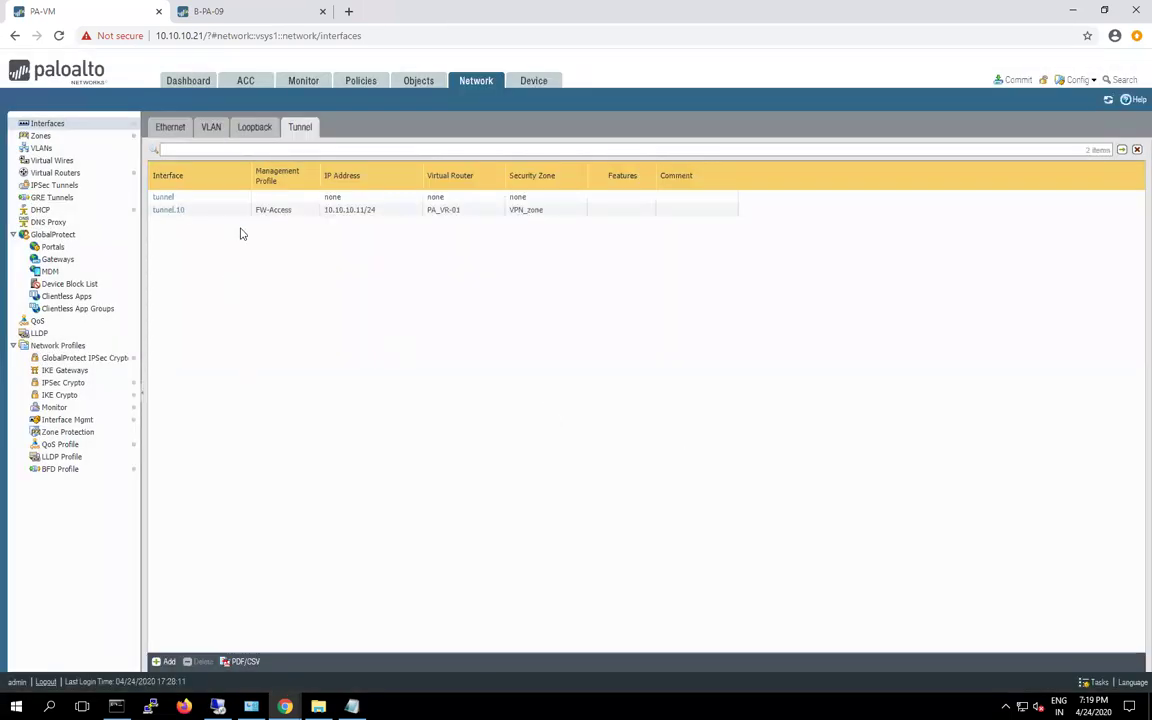
On B-PA-09, start tunnel interface 10 in virtual router PA_VM and zone VPN_ZONE.
left_click(240, 10)
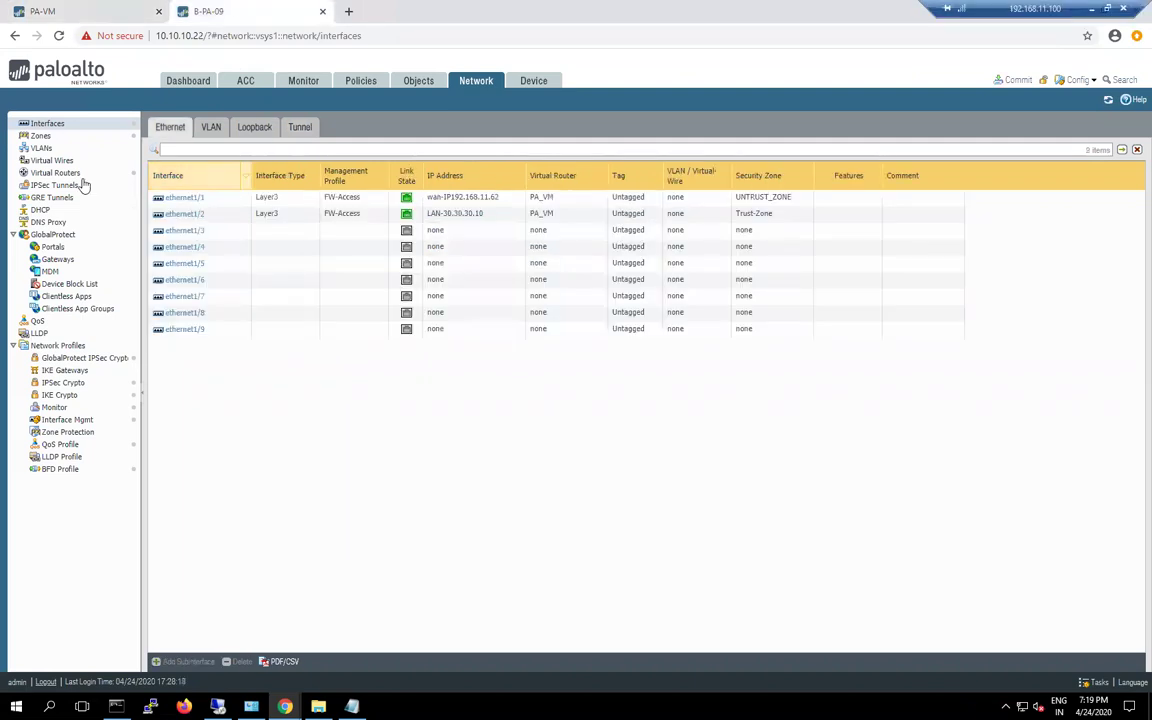
left_click(40, 138)
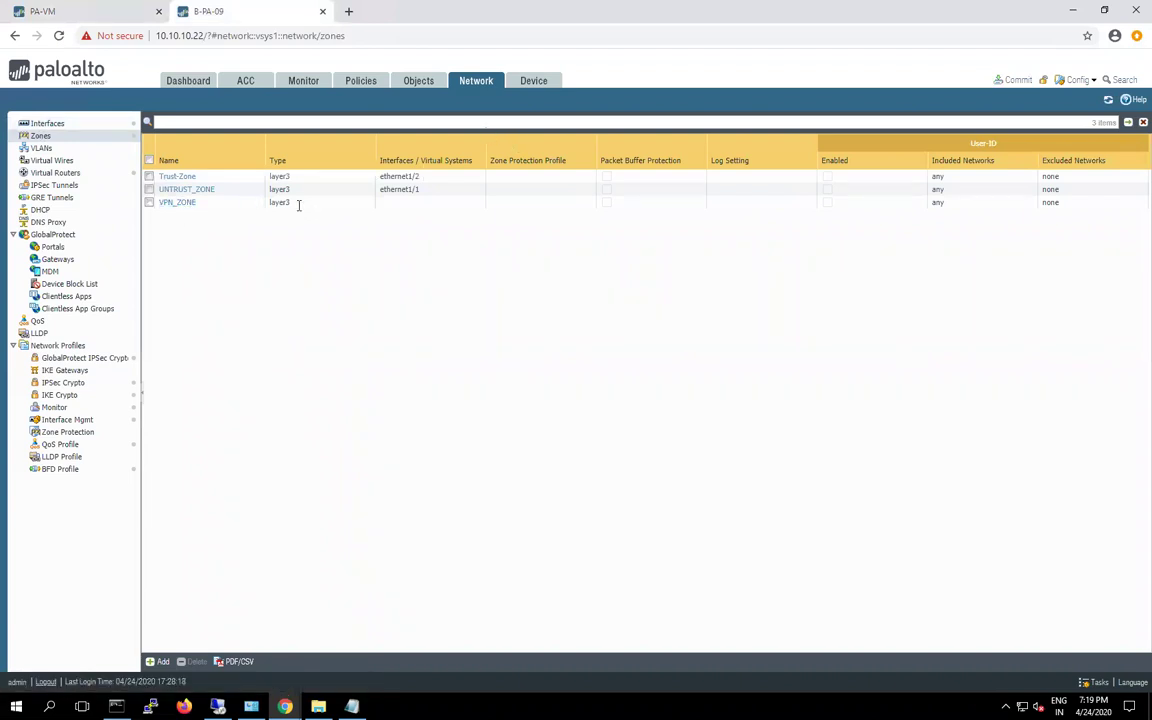
left_click(43, 124)
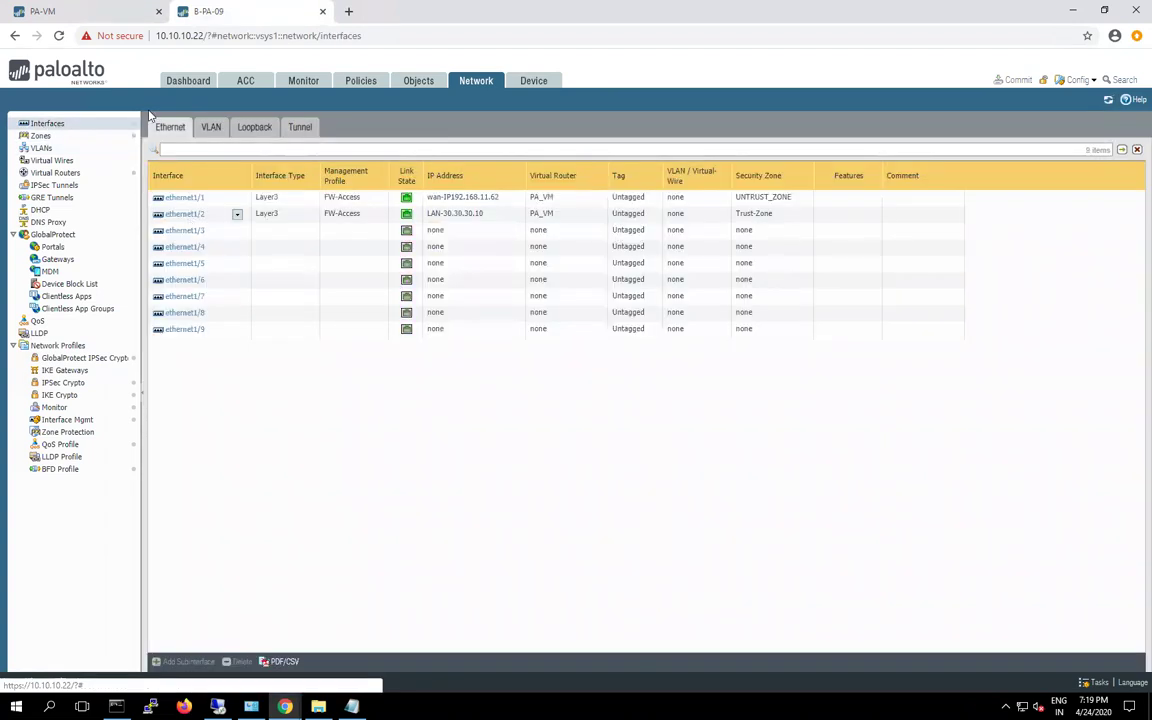
left_click(303, 130)
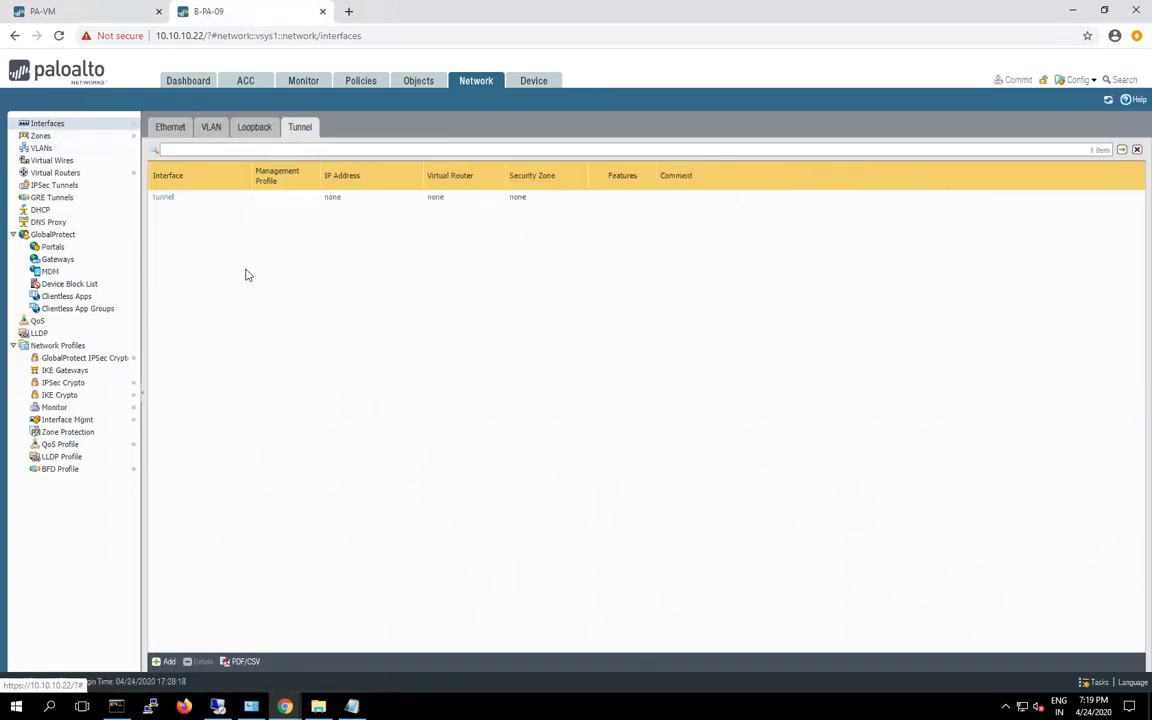
left_click(168, 662)
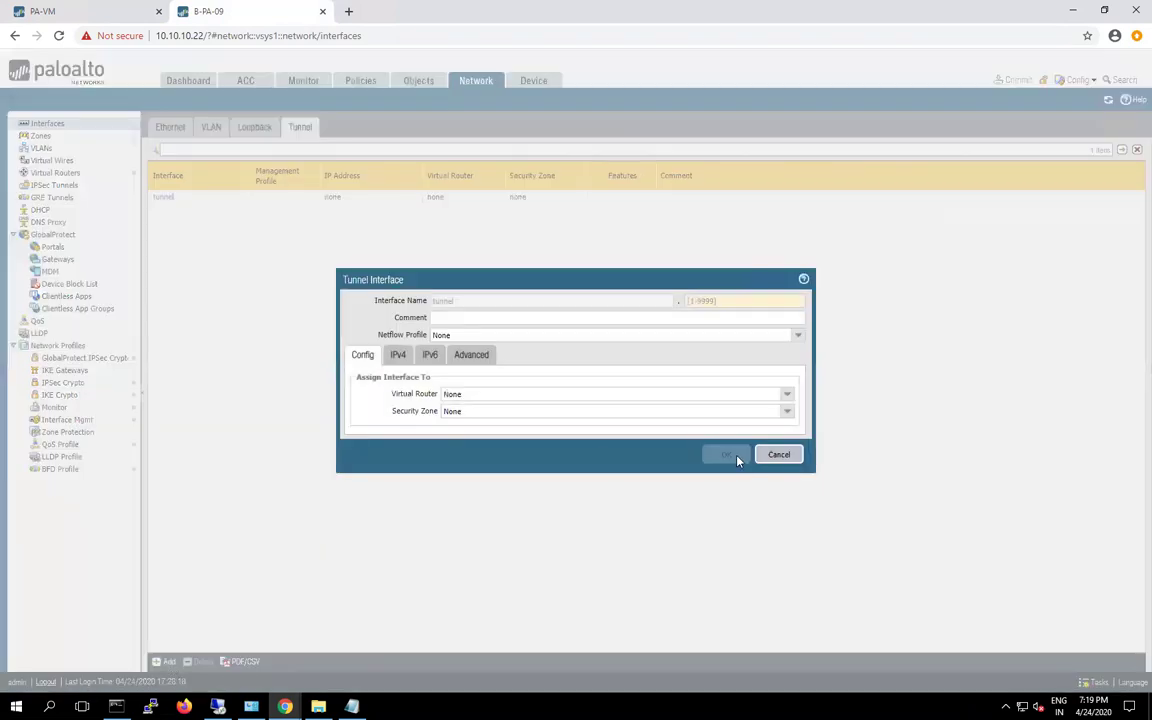
left_click(724, 302)
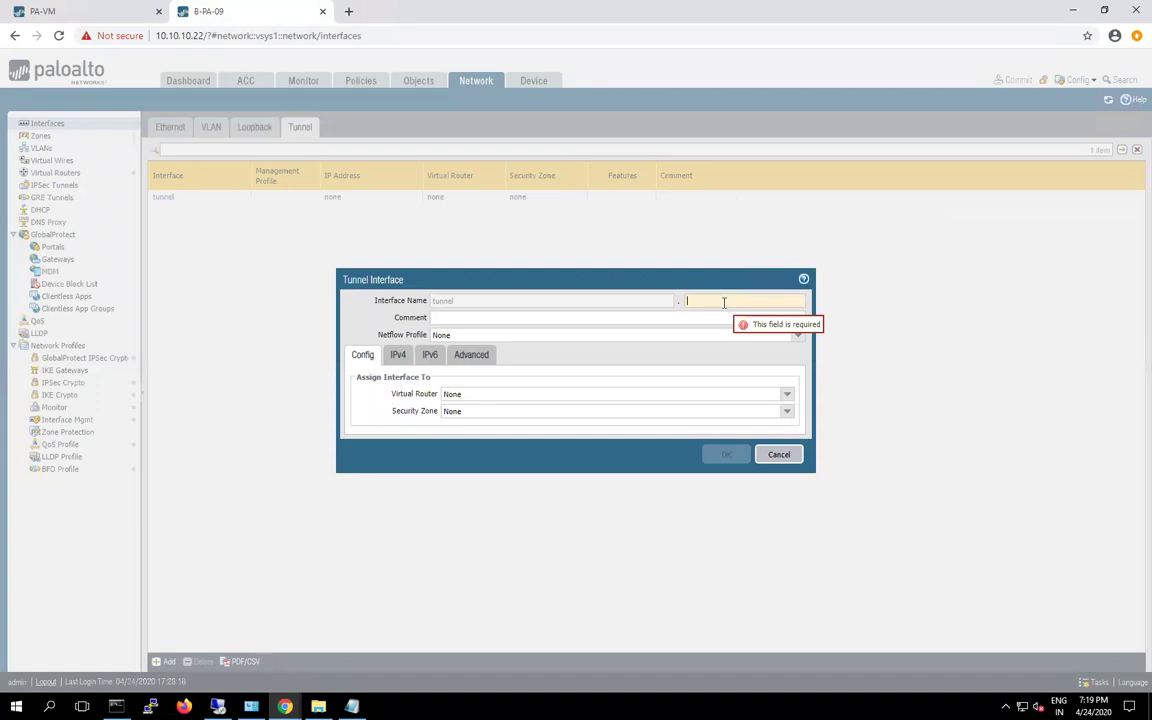
type("10")
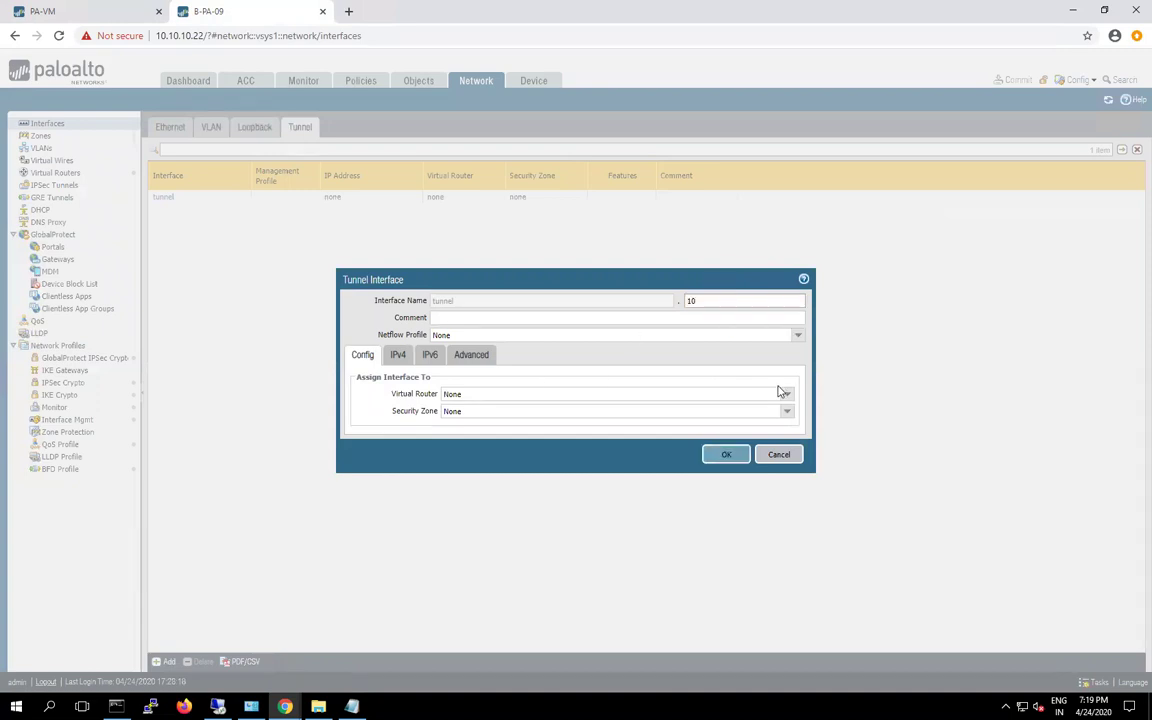
left_click(787, 396)
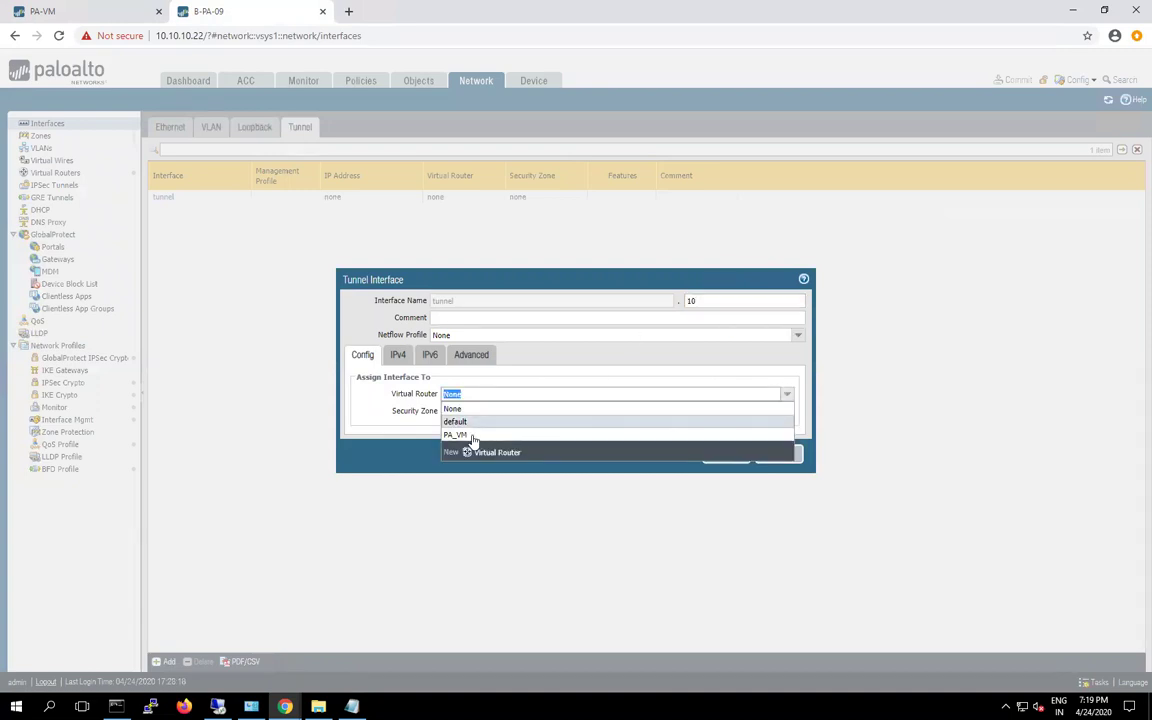
left_click(473, 436)
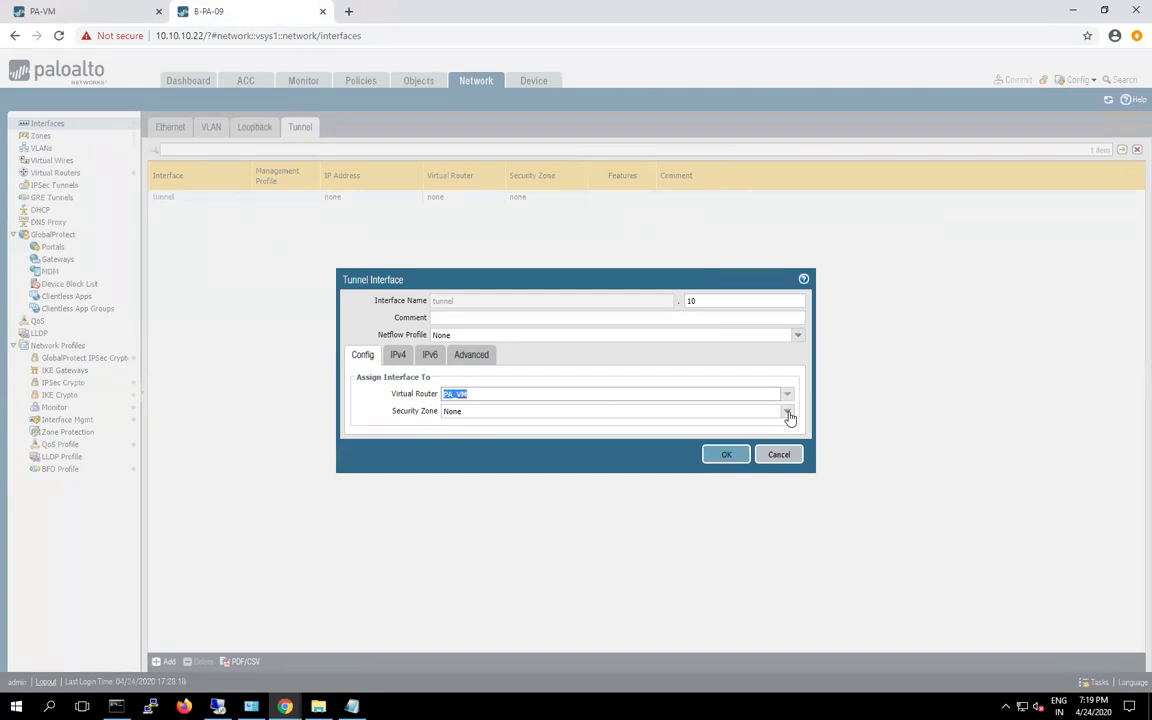
left_click(788, 413)
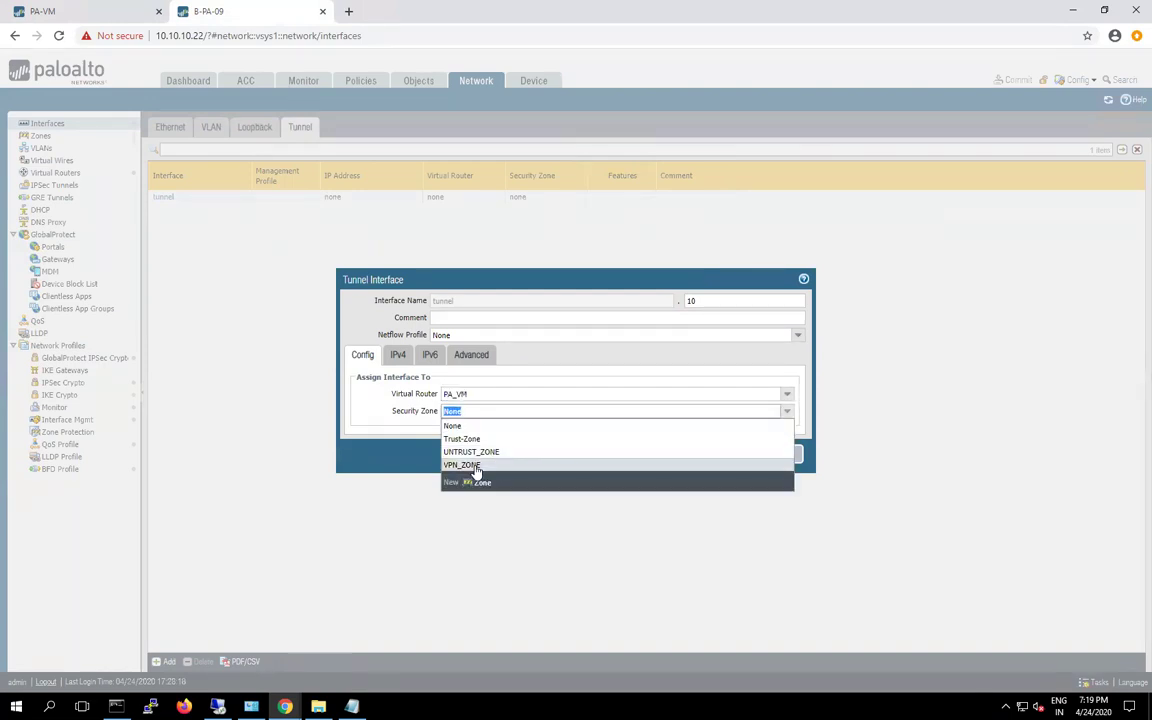
left_click(476, 467)
Give it 10.10.10.12/24 and FW-Access, save it, and view PA-VM's IKE Crypto profiles.
left_click(398, 357)
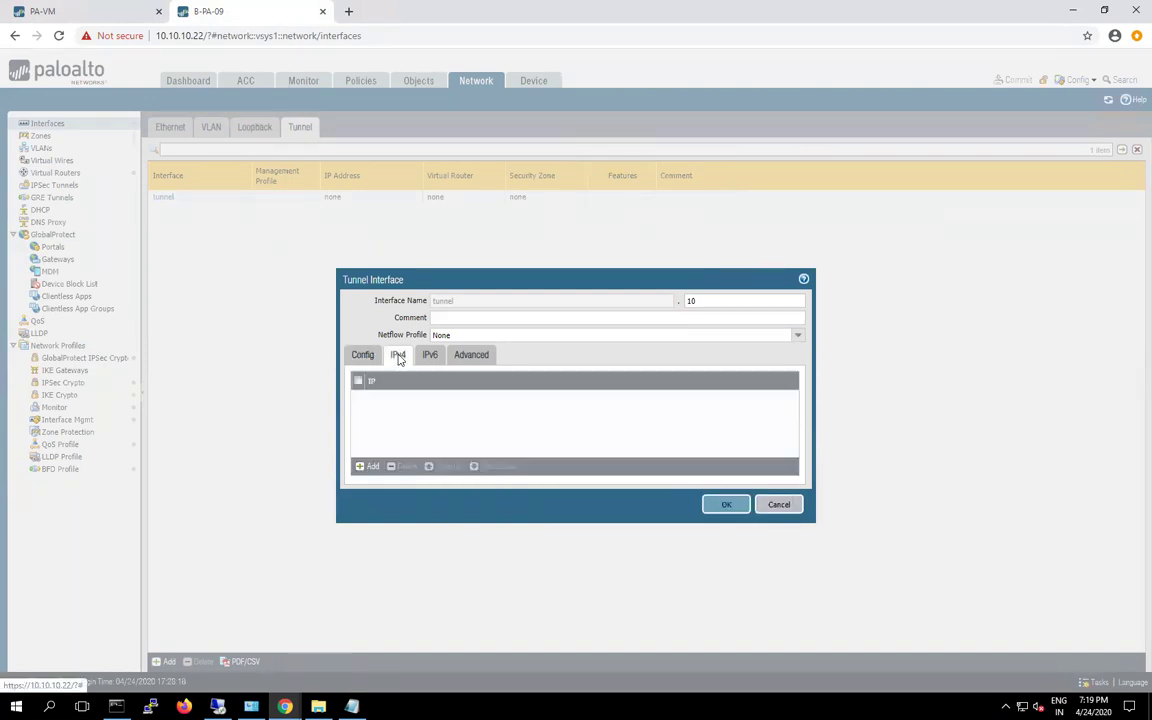
left_click(366, 470)
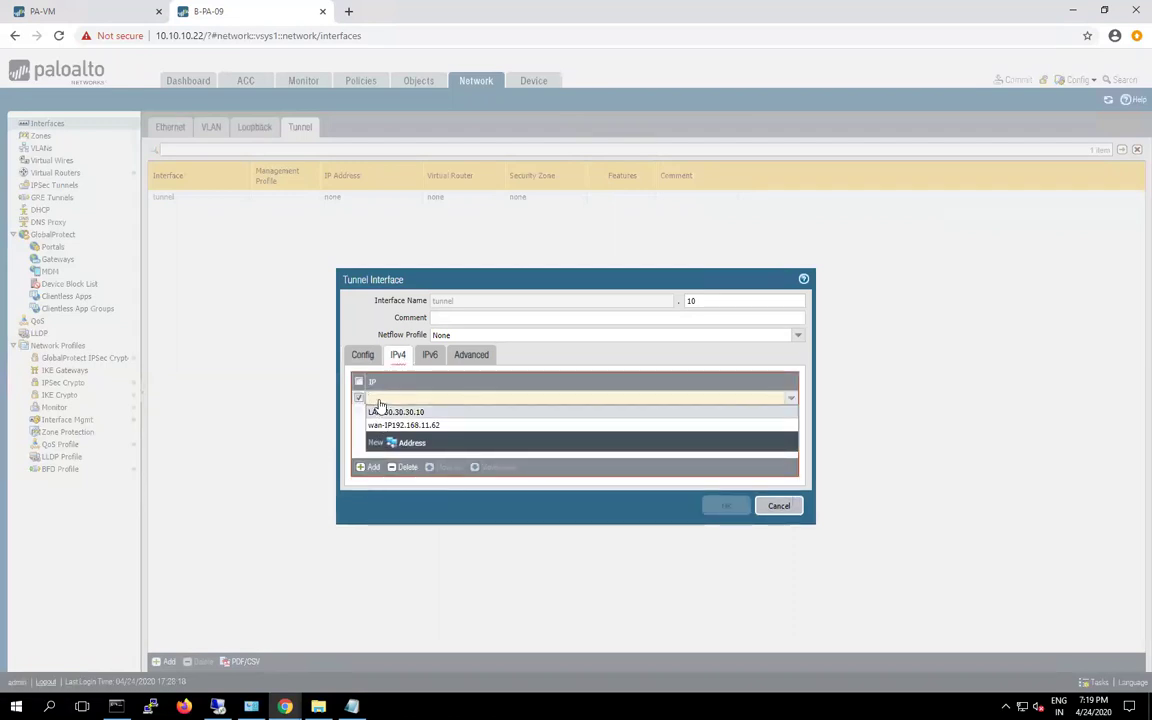
type("1")
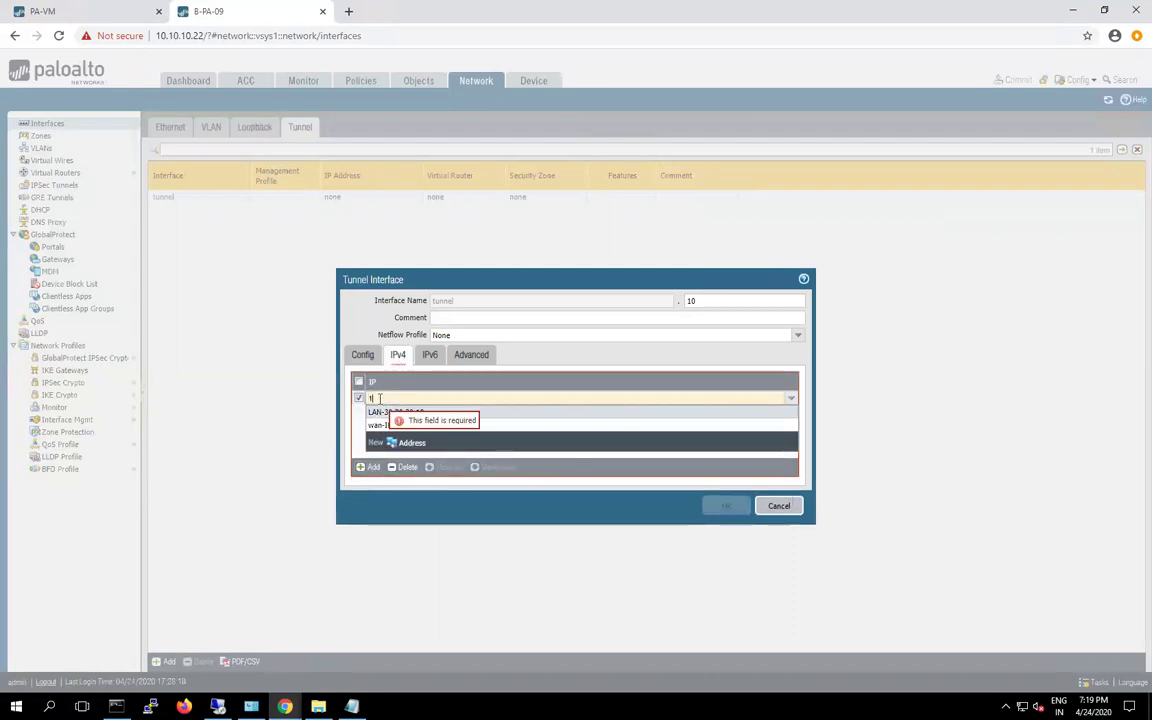
type("0.10.10.12/24")
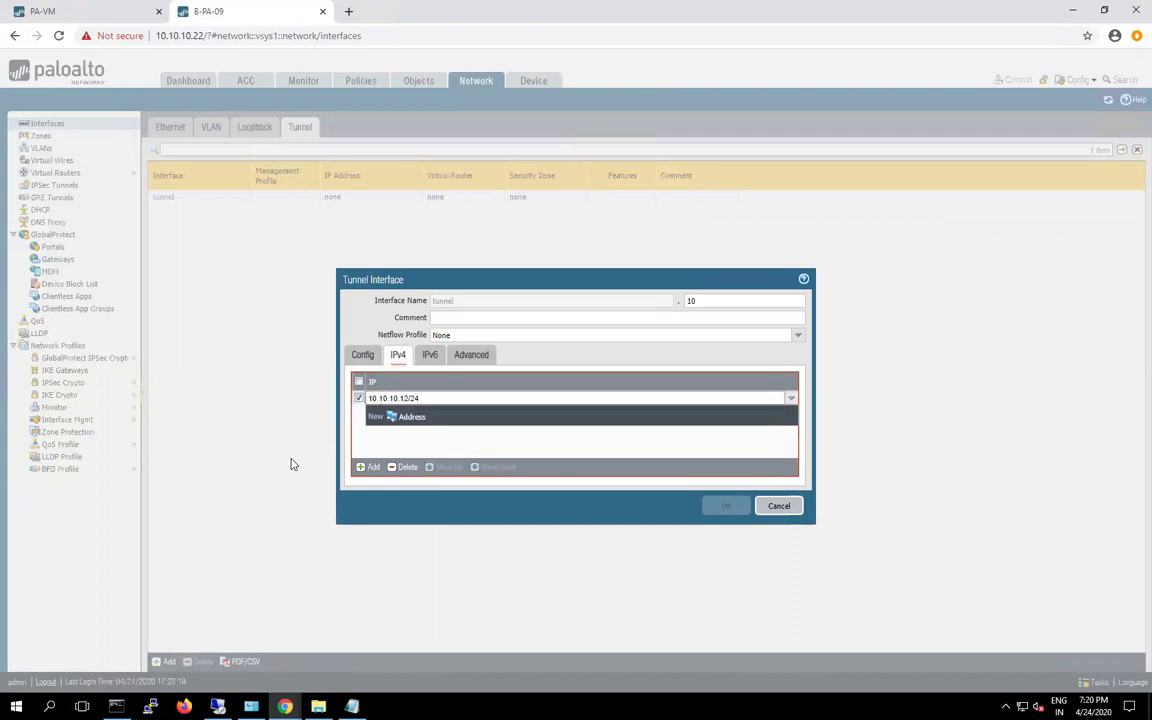
left_click(471, 354)
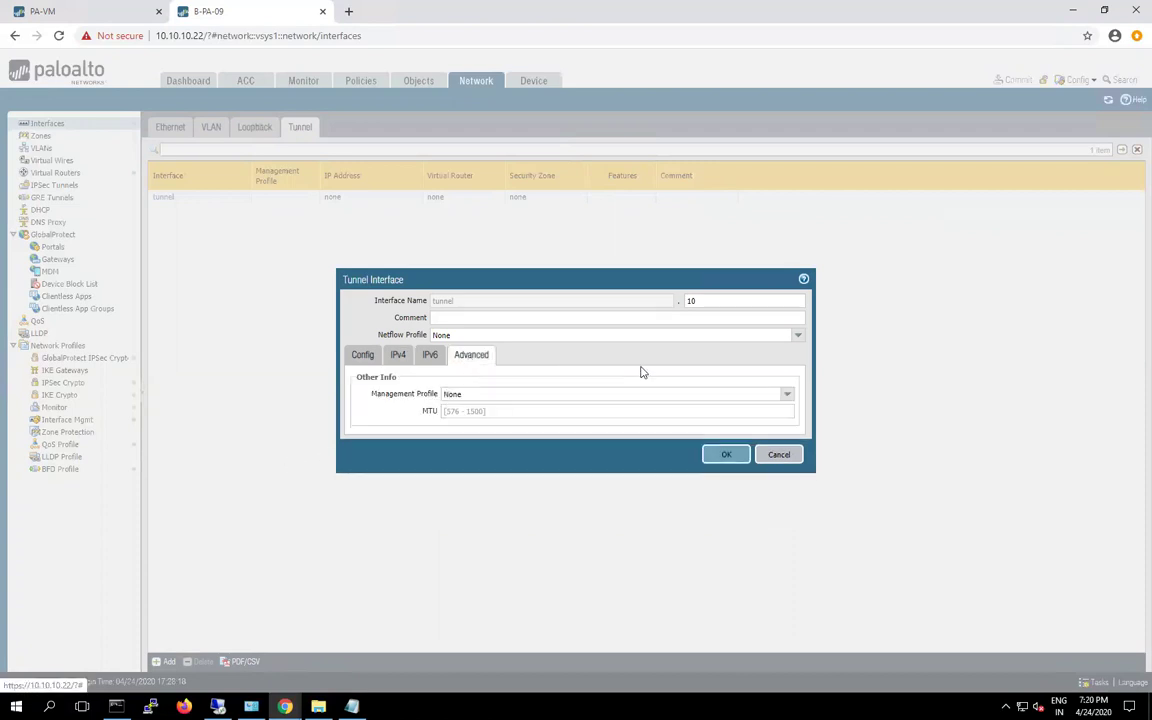
left_click(787, 396)
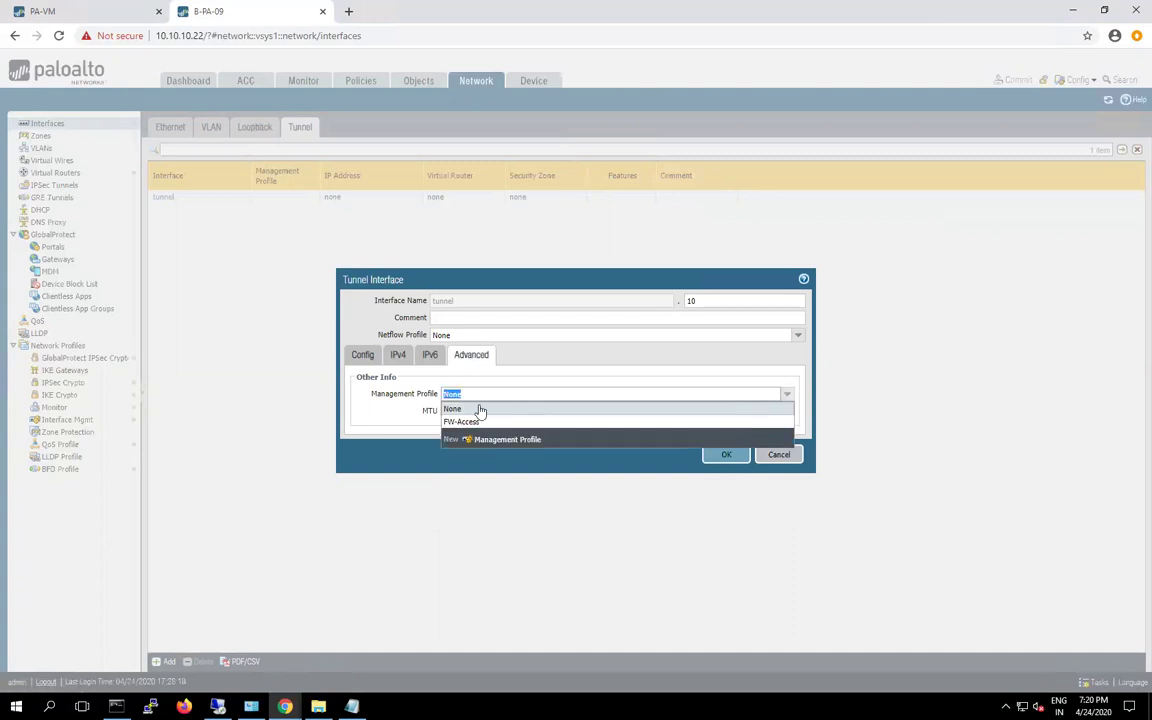
left_click(460, 422)
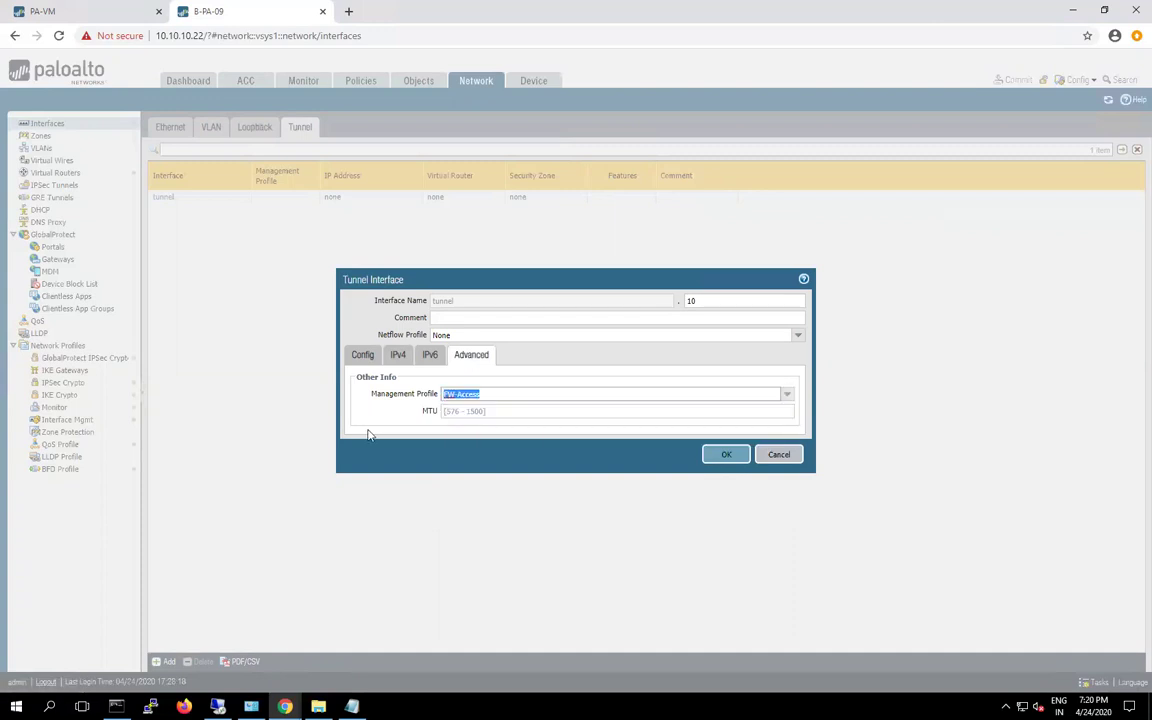
left_click(726, 456)
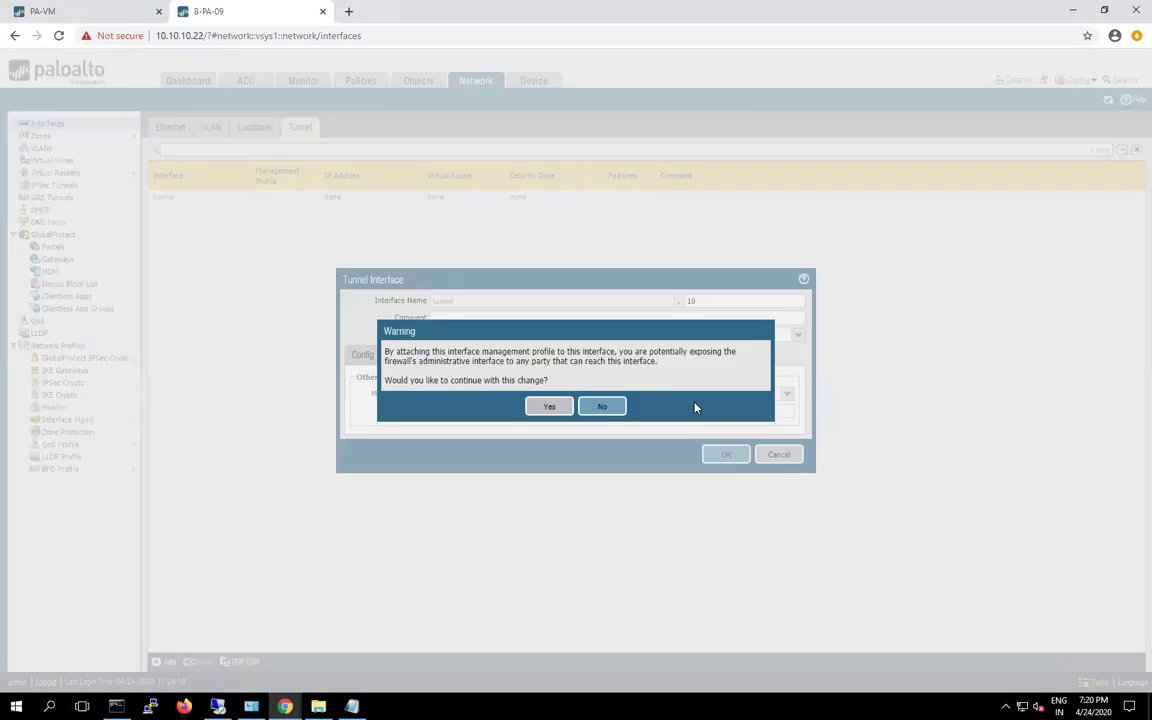
left_click(550, 408)
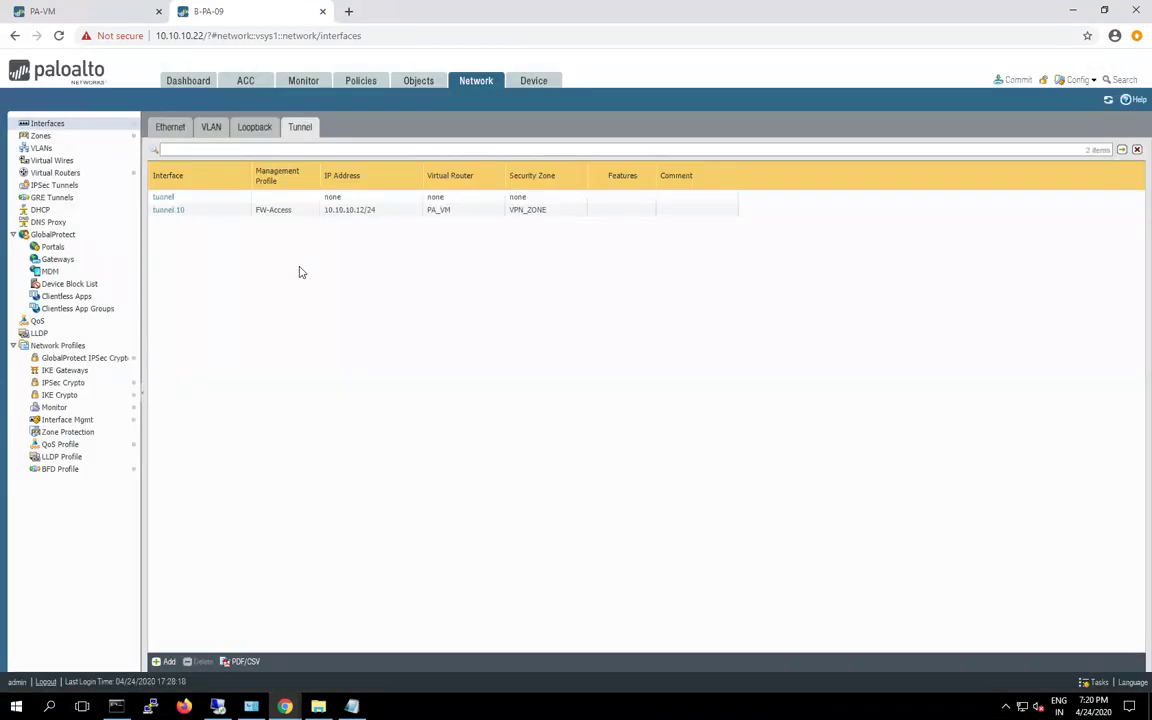
left_click(42, 11)
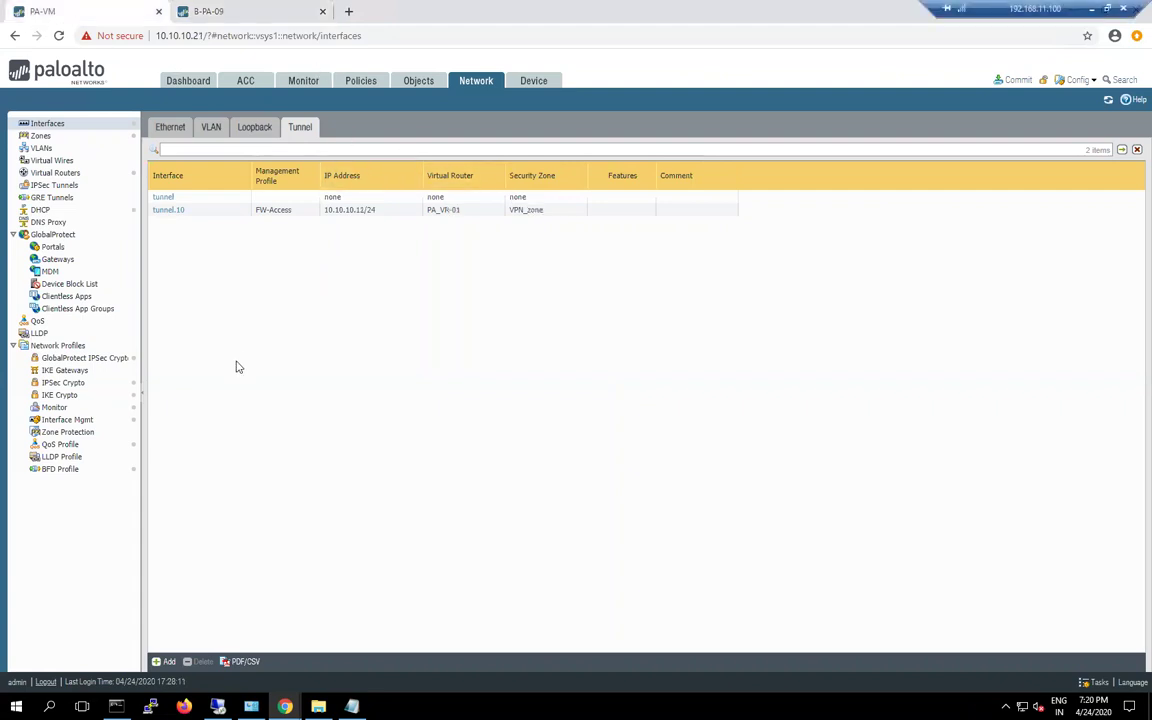
left_click(60, 395)
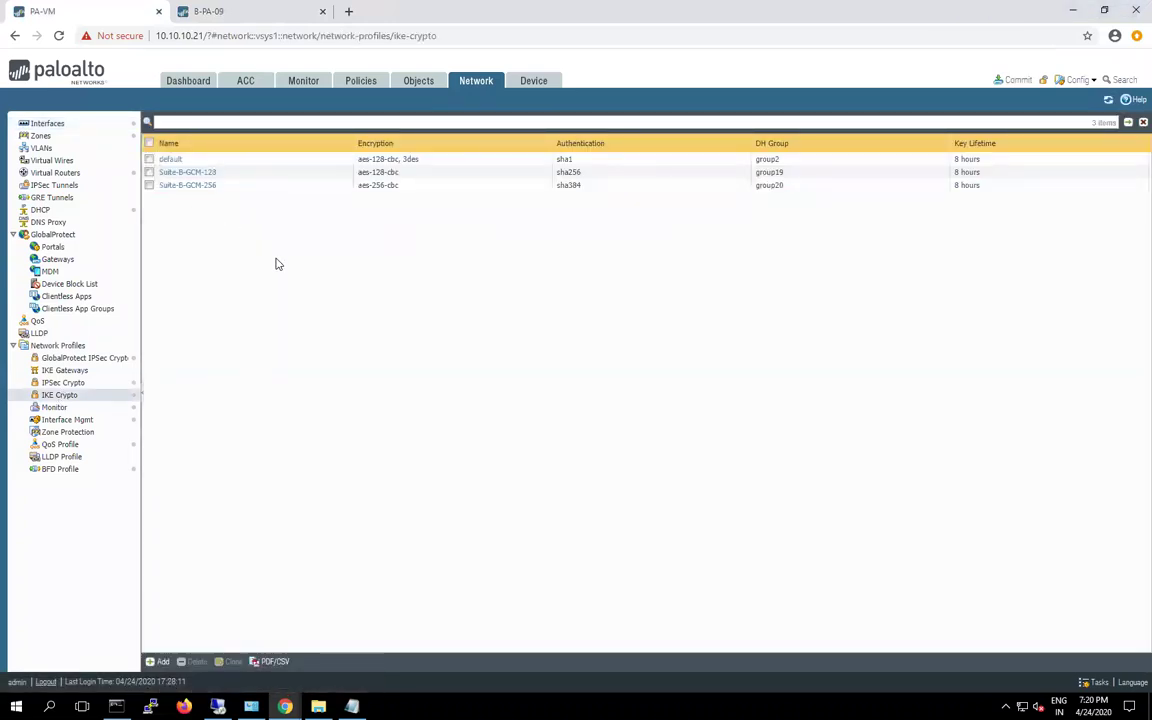
Add IKE crypto profile IKE_Pro on PA-VM using group5, md5 and aes-128-cbc.
left_click(160, 662)
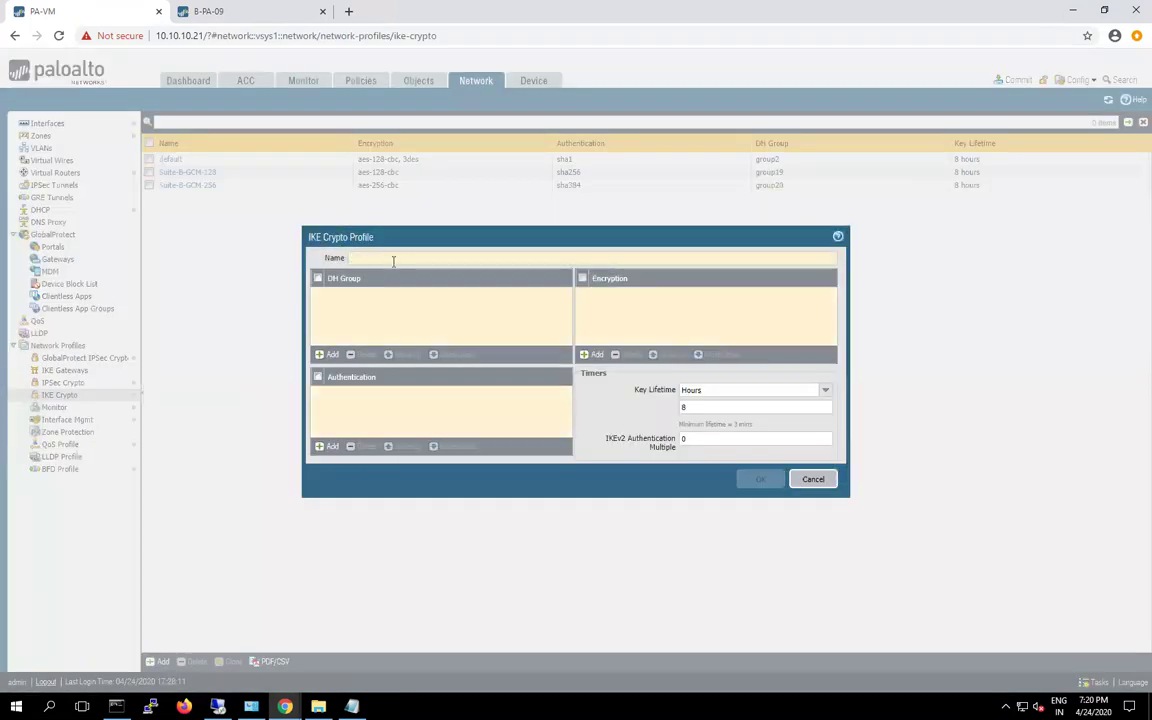
type("IKE")
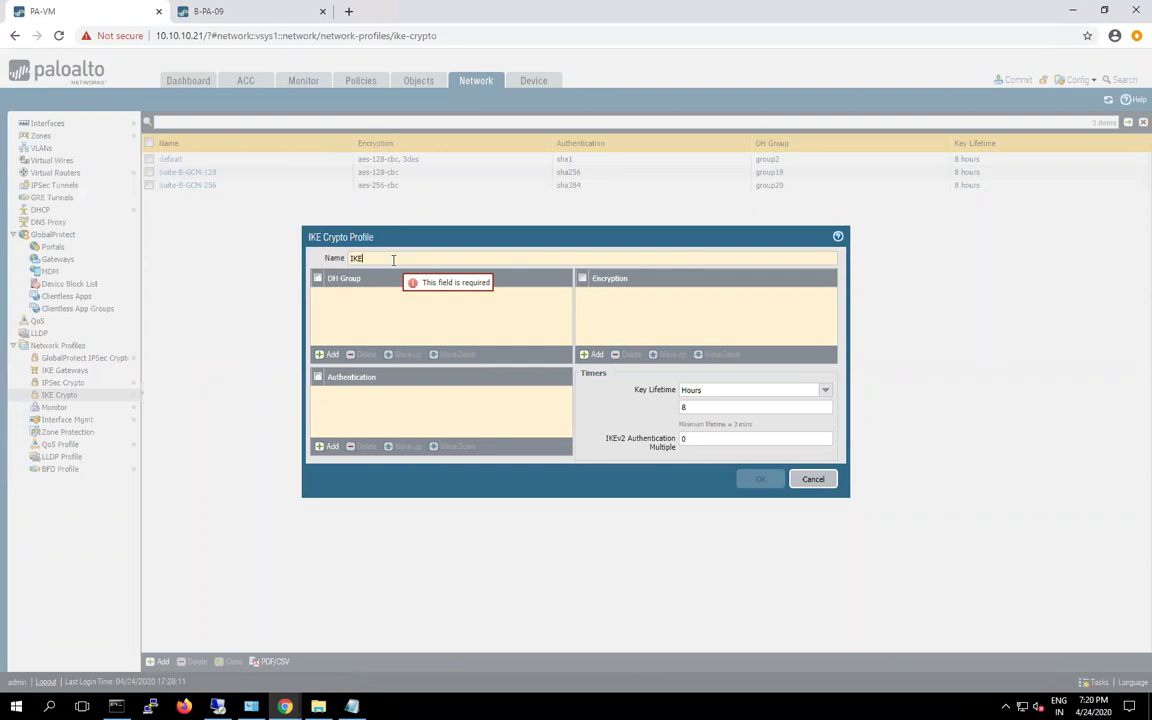
type("_Pro")
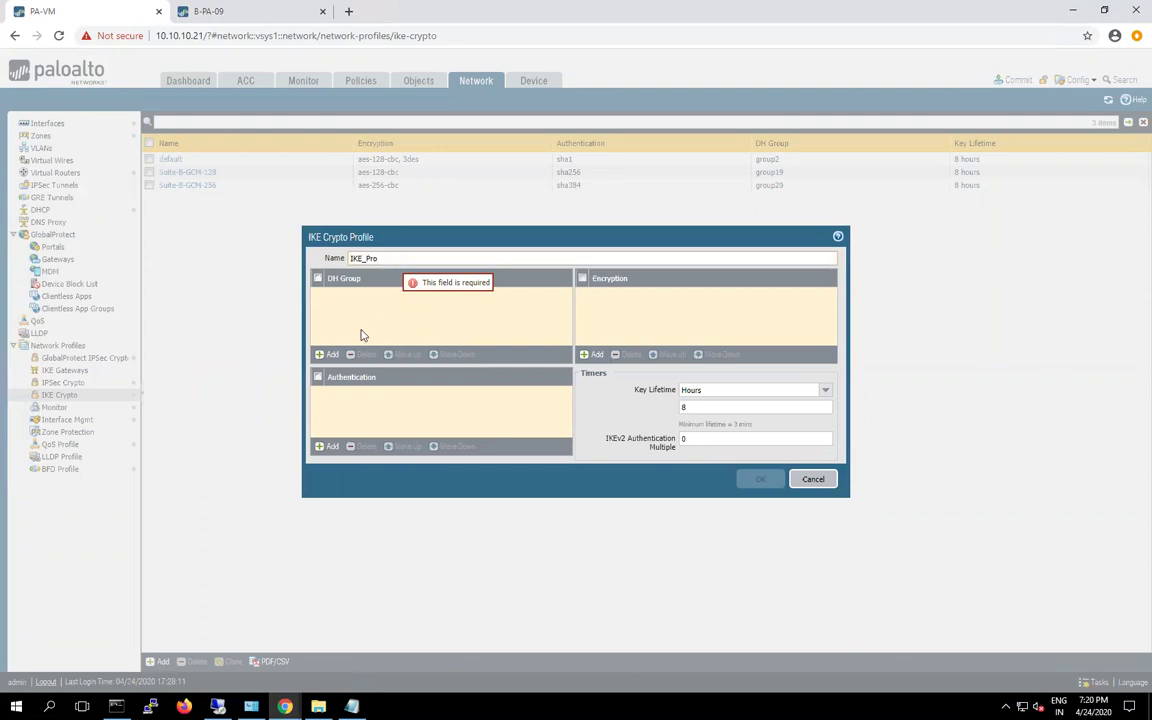
left_click(327, 356)
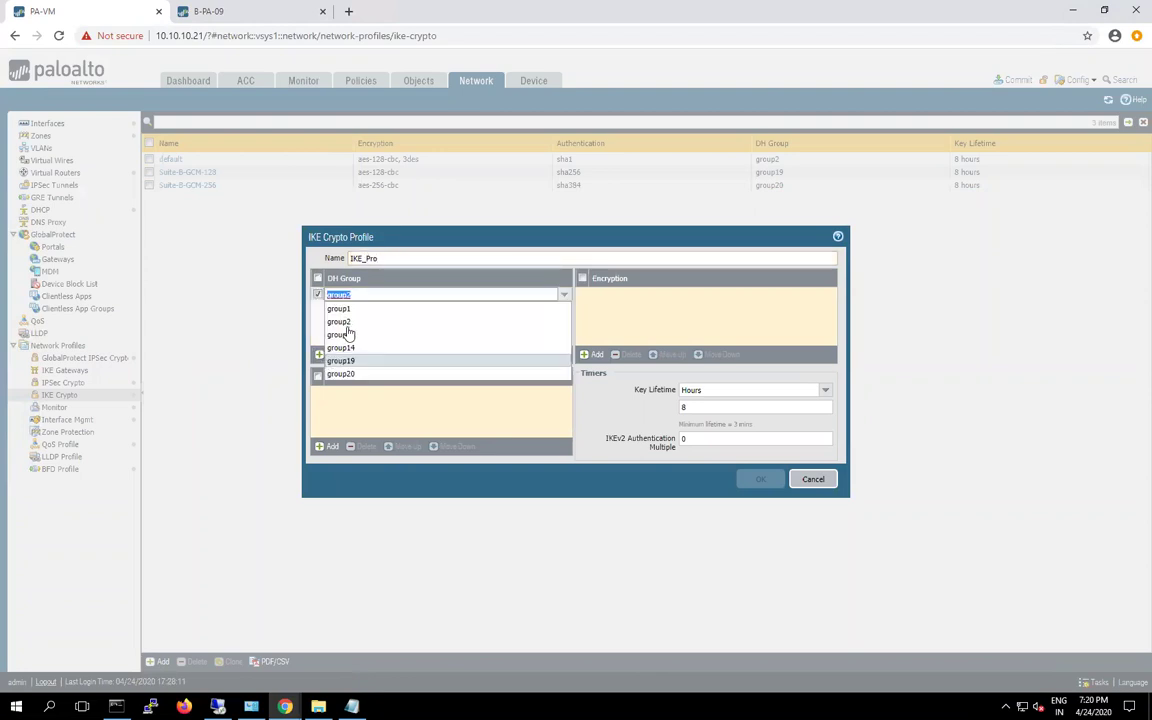
left_click(349, 338)
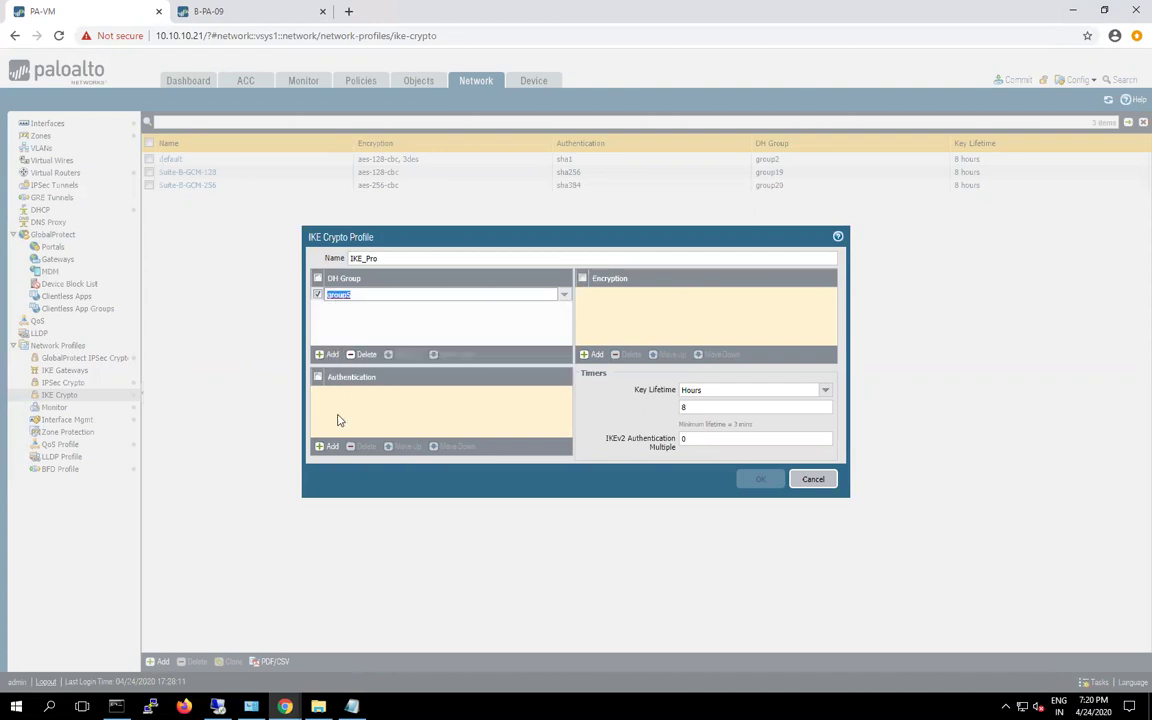
left_click(330, 447)
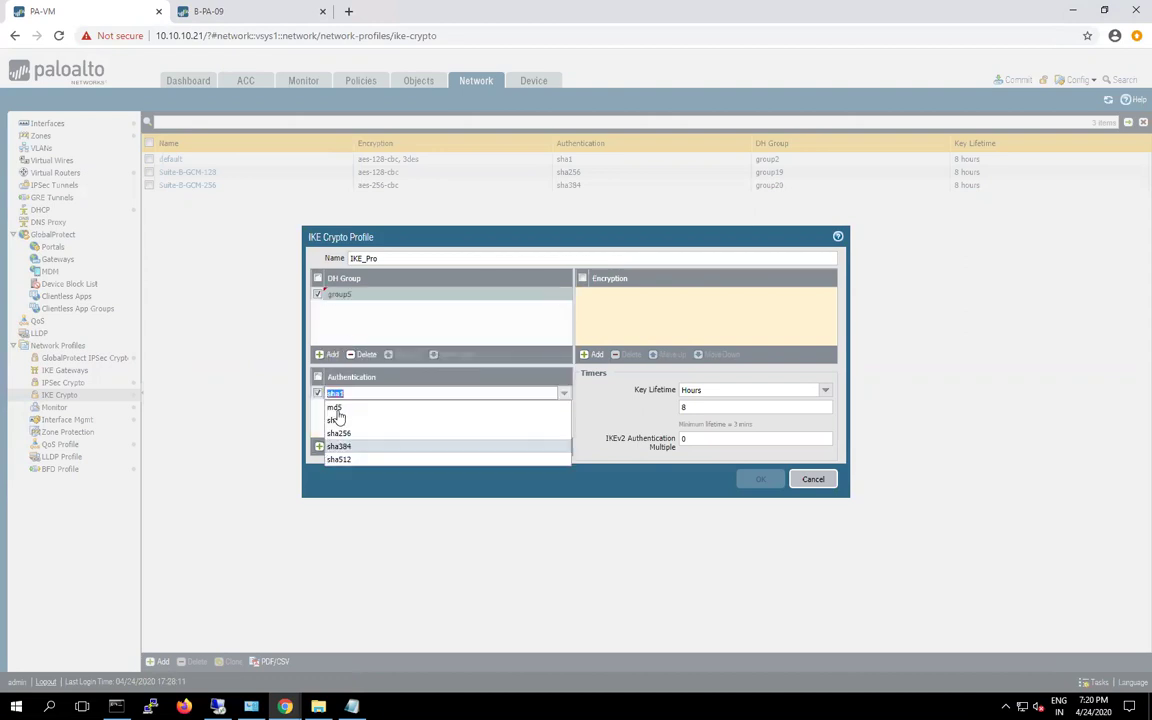
left_click(335, 408)
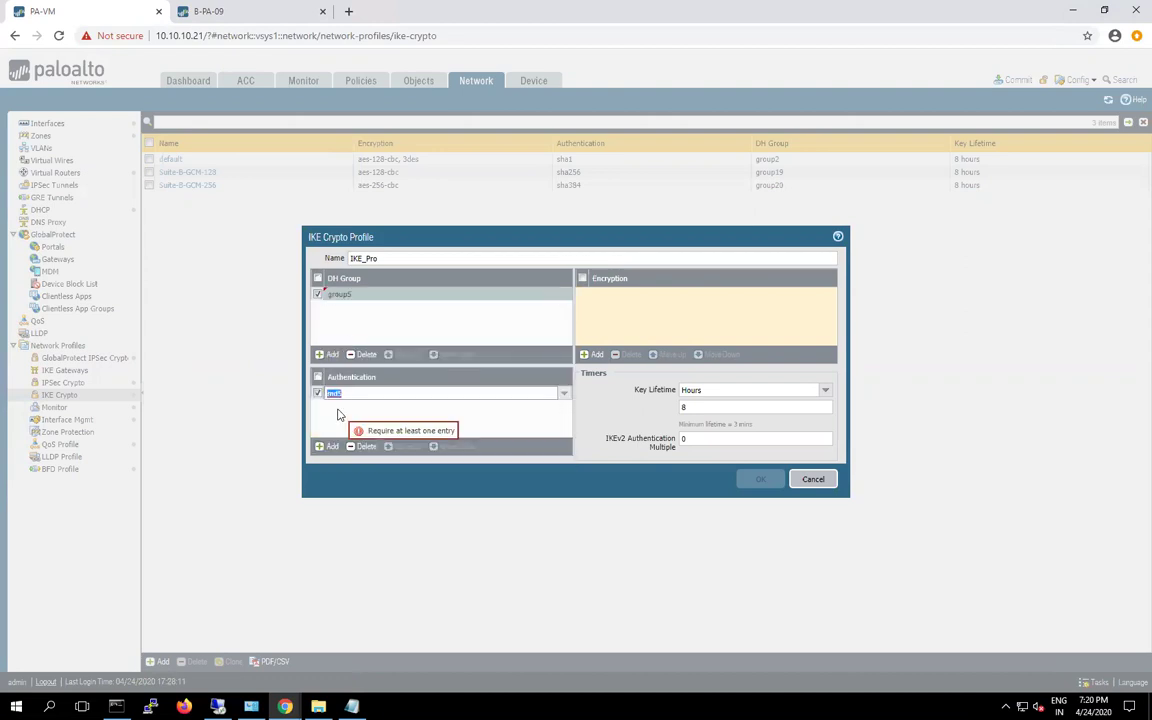
left_click(595, 357)
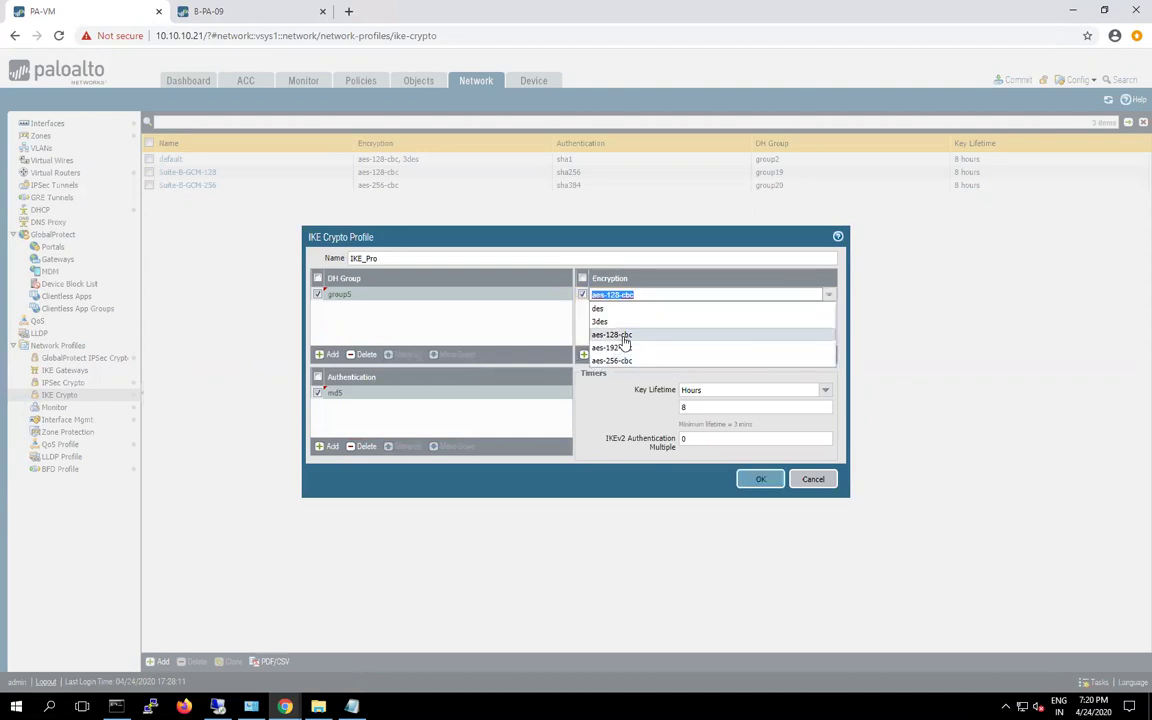
left_click(622, 336)
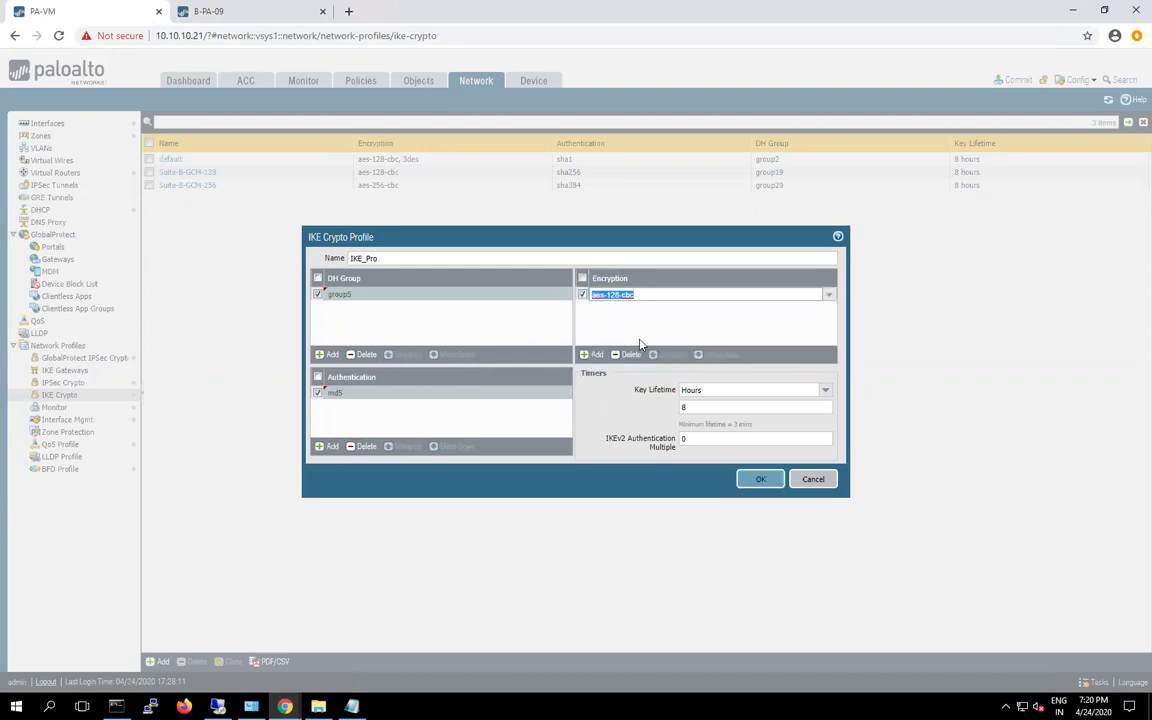
left_click(761, 480)
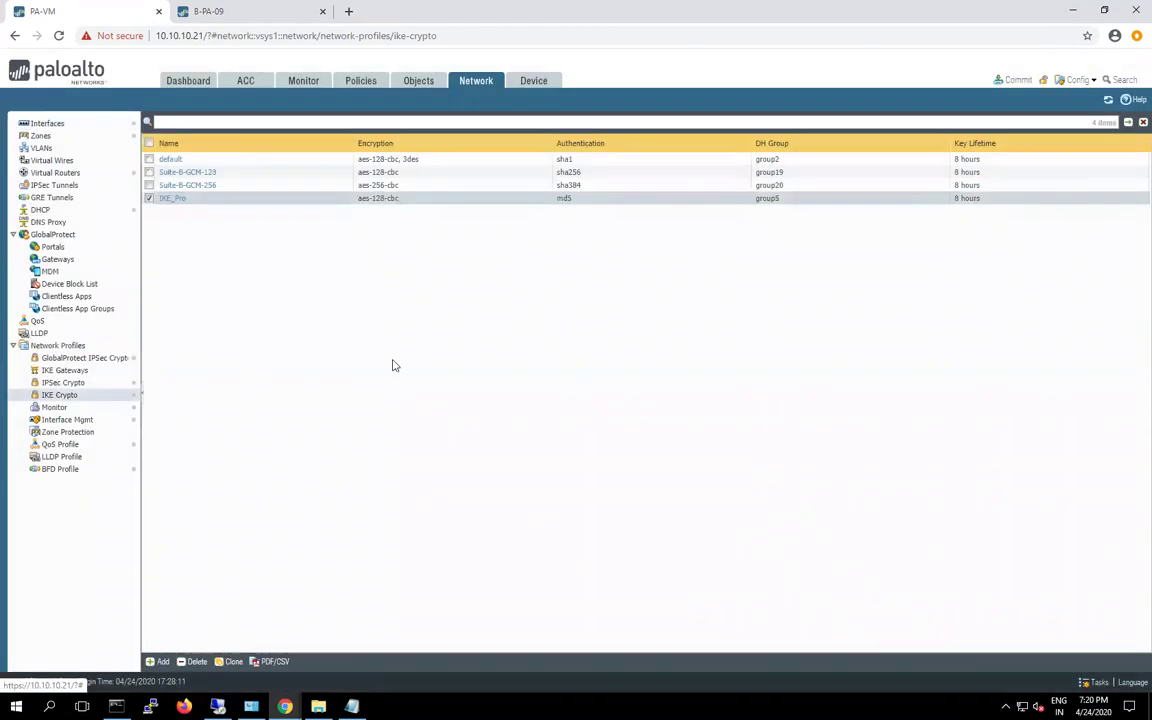
On B-PA-09, start IKE crypto profile IKE_pro with DH group group5.
left_click(258, 11)
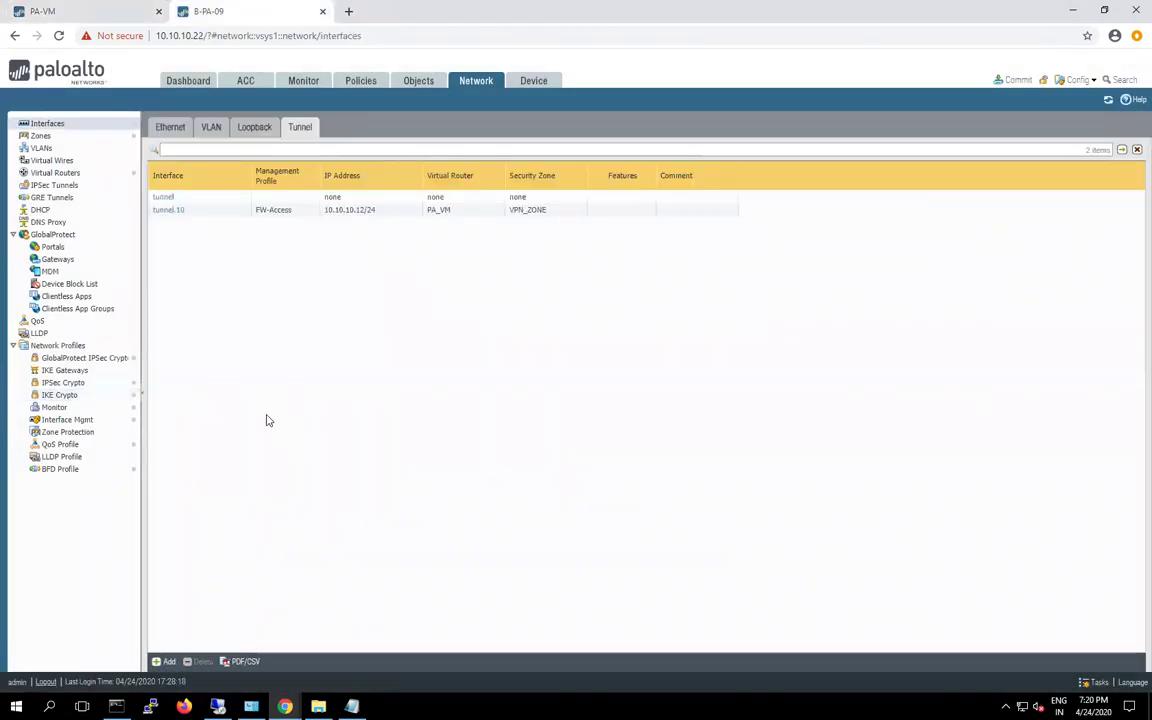
left_click(56, 396)
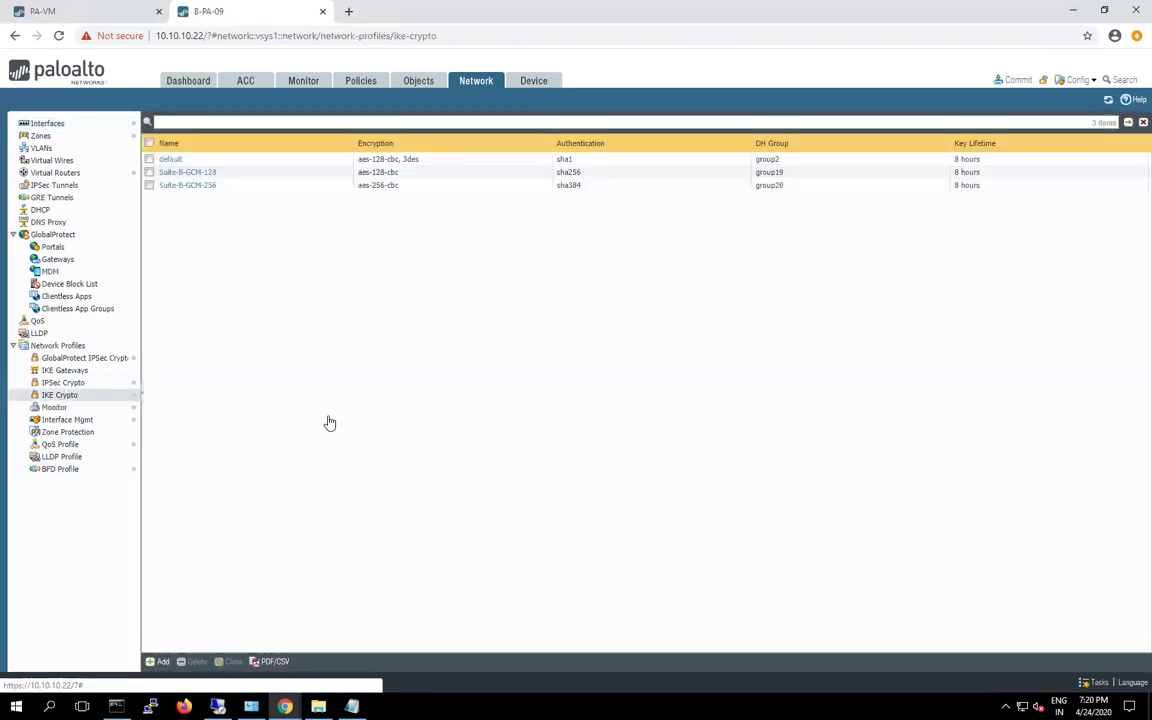
left_click(158, 662)
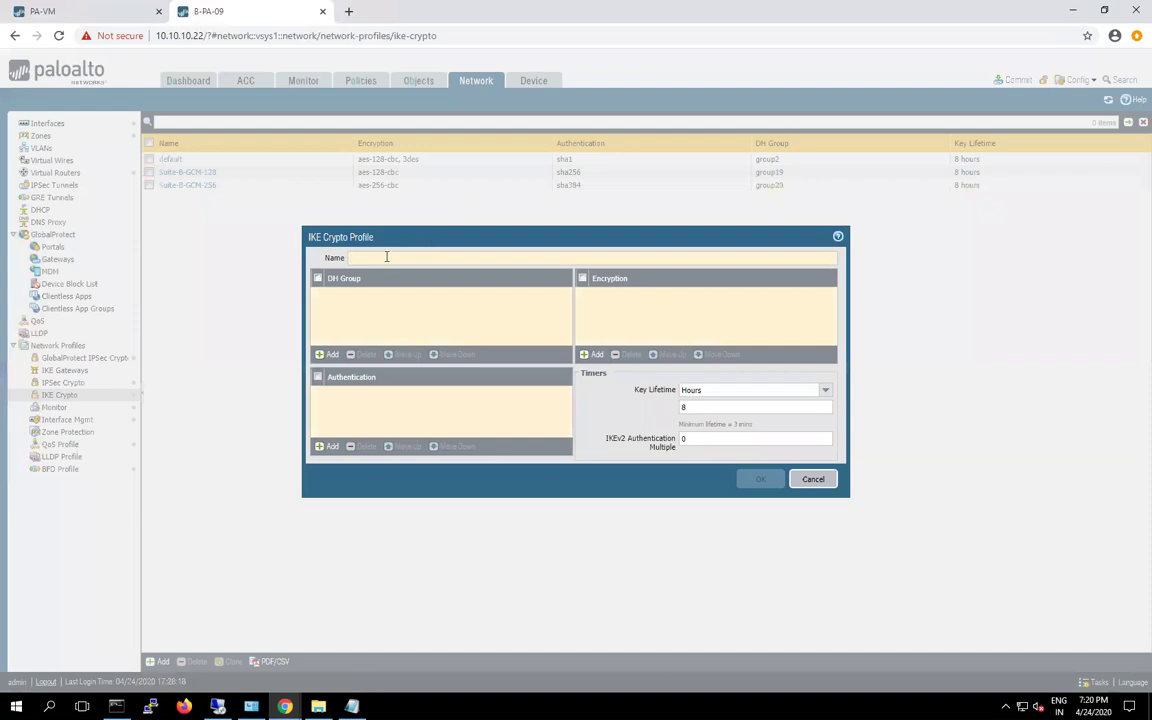
type("iKE_")
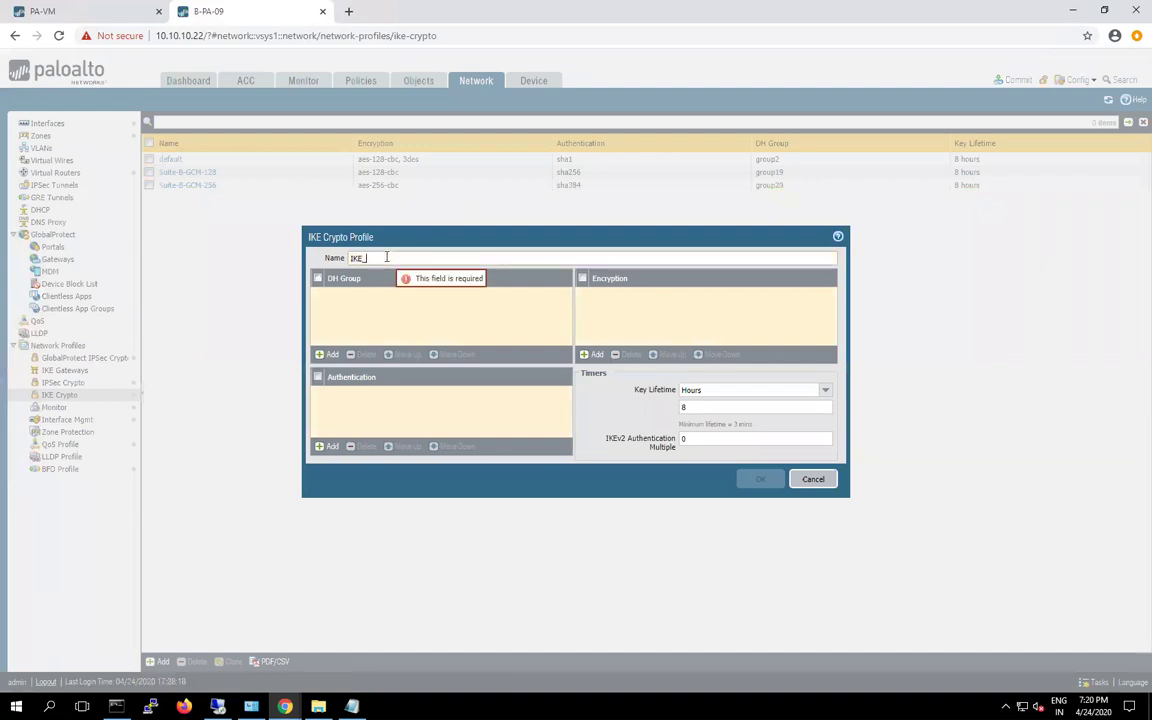
left_click(333, 354)
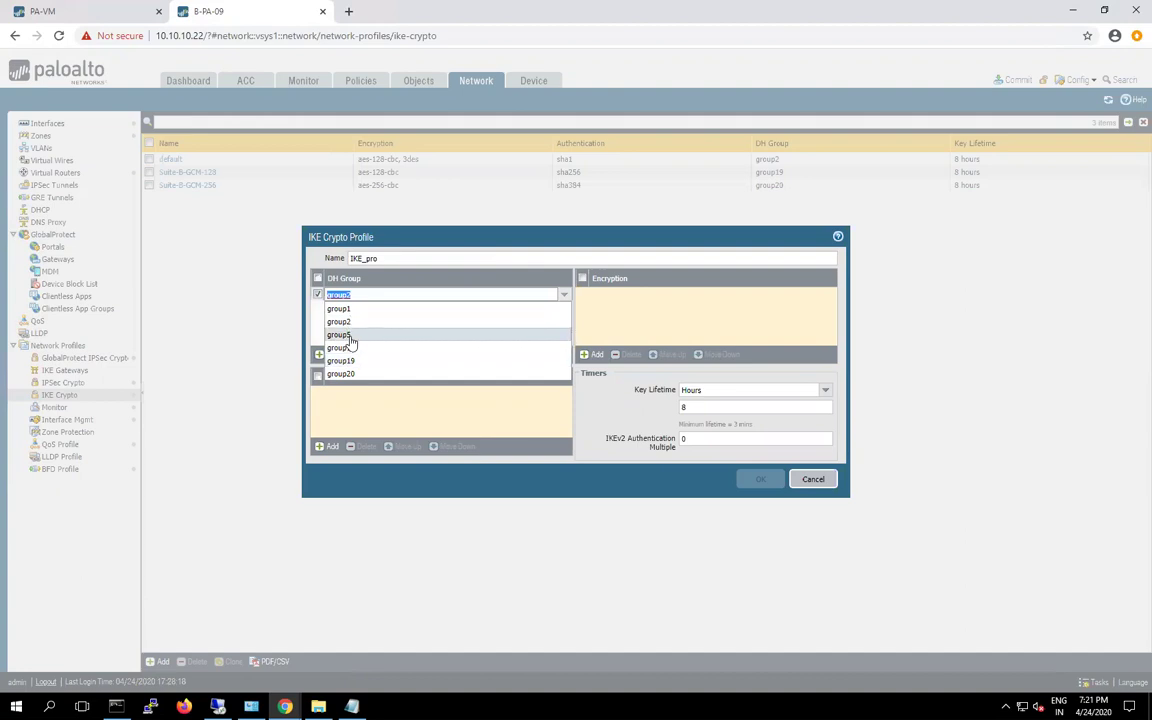
left_click(352, 334)
left_click(386, 408)
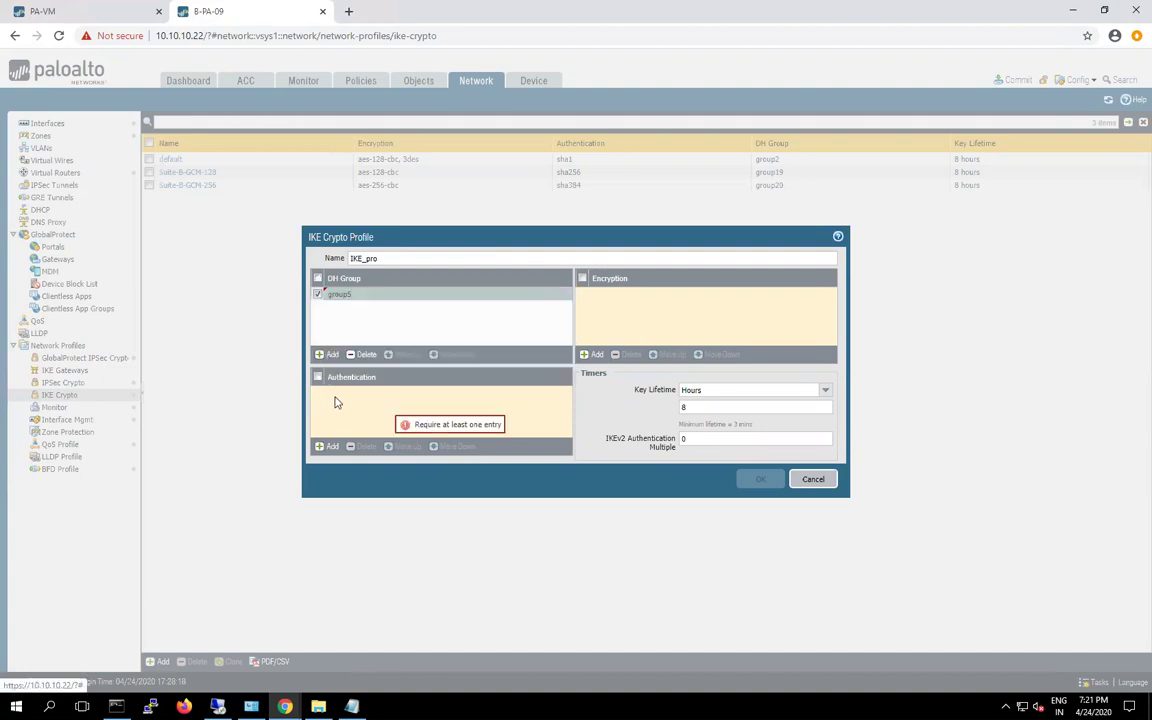
Add md5 authentication and aes-128-cbc encryption to IKE_pro and save it.
left_click(328, 447)
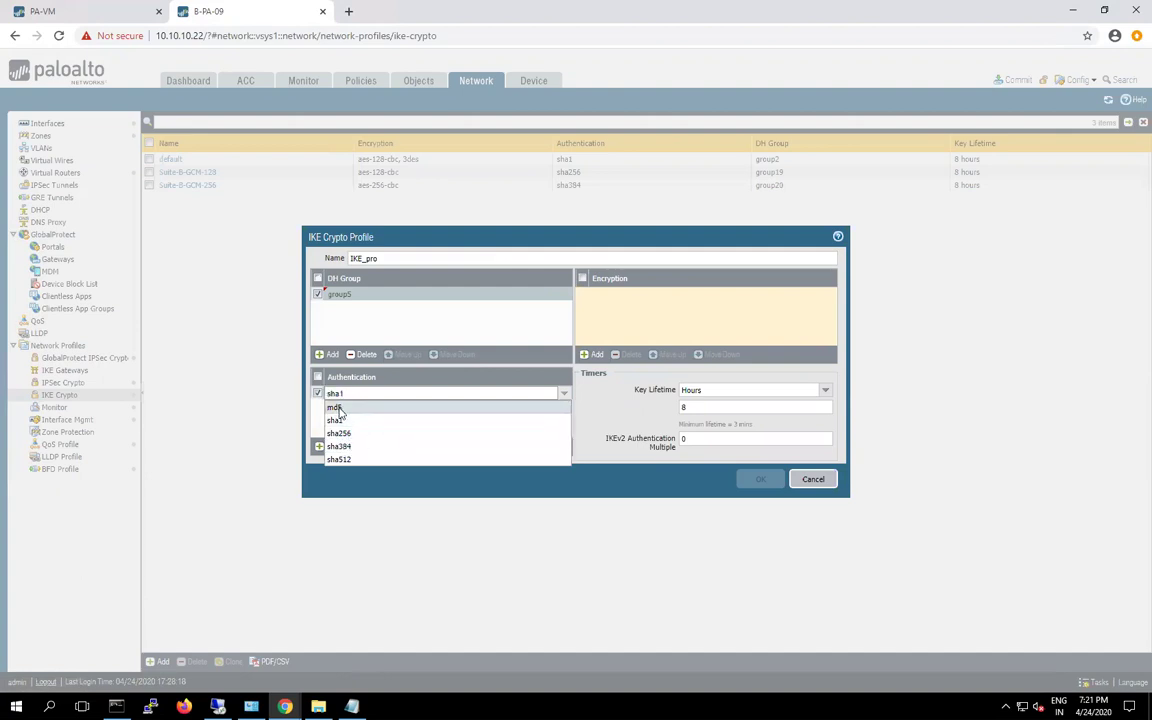
left_click(334, 406)
left_click(592, 354)
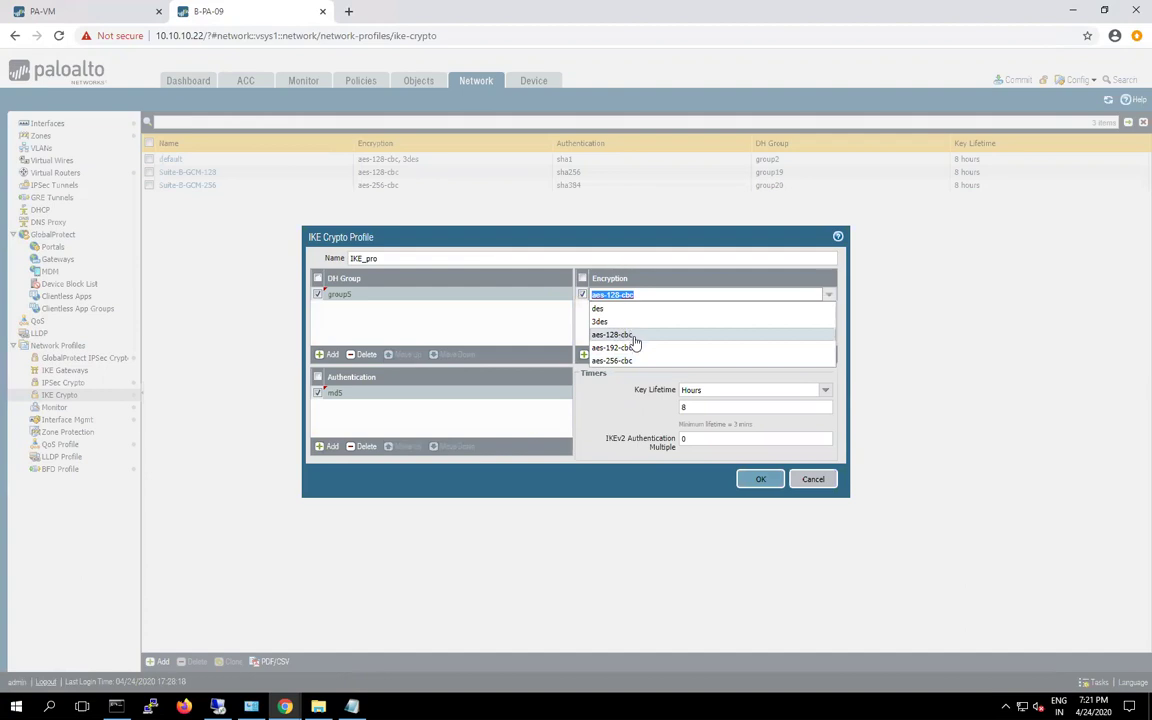
left_click(622, 336)
left_click(607, 404)
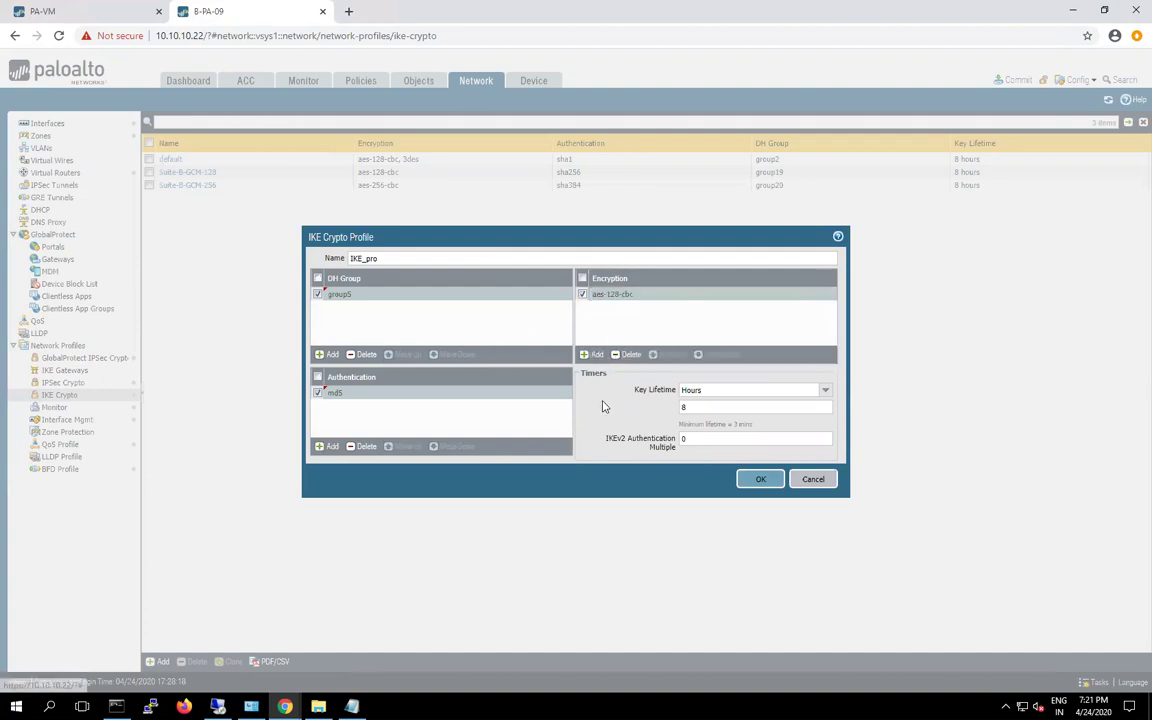
left_click(756, 481)
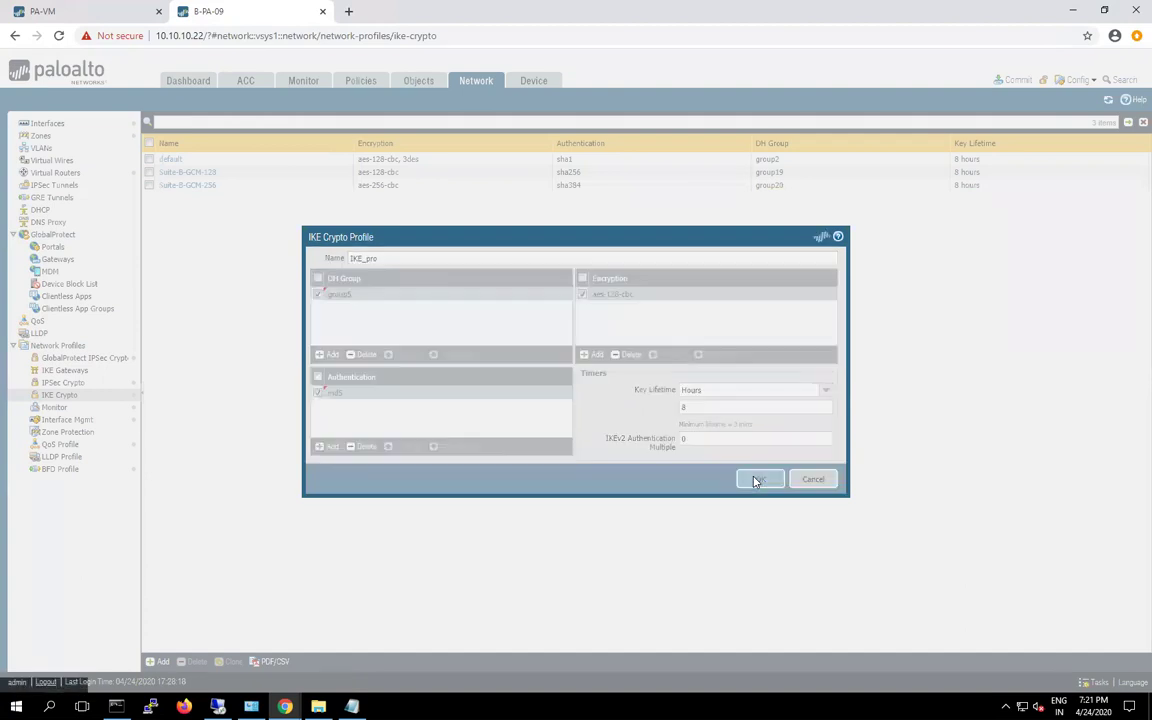
left_click(110, 8)
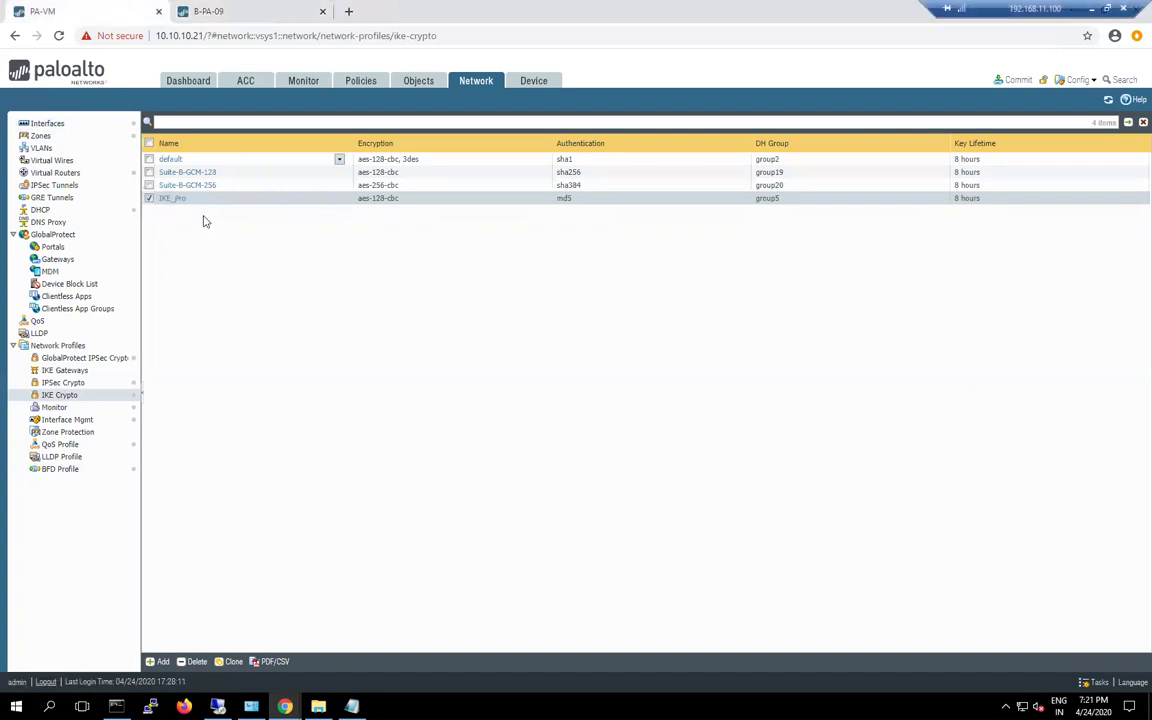
On PA-VM, start IPSec crypto profile IPSec_pro using the ESP protocol.
left_click(71, 385)
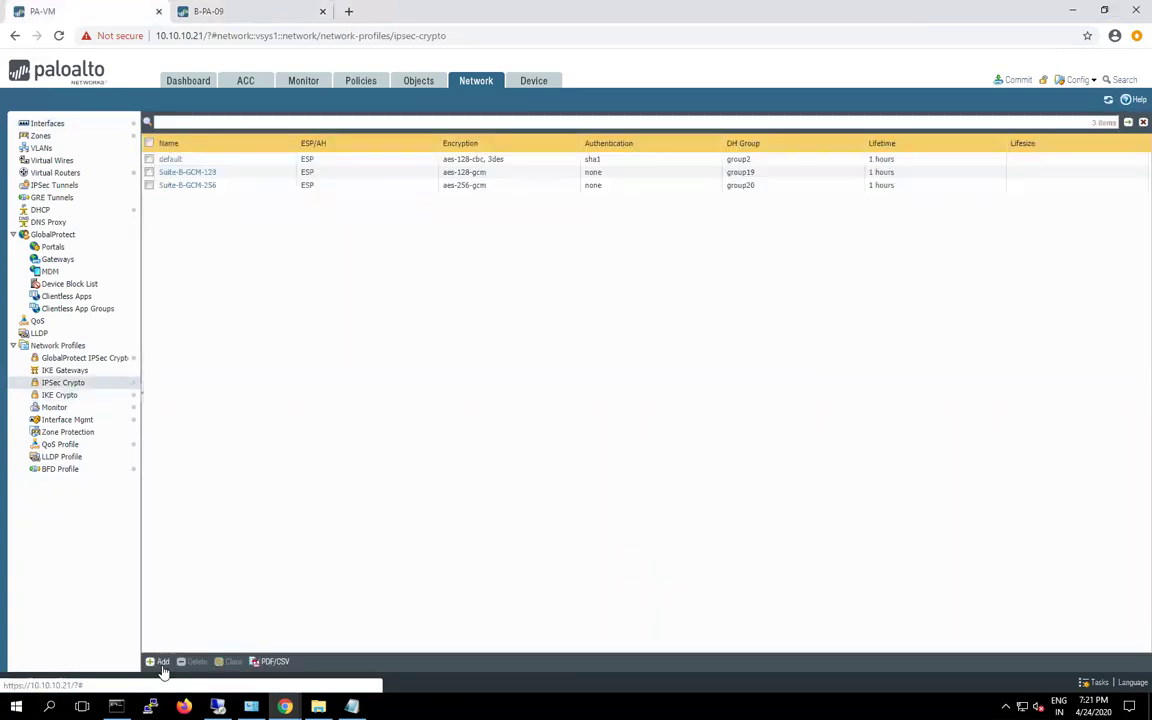
left_click(160, 661)
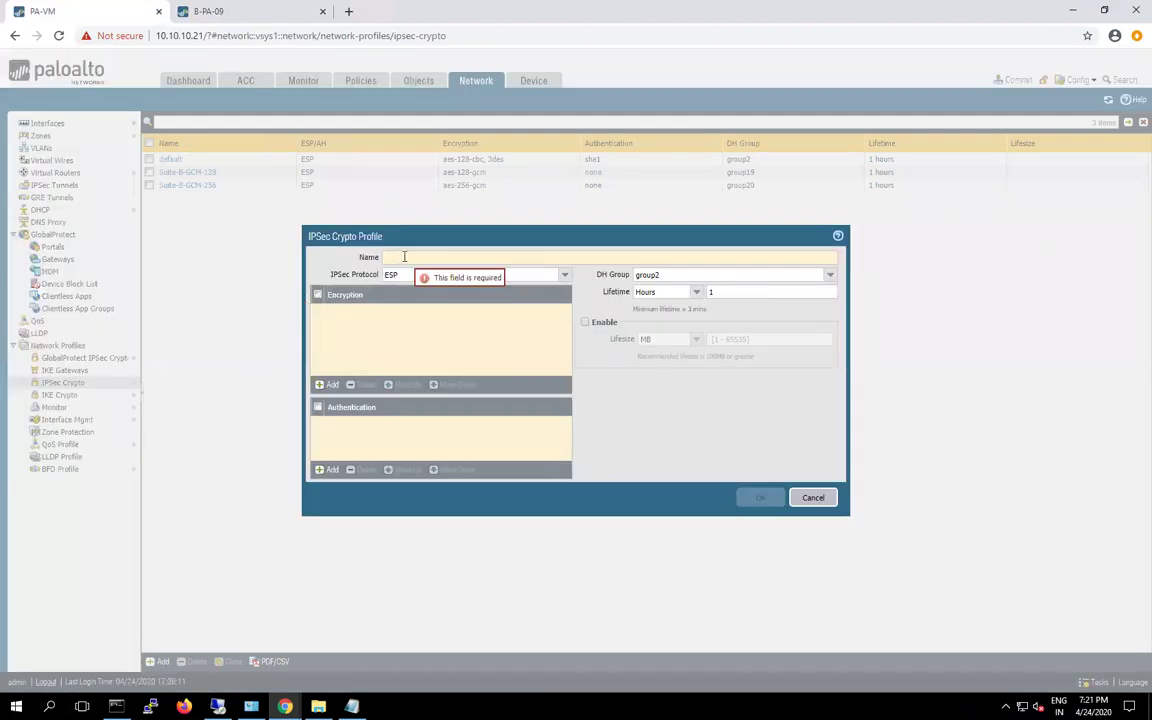
type("IPSec_pro")
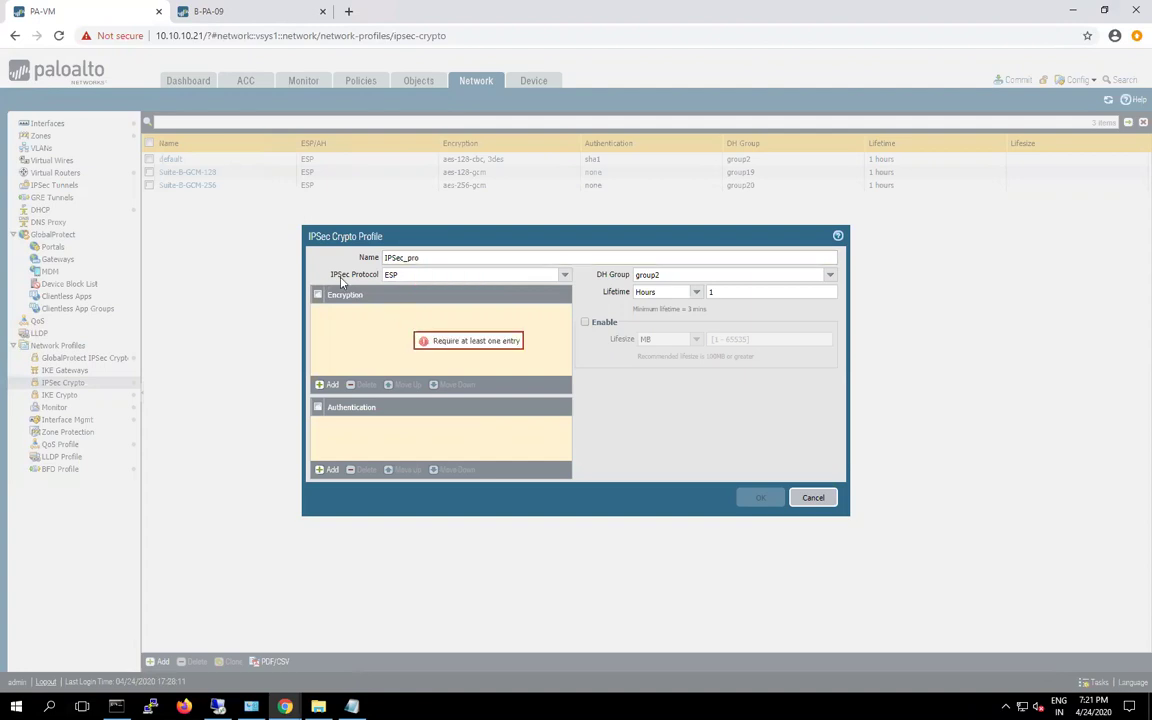
left_click_drag(300, 252, 434, 281)
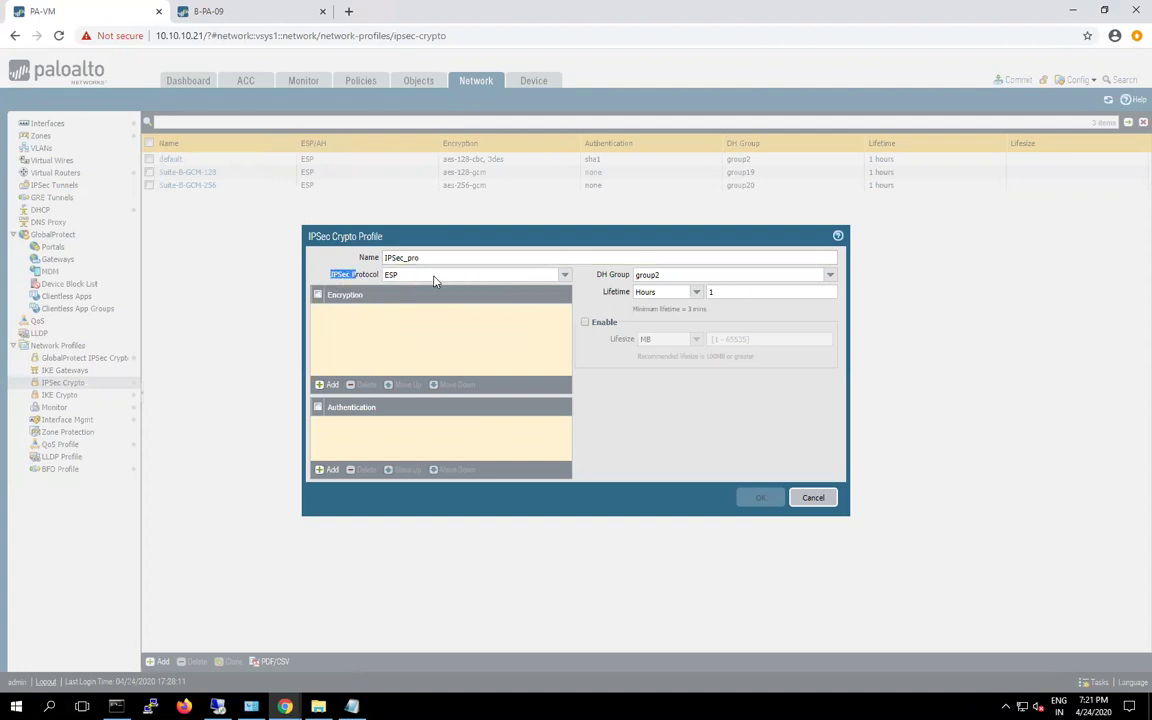
left_click(565, 280)
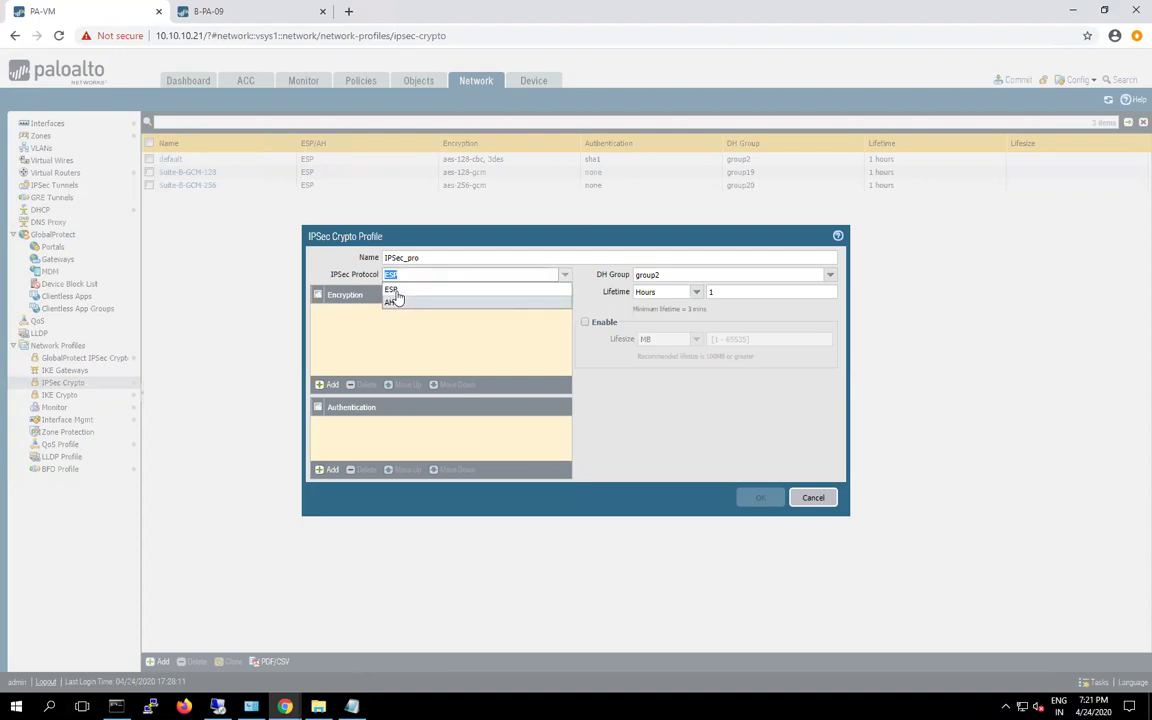
left_click(395, 291)
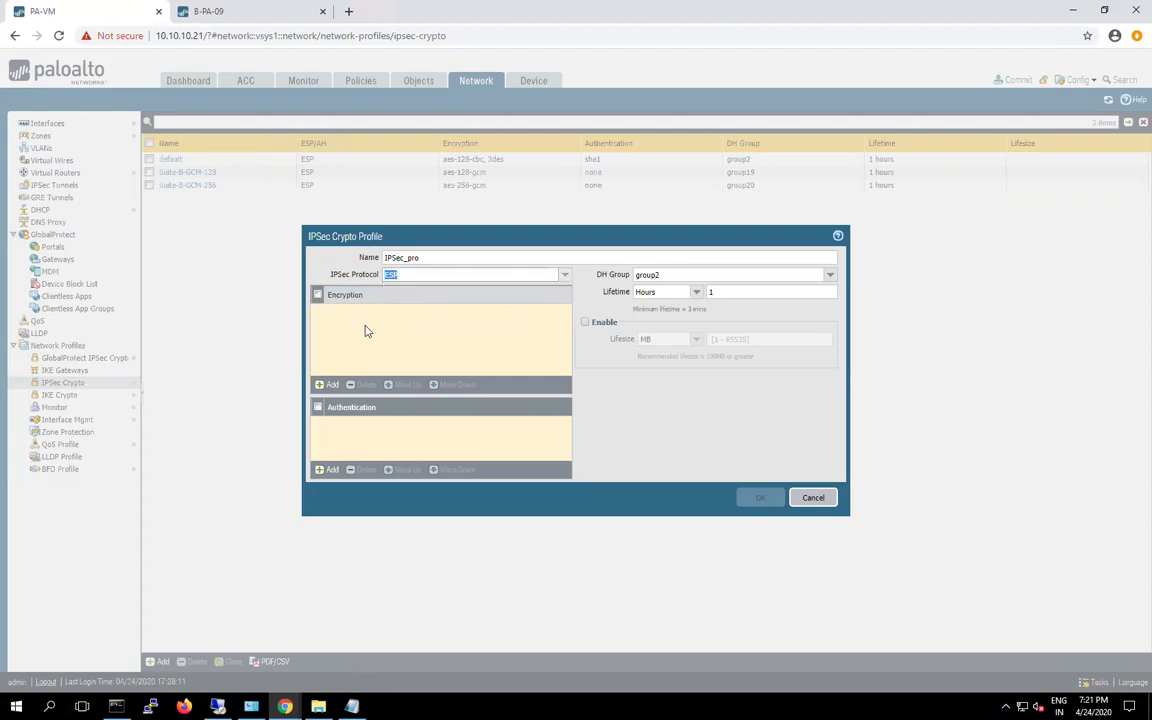
Add aes-128-cbc encryption, md5 authentication and DH group5 to IPSec_pro and save it.
left_click(327, 385)
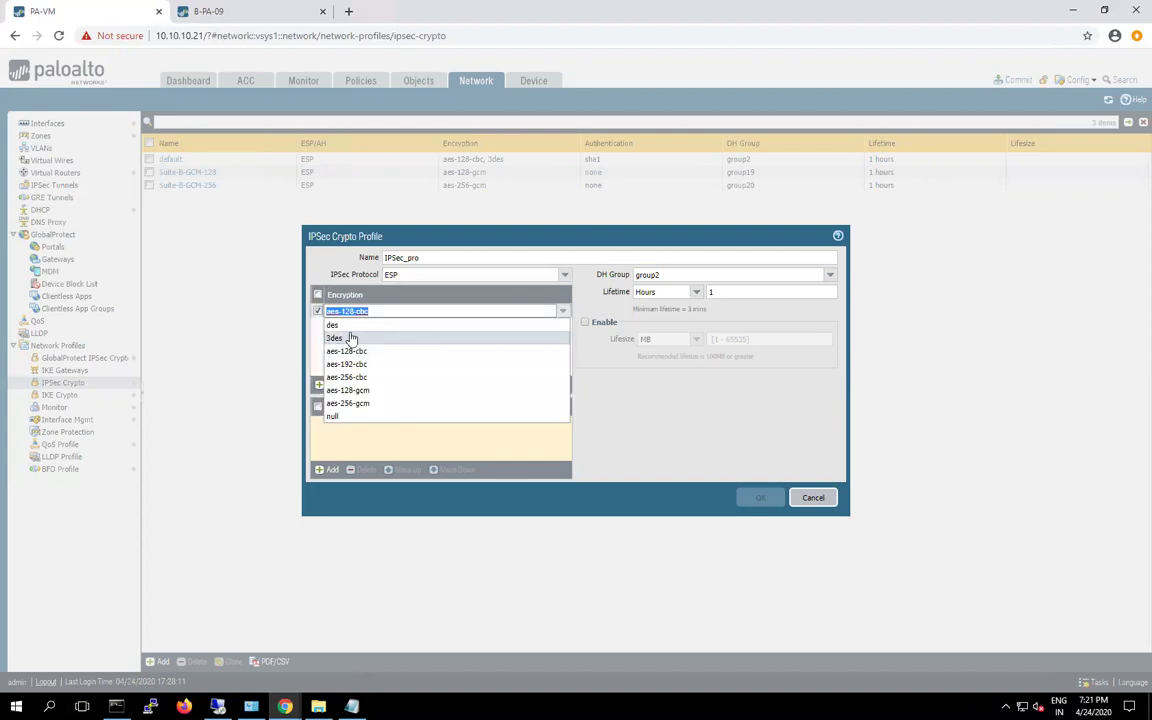
left_click(359, 354)
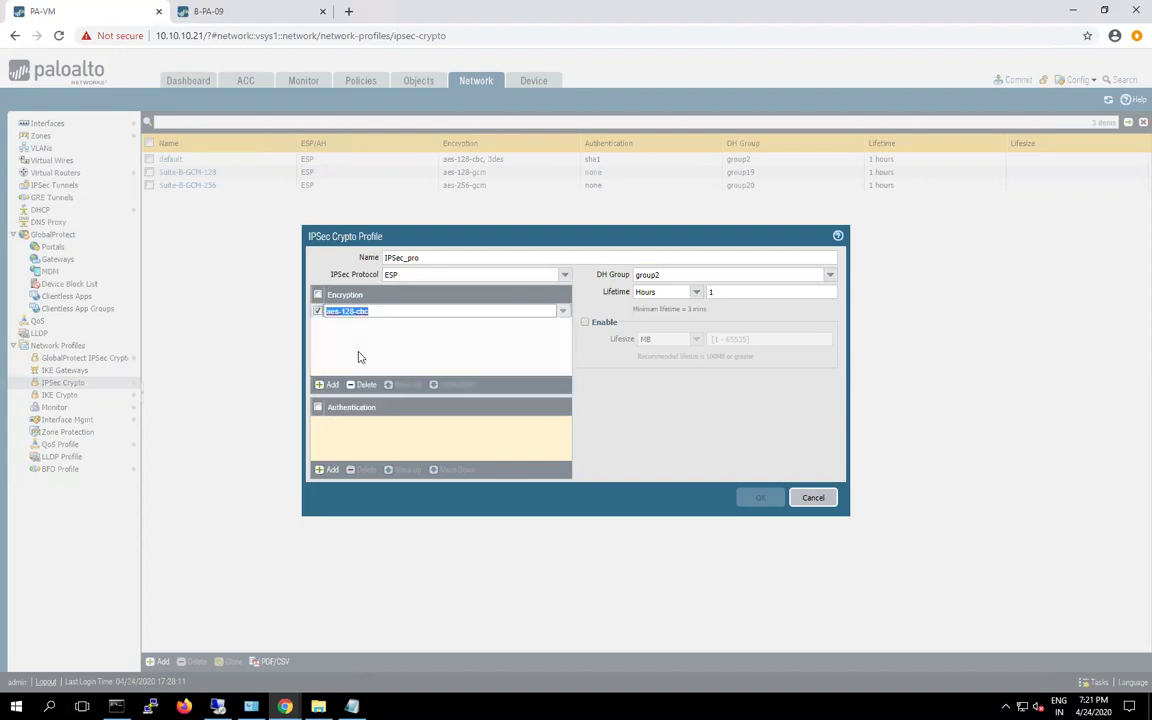
left_click(327, 470)
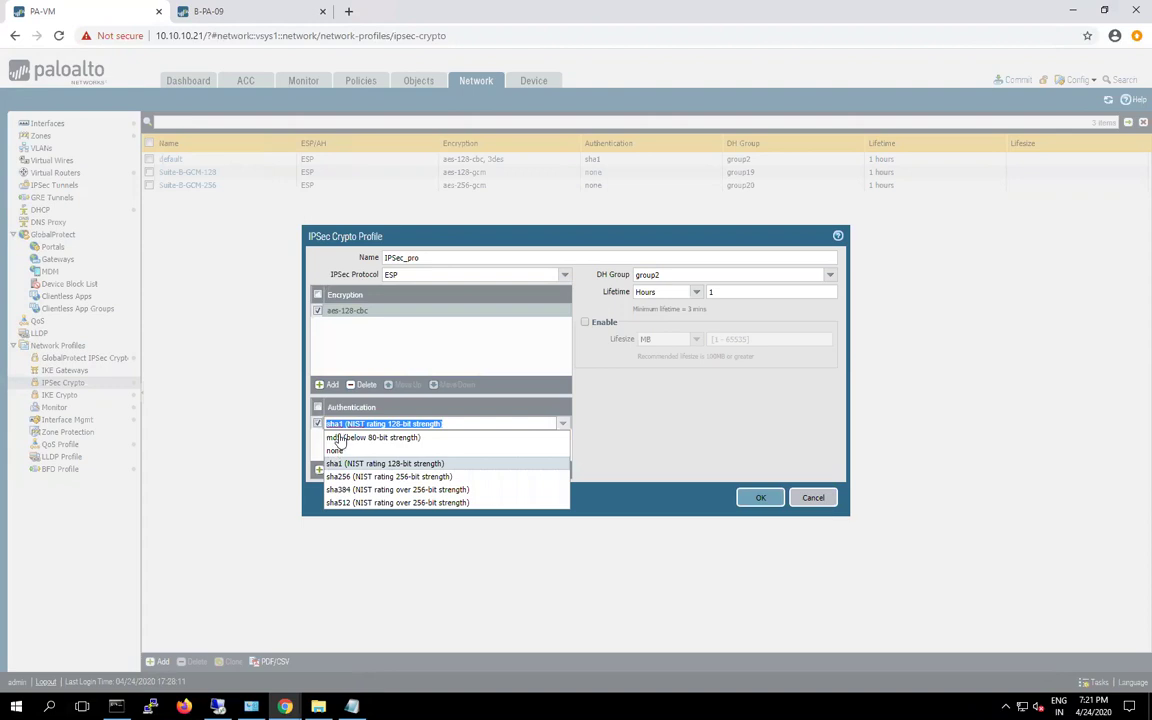
left_click(334, 437)
left_click(702, 391)
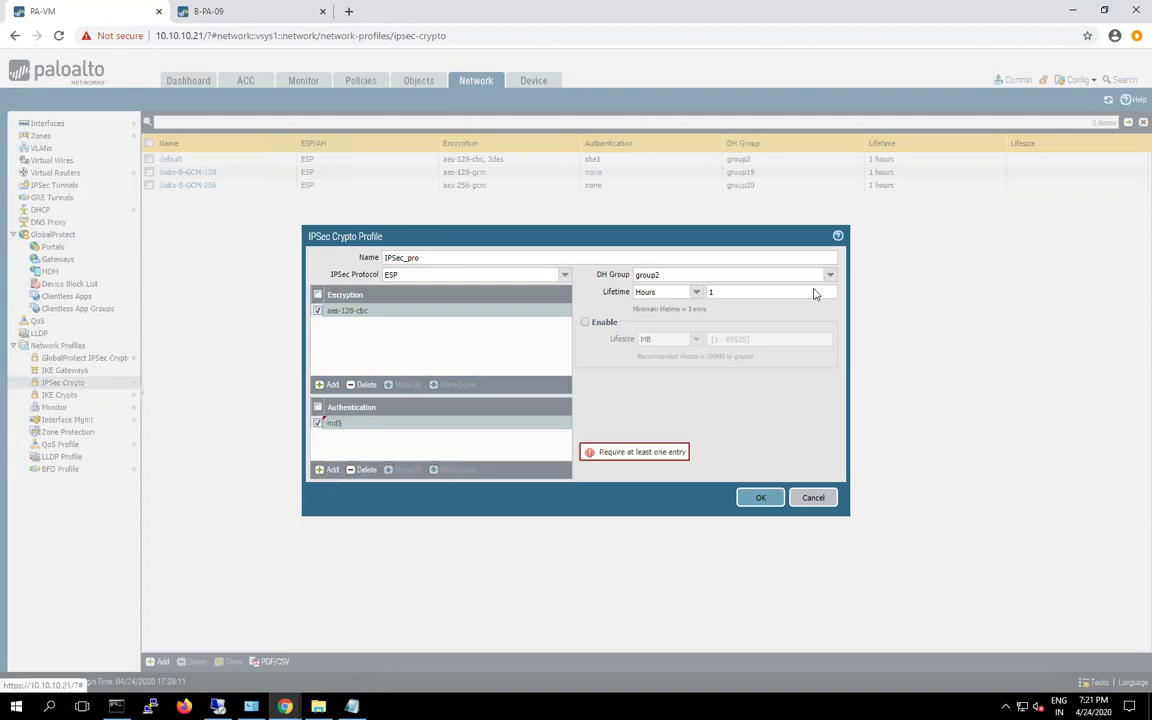
left_click(830, 277)
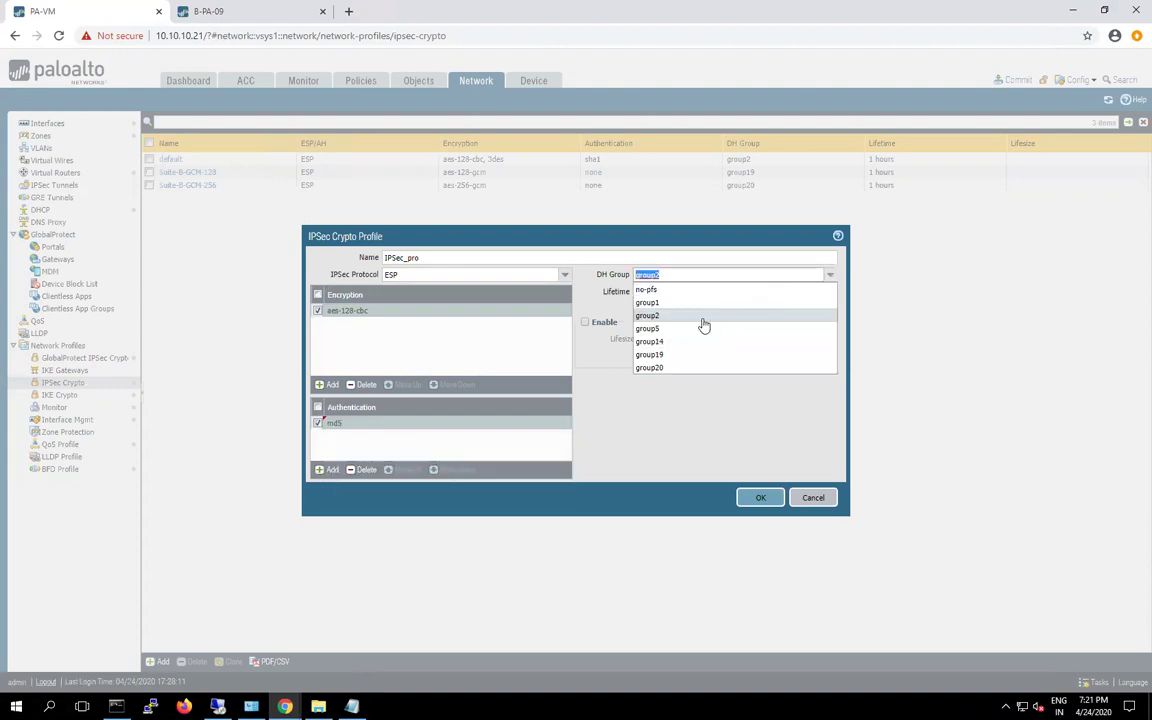
left_click(650, 329)
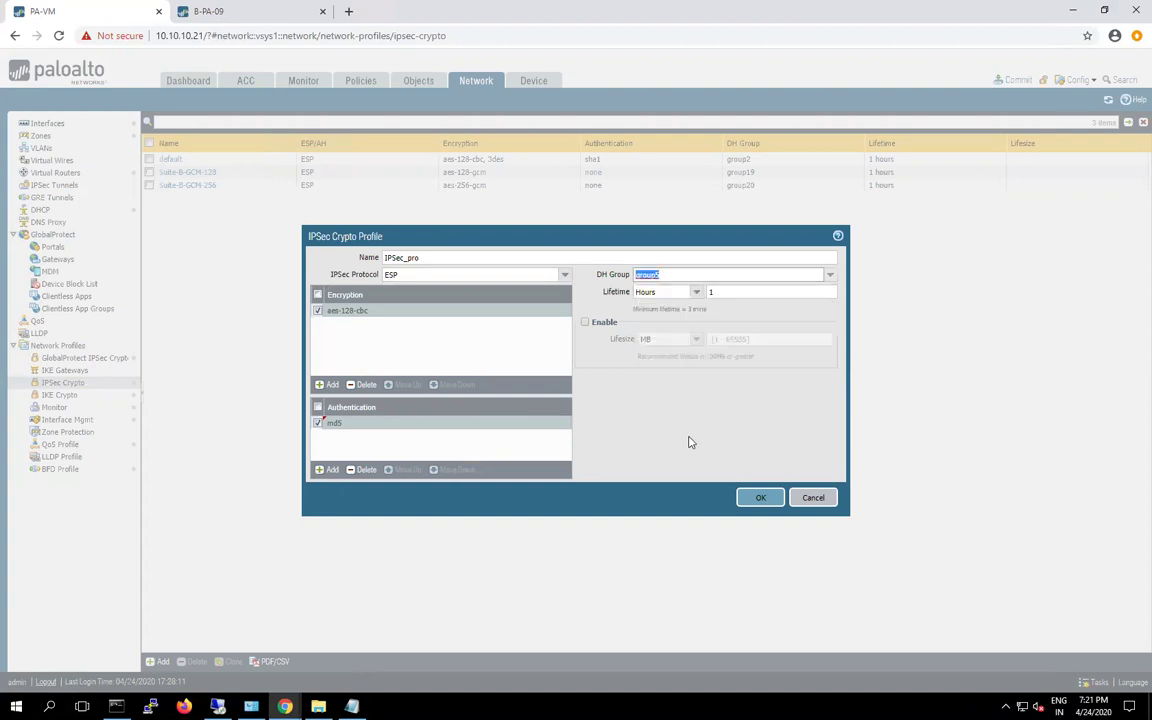
left_click(760, 497)
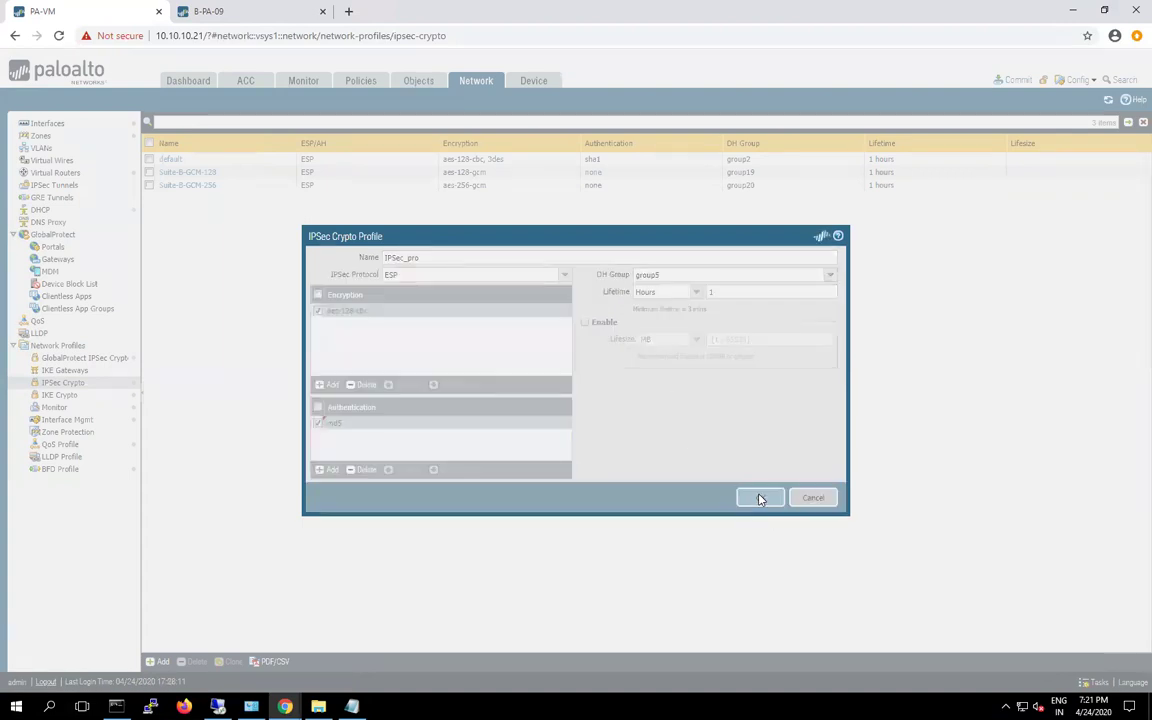
left_click(236, 10)
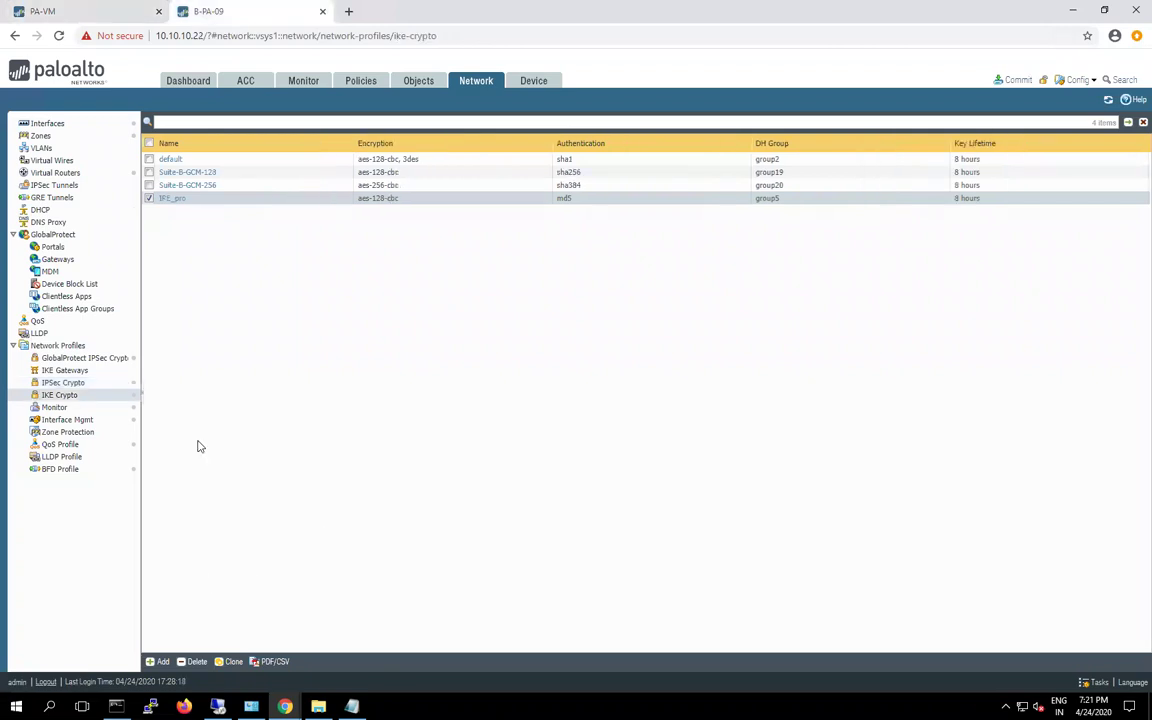
On B-PA-09, create IPSec_pro with aes-128-cbc encryption, md5 authentication and DH group5.
left_click(60, 383)
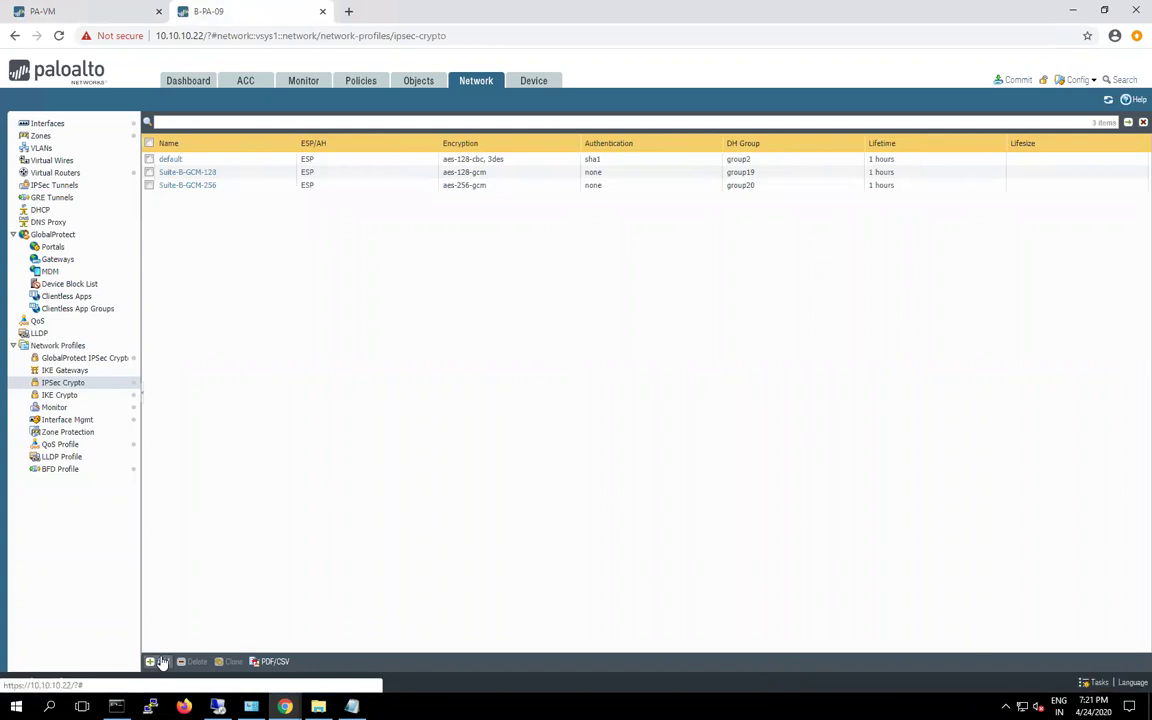
left_click(157, 661)
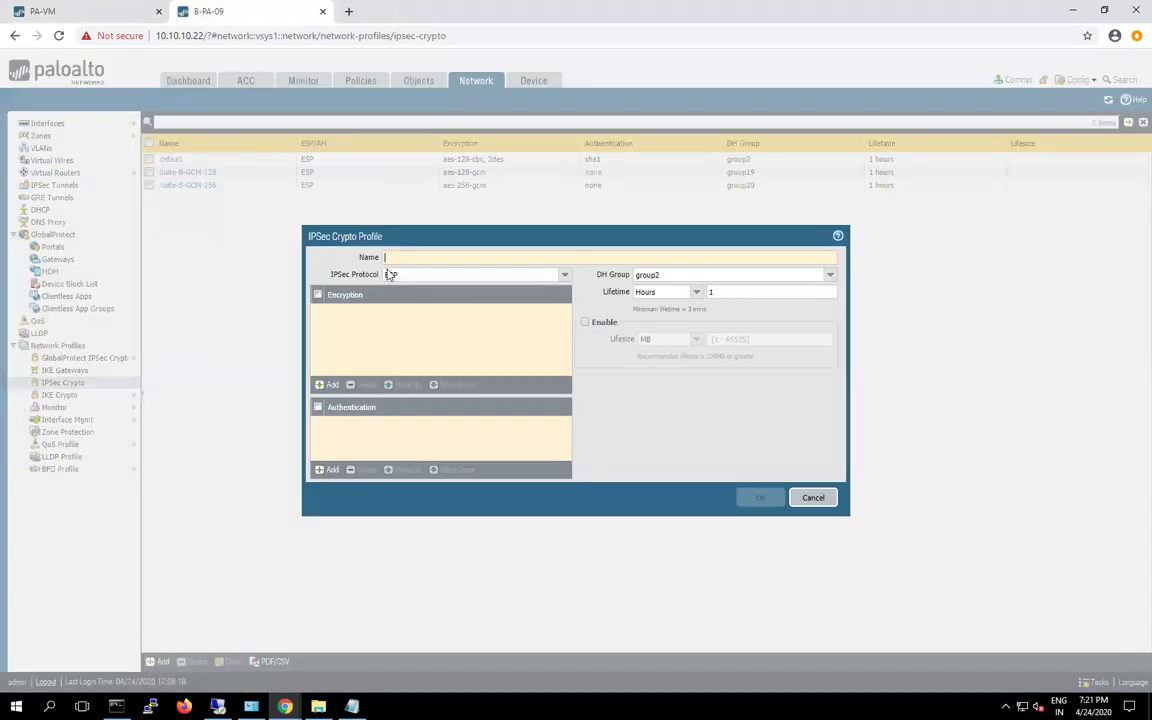
type("I")
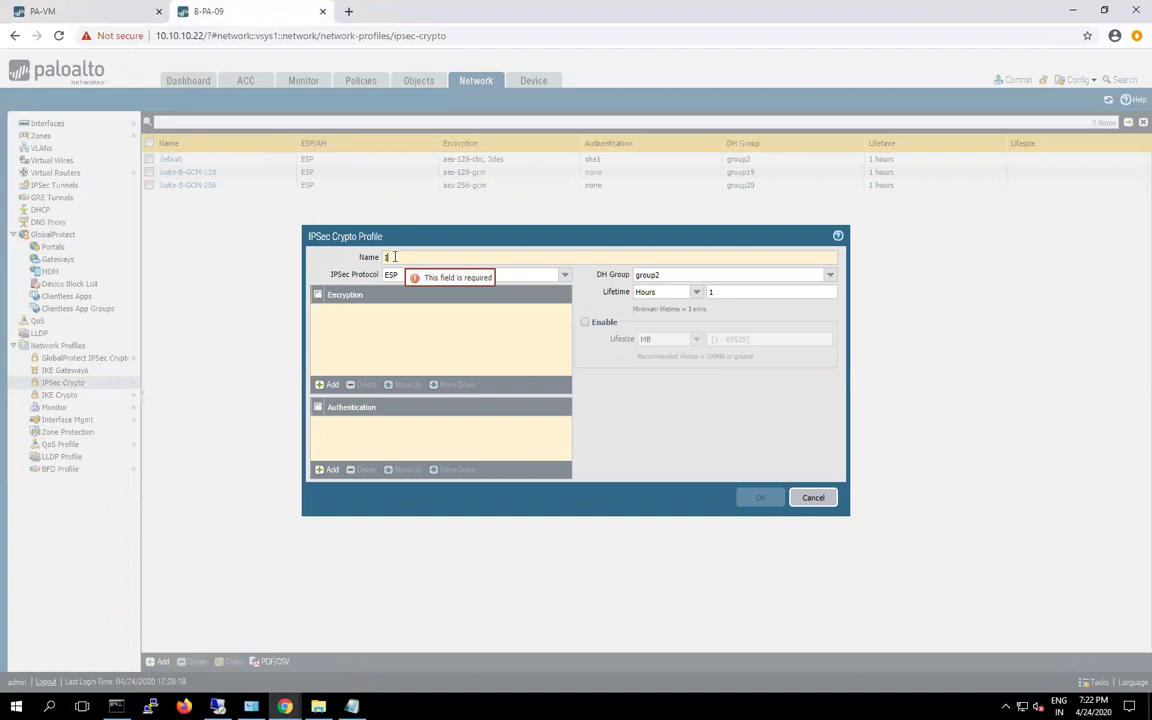
type("PSec_pro")
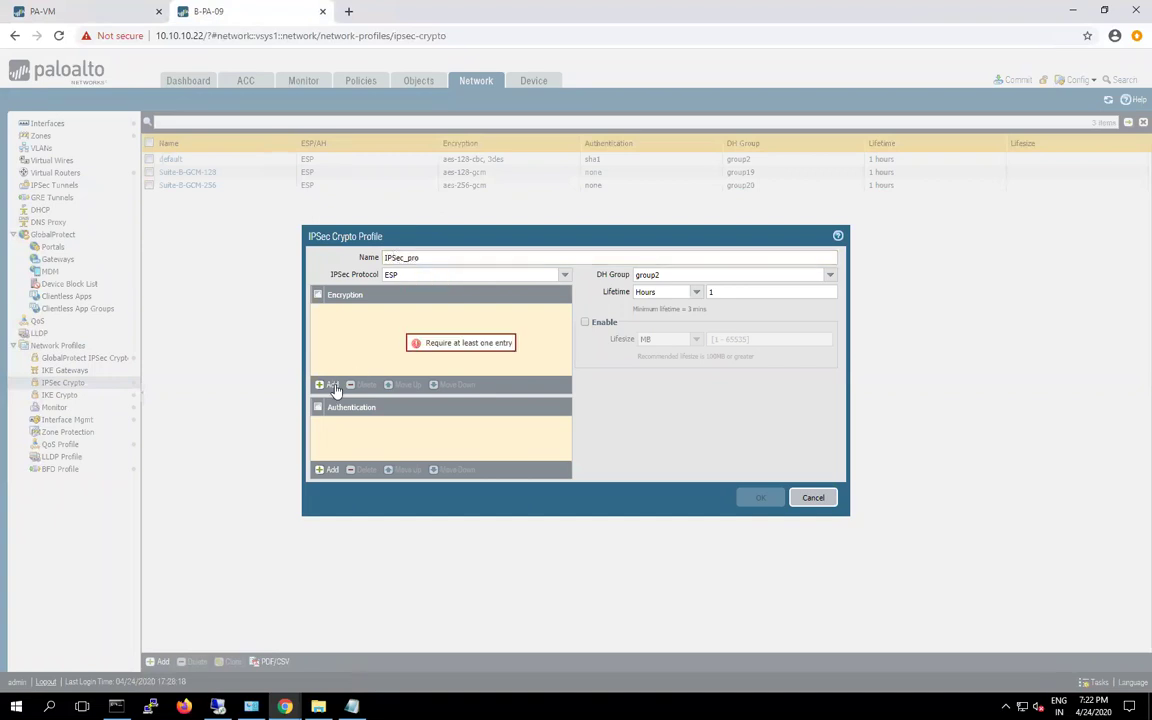
left_click(333, 386)
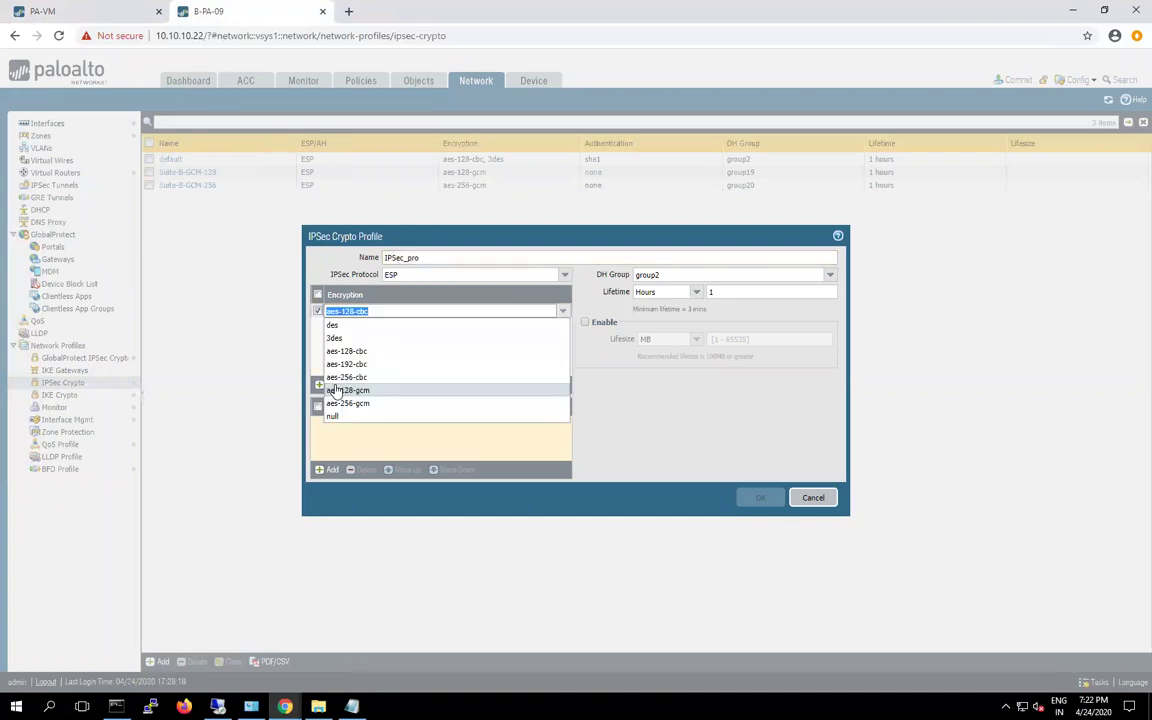
left_click(363, 353)
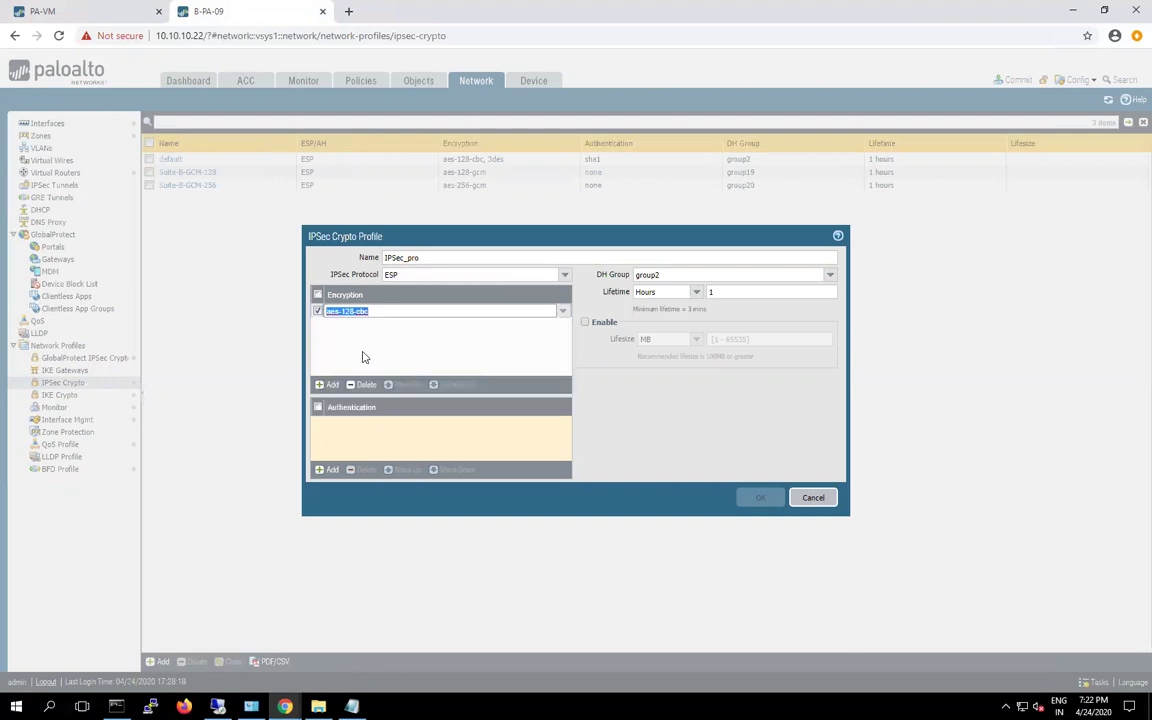
left_click(331, 469)
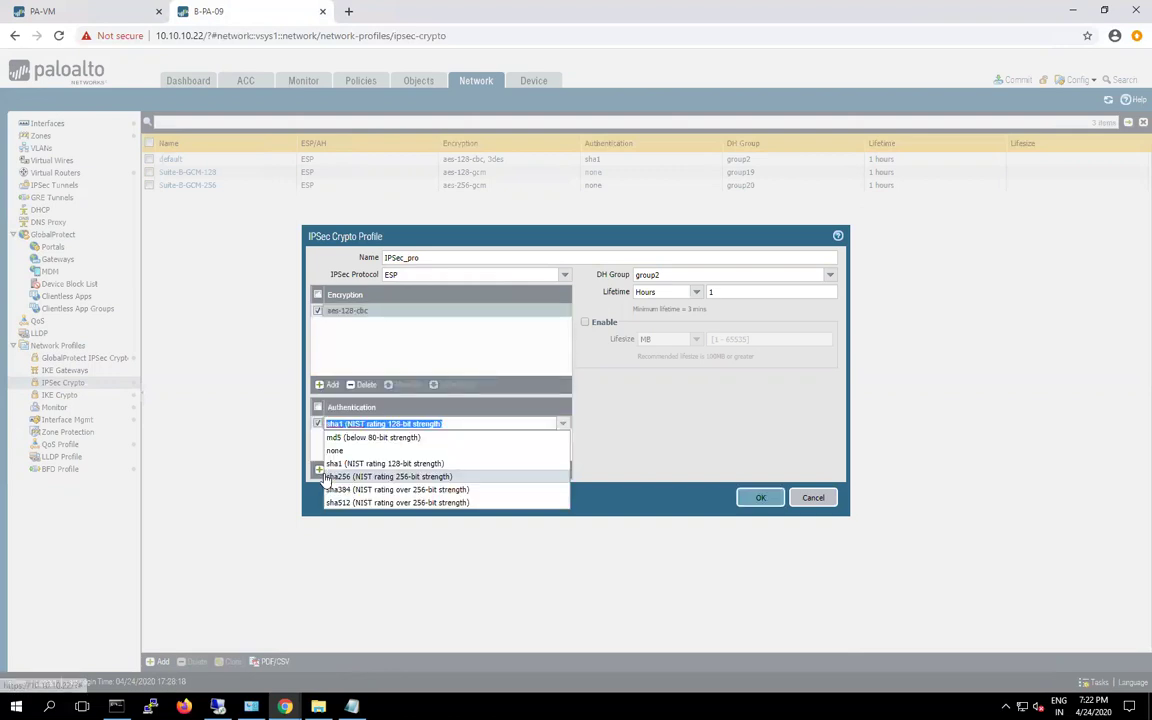
left_click(350, 438)
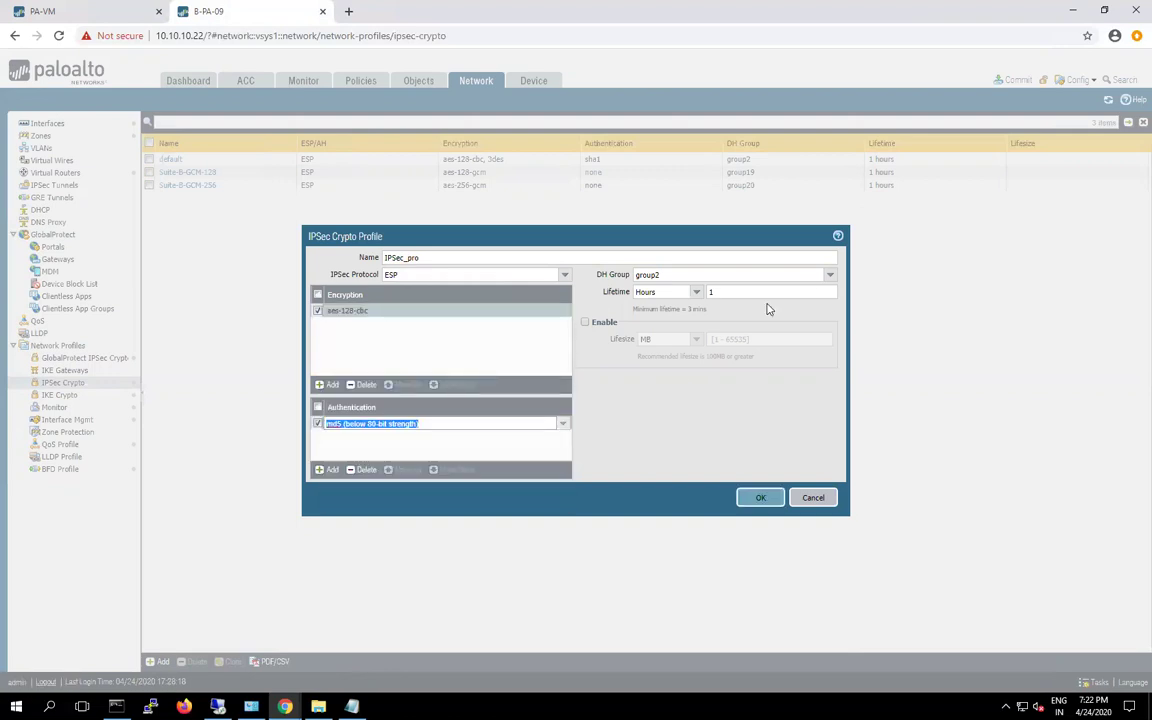
left_click(828, 276)
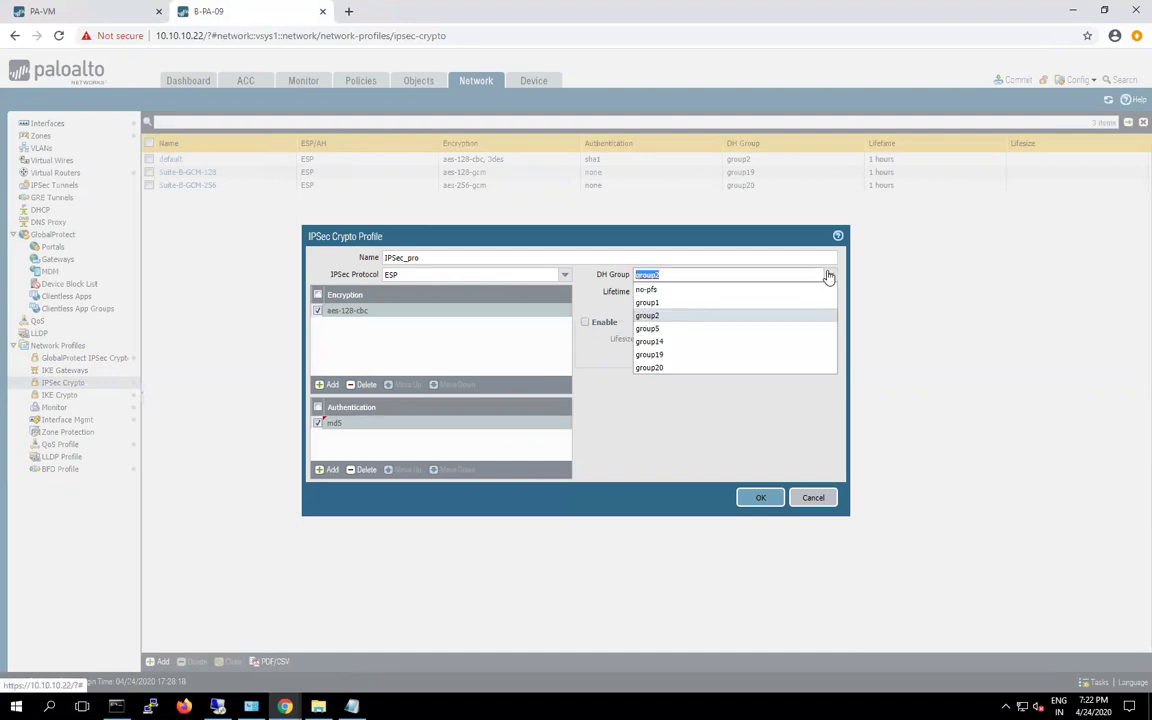
left_click(650, 330)
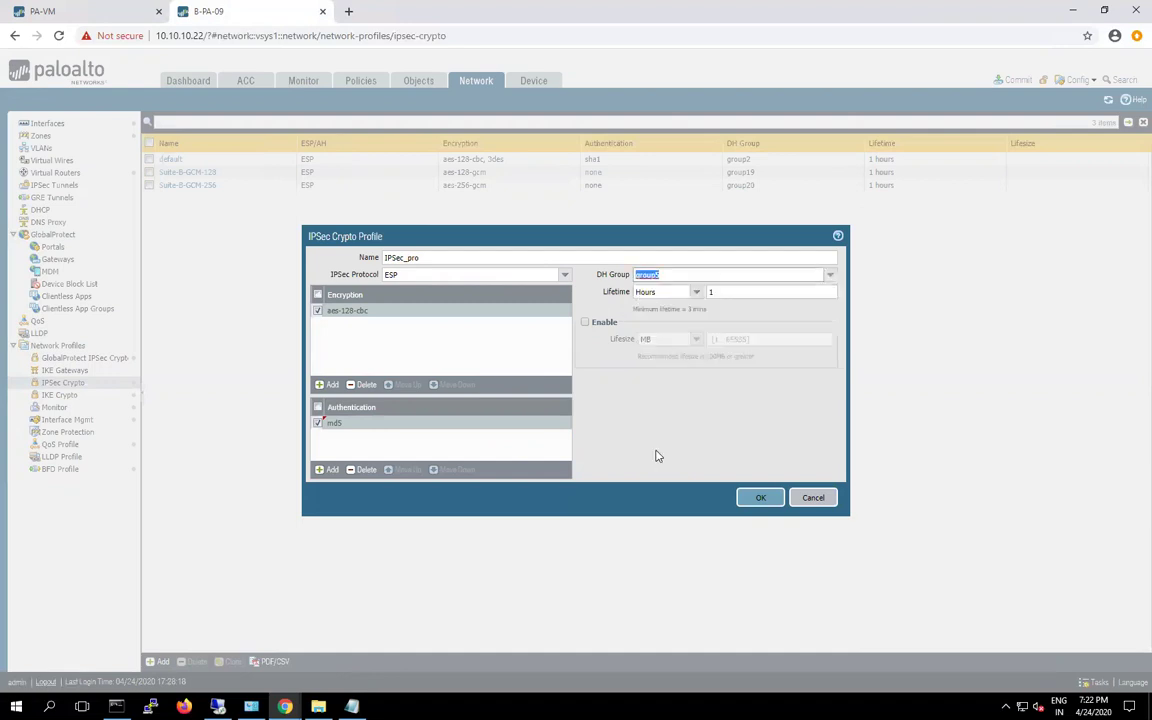
left_click(657, 456)
left_click(761, 499)
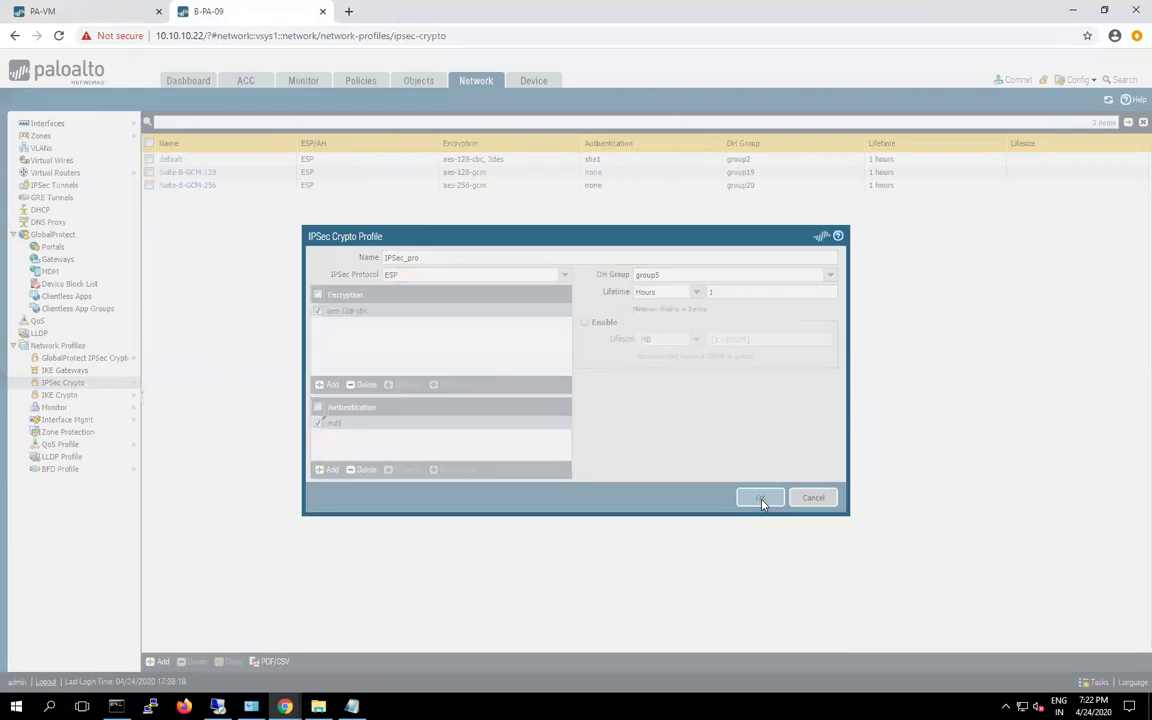
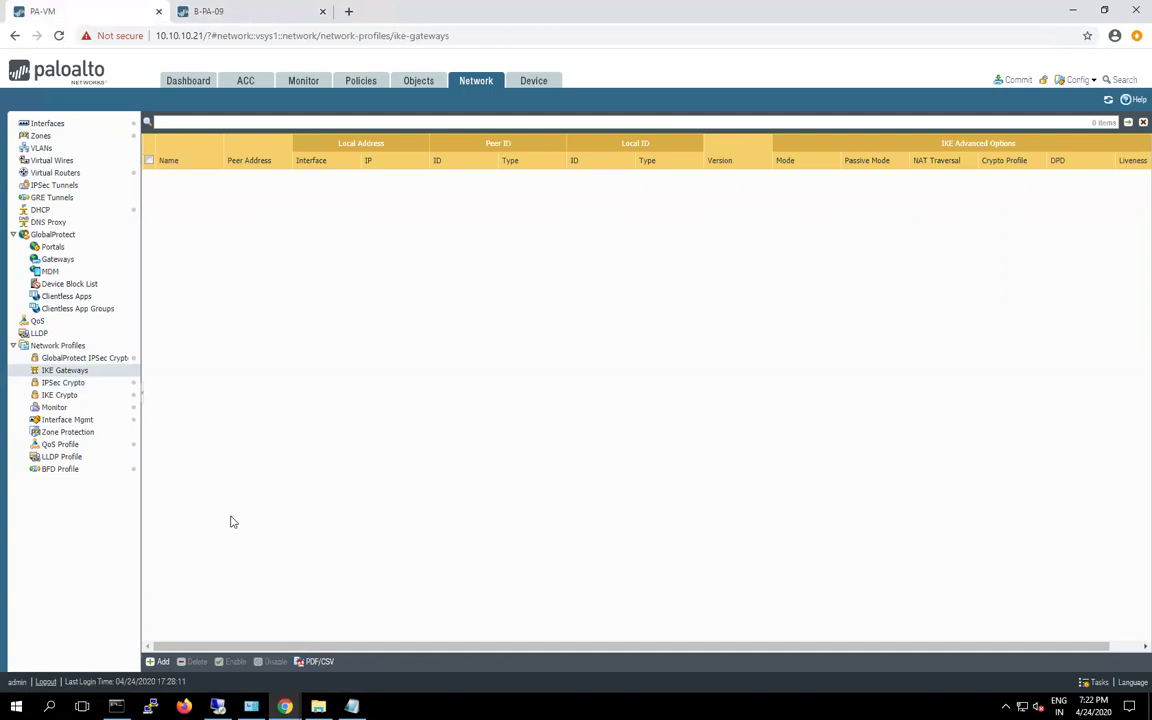
Start a new IKE gateway named IKE_GW1 with IKEv1 only mode.
left_click(156, 664)
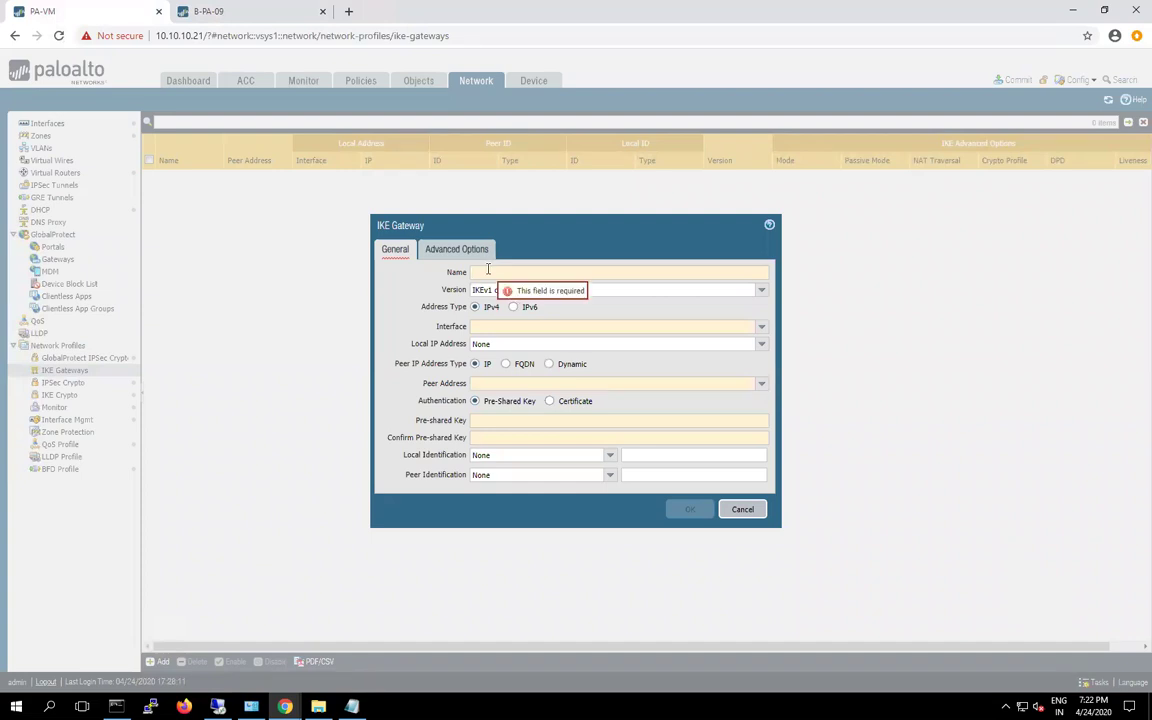
type("KE")
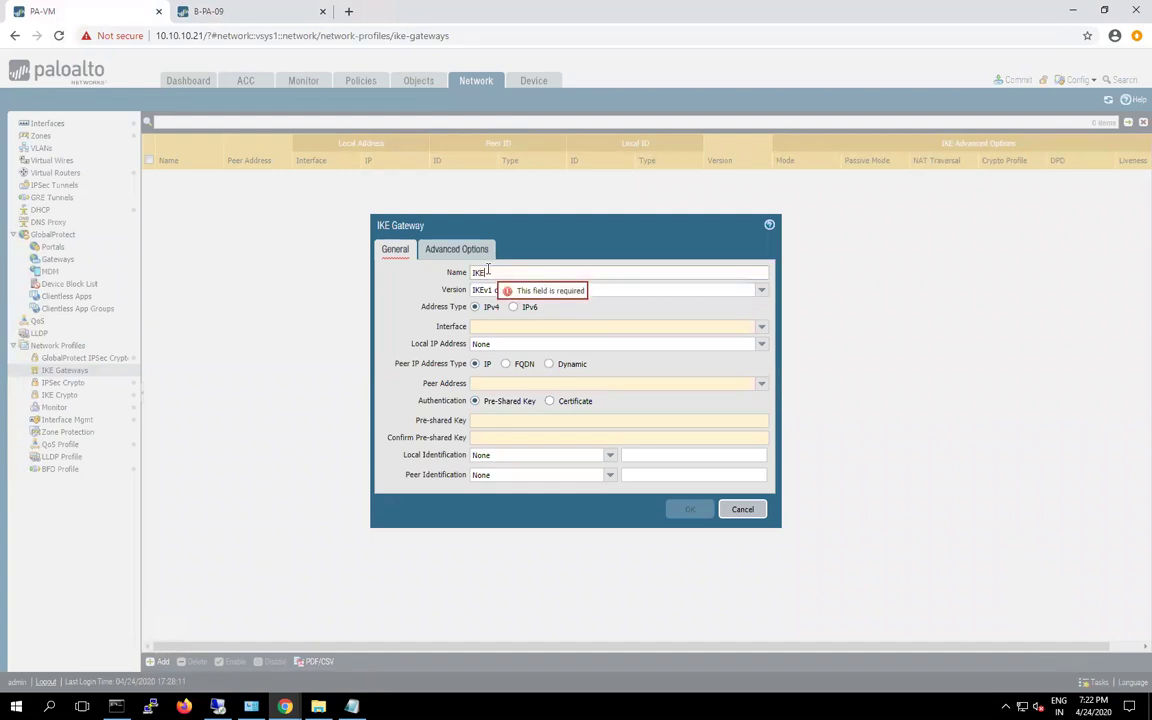
type("_GW1")
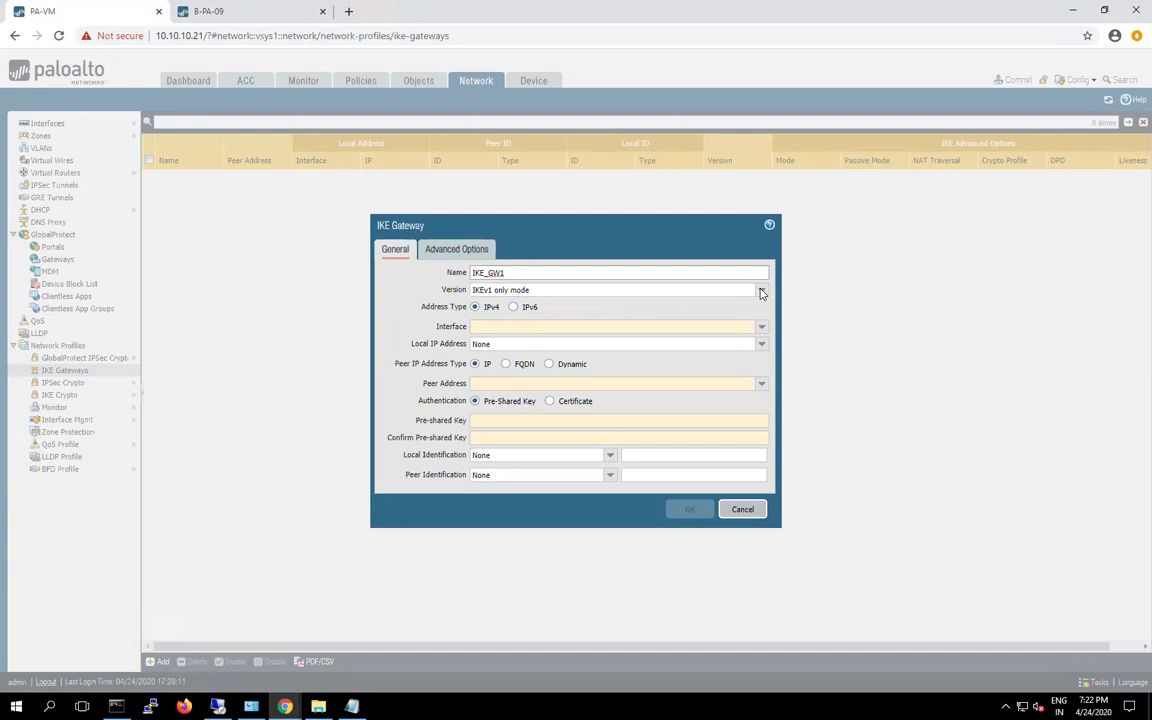
left_click(761, 294)
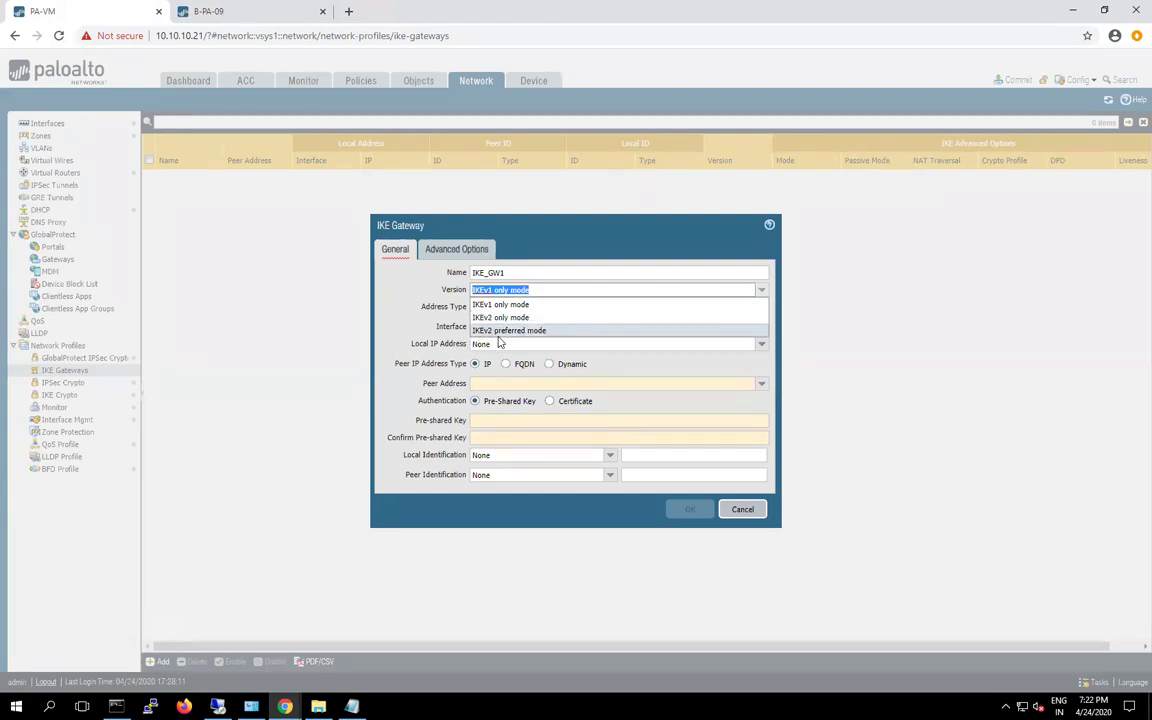
left_click(434, 296)
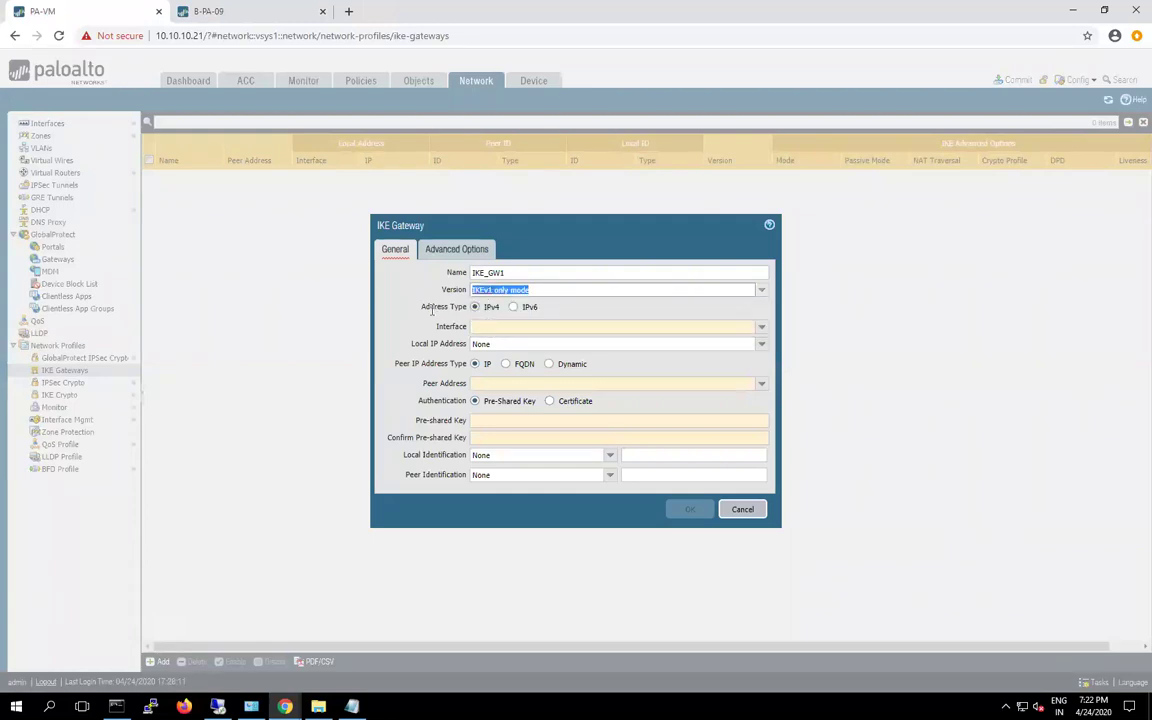
left_click(434, 333)
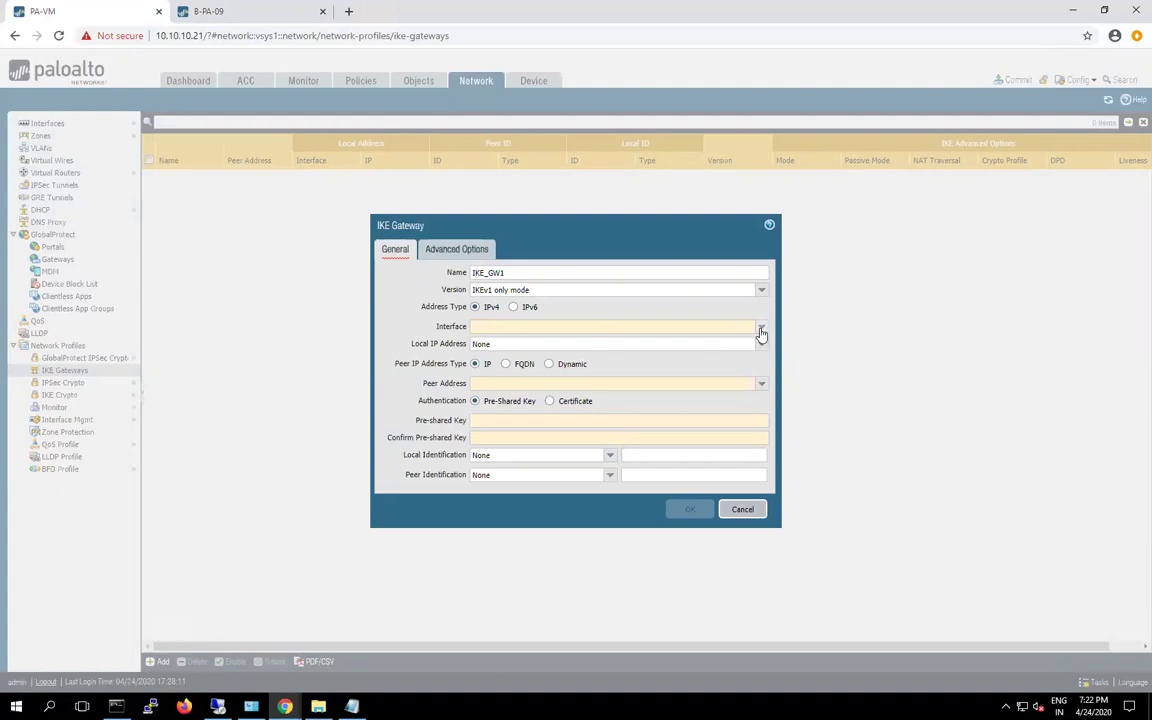
Set interface ethernet1/1, local IP WAN-IP192.168.11.61 and peer 192.168.11.62, then switch to B-PA-09.
left_click(761, 331)
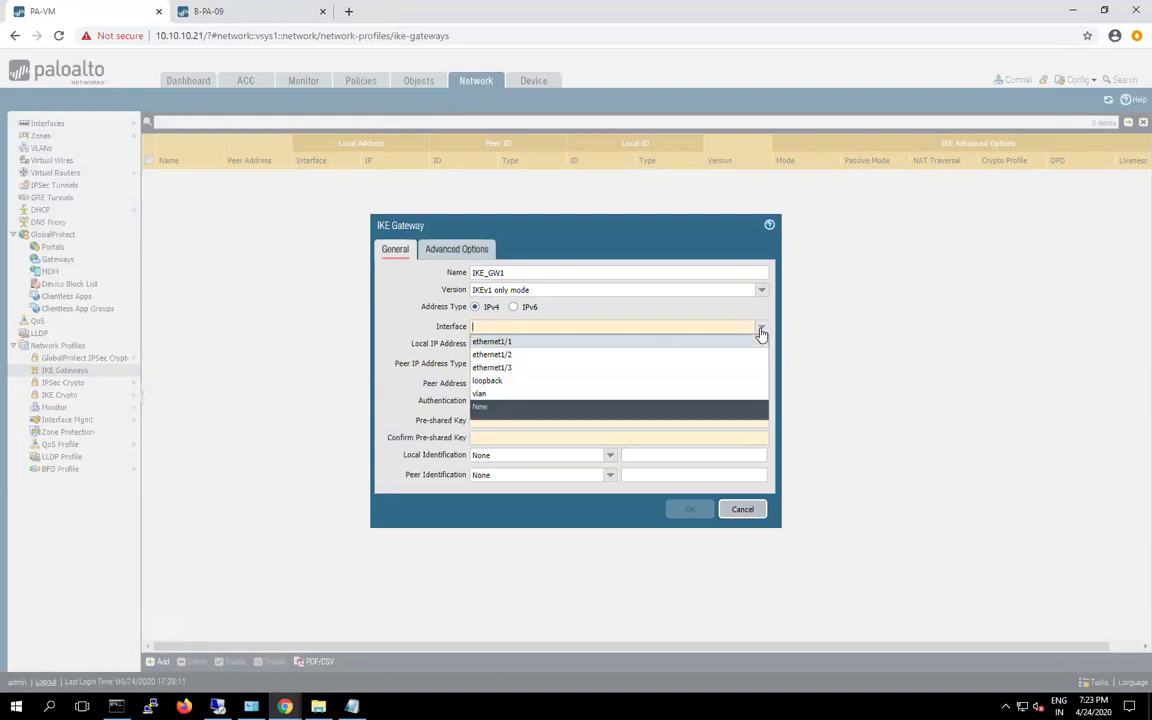
left_click(518, 343)
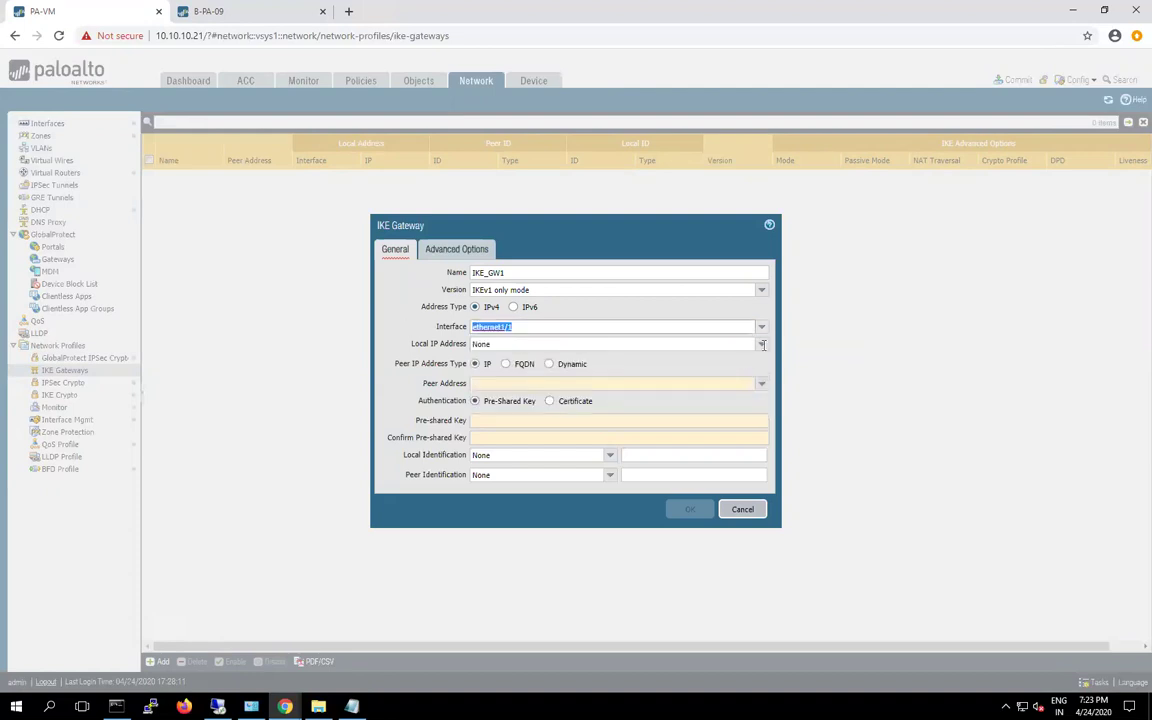
left_click(761, 346)
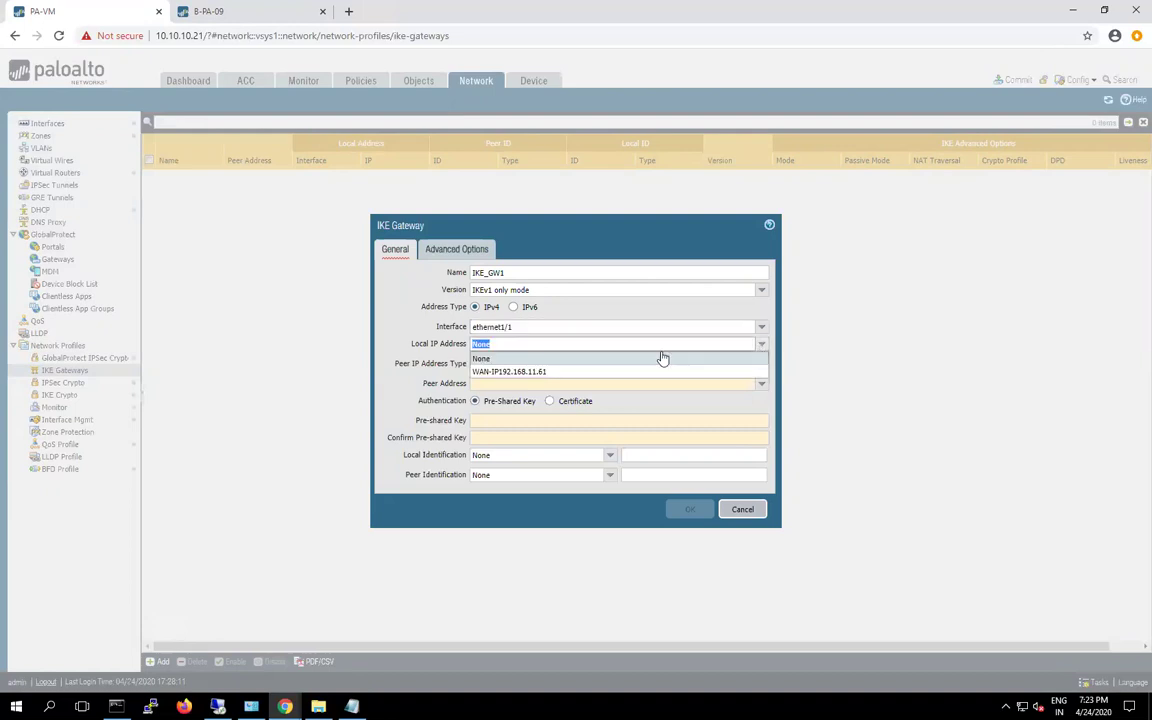
left_click(552, 372)
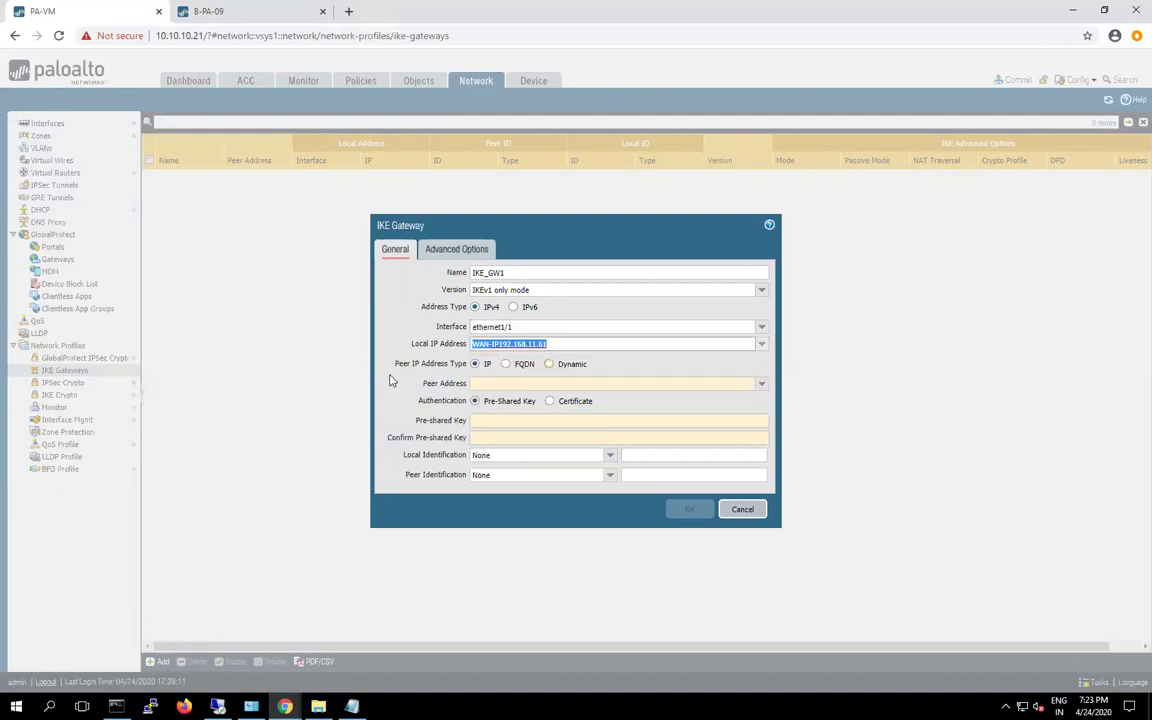
left_click(481, 384)
type("192.1")
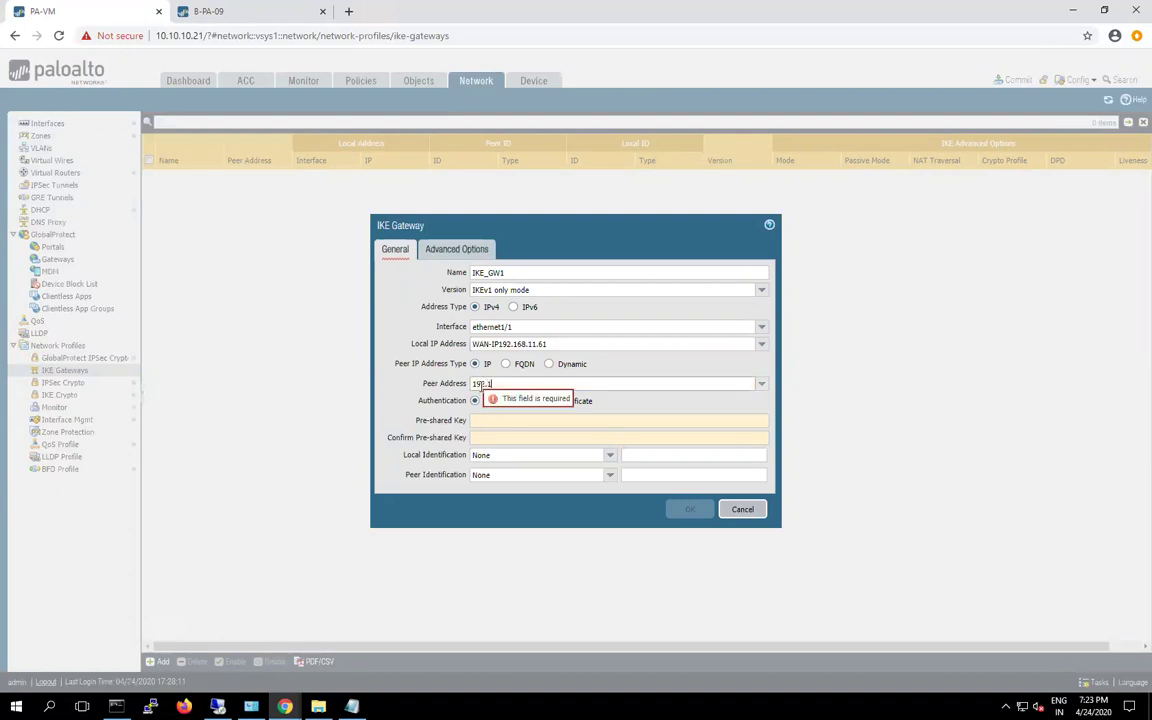
type("68.11.")
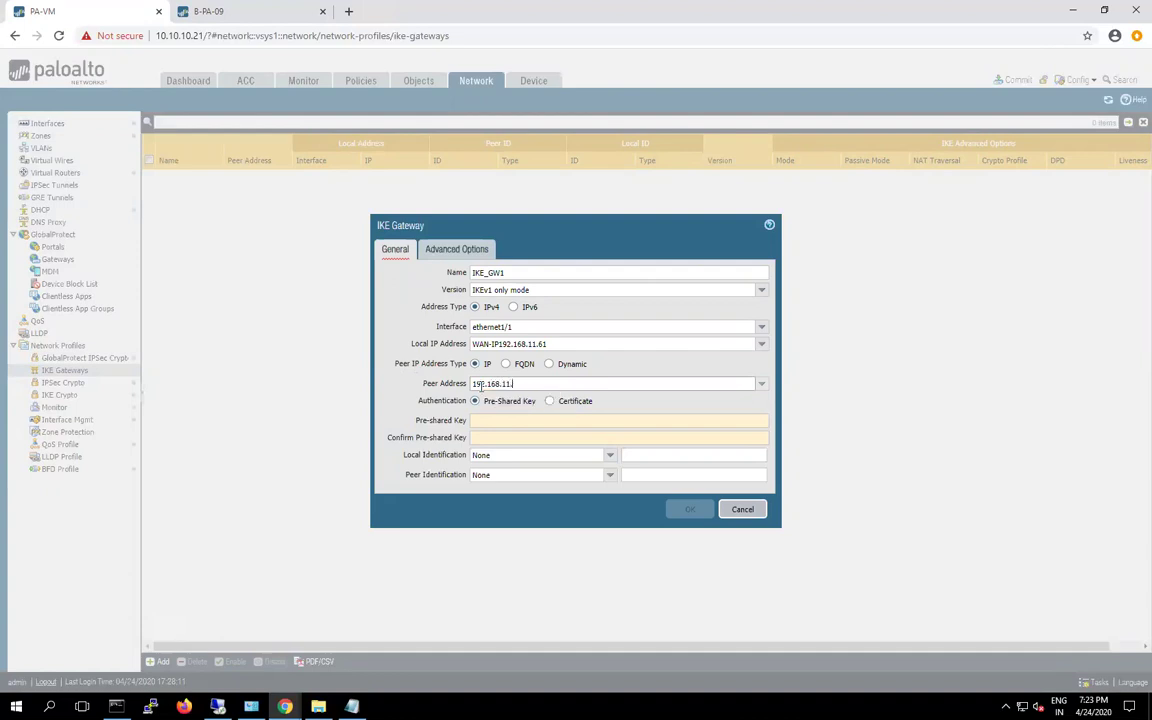
type("62")
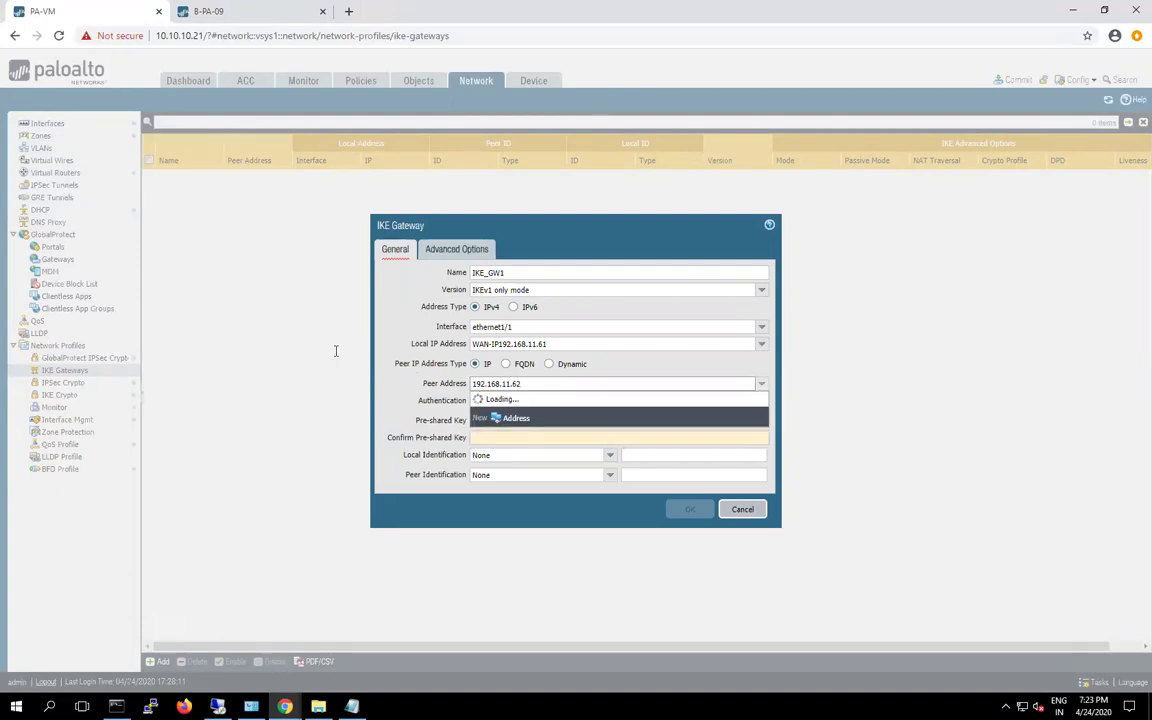
left_click(329, 355)
left_click(264, 8)
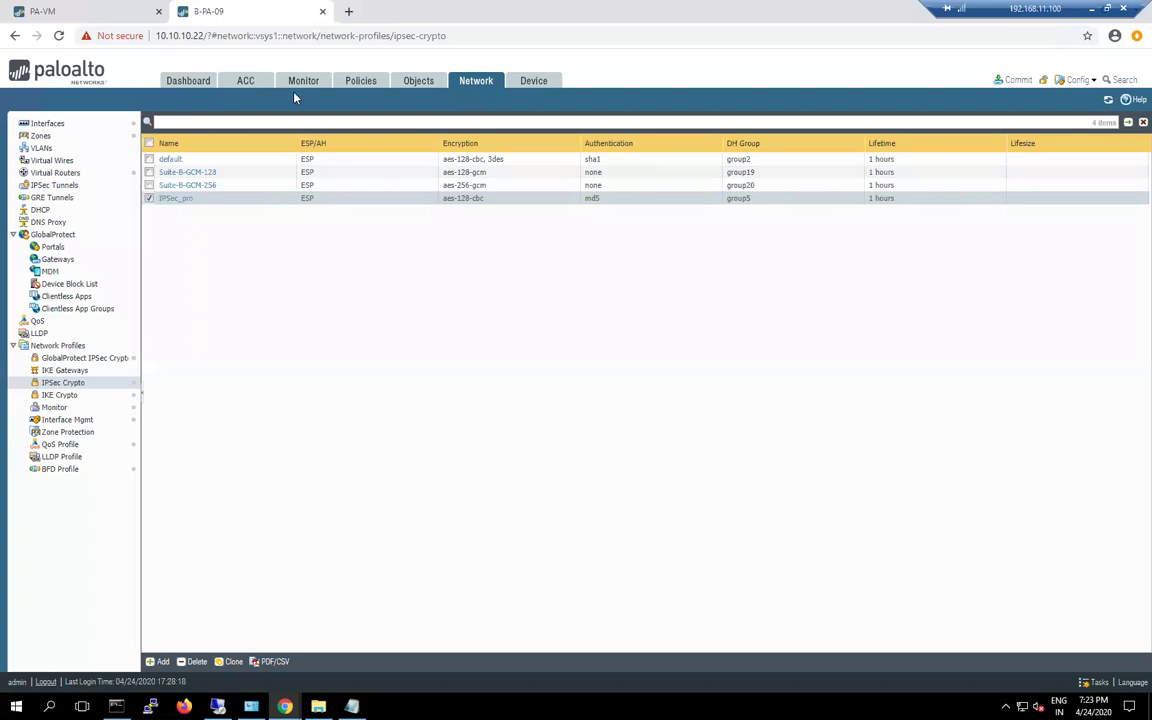
Confirm B-PA-09's ethernet1/1 address is 192.168.11.62/24, then go back to PA-VM's gateway form.
left_click(56, 128)
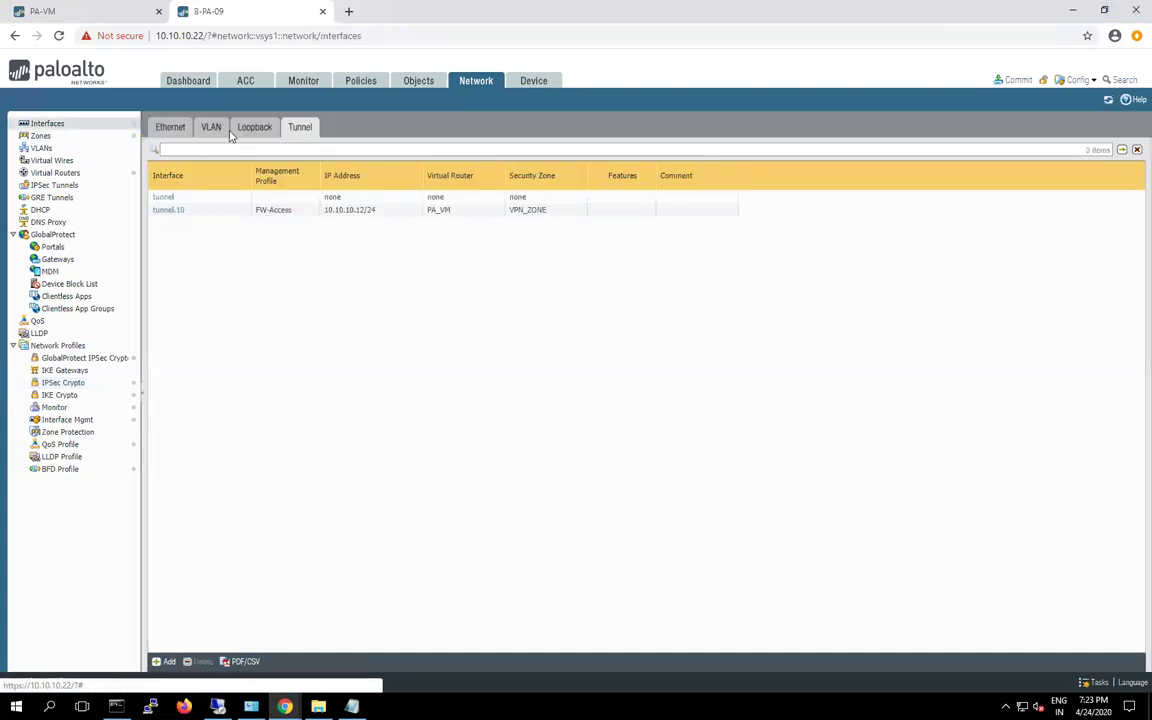
left_click(166, 128)
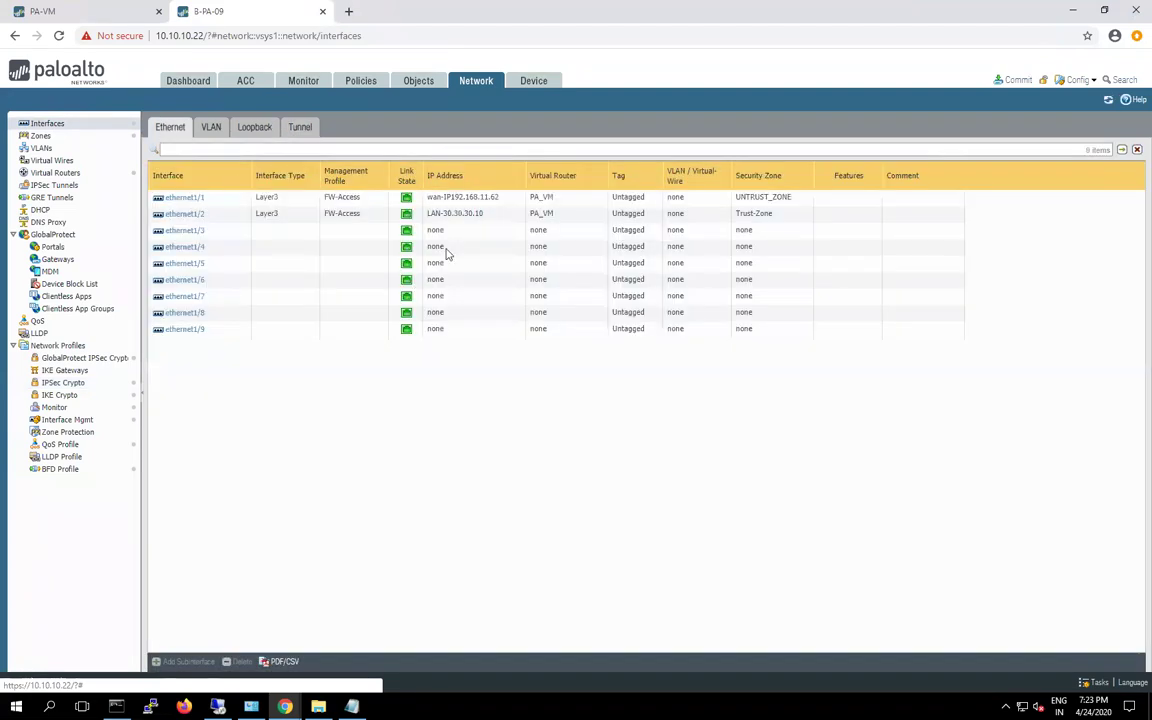
left_click(512, 200)
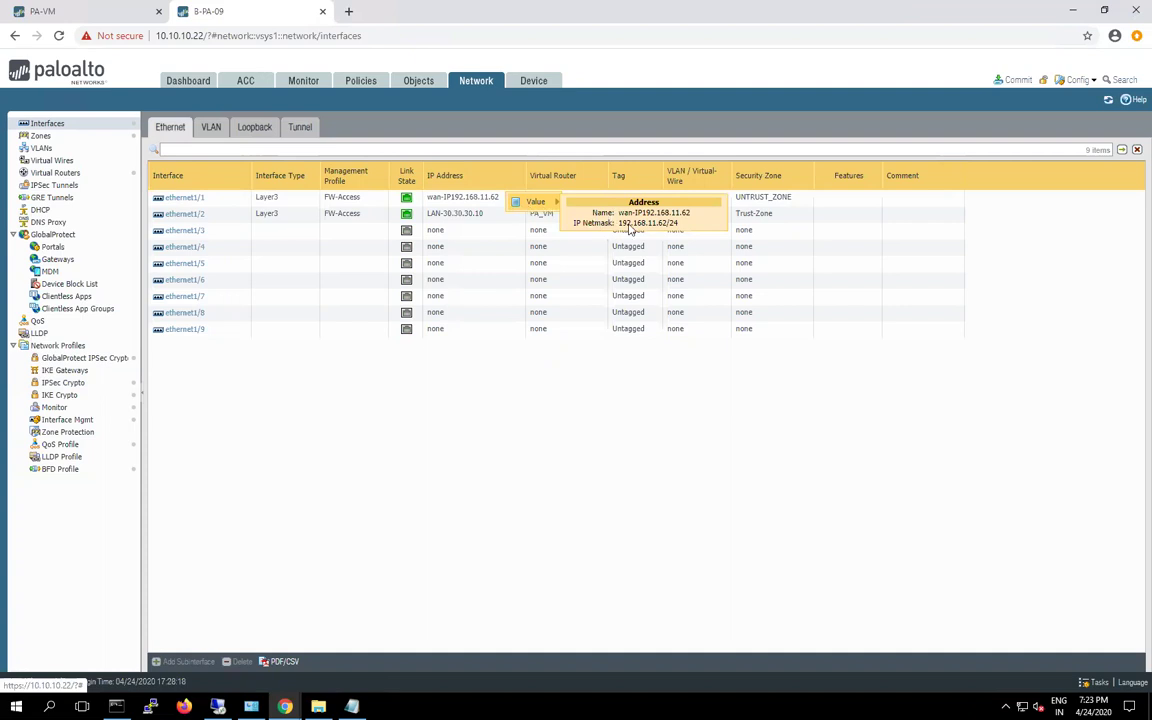
left_click(95, 17)
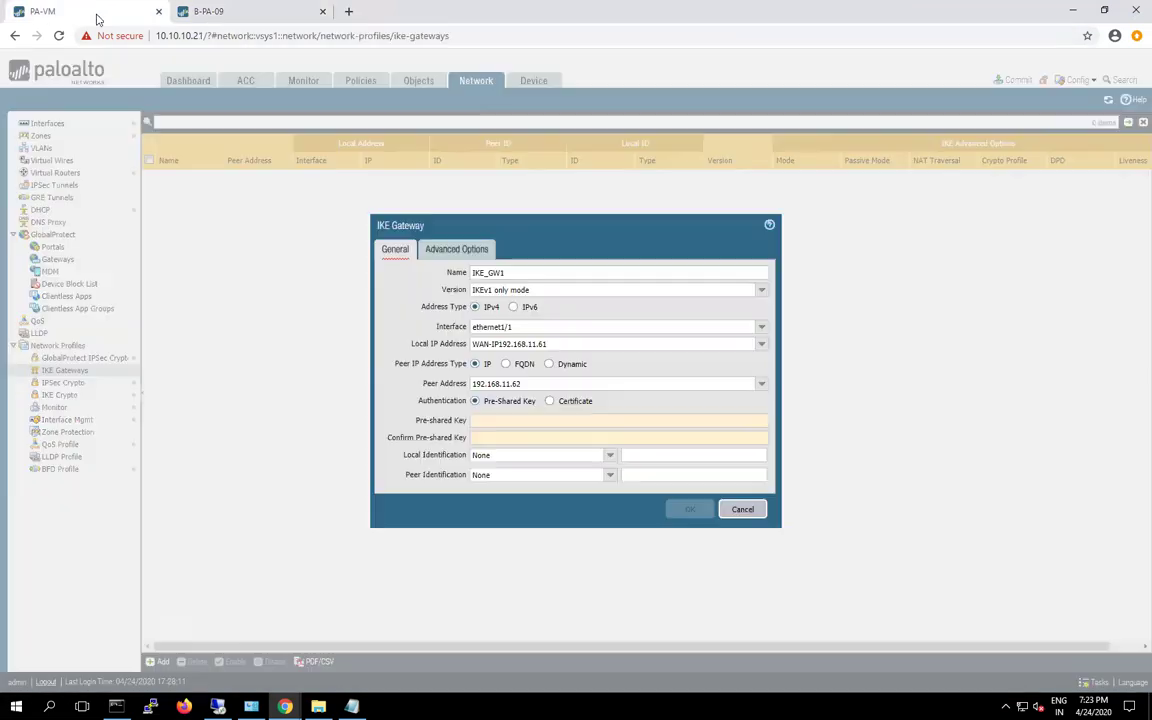
Enter and confirm the pre-shared key for IKE_GW1.
left_click(496, 421)
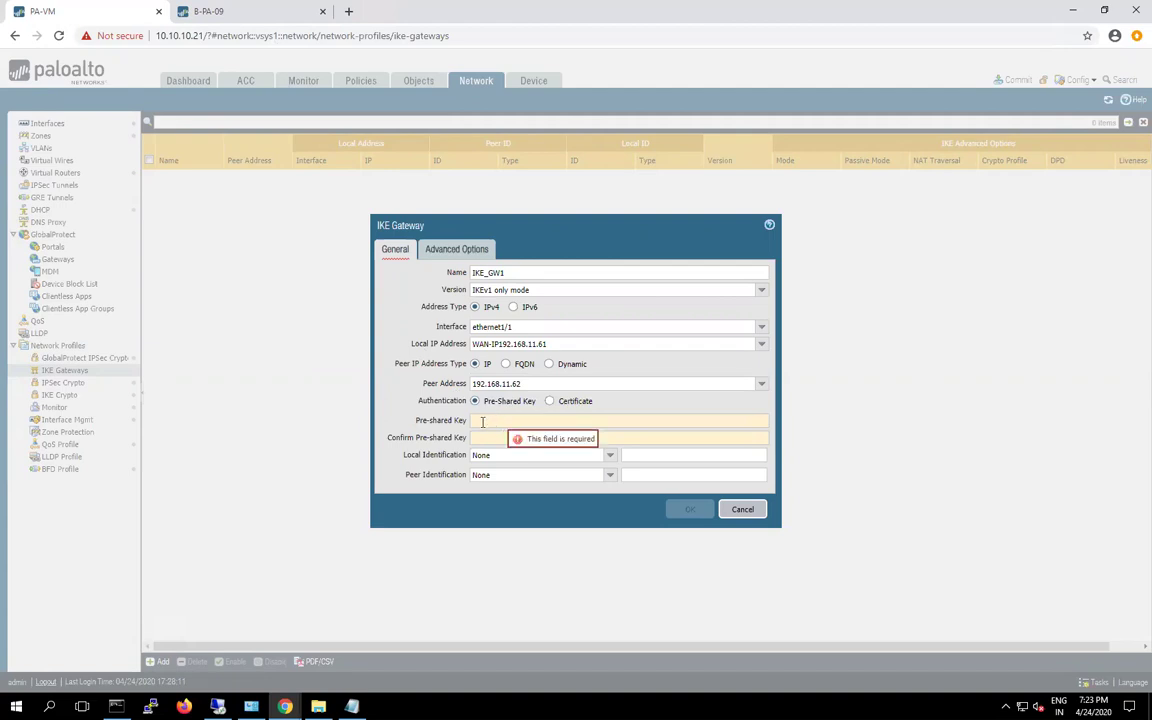
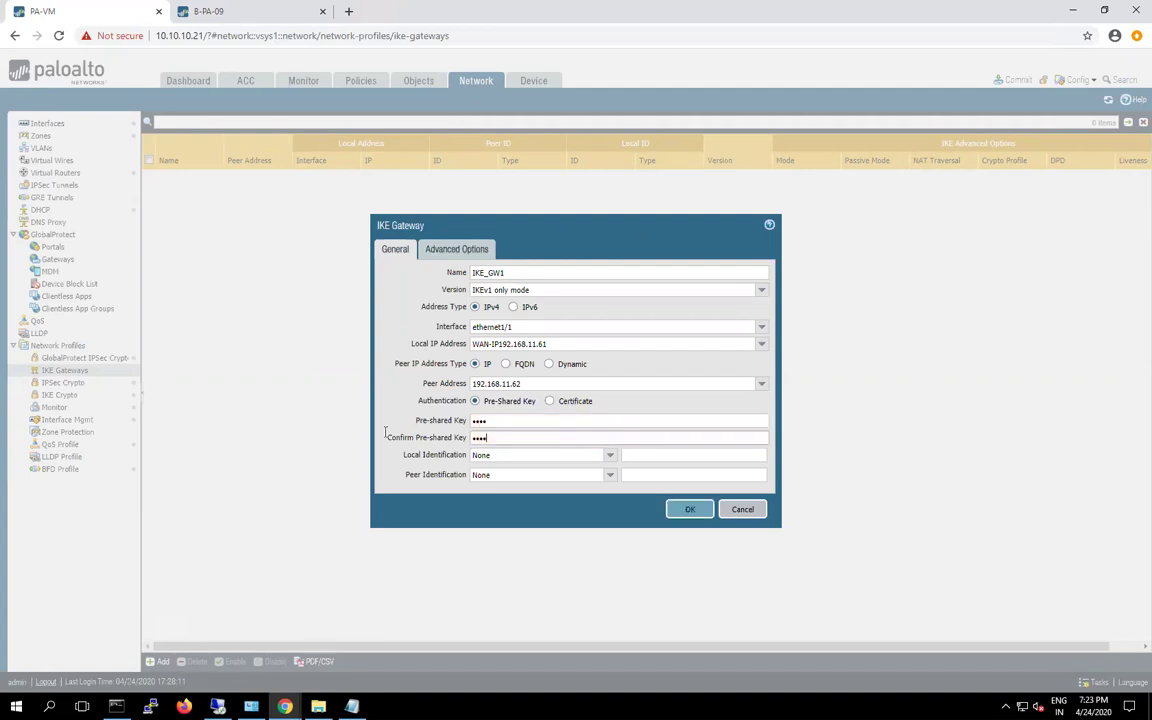
left_click(372, 384)
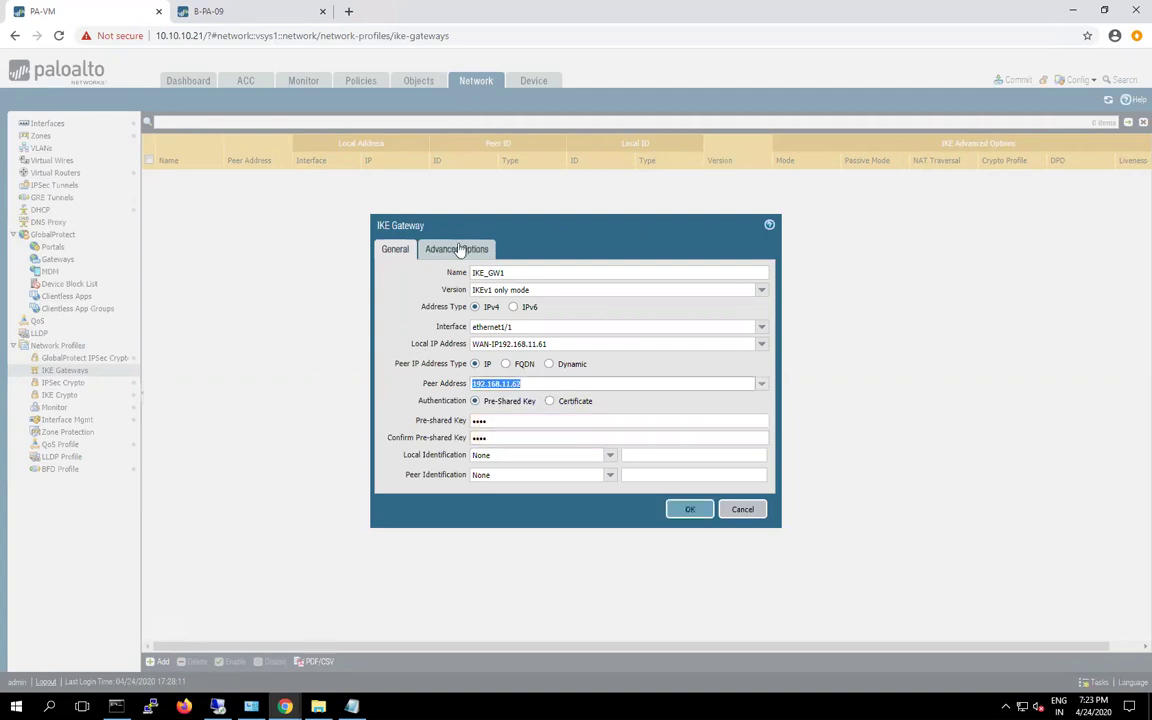
In Advanced Options keep exchange mode auto, choose the IKE_Pro crypto profile, and save the gateway.
left_click(459, 250)
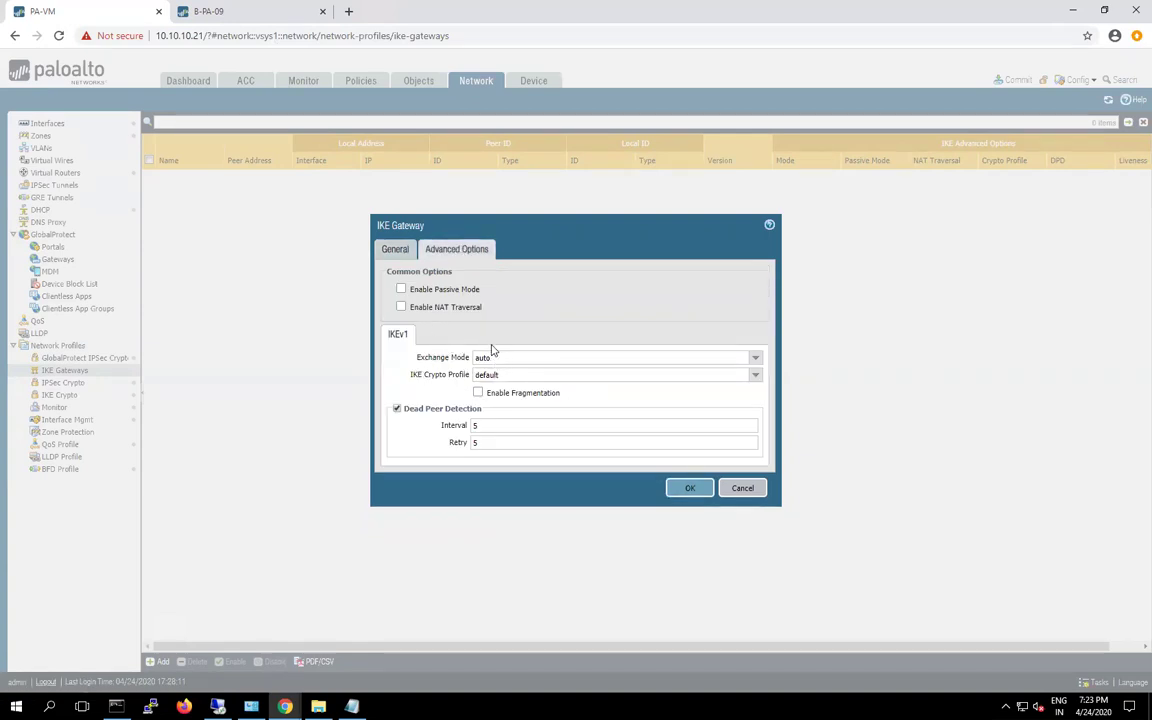
left_click(757, 360)
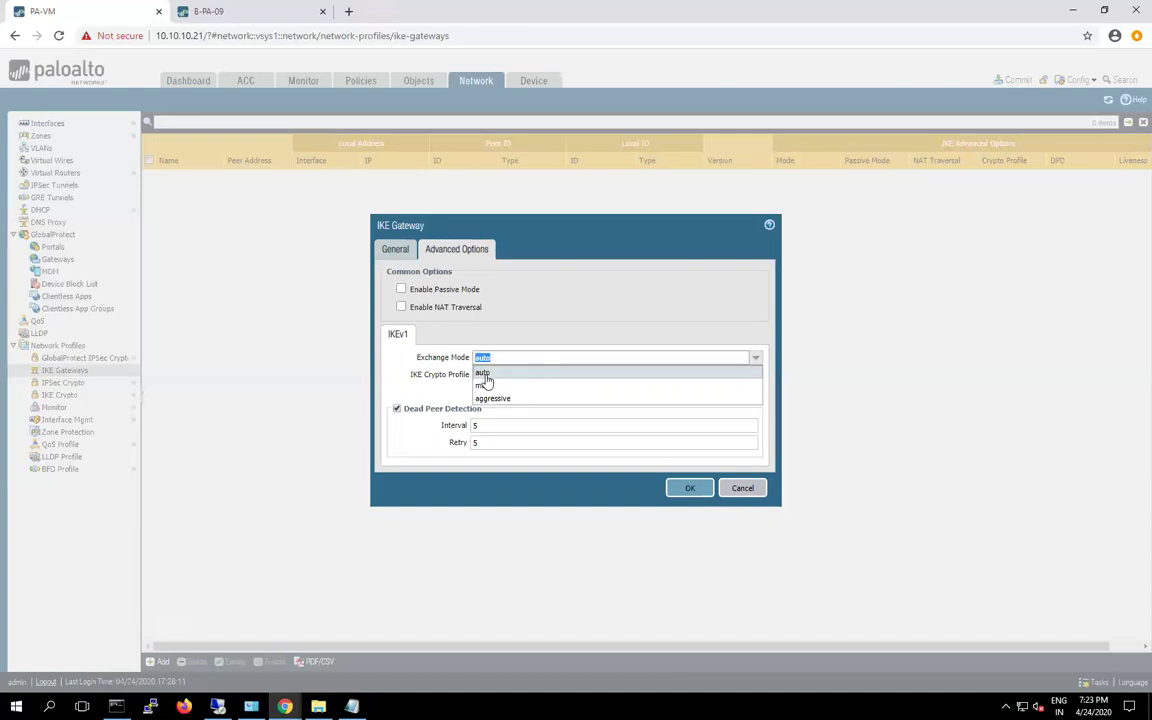
left_click(441, 368)
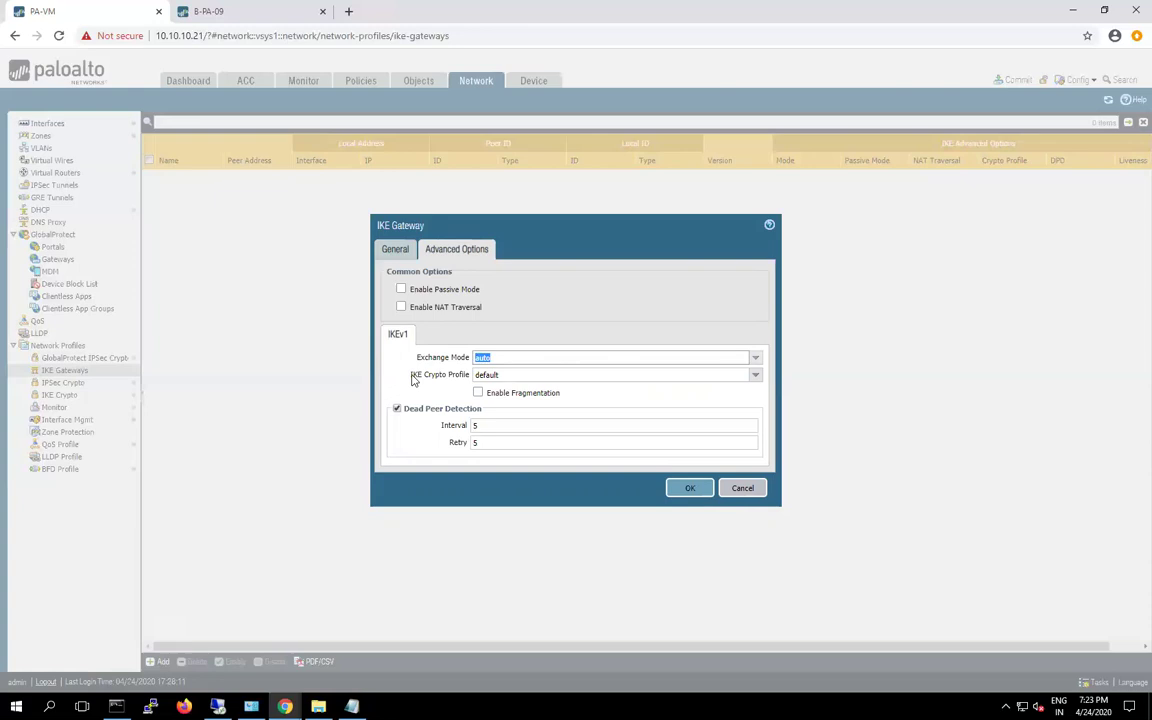
left_click_drag(448, 376, 405, 376)
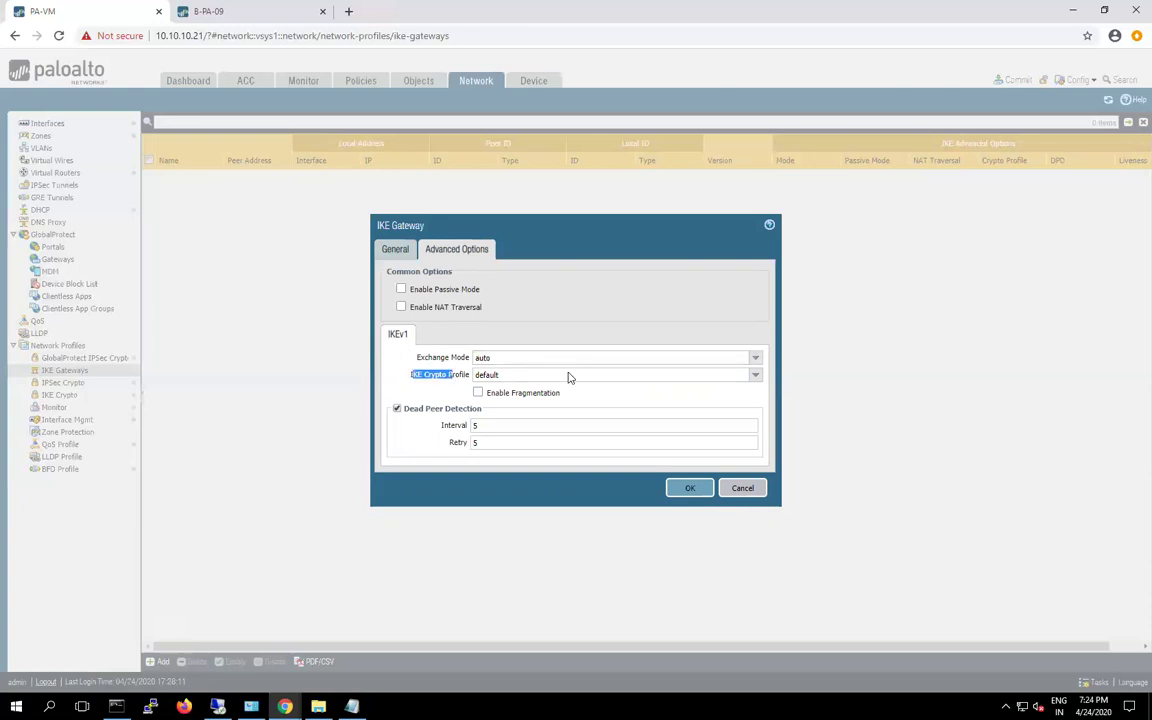
left_click(755, 377)
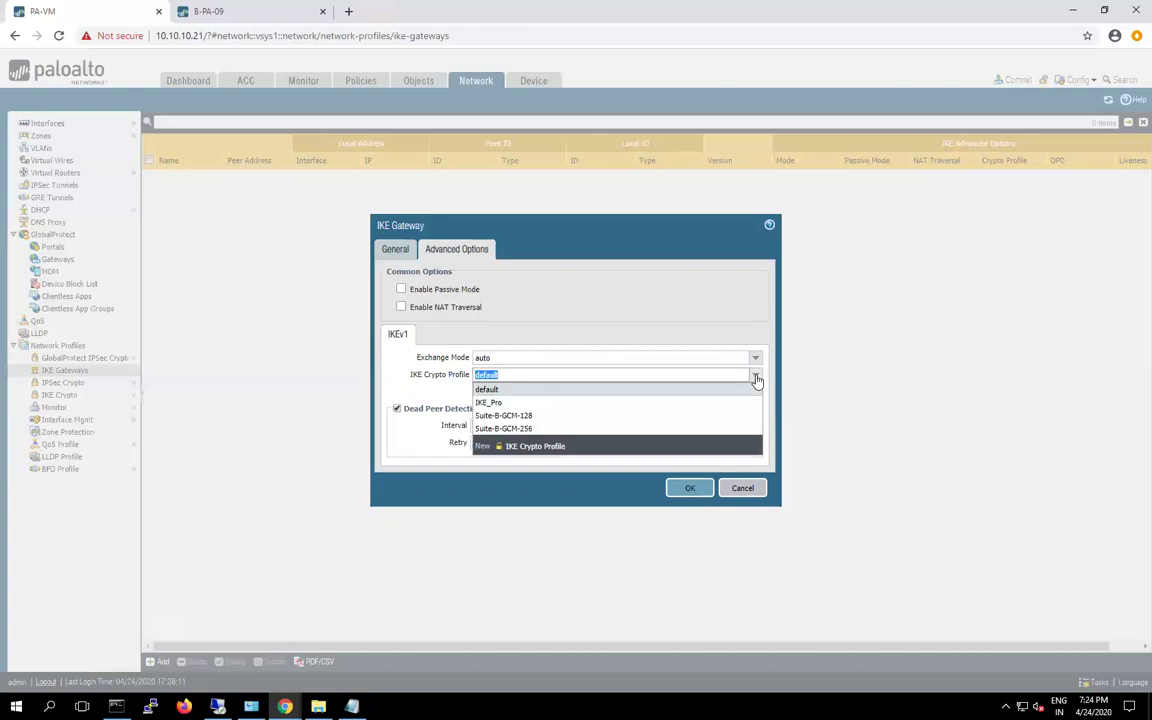
left_click(490, 403)
left_click(671, 481)
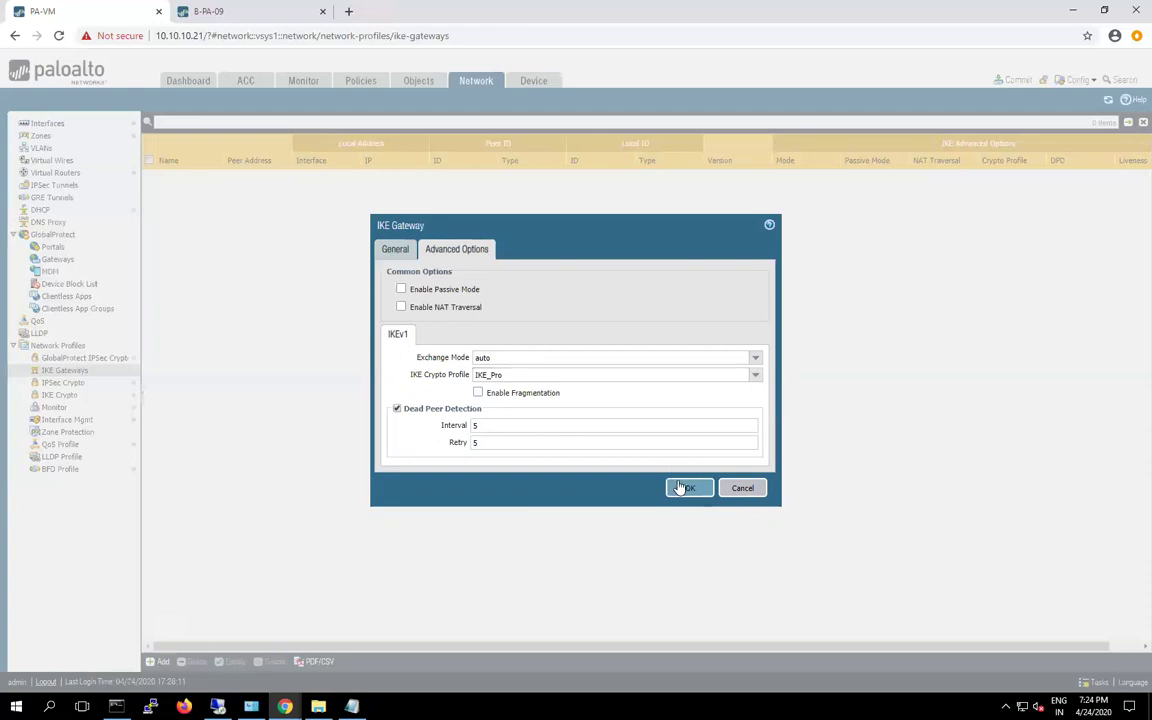
left_click(680, 487)
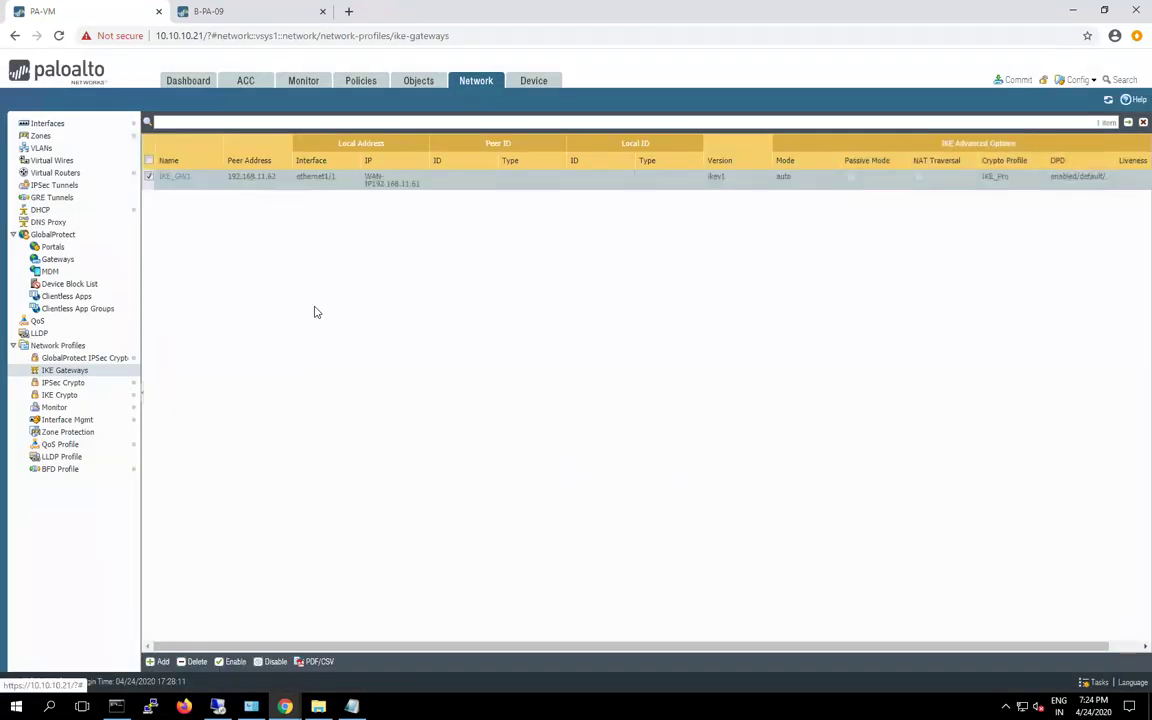
Start a new IKE gateway on B-PA-09, referring to PA-VM's IKE_GW1 settings.
left_click(233, 12)
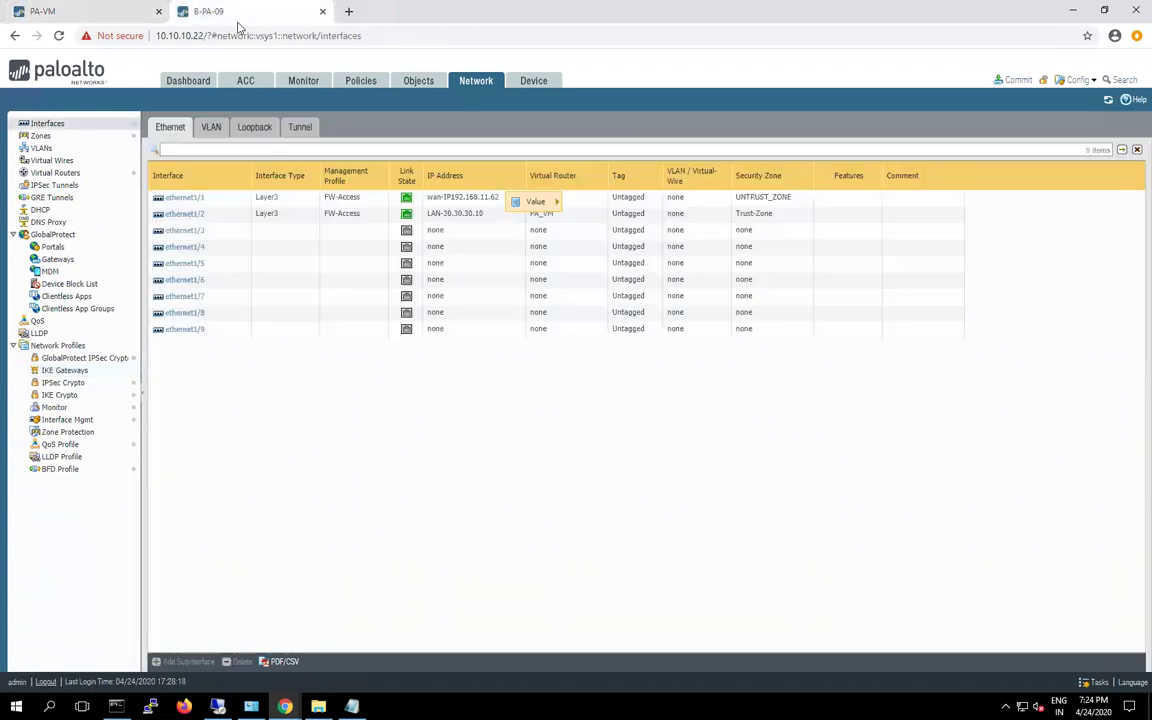
left_click(66, 371)
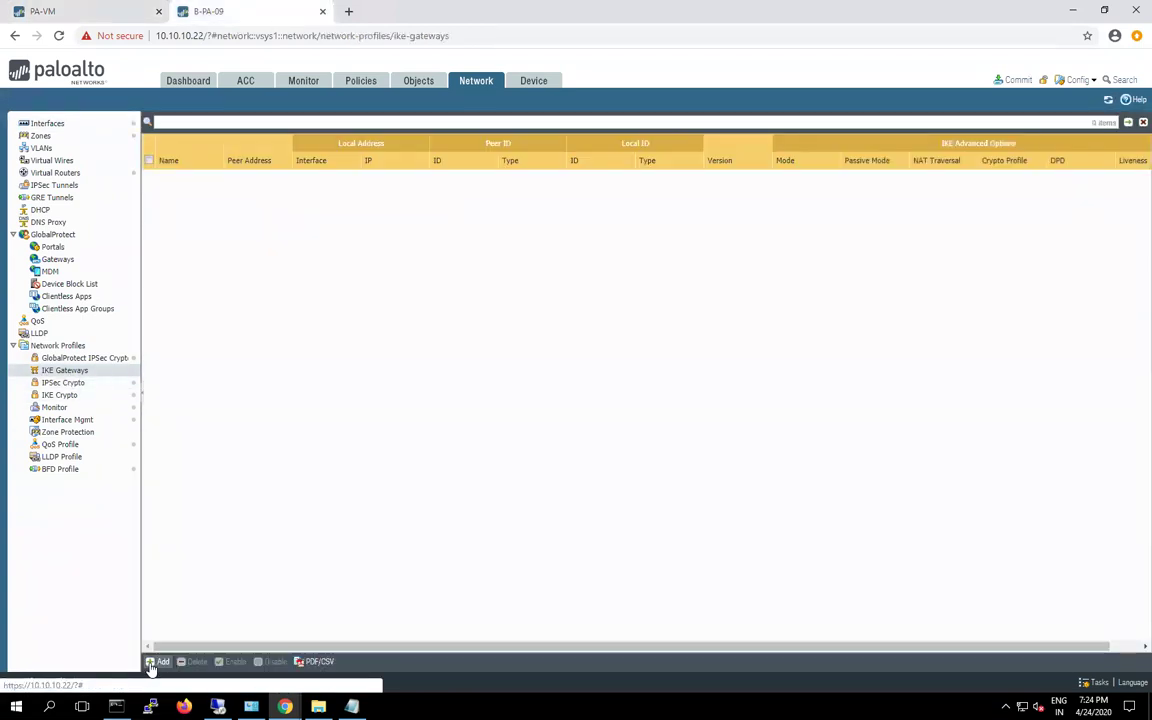
left_click(157, 662)
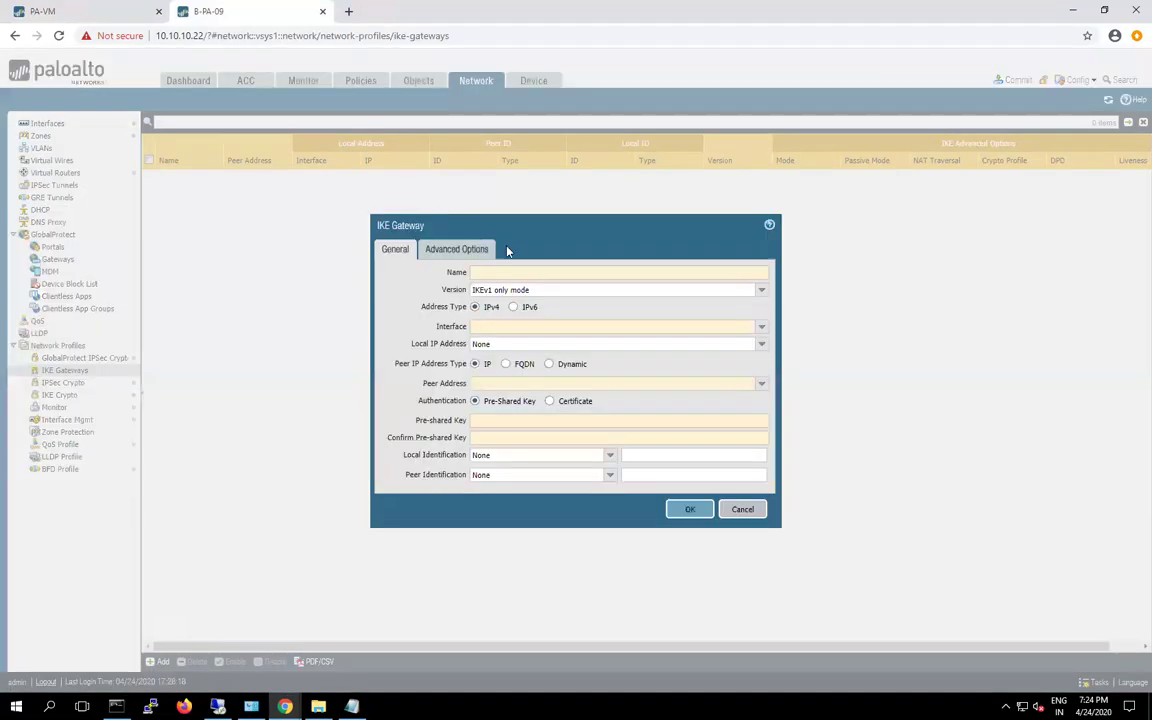
left_click(514, 273)
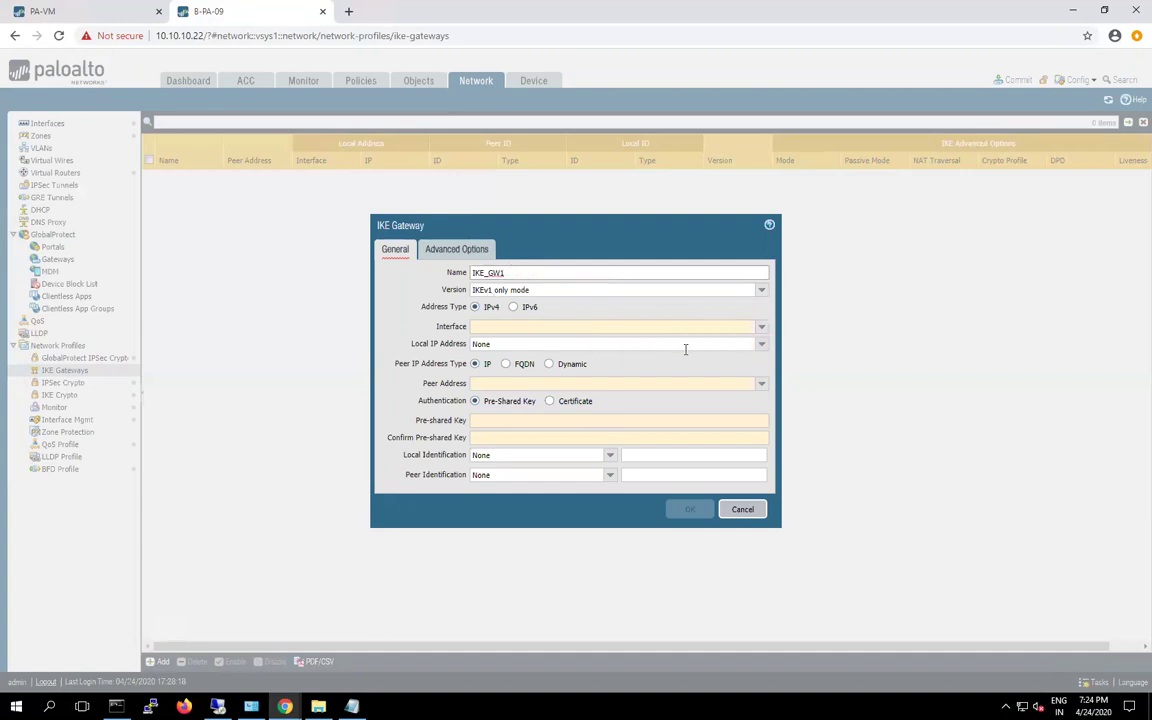
left_click(80, 8)
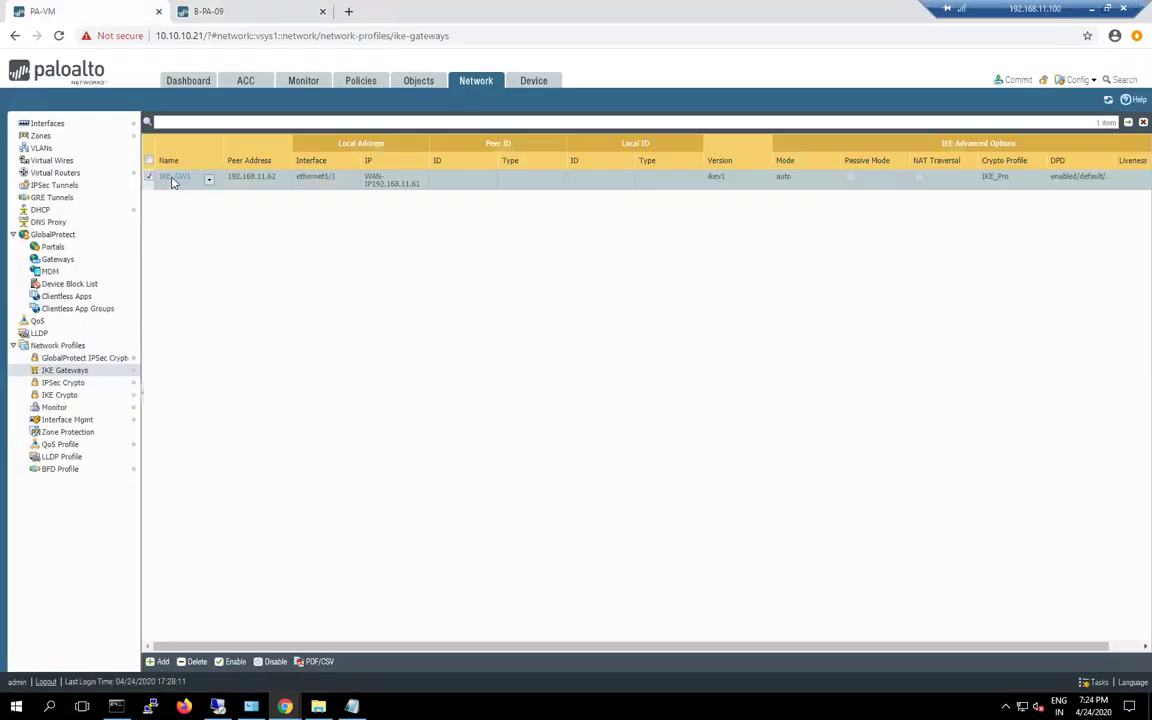
left_click(174, 176)
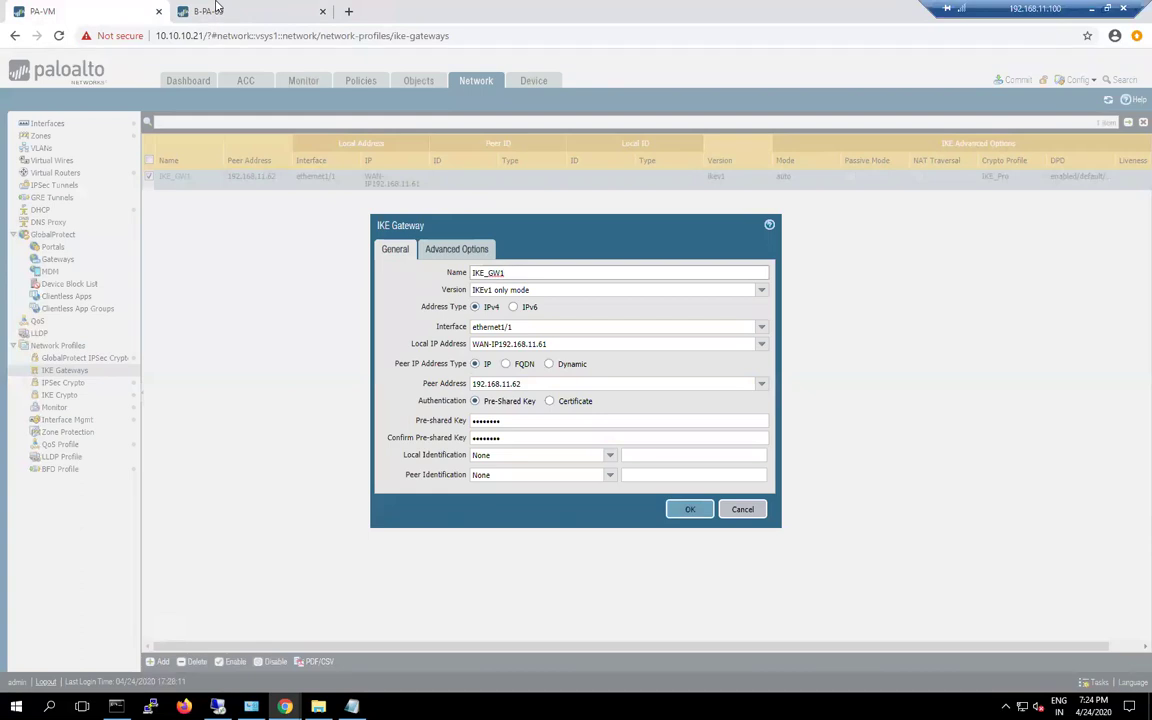
left_click(215, 10)
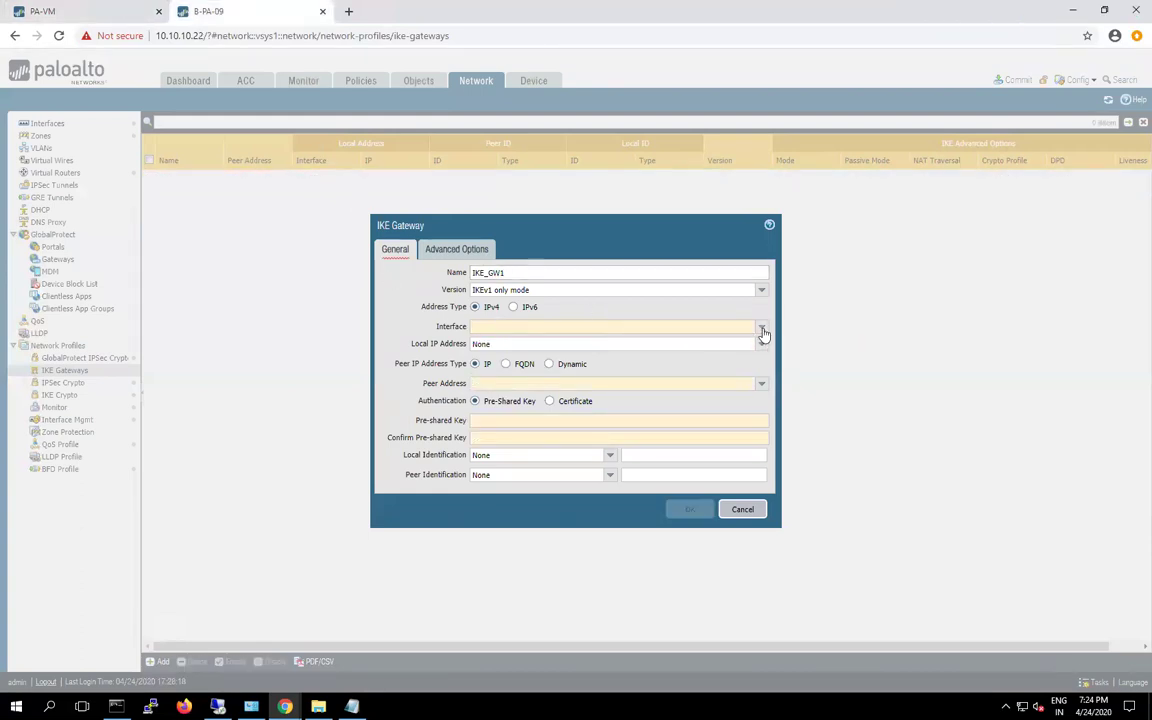
Set interface ethernet1/1, local IP wan-IP192.168.11.62, peer 192.168.11.61, and enter the pre-shared key.
left_click(762, 330)
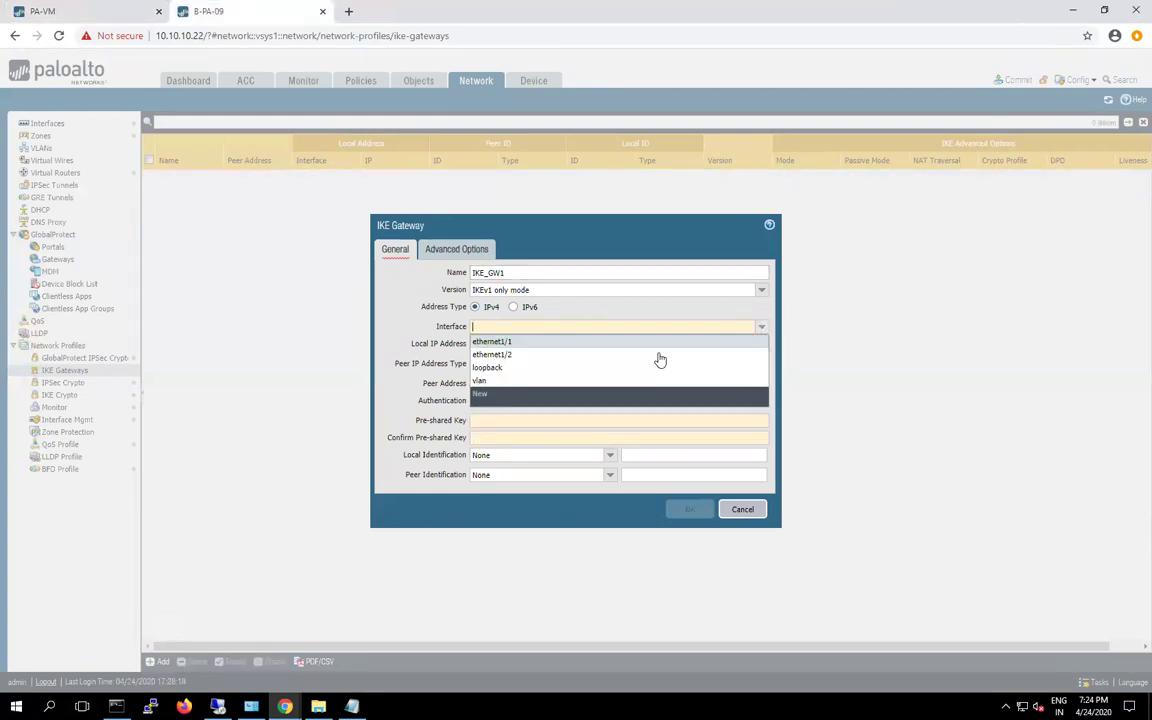
left_click(520, 354)
left_click(501, 346)
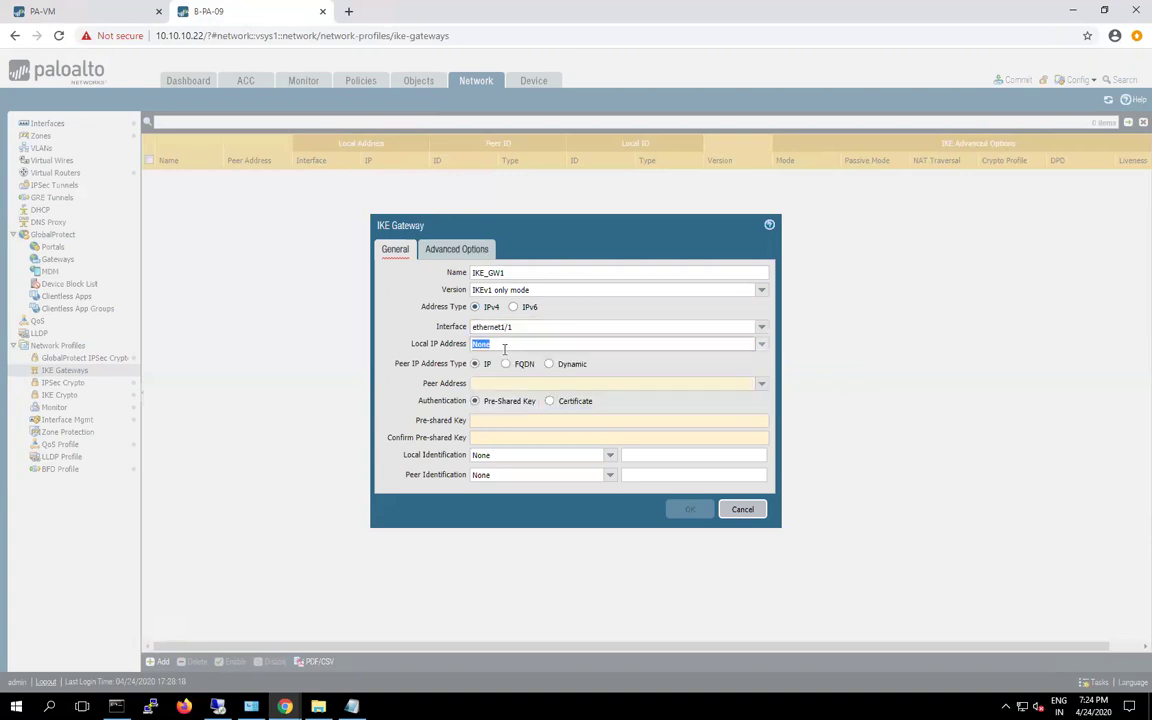
left_click(761, 345)
left_click(556, 372)
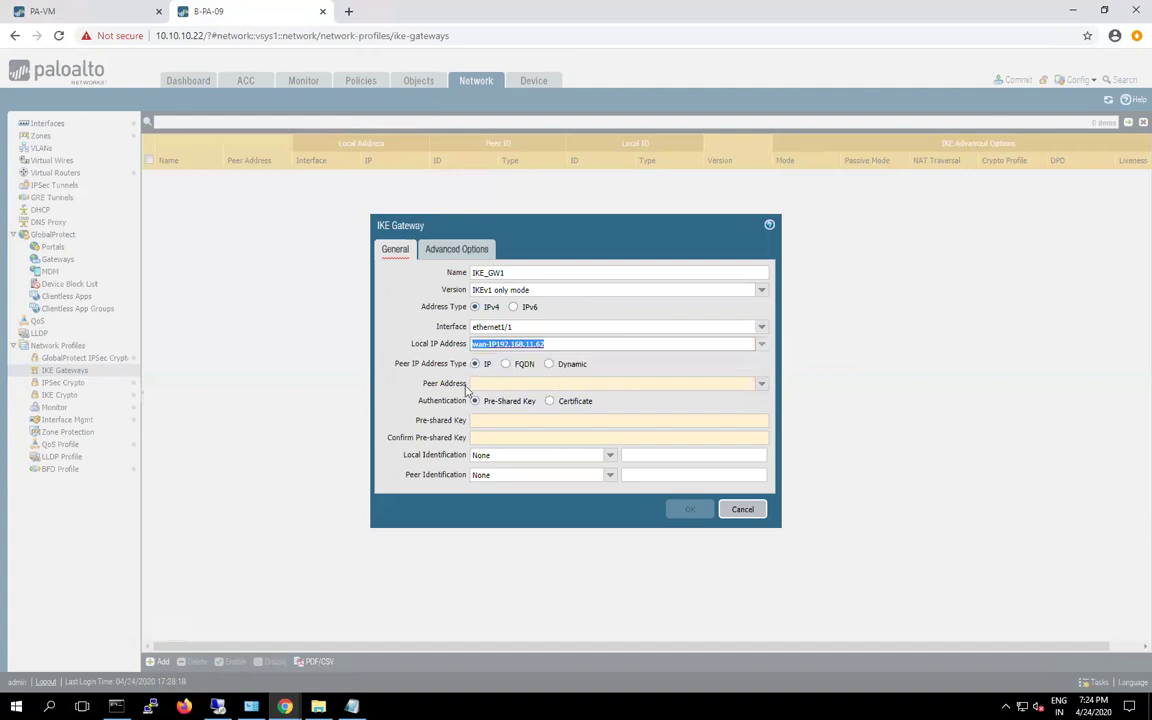
left_click(490, 383)
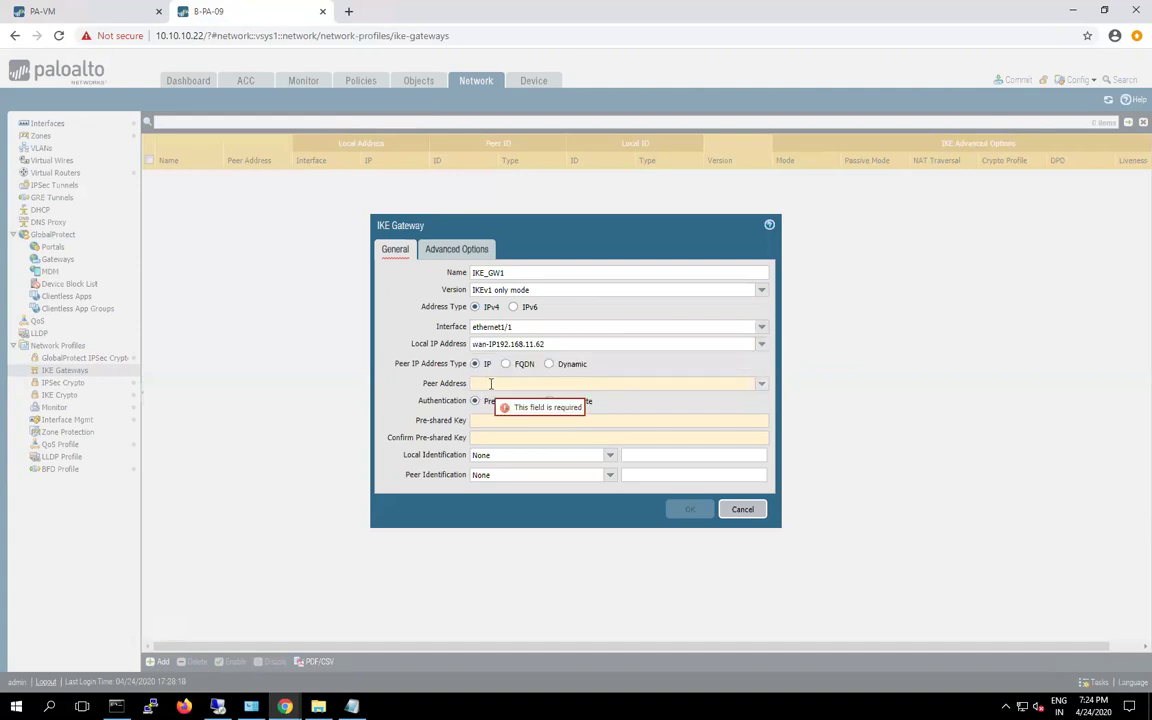
type("192.168.22")
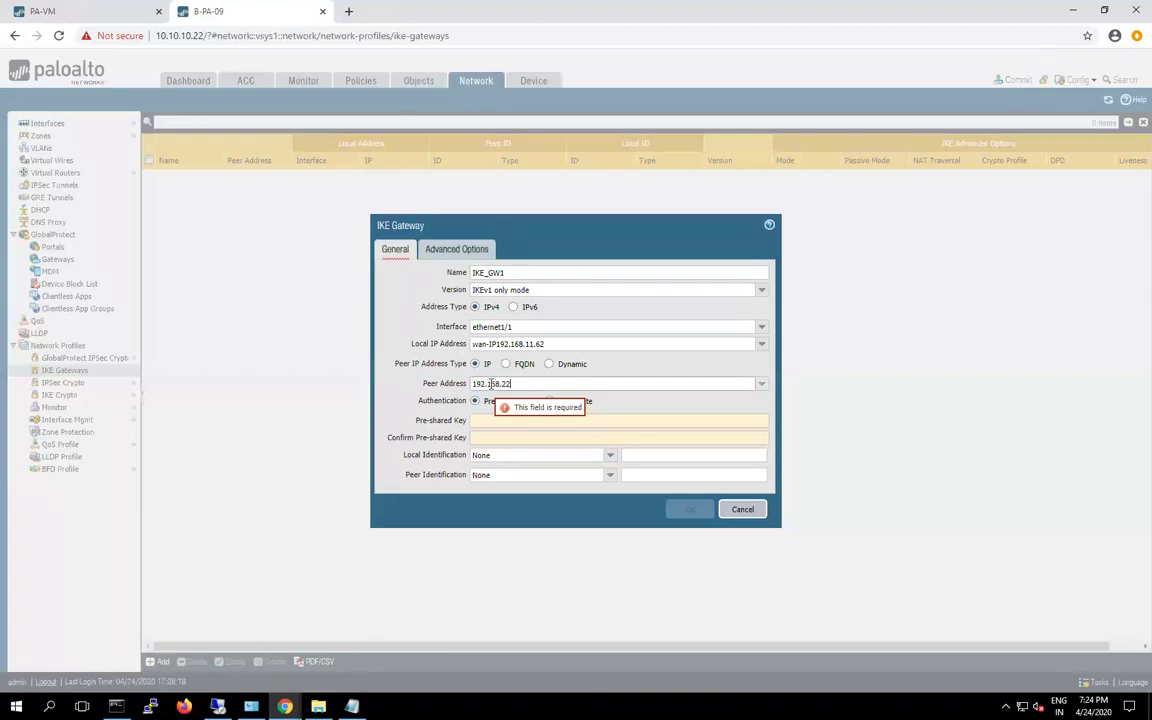
key("BackSpace")
key("BackSpace")
type("11.61")
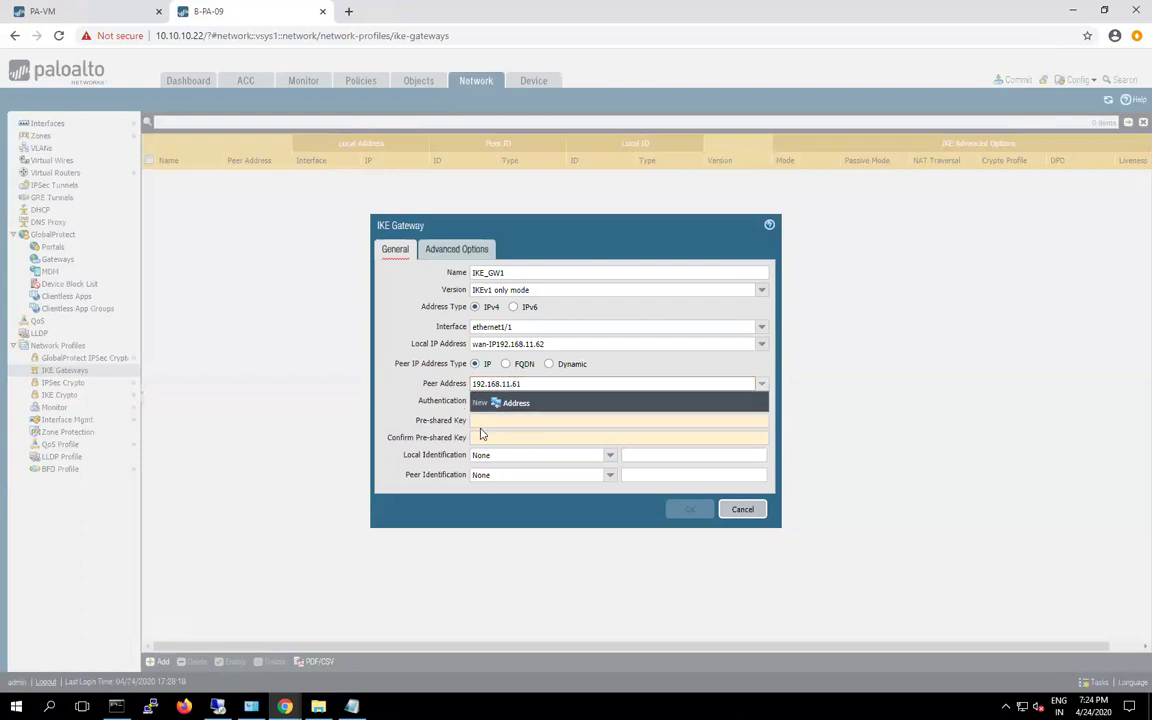
left_click(485, 421)
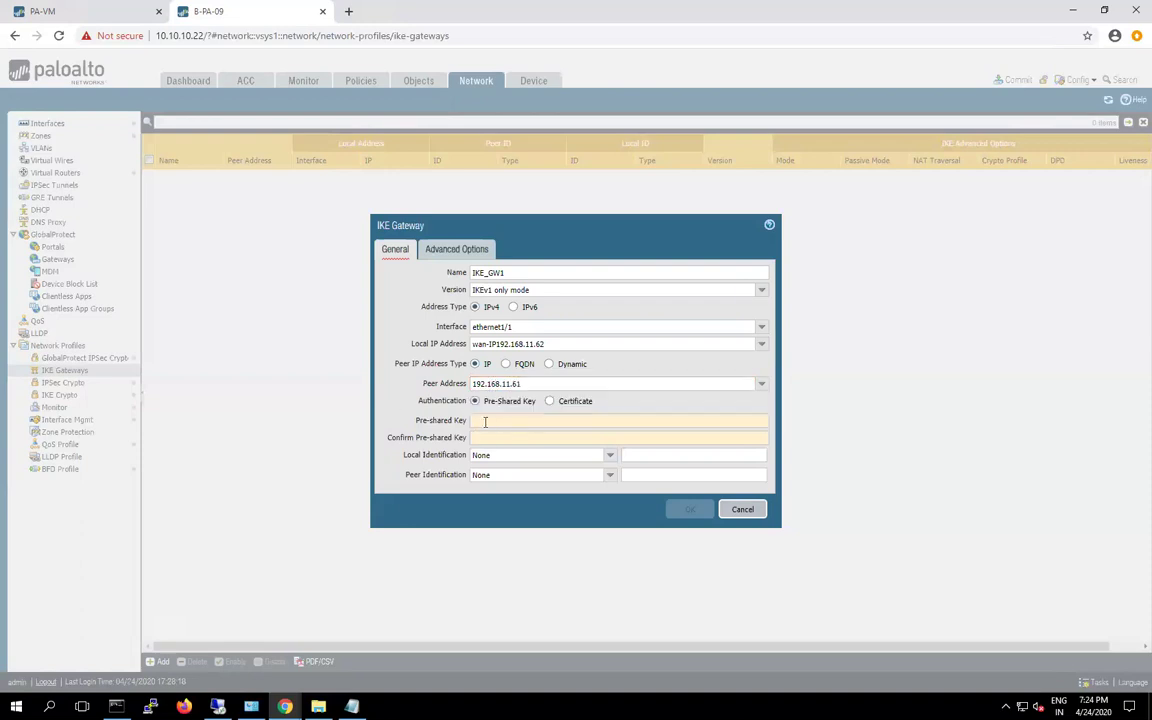
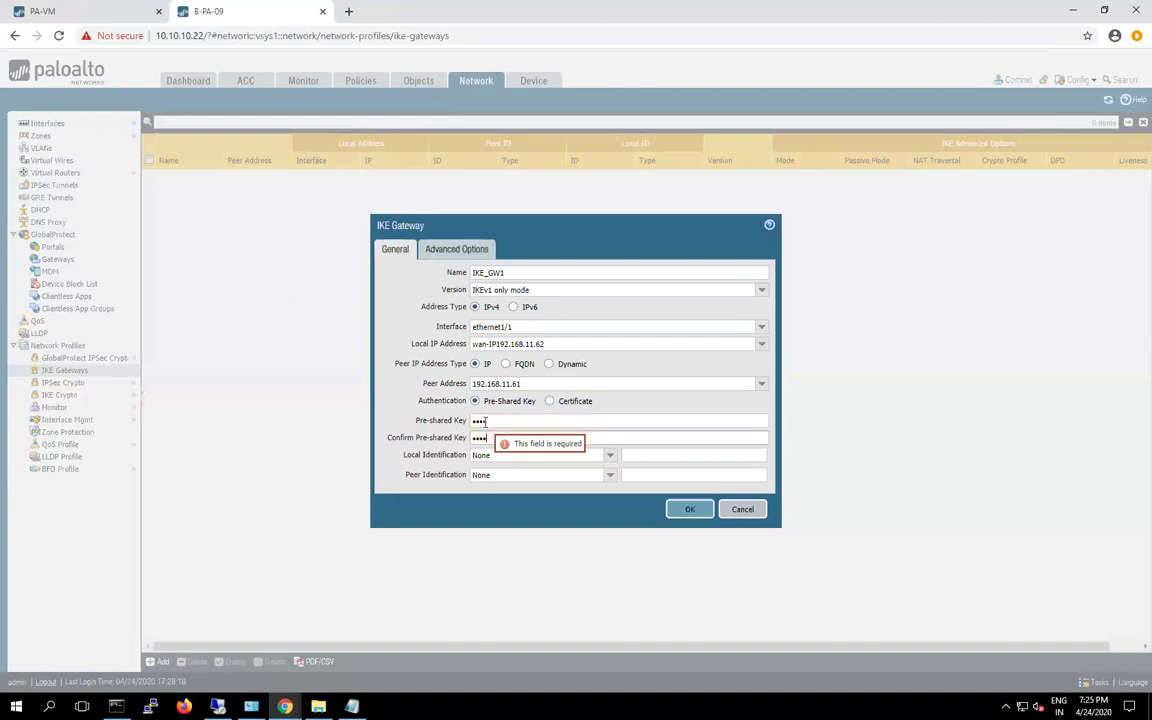
Choose the IKE_pro crypto profile in Advanced Options and save B-PA-09's gateway.
left_click(436, 251)
left_click_drag(411, 375, 461, 378)
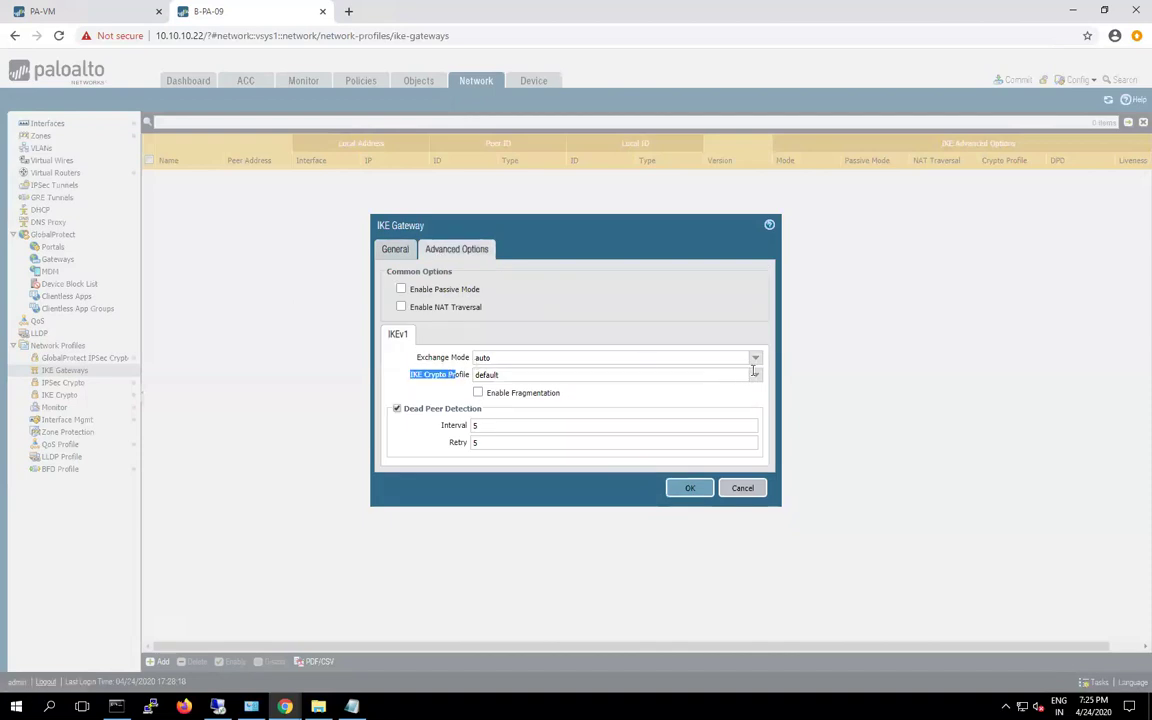
left_click(756, 376)
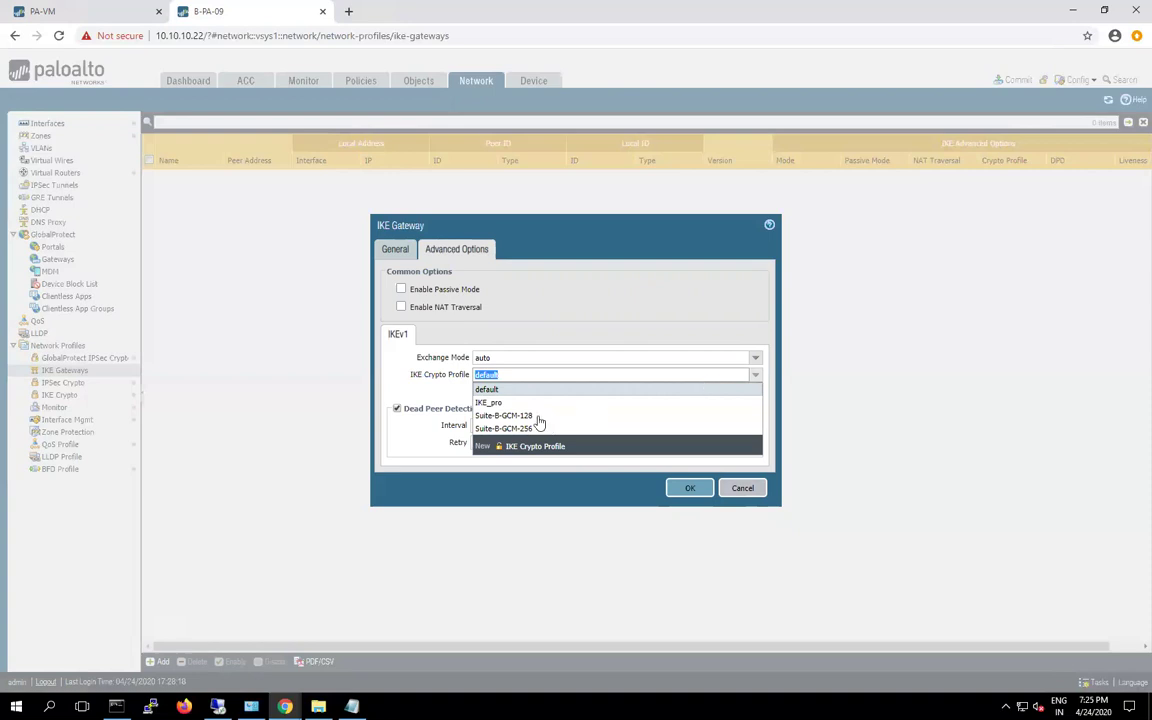
left_click(490, 402)
key("shift+Tab")
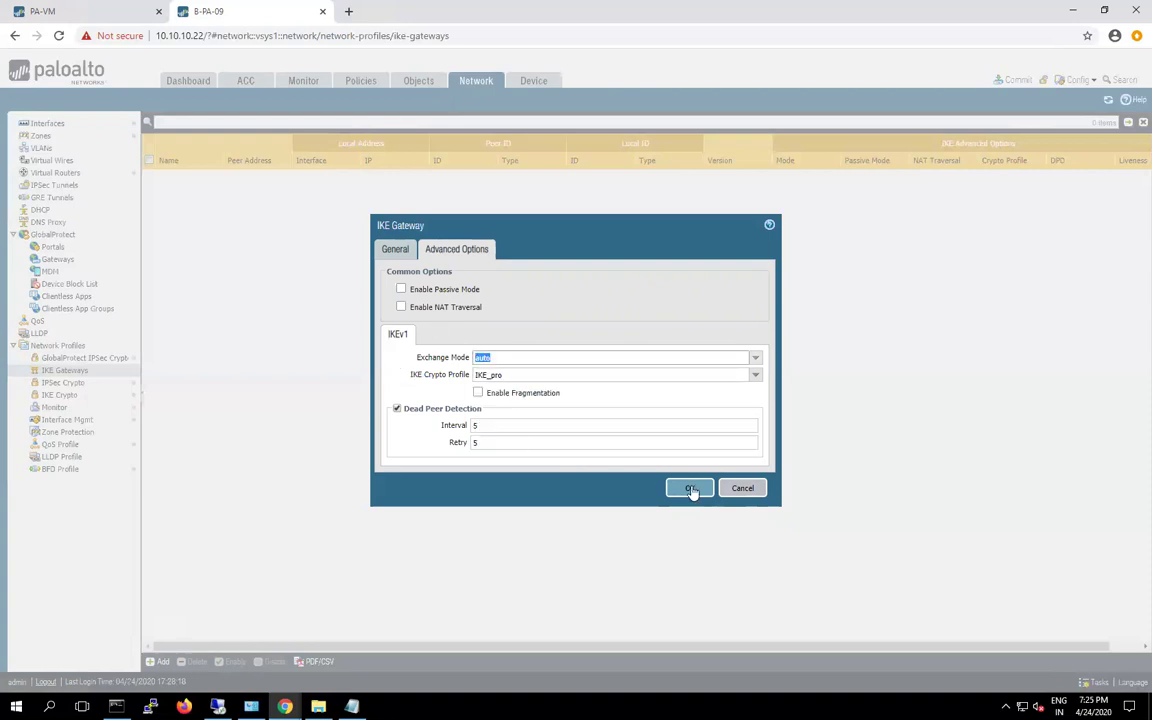
left_click(690, 489)
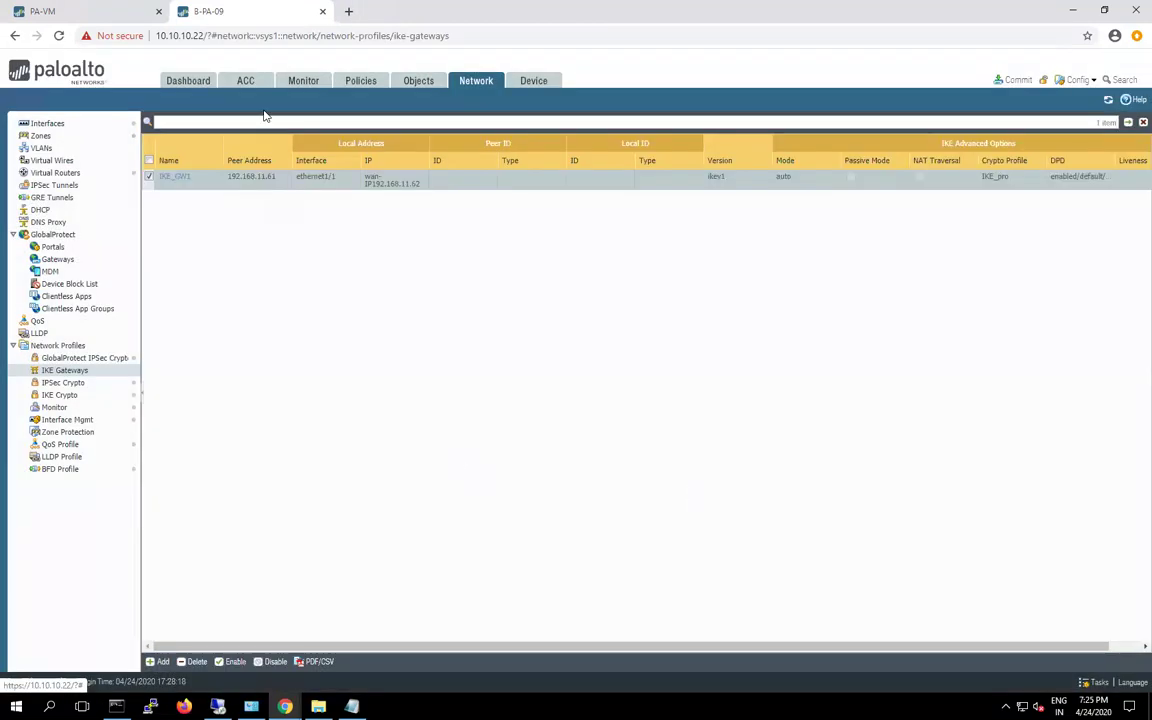
Close PA-VM's IKE_GW1 dialog and go to its IPSec Tunnels list.
left_click(60, 11)
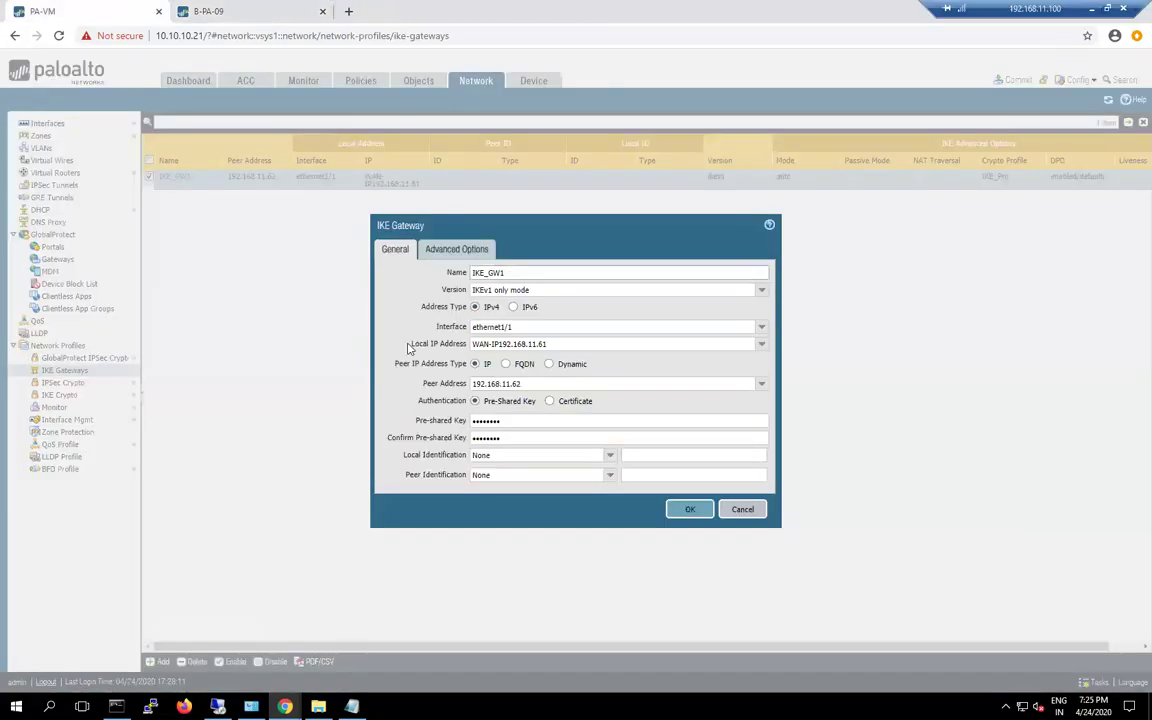
left_click(688, 514)
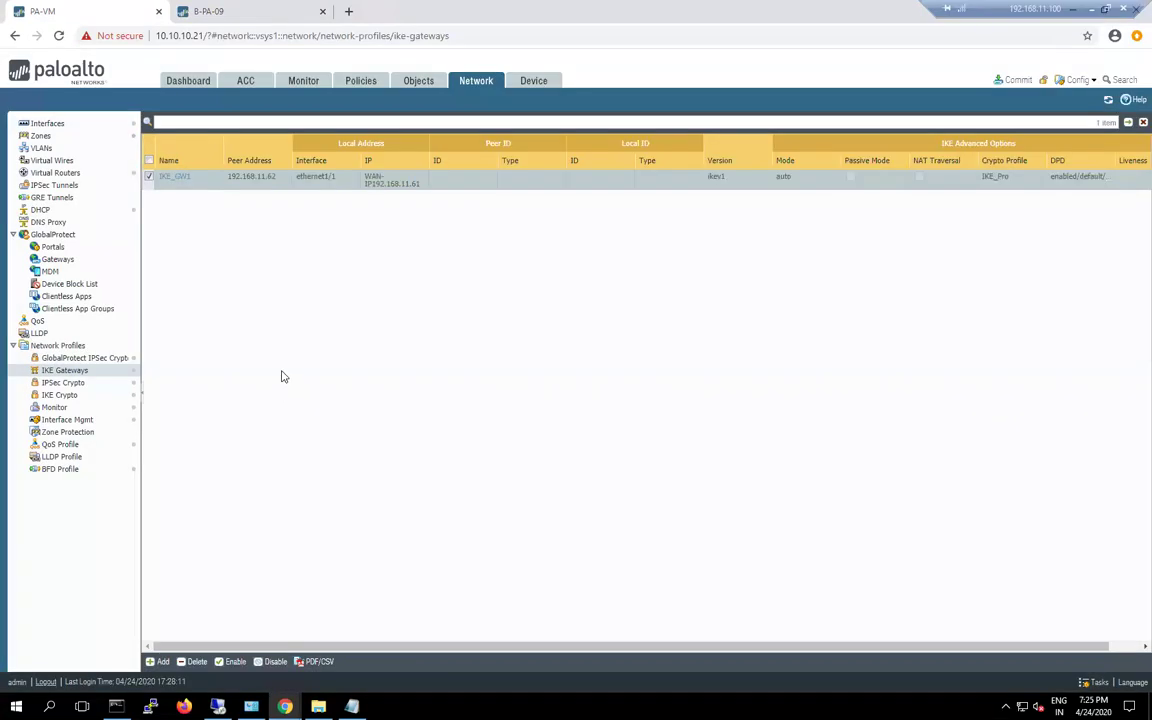
left_click(56, 186)
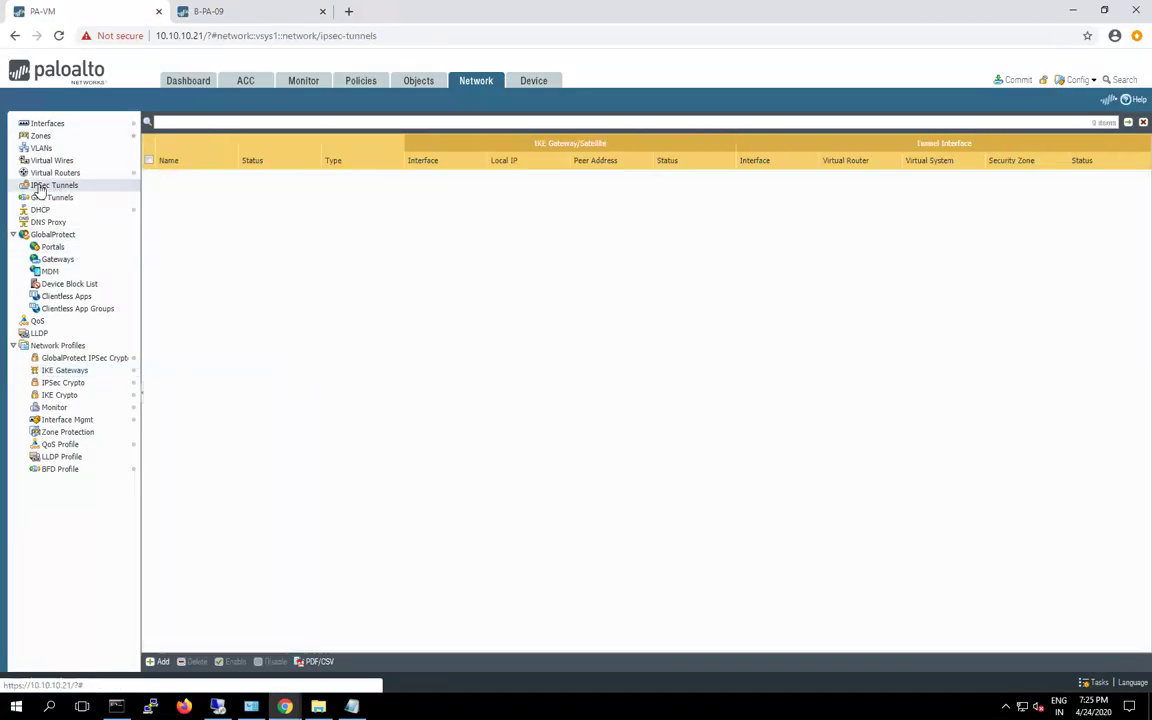
Start a new IPsec tunnel named IPSecTunnel bound to tunnel.10.
left_click(160, 662)
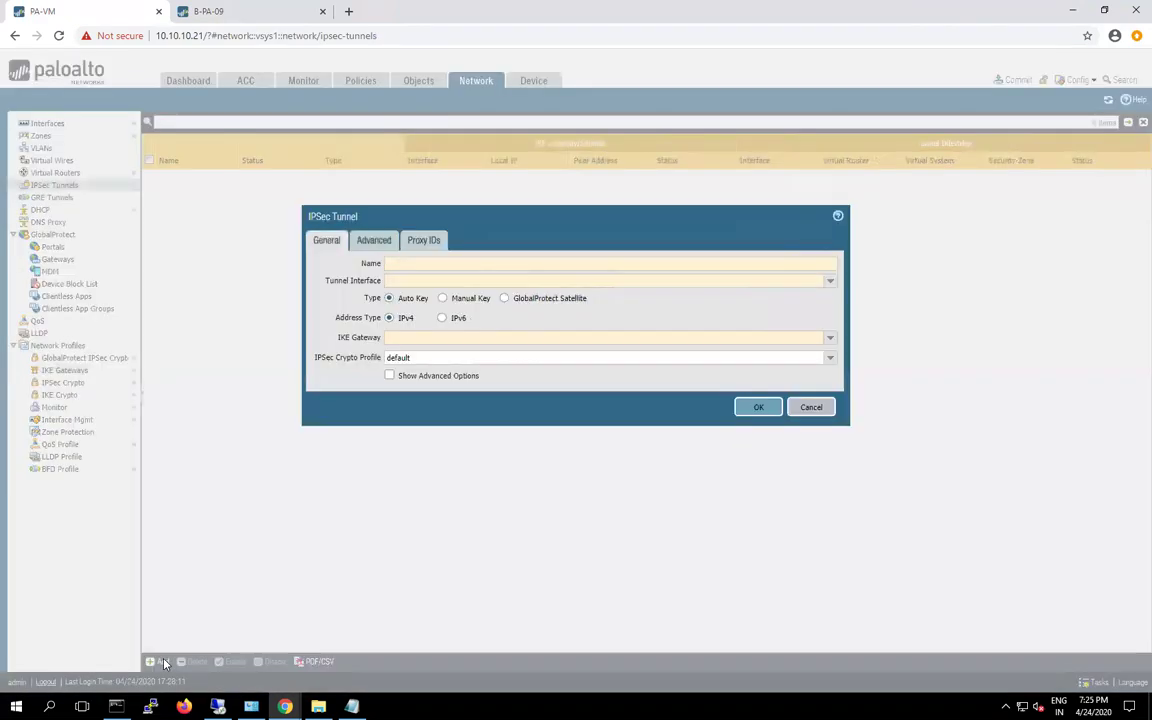
left_click(681, 265)
type("IPSec")
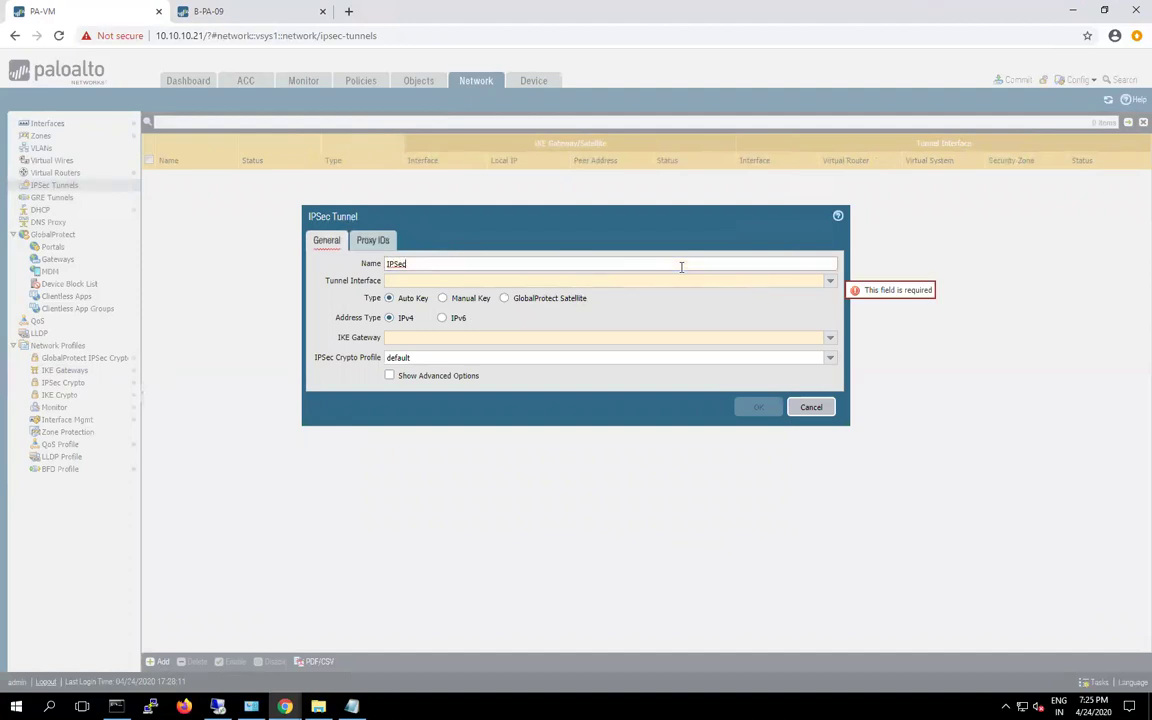
type("Tunnel")
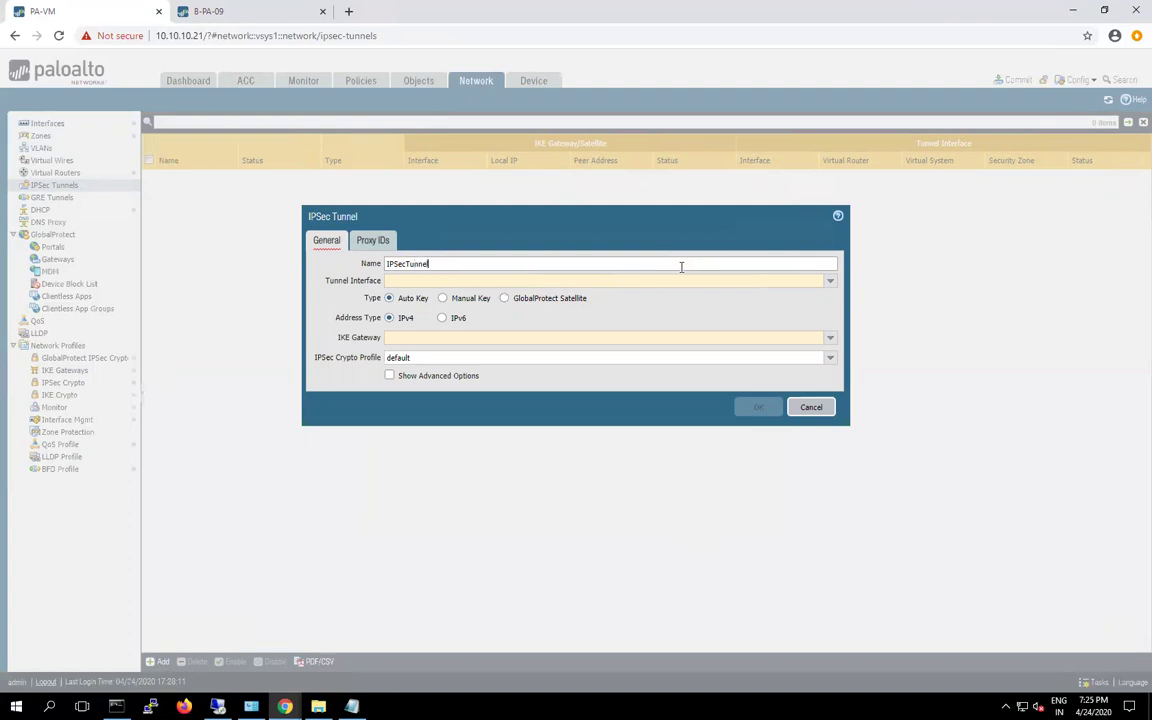
left_click(830, 284)
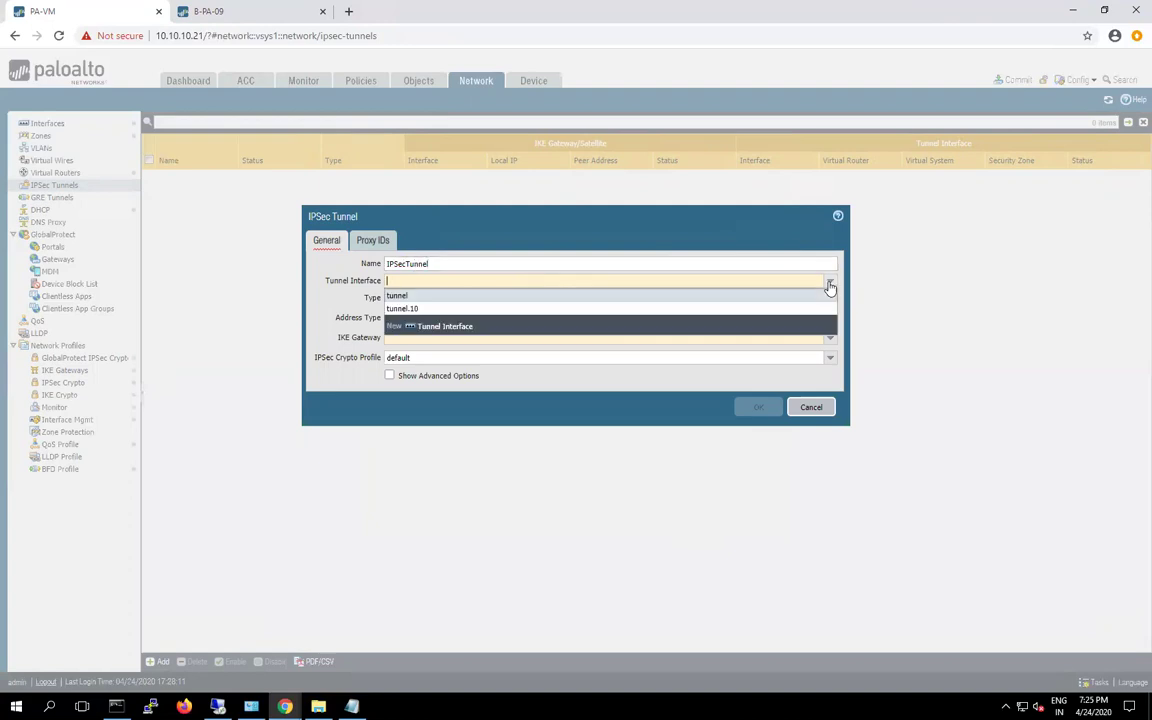
left_click(410, 309)
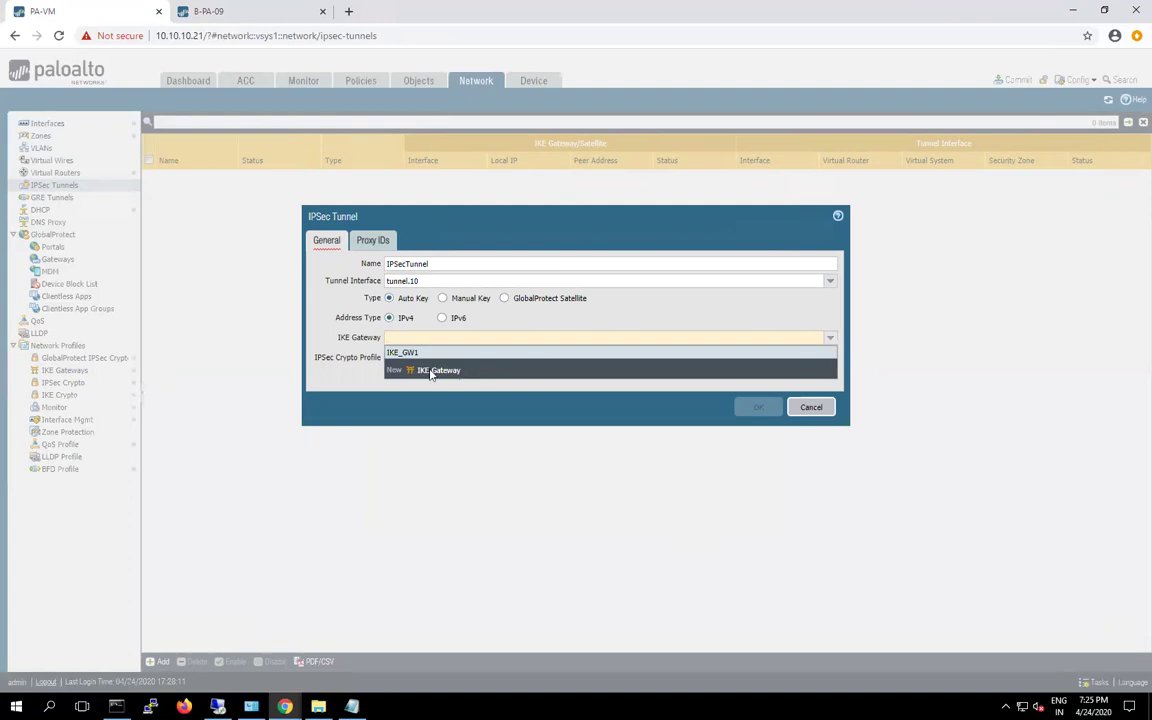
Give the tunnel gateway IKE_GW1 and crypto profile IPSec_pro, save it, and switch to B-PA-09.
left_click(395, 352)
left_click(648, 365)
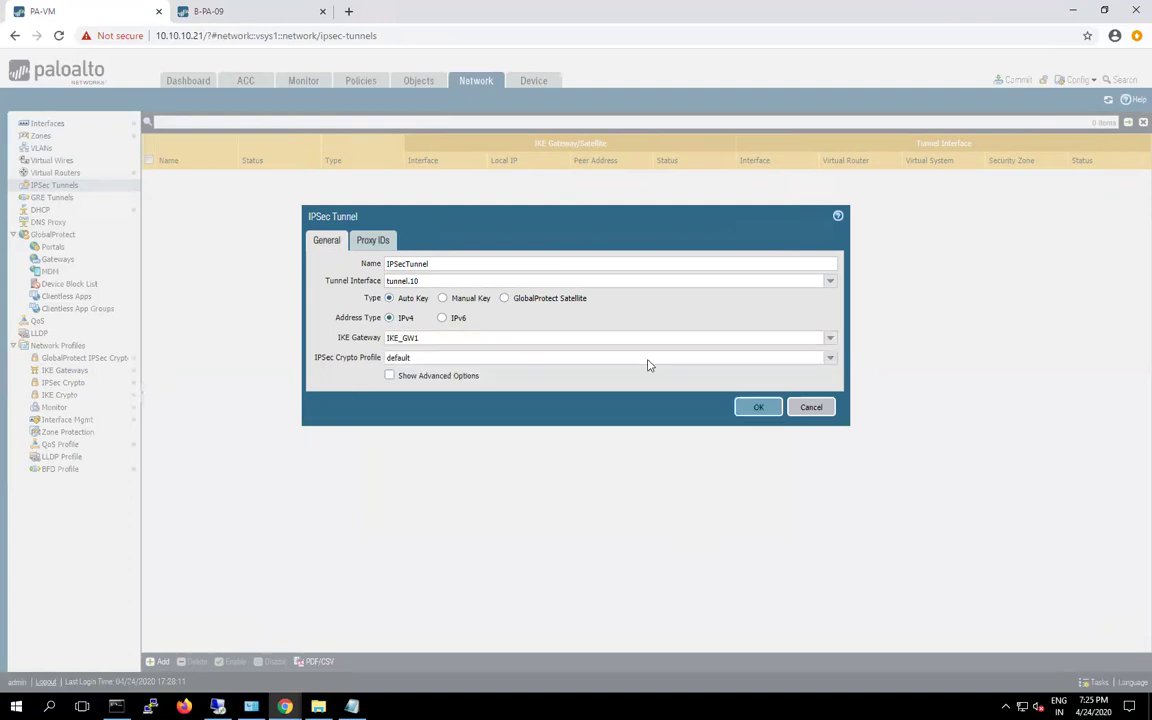
left_click(830, 359)
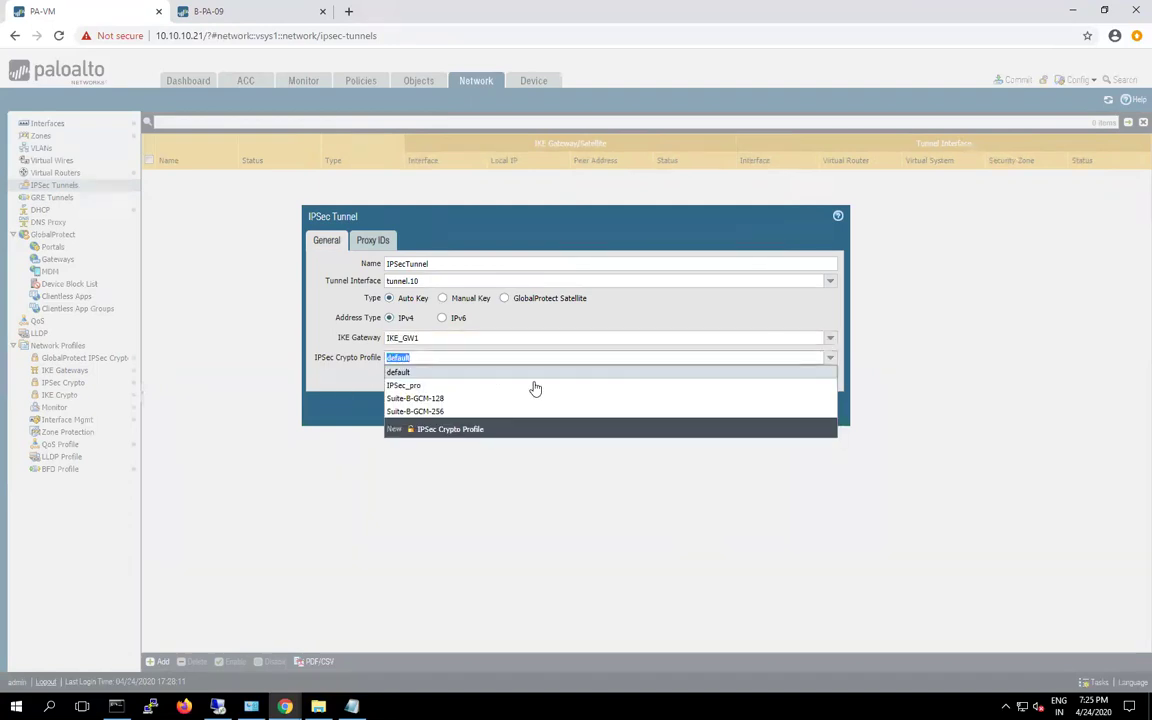
left_click(405, 386)
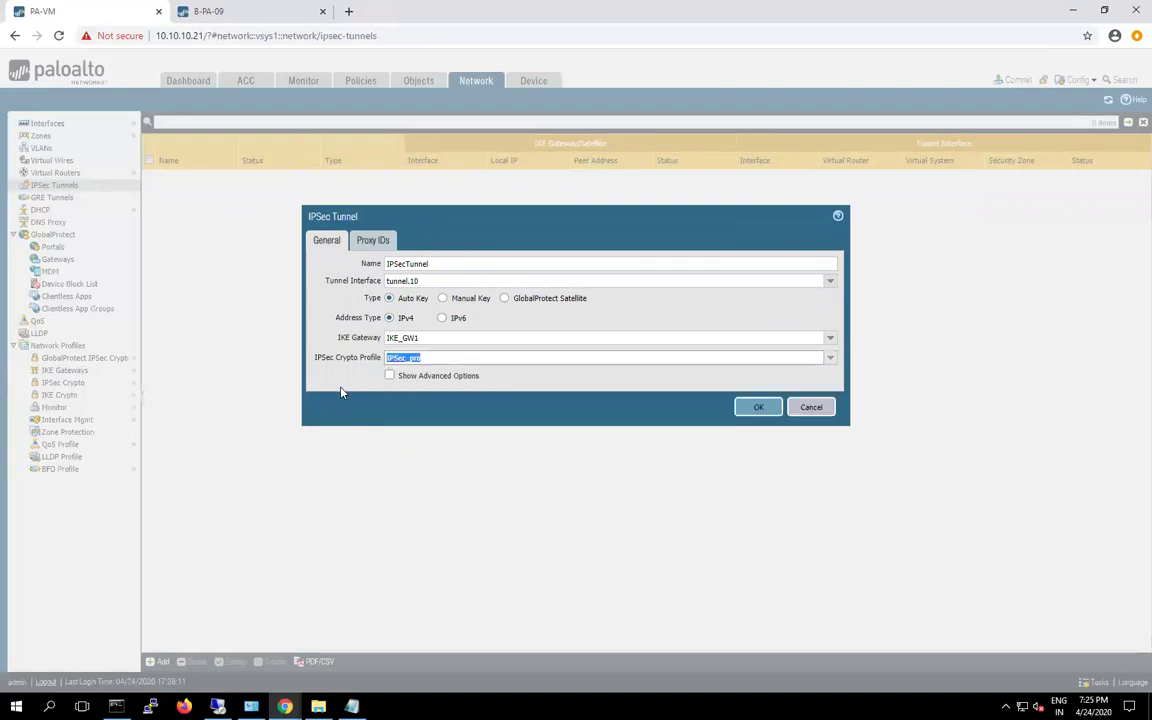
left_click(370, 243)
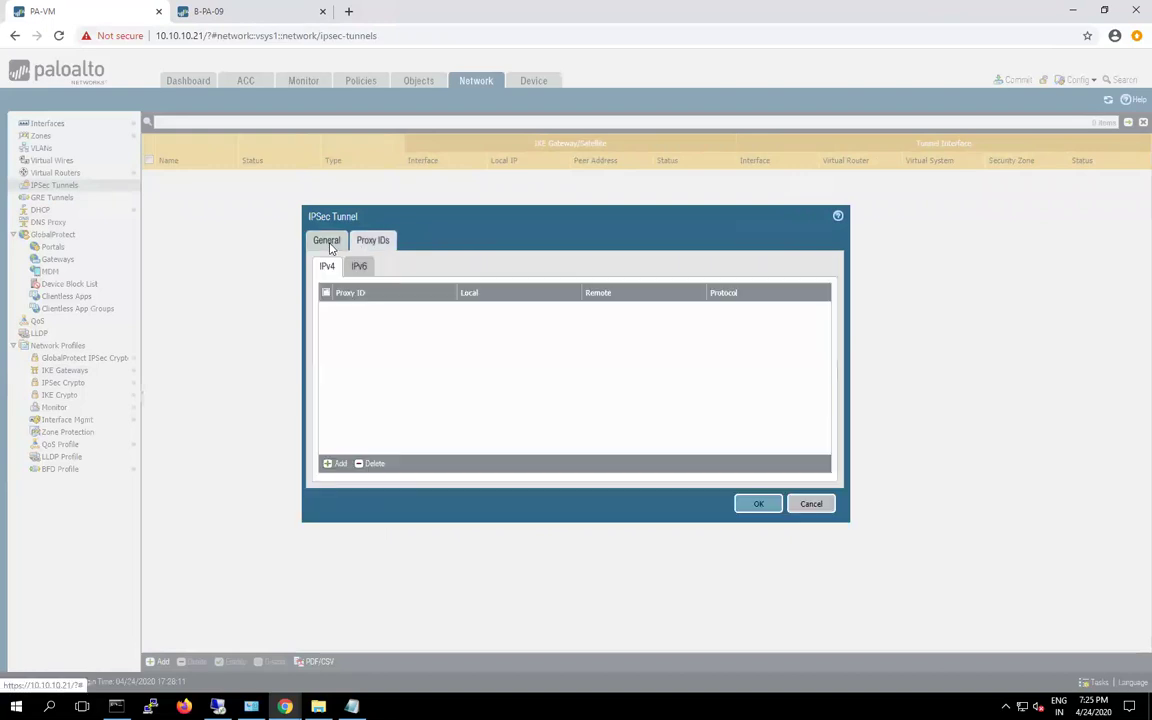
left_click(330, 247)
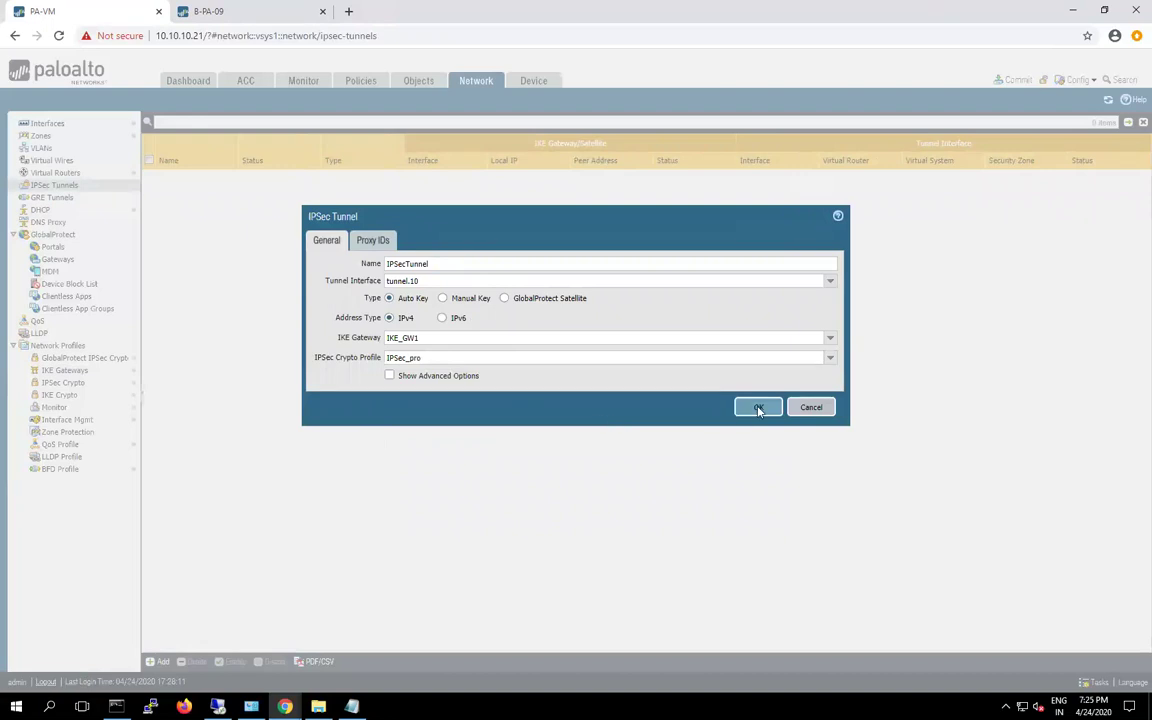
left_click(759, 408)
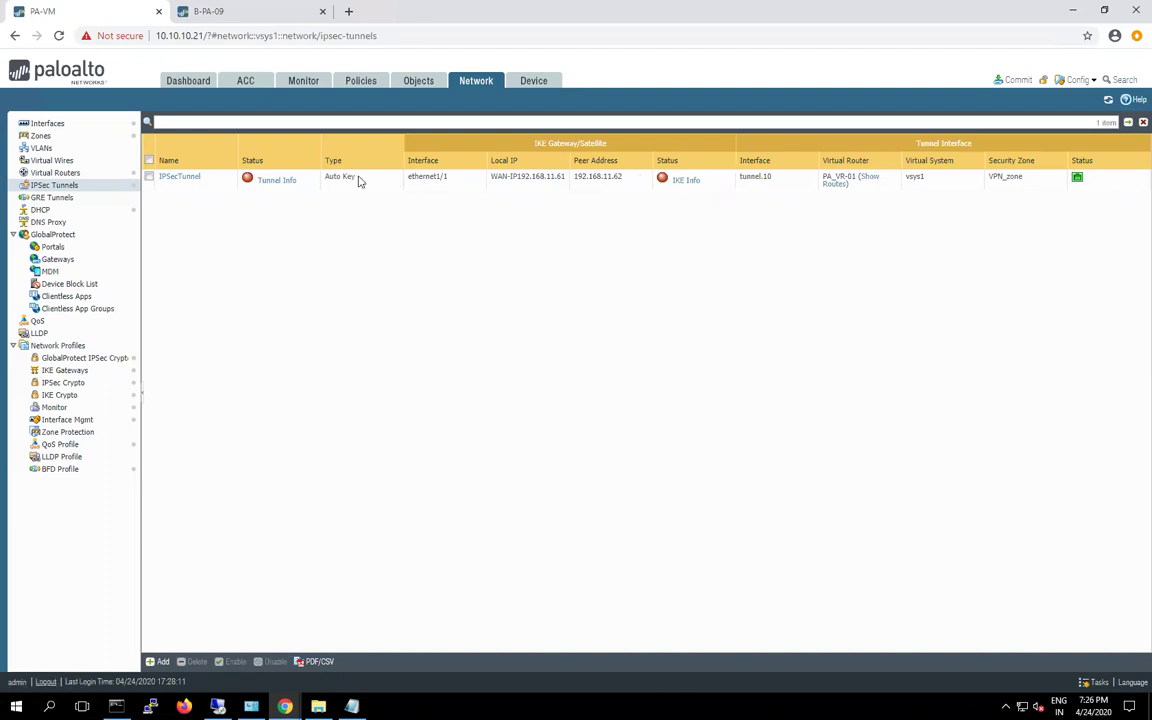
left_click(204, 10)
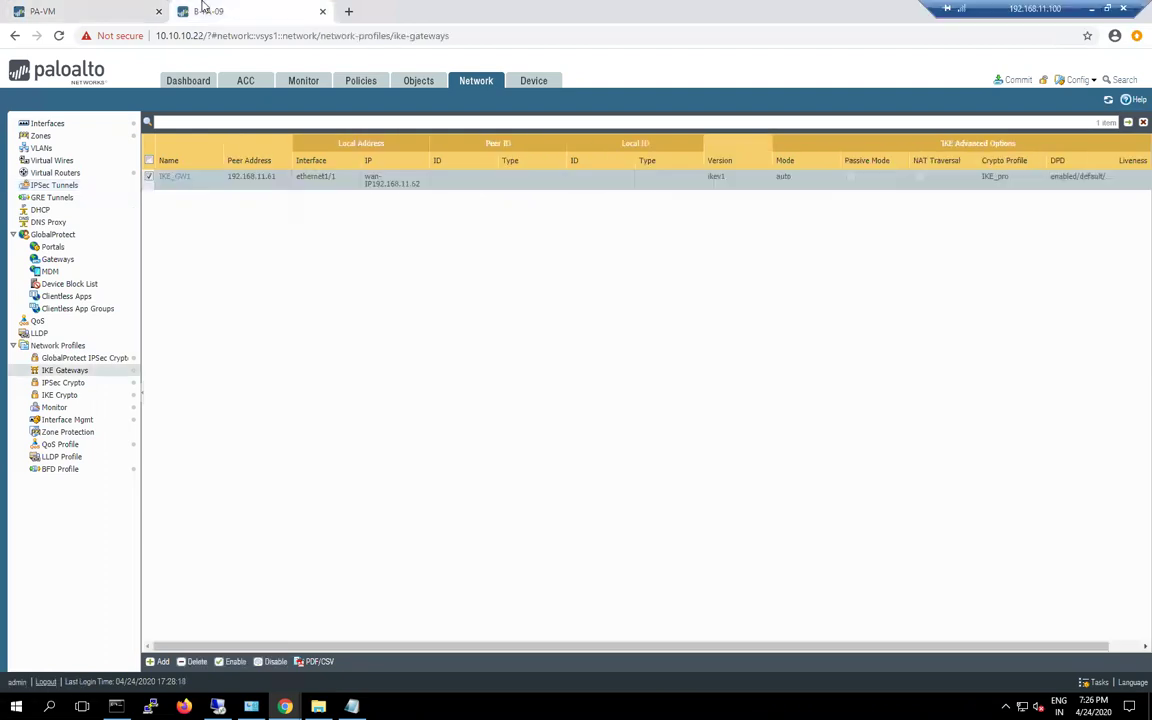
On B-PA-09, start a new IPsec tunnel named IPsec_tunnel on tunnel.10.
left_click(47, 186)
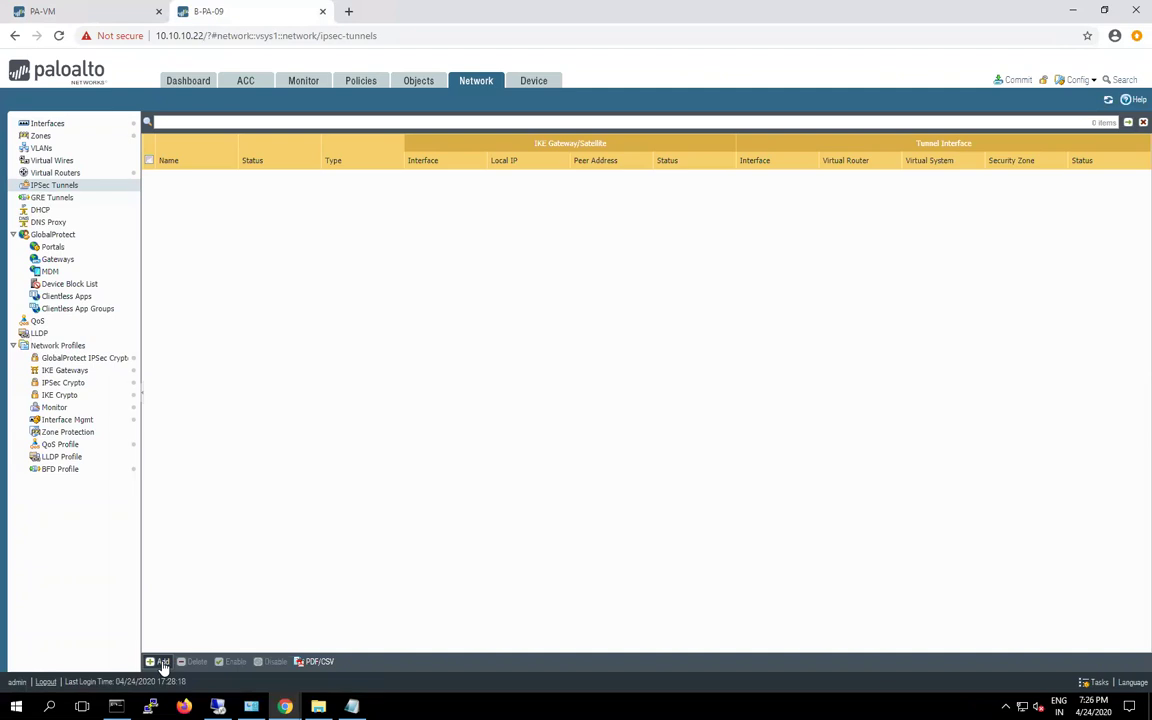
left_click(161, 662)
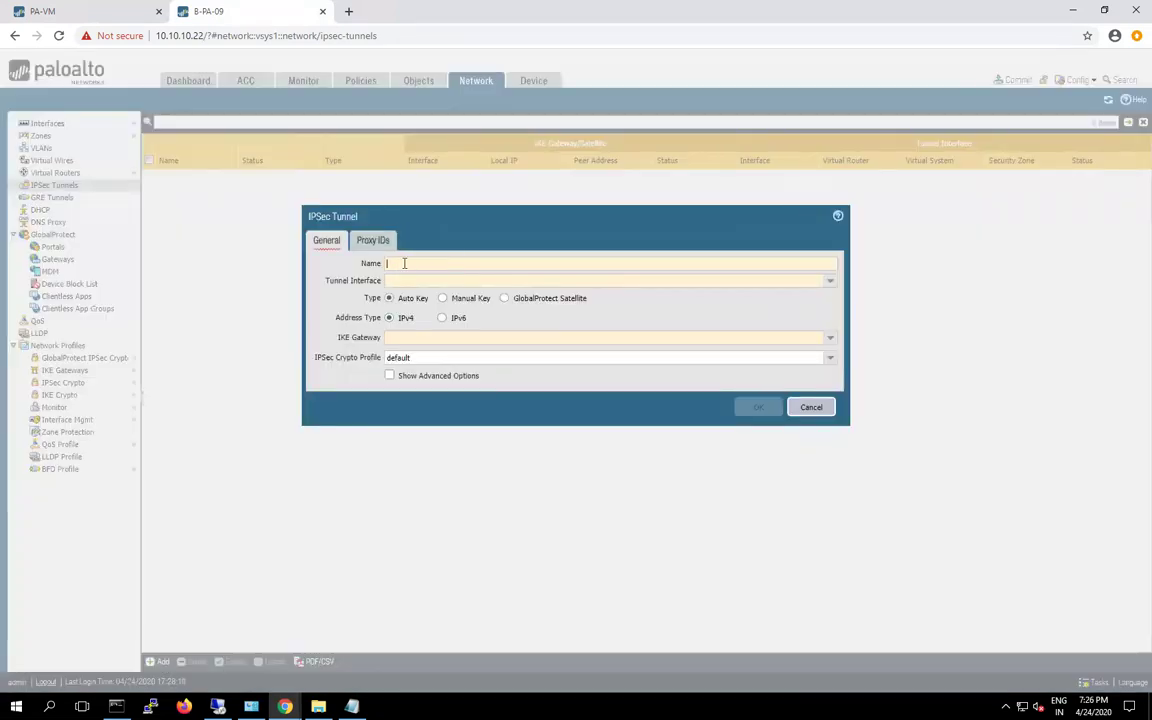
type("IPsec")
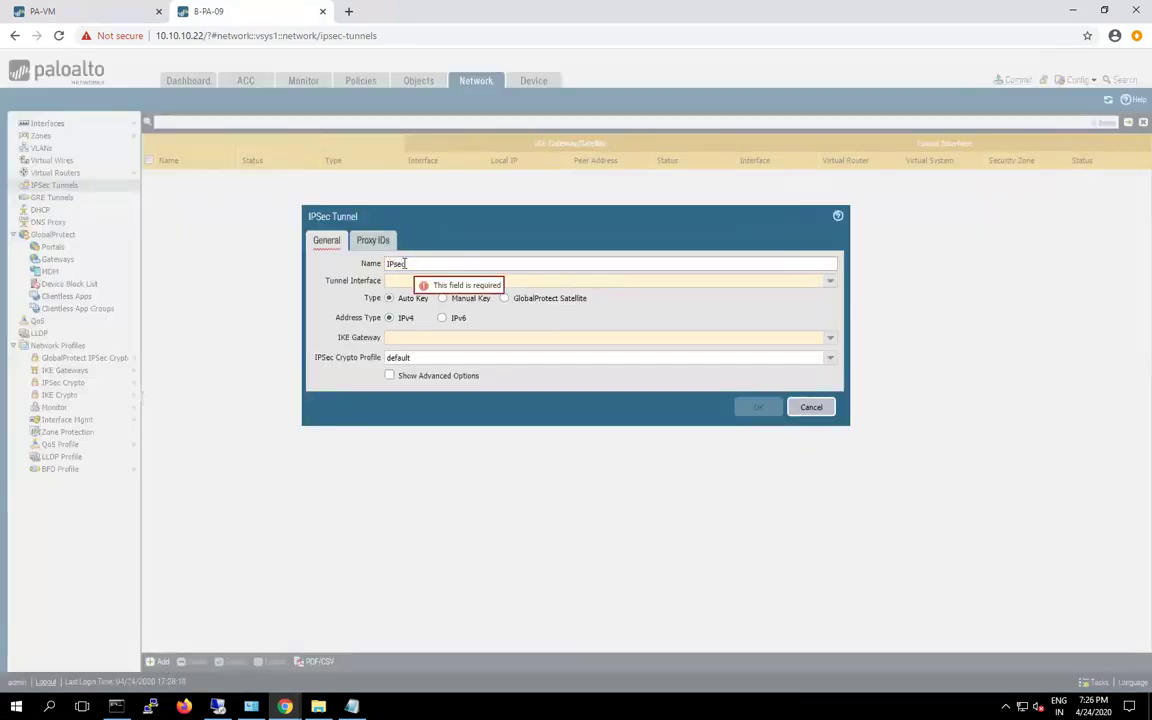
type("_tunnel")
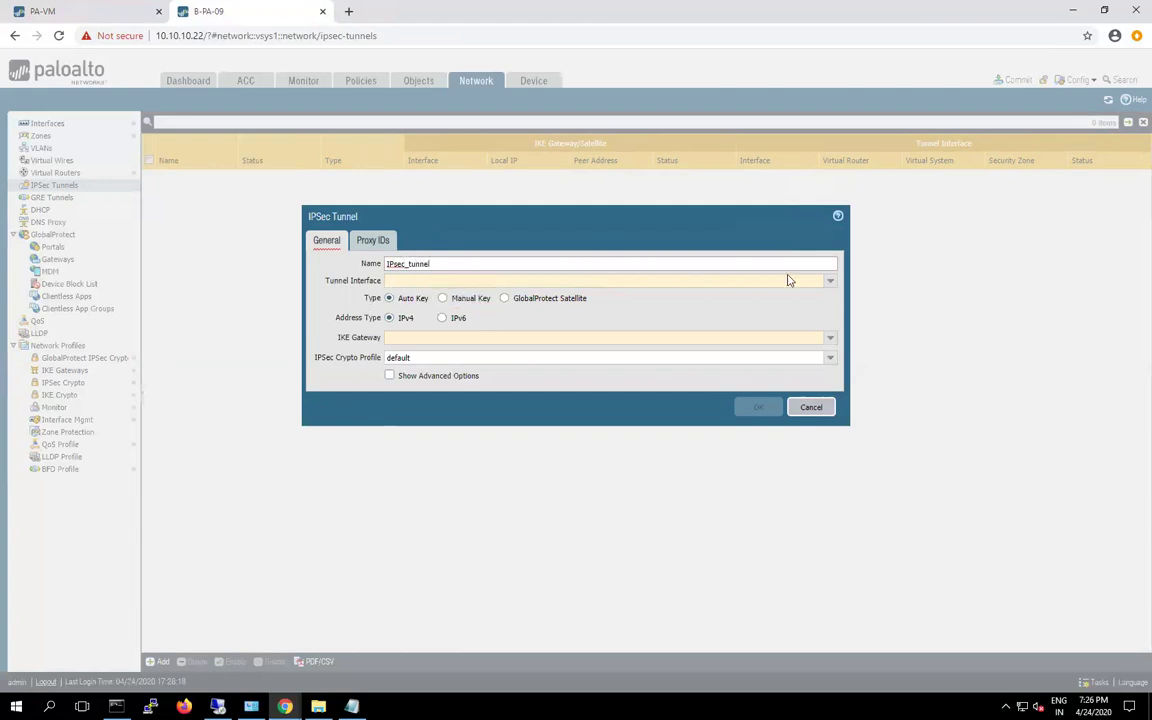
left_click(829, 281)
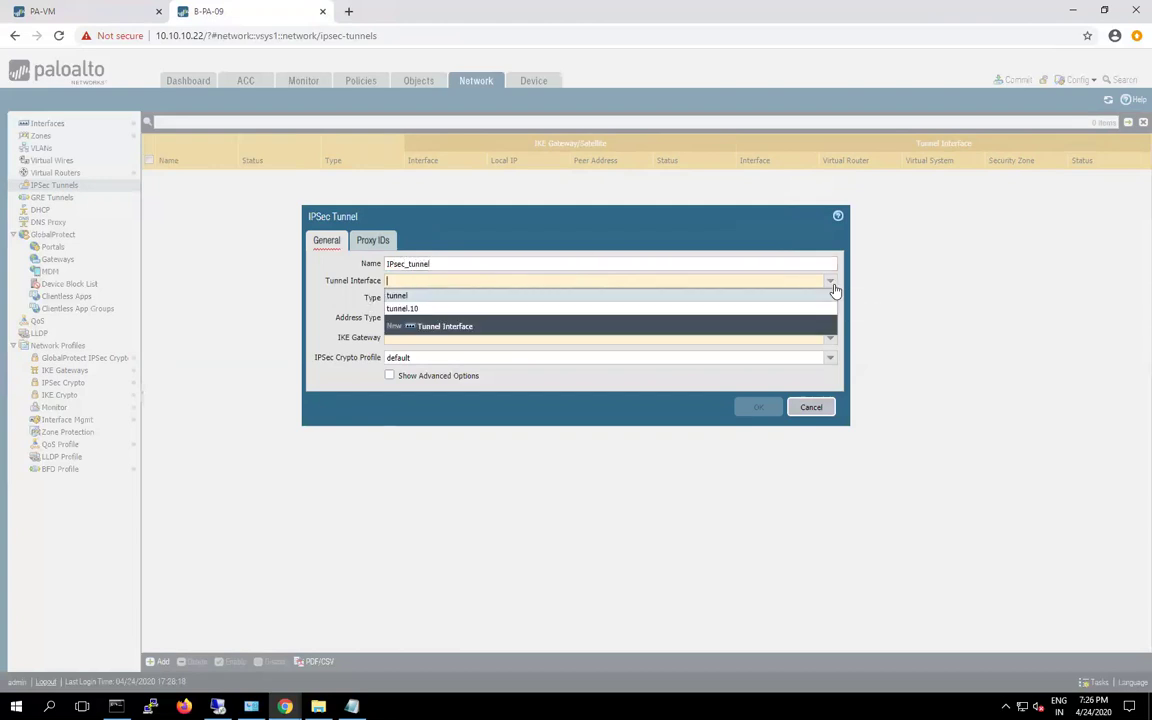
left_click(410, 308)
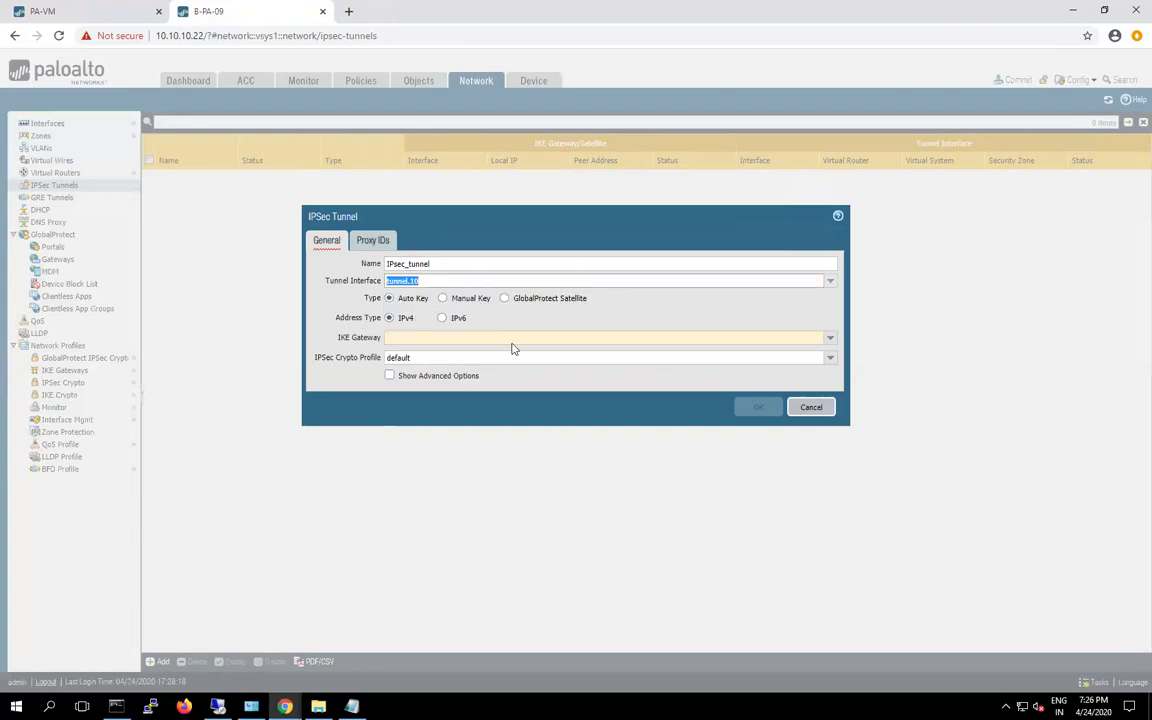
Assign gateway IKE_GW1 and crypto profile IPSec_pro, save the tunnel, and return to PA-VM.
left_click(829, 338)
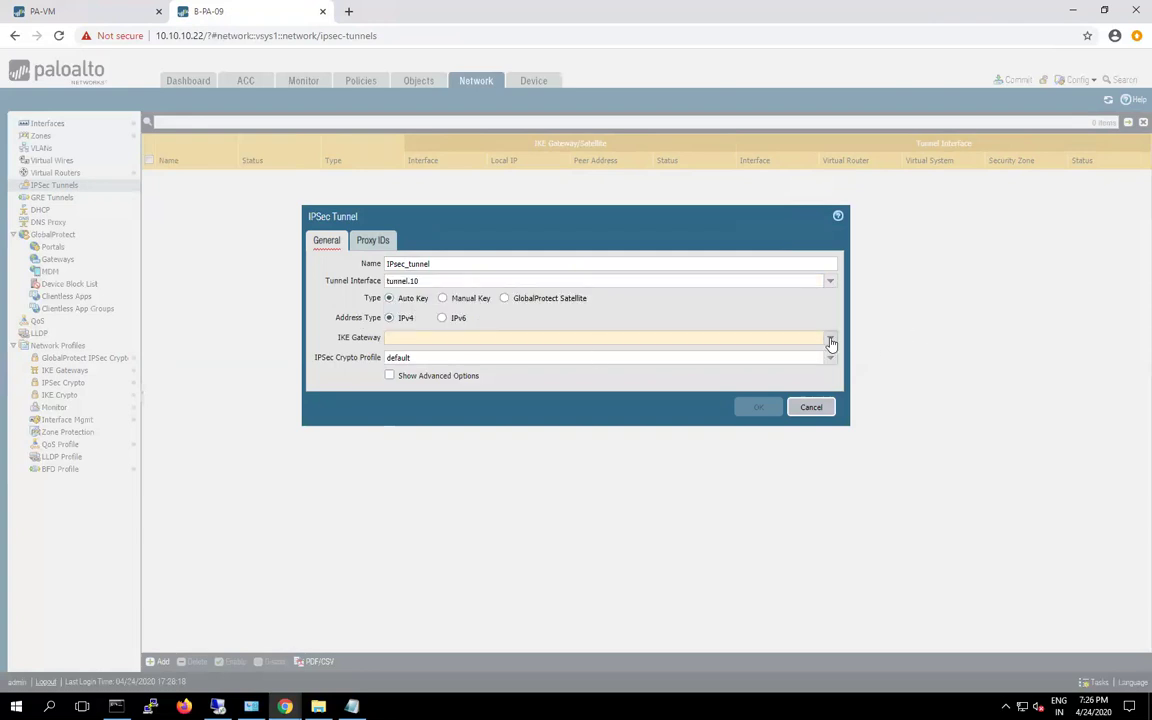
left_click(400, 353)
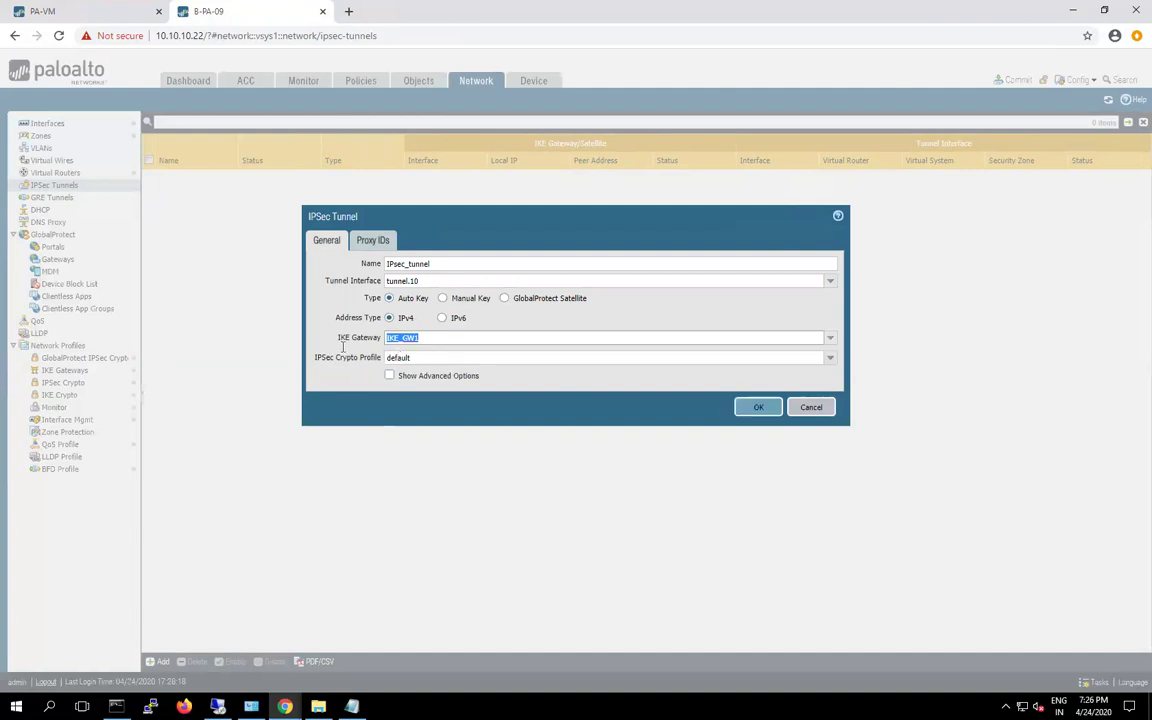
left_click(322, 358)
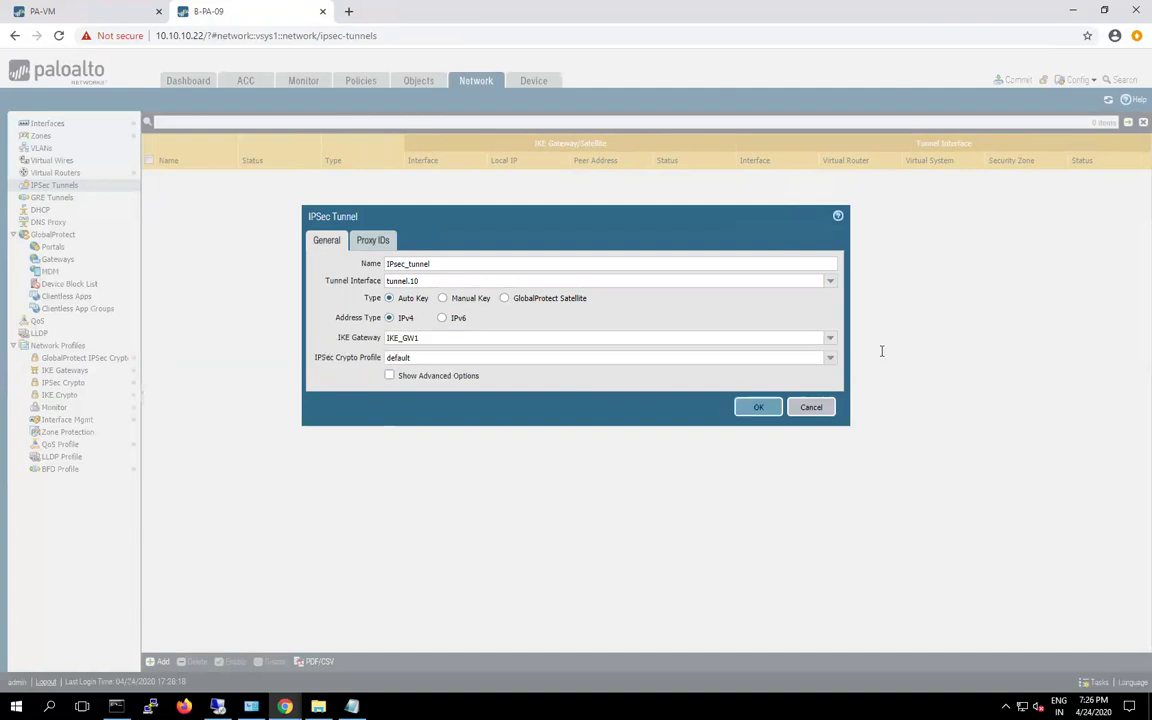
left_click(829, 361)
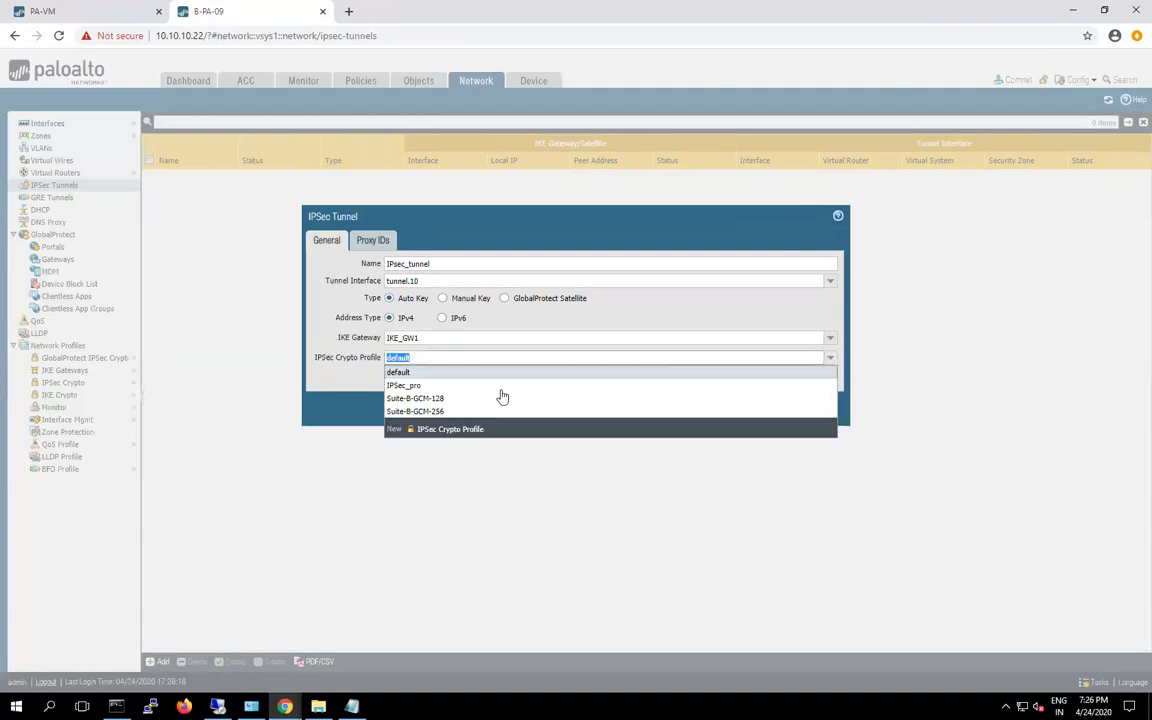
left_click(404, 386)
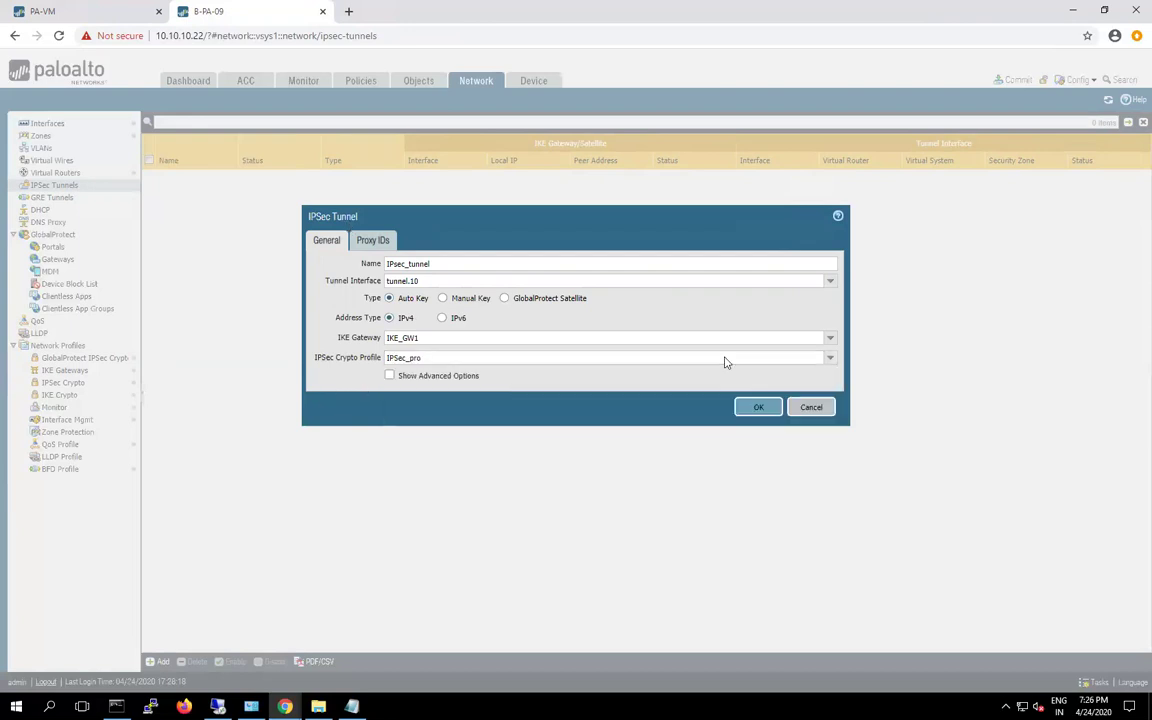
left_click(756, 408)
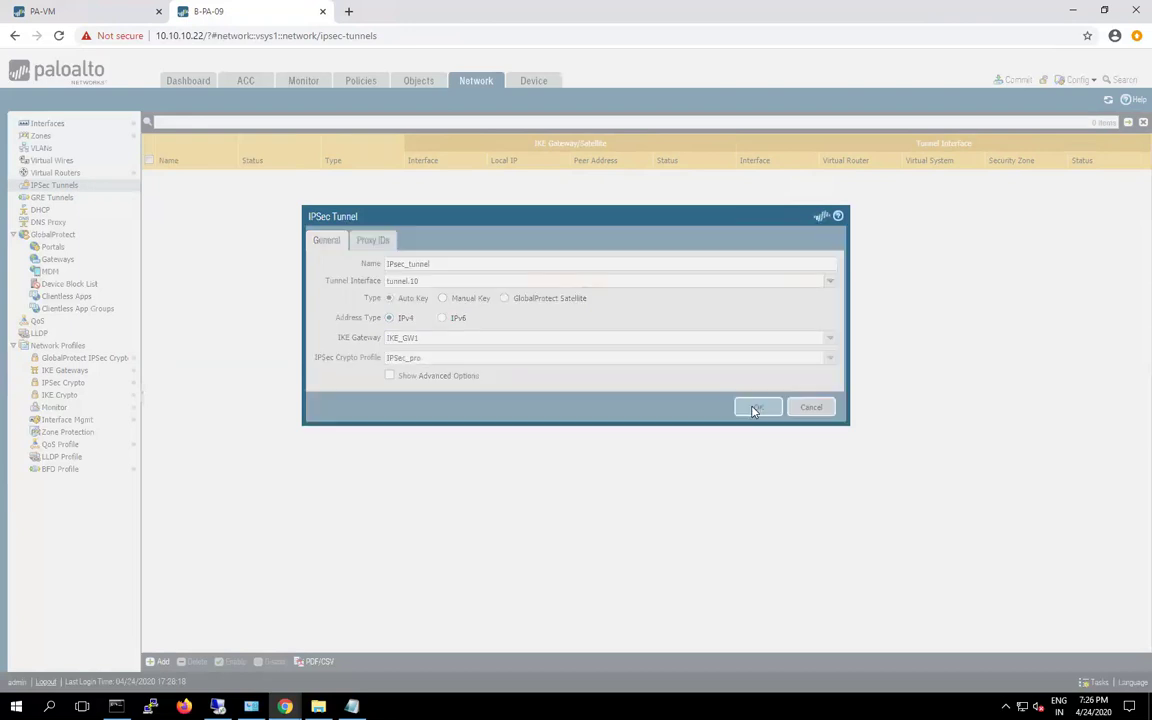
left_click(108, 9)
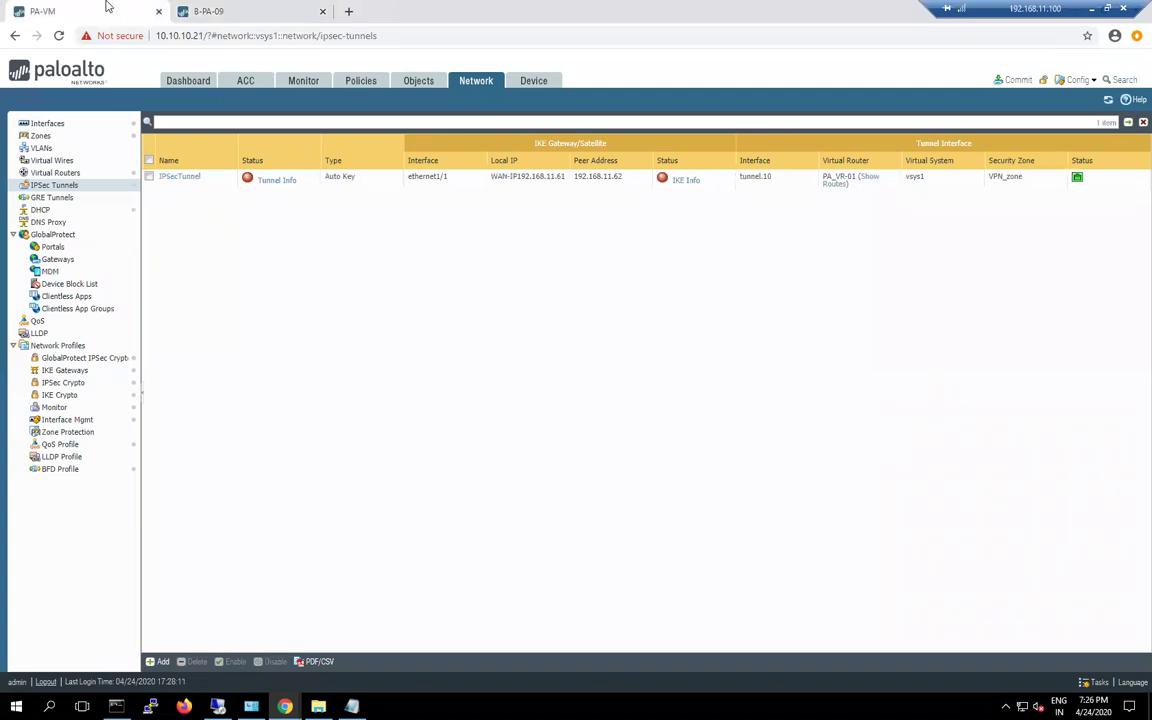
left_click(236, 9)
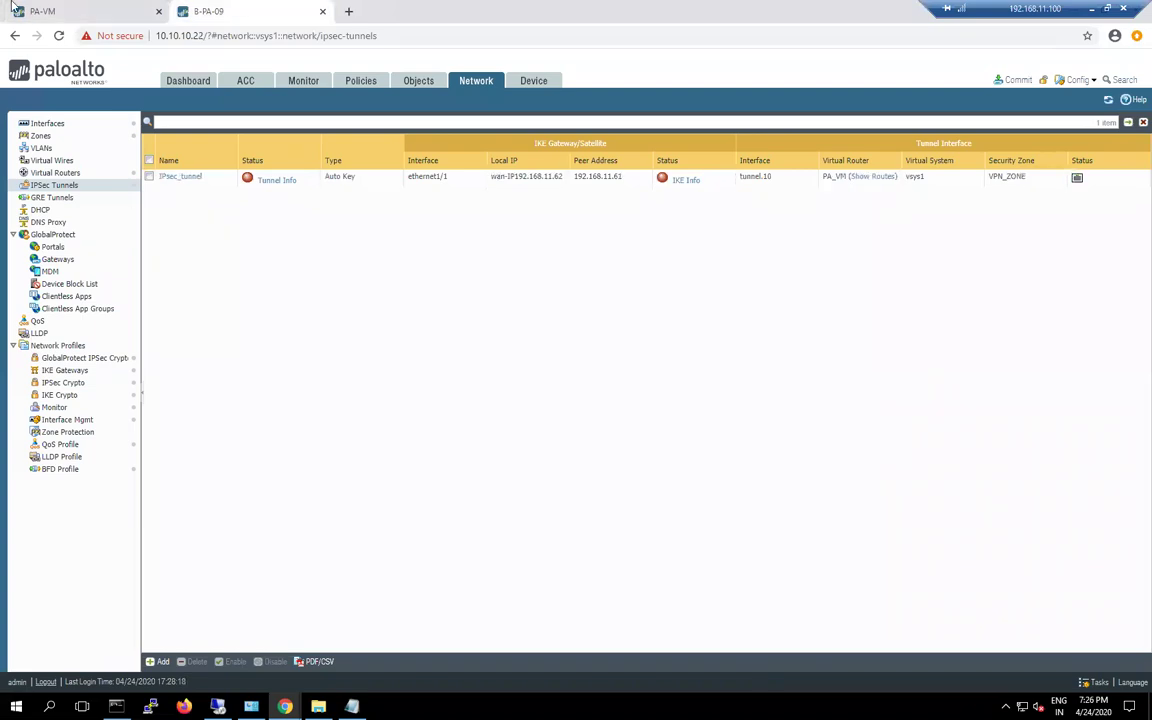
left_click(1108, 101)
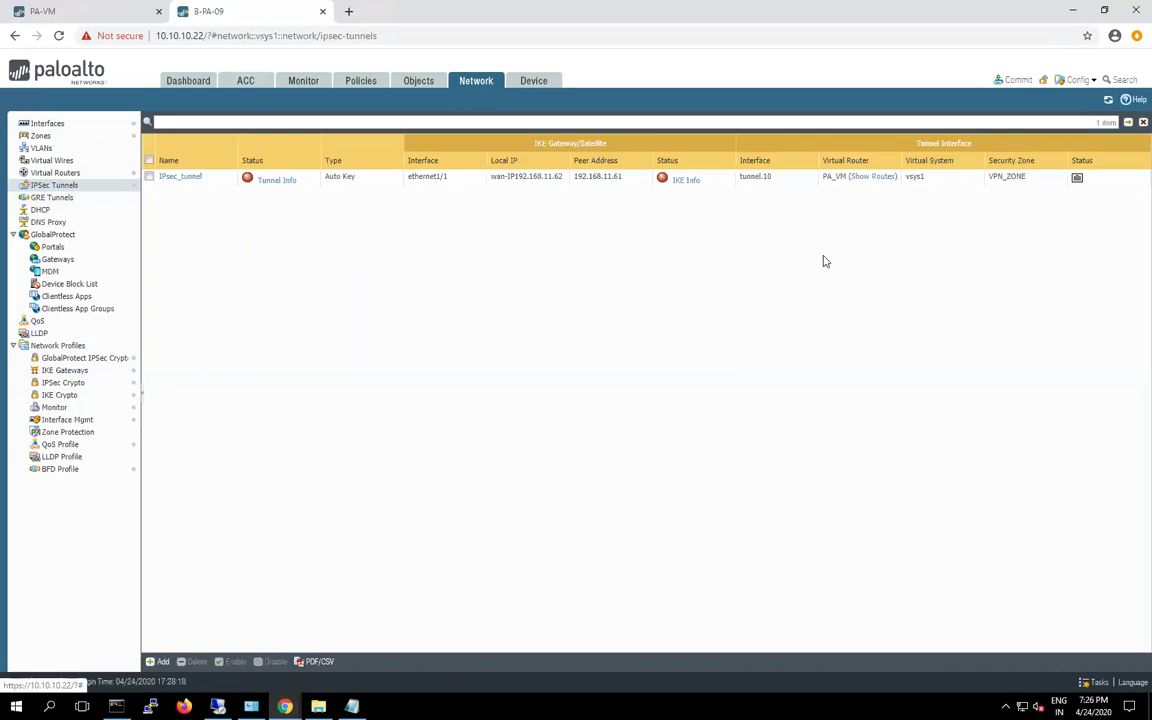
left_click(1108, 102)
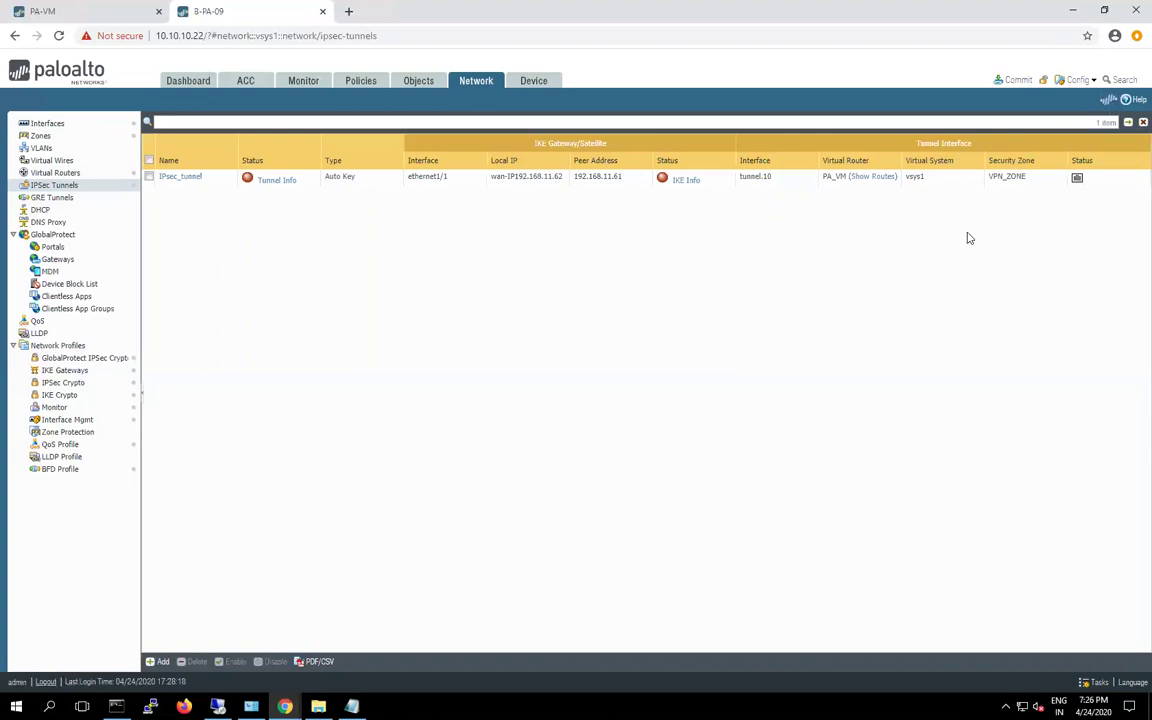
left_click(113, 9)
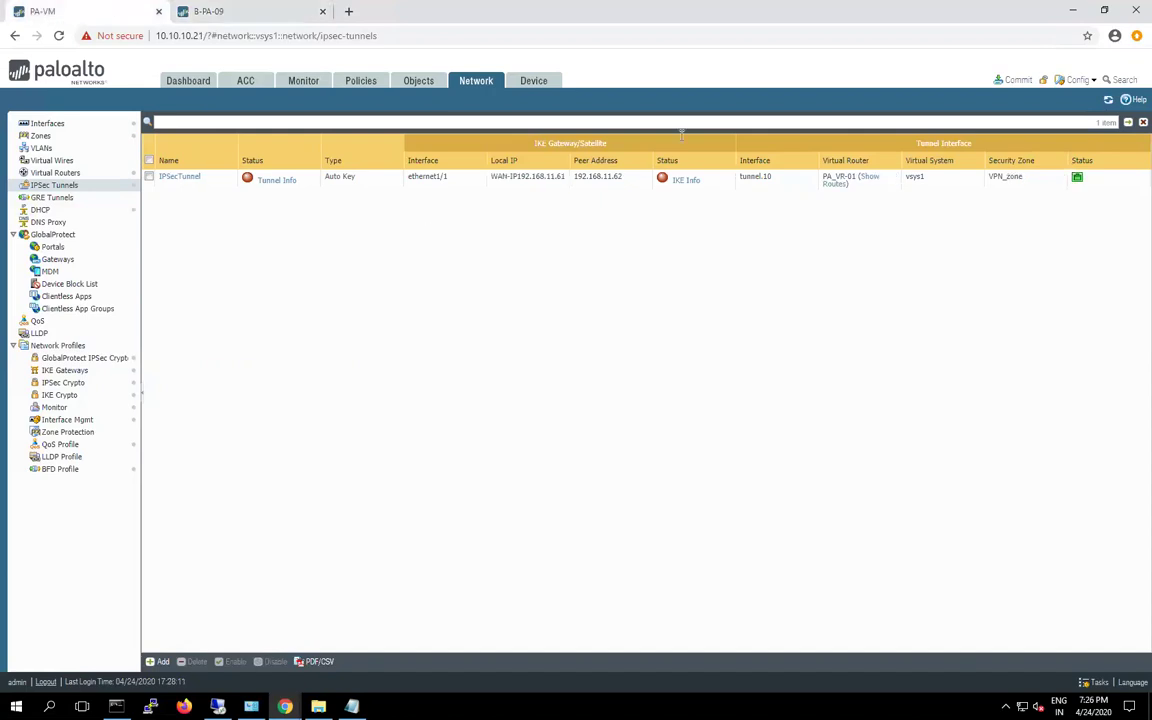
left_click(356, 84)
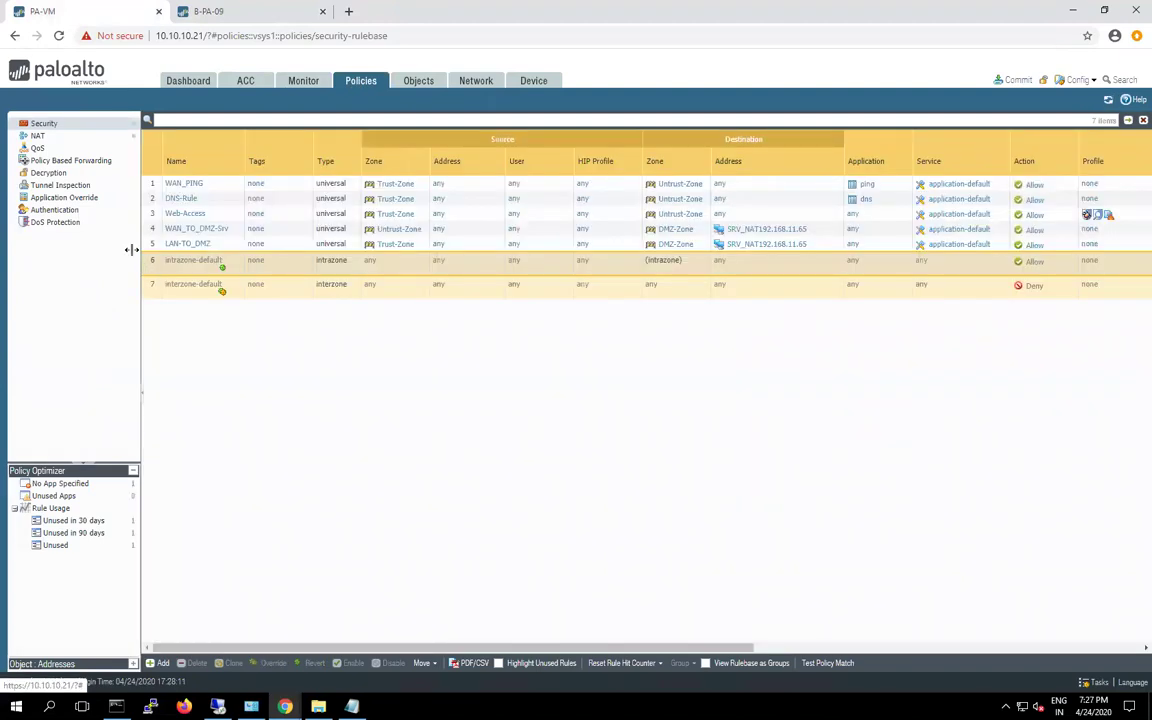
Create security rule VPN_Rule with source zones Trust-Zone and VPN_zone.
left_click(148, 230)
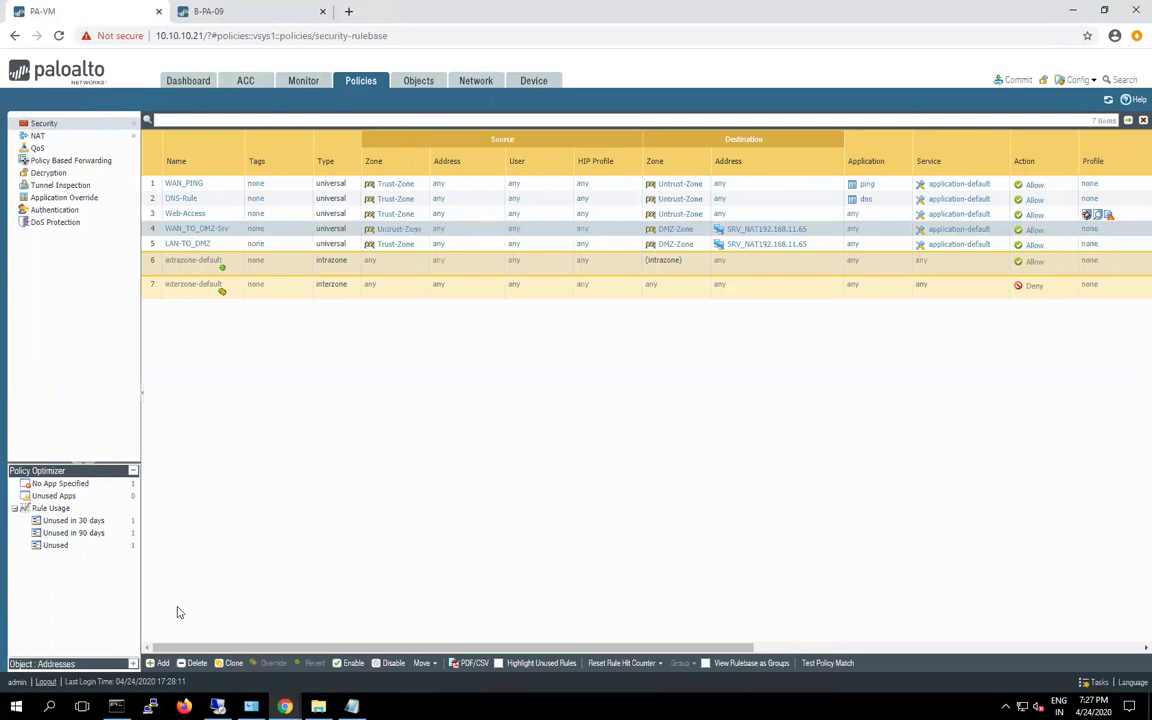
left_click(158, 664)
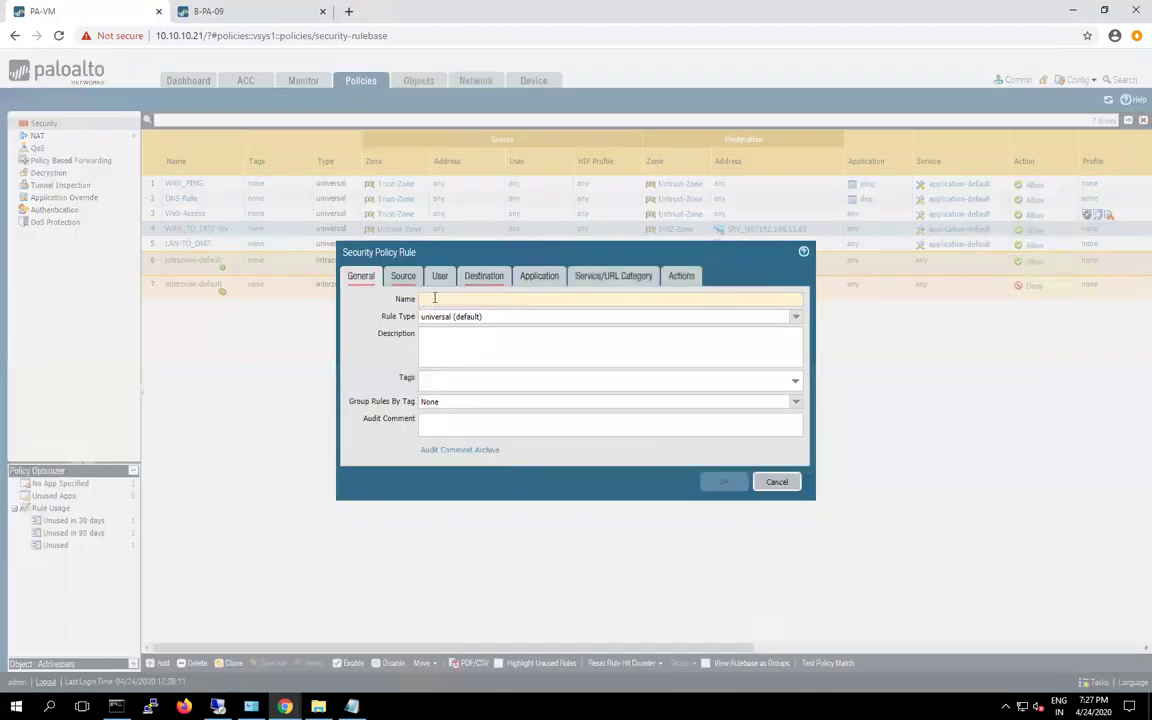
type("VPN_Rule")
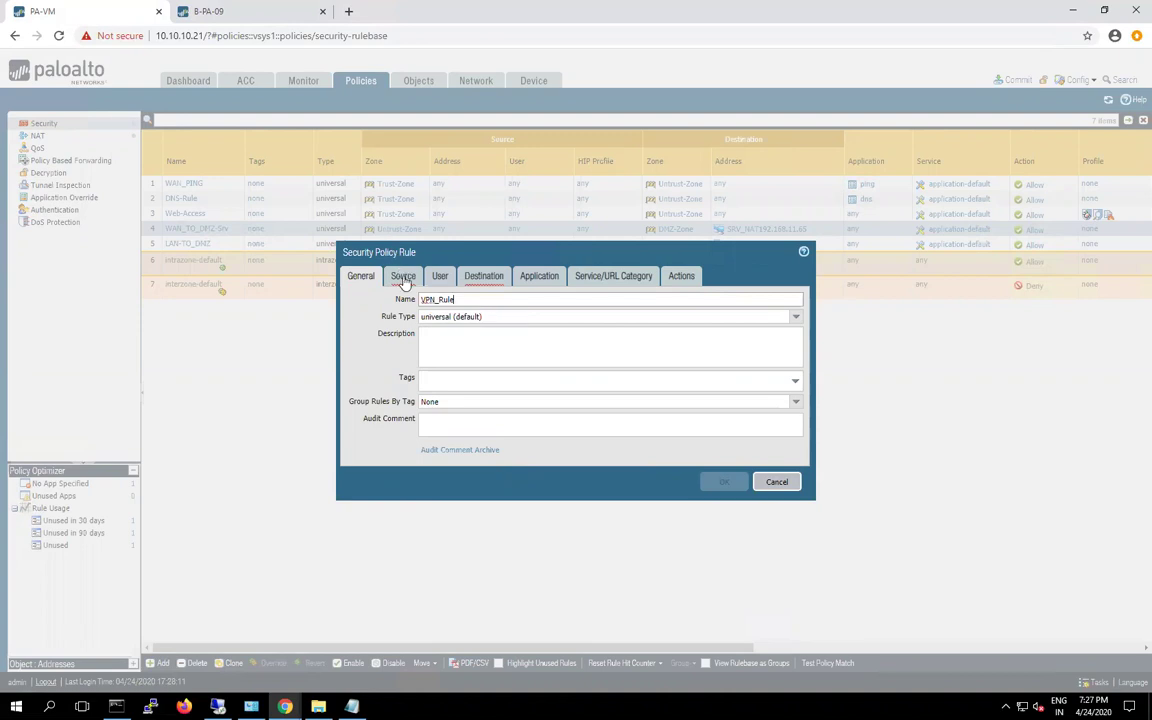
left_click(404, 279)
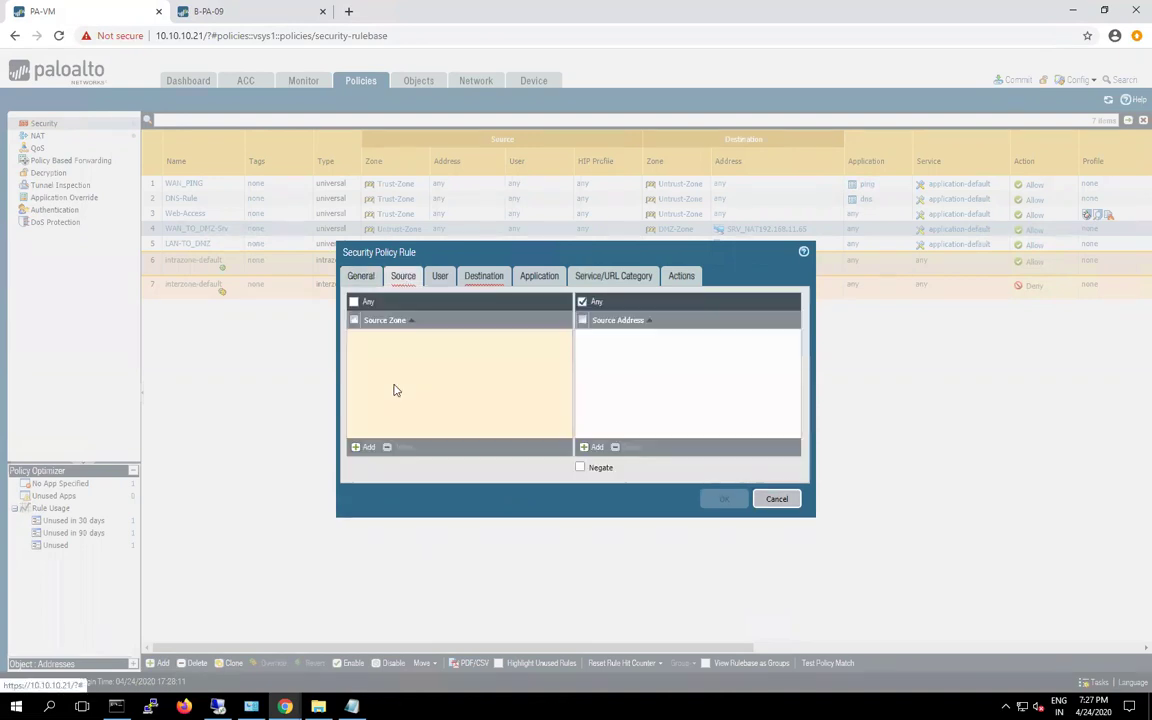
left_click(357, 449)
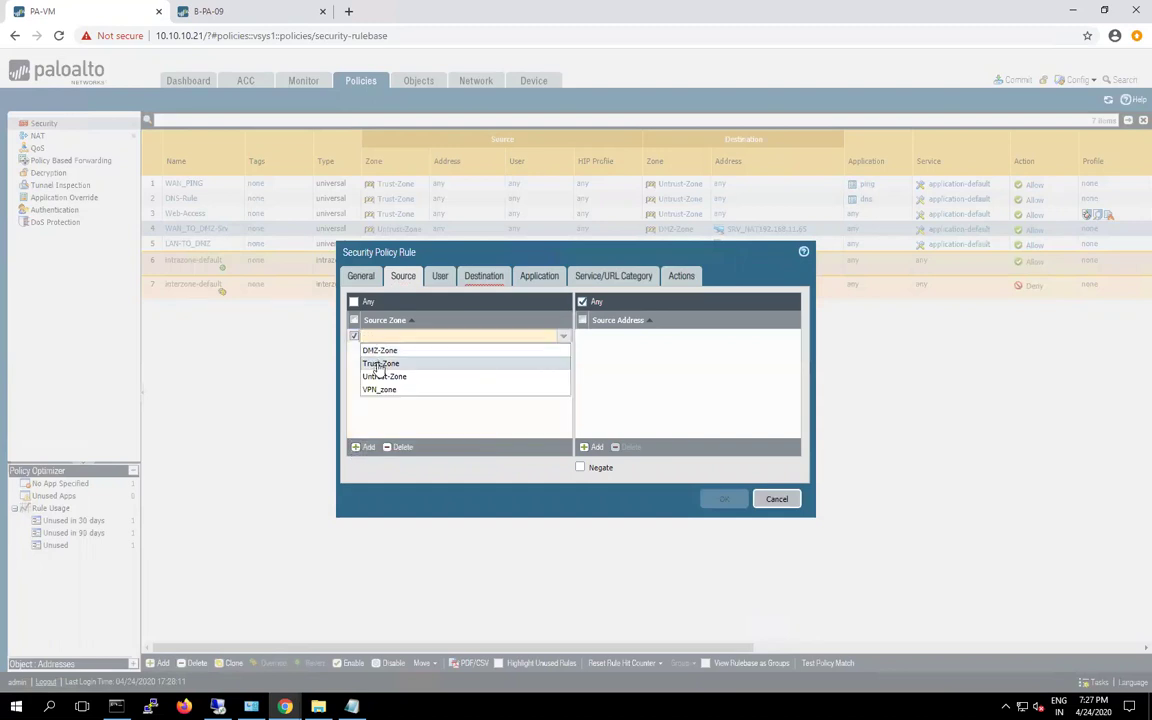
left_click(378, 365)
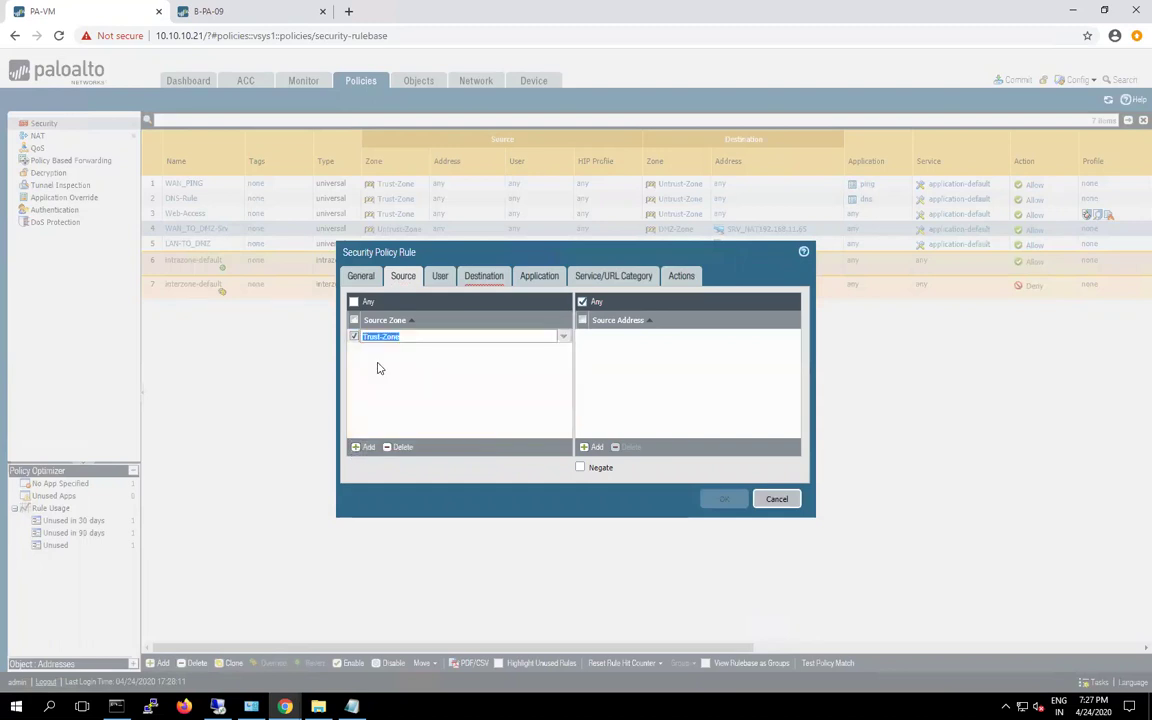
left_click(360, 447)
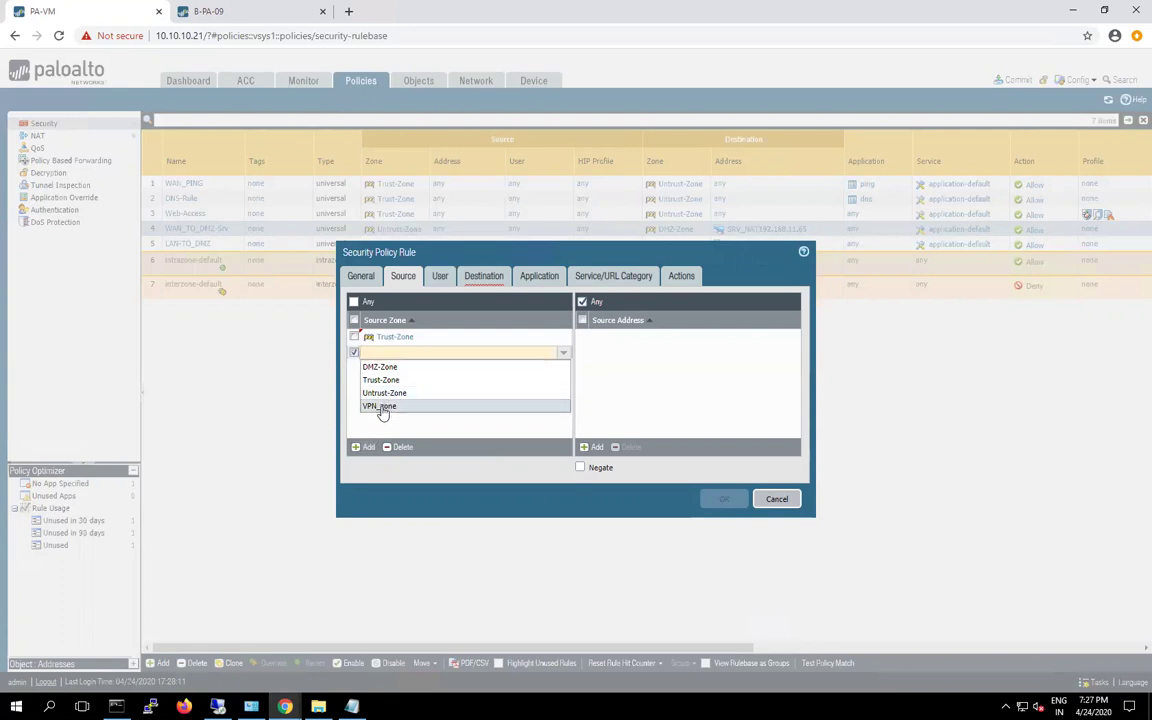
left_click(381, 407)
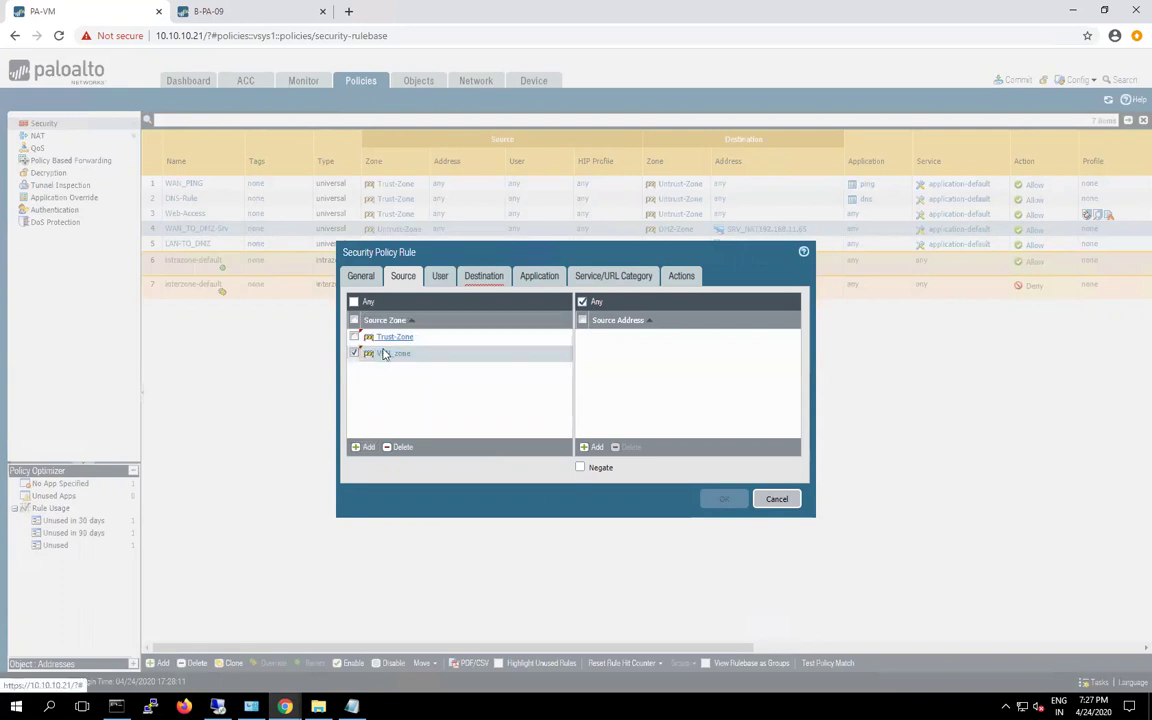
Add Trust-Zone and VPN_zone as the rule's destination zones.
left_click(477, 280)
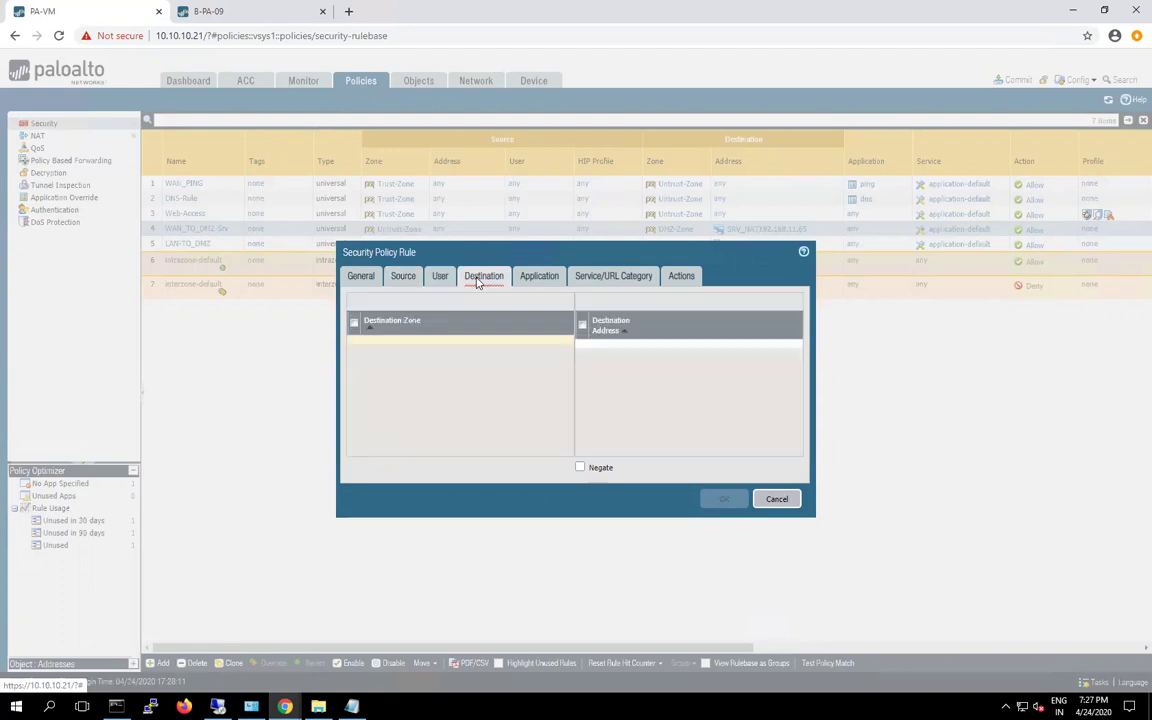
left_click(358, 447)
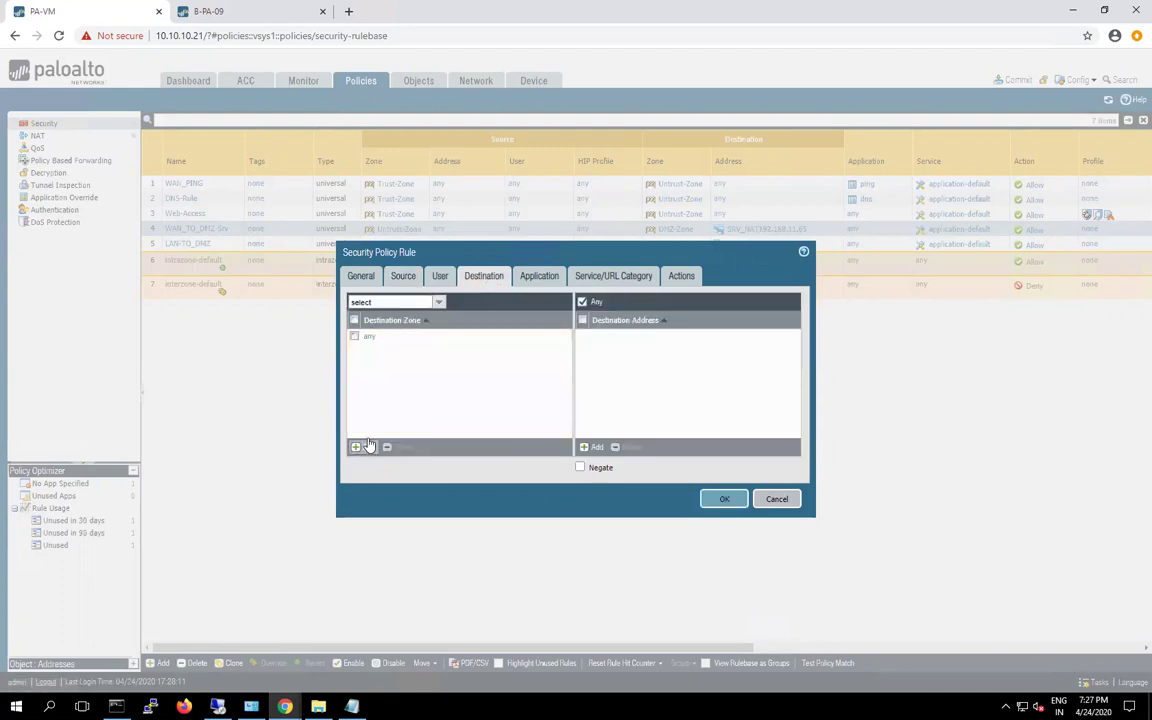
left_click(389, 364)
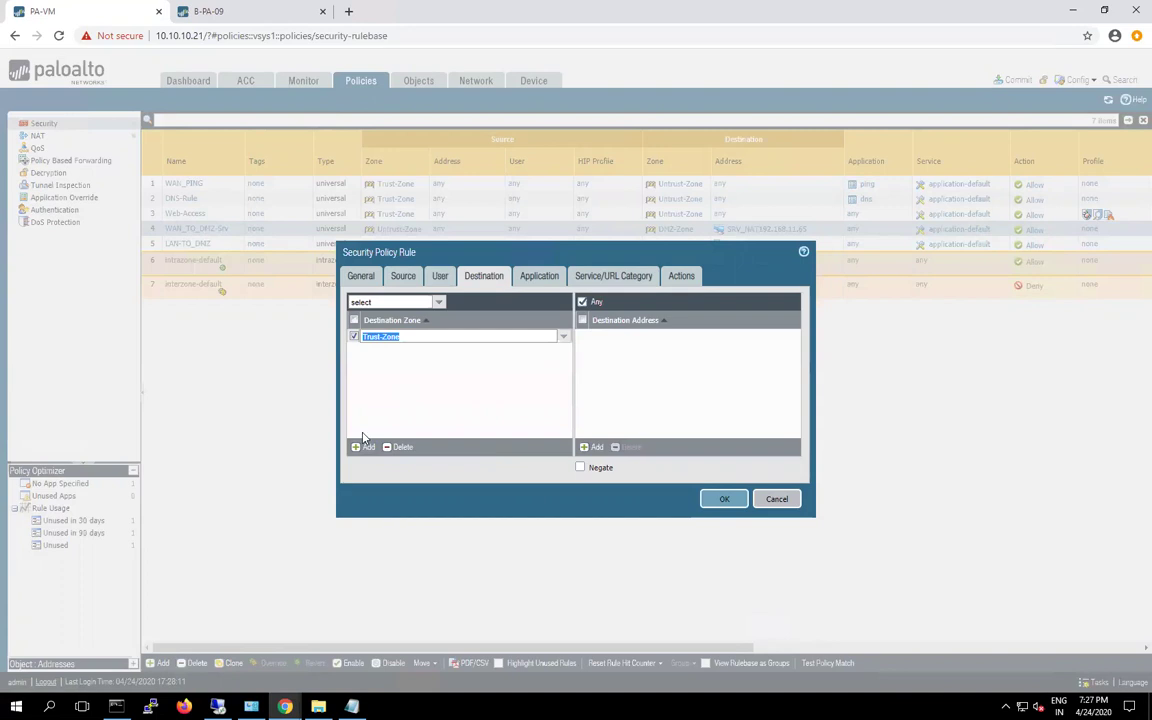
left_click(357, 448)
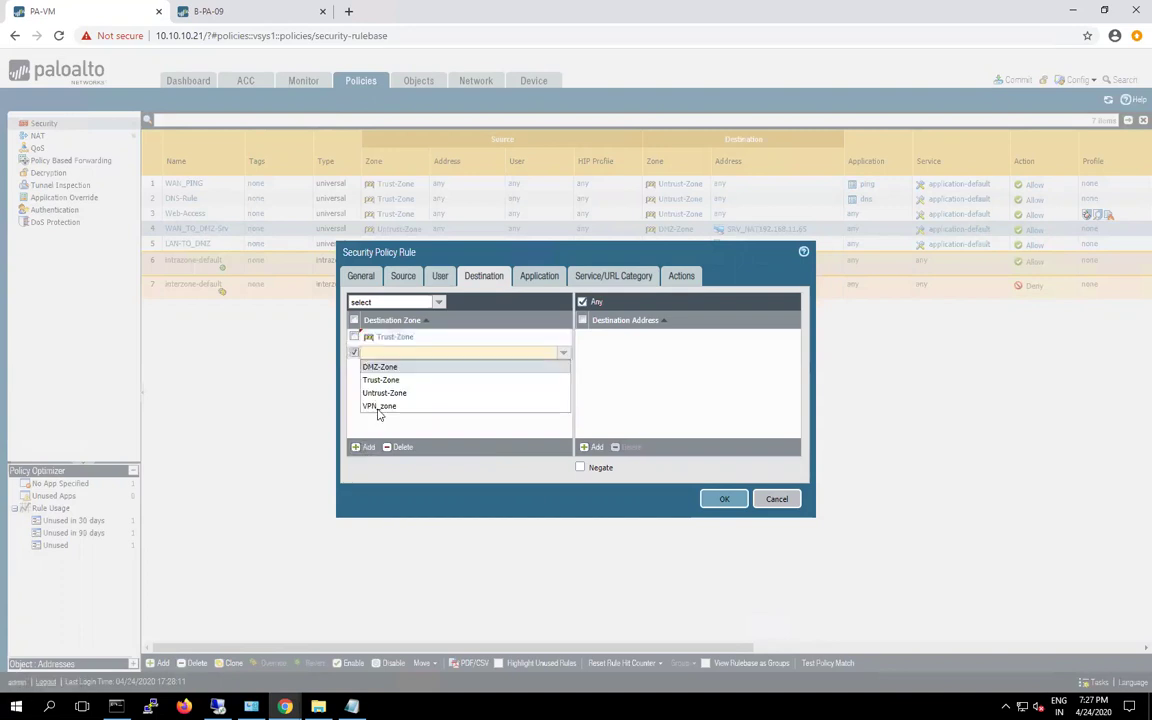
left_click(436, 408)
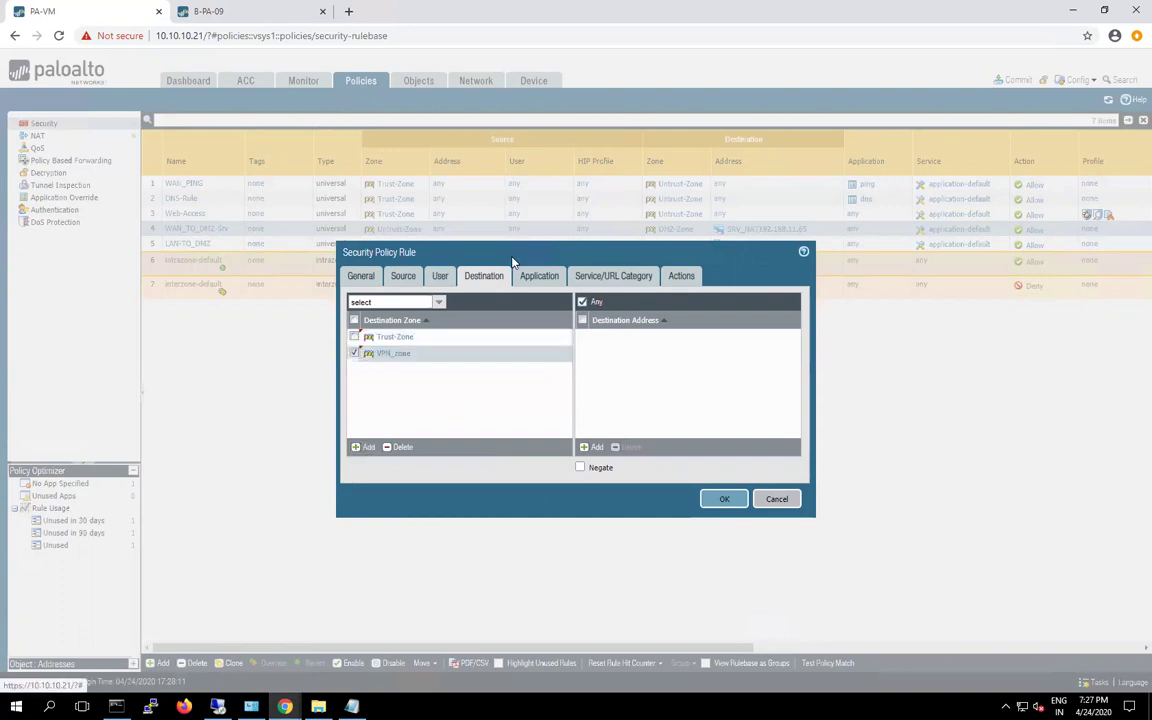
Review the remaining tabs, save VPN_Rule, and move it above WAN_TO_DMZ-Srv as rule 4.
left_click(534, 276)
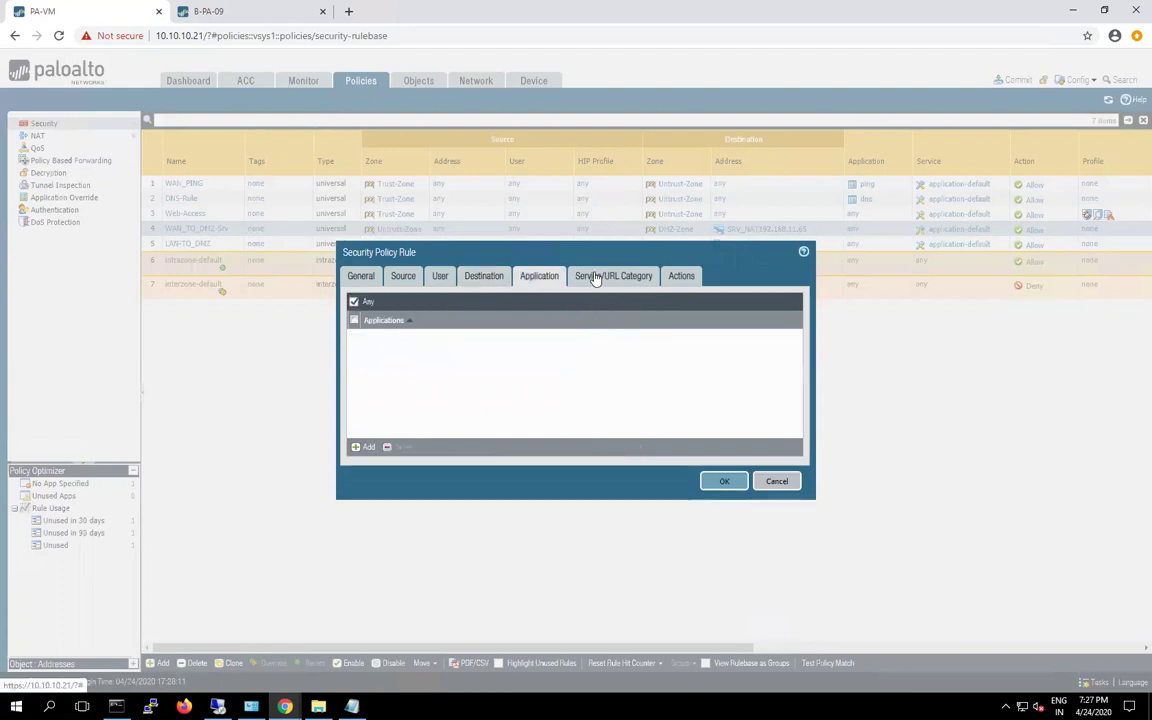
left_click(595, 279)
left_click(680, 277)
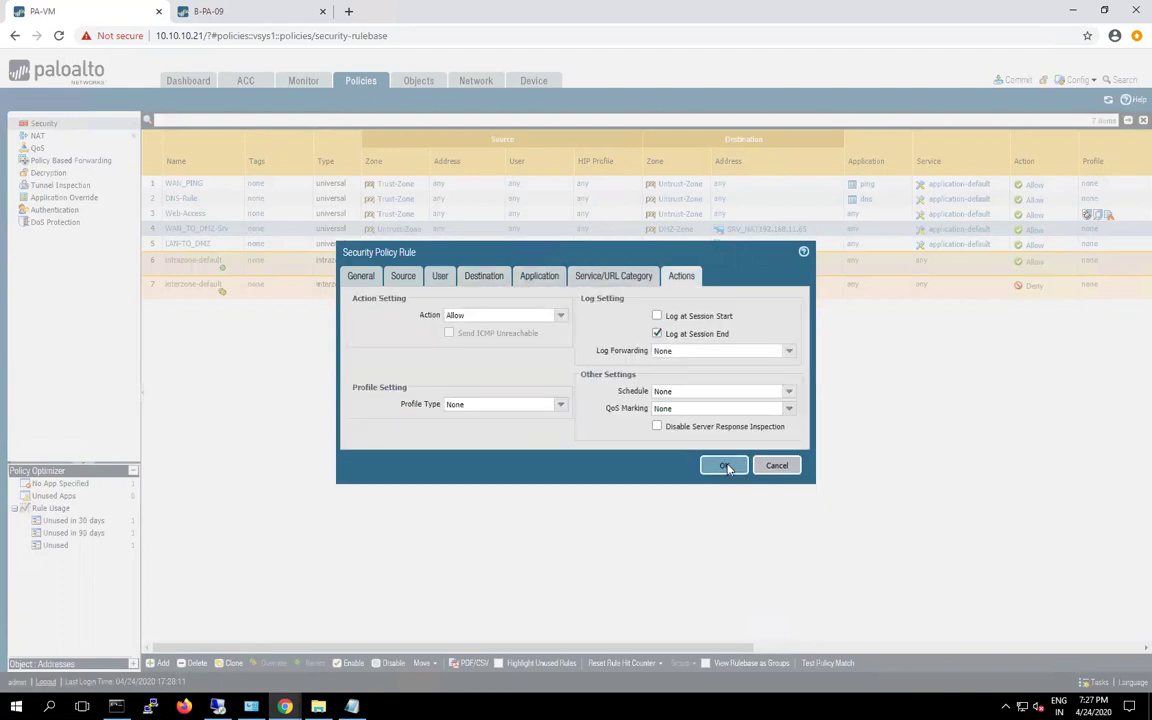
left_click(725, 466)
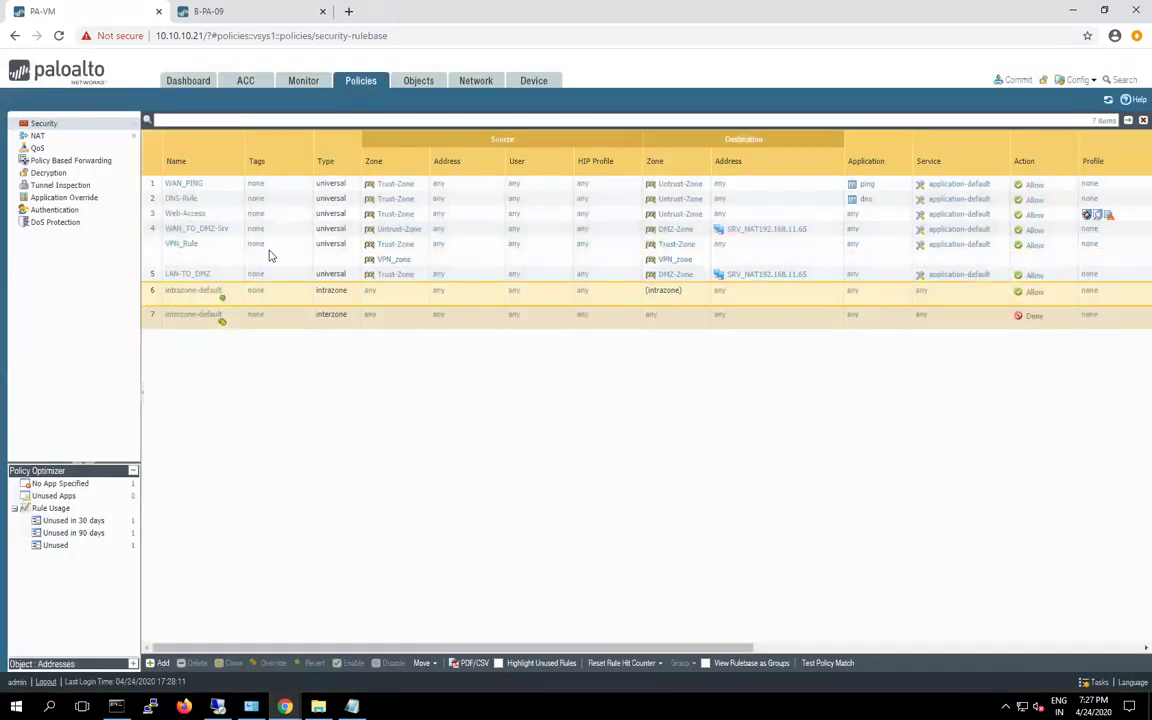
left_click(156, 252)
left_click_drag(156, 252, 153, 228)
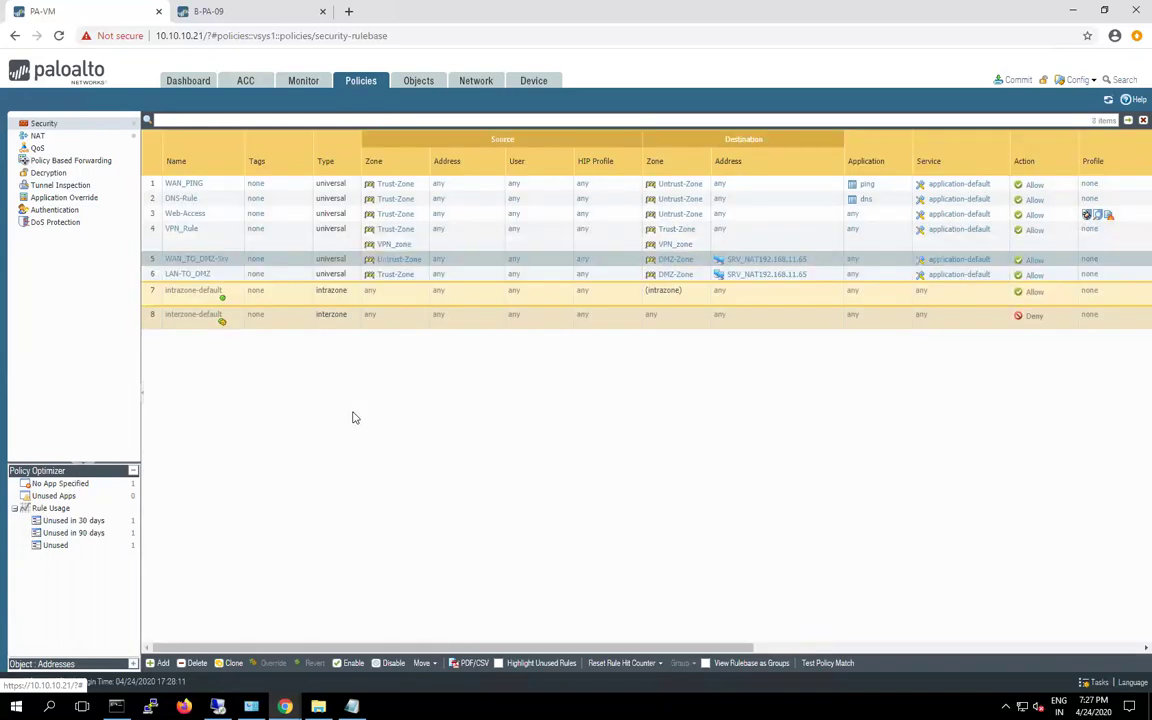
On B-PA-09's security rulebase, start a new rule named VPN_Rule.
left_click(216, 10)
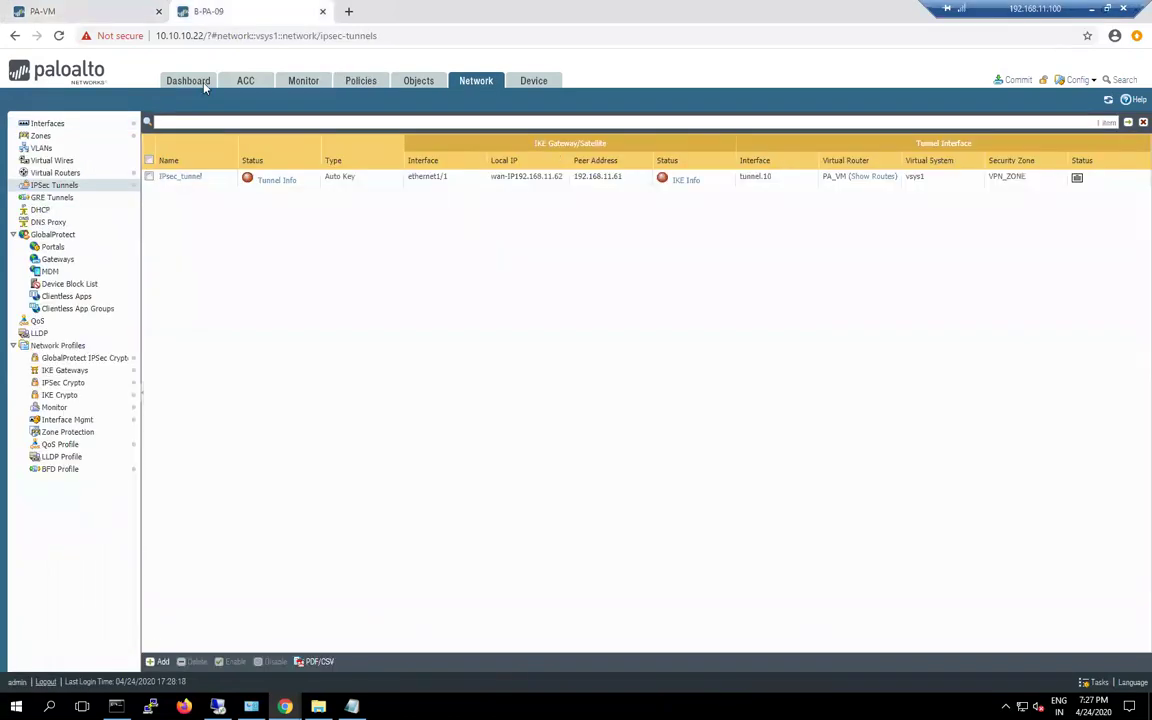
left_click(361, 82)
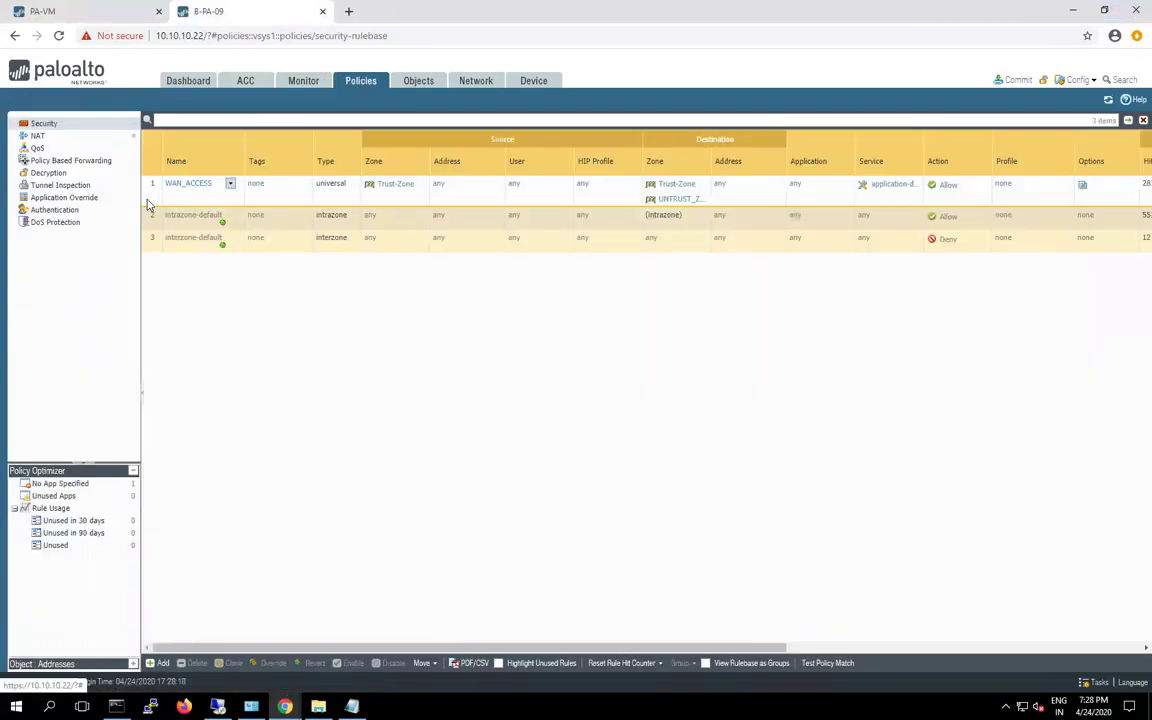
left_click(170, 191)
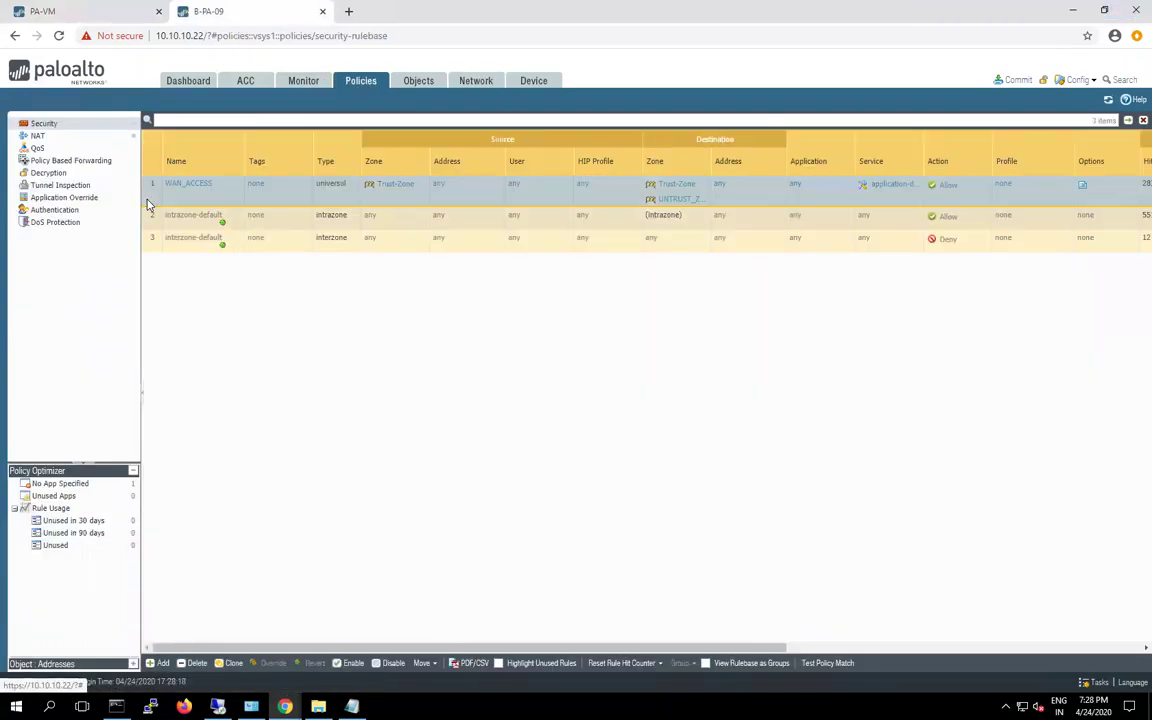
left_click(159, 663)
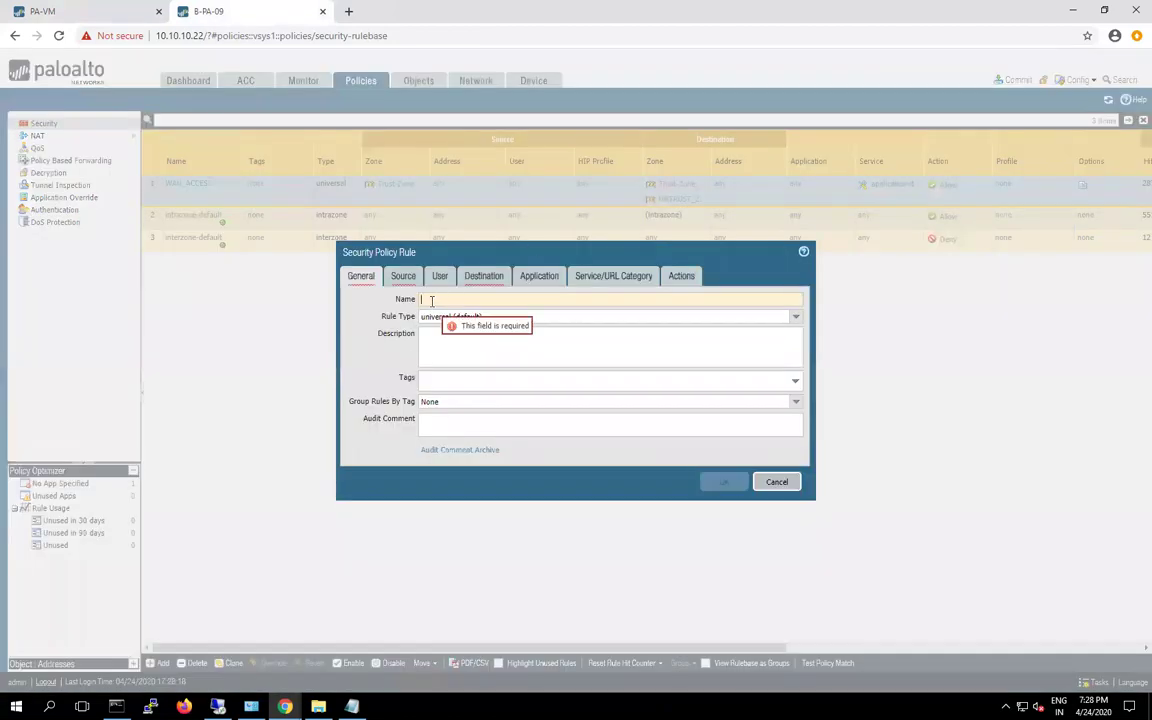
type("VPI")
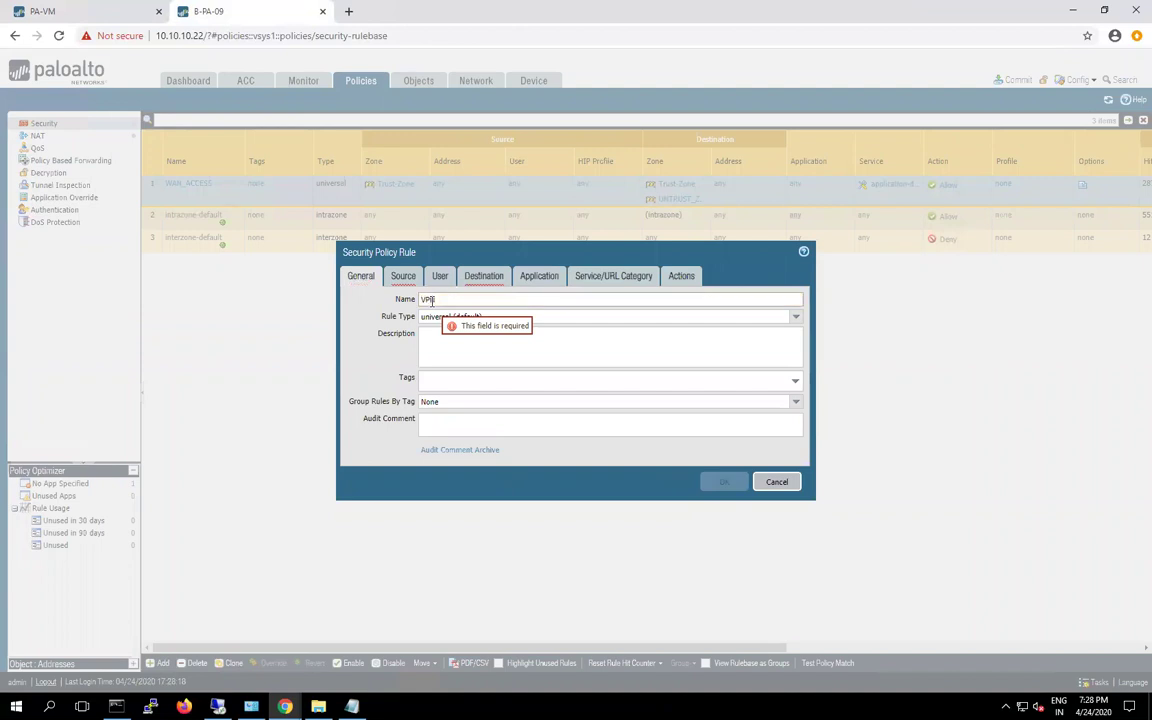
Add Trust-Zone and VPN_ZONE as the rule's source zones.
left_click(404, 281)
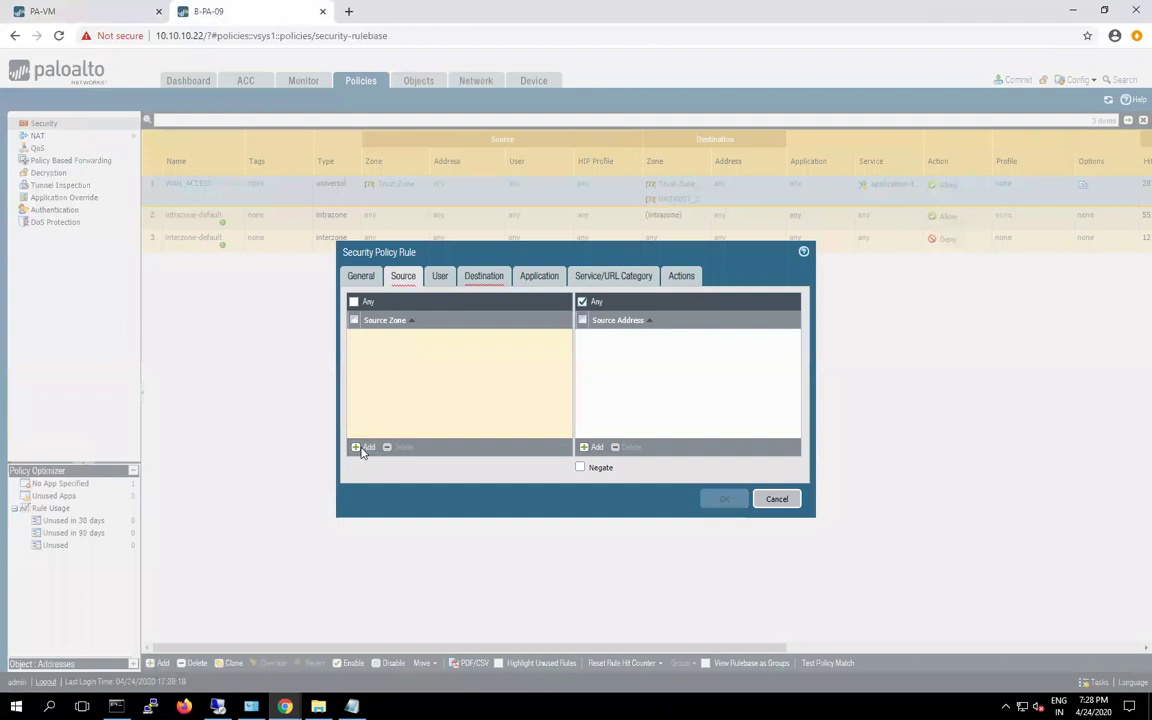
left_click(364, 449)
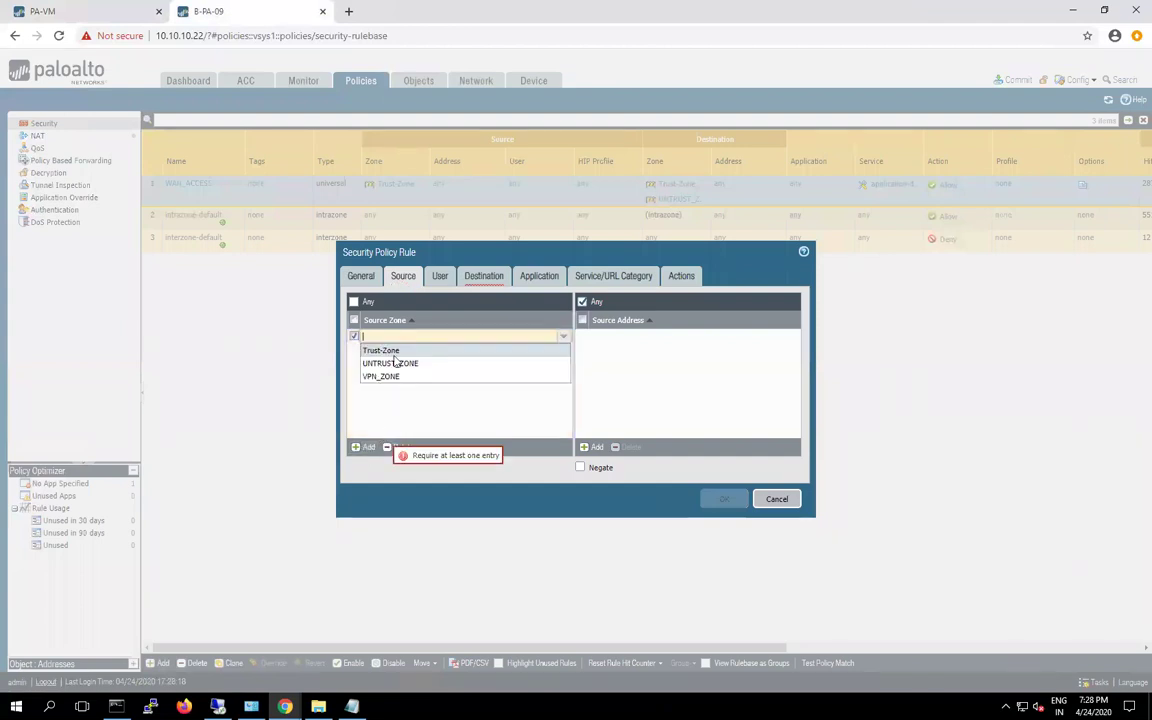
left_click(381, 351)
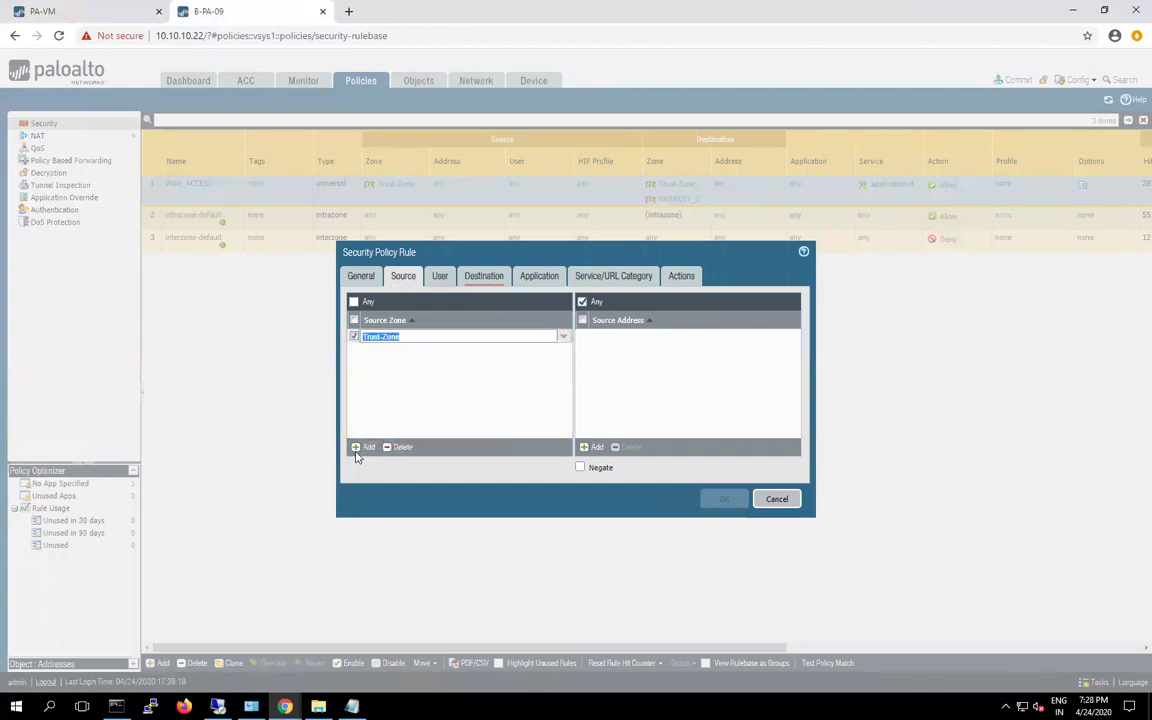
left_click(361, 449)
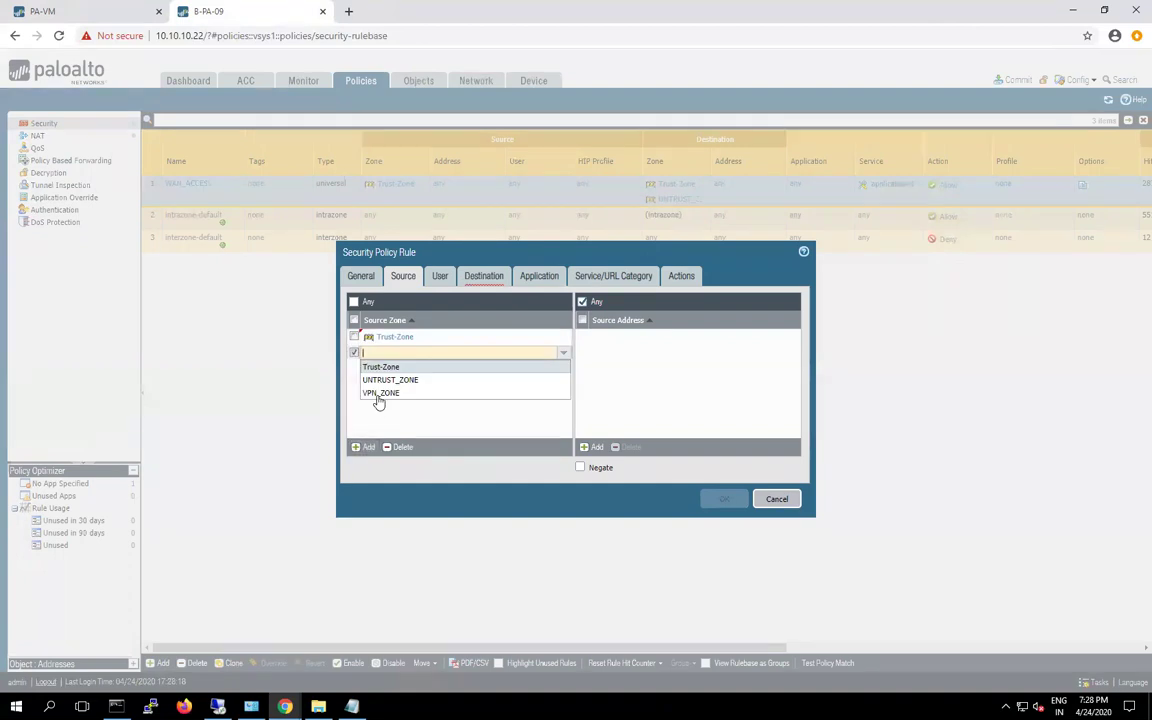
left_click(379, 394)
left_click(468, 310)
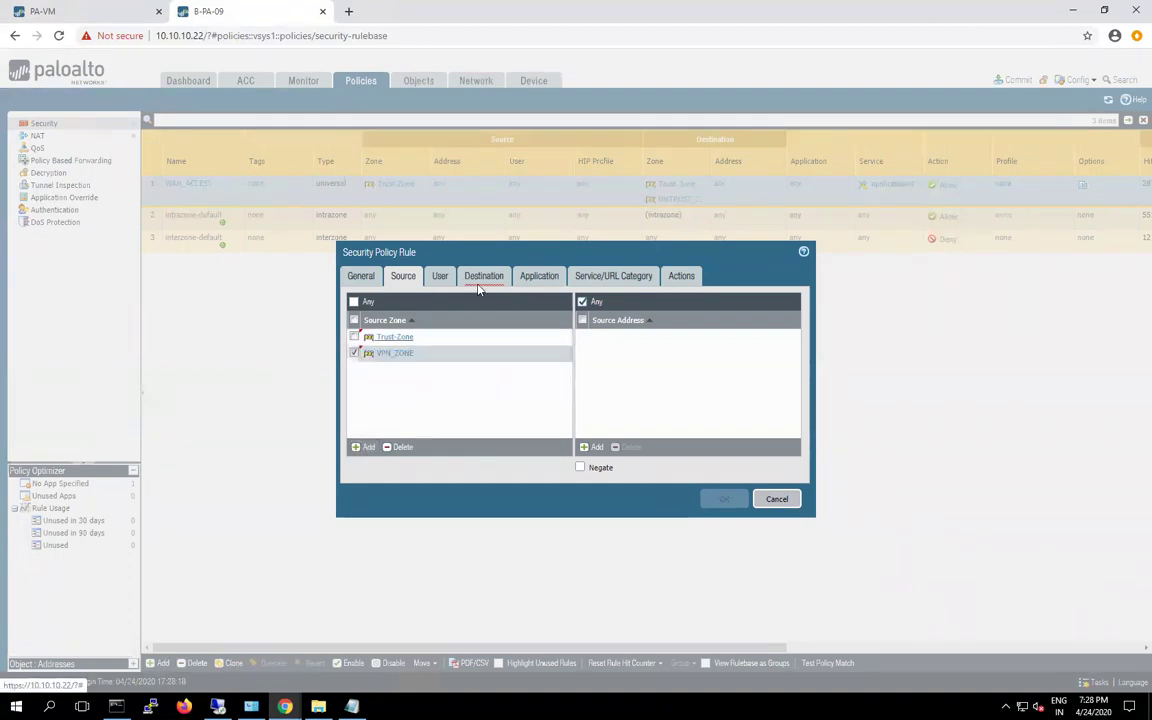
Add VPN_ZONE and Trust-Zone as the rule's destination zones.
left_click(481, 284)
left_click(367, 448)
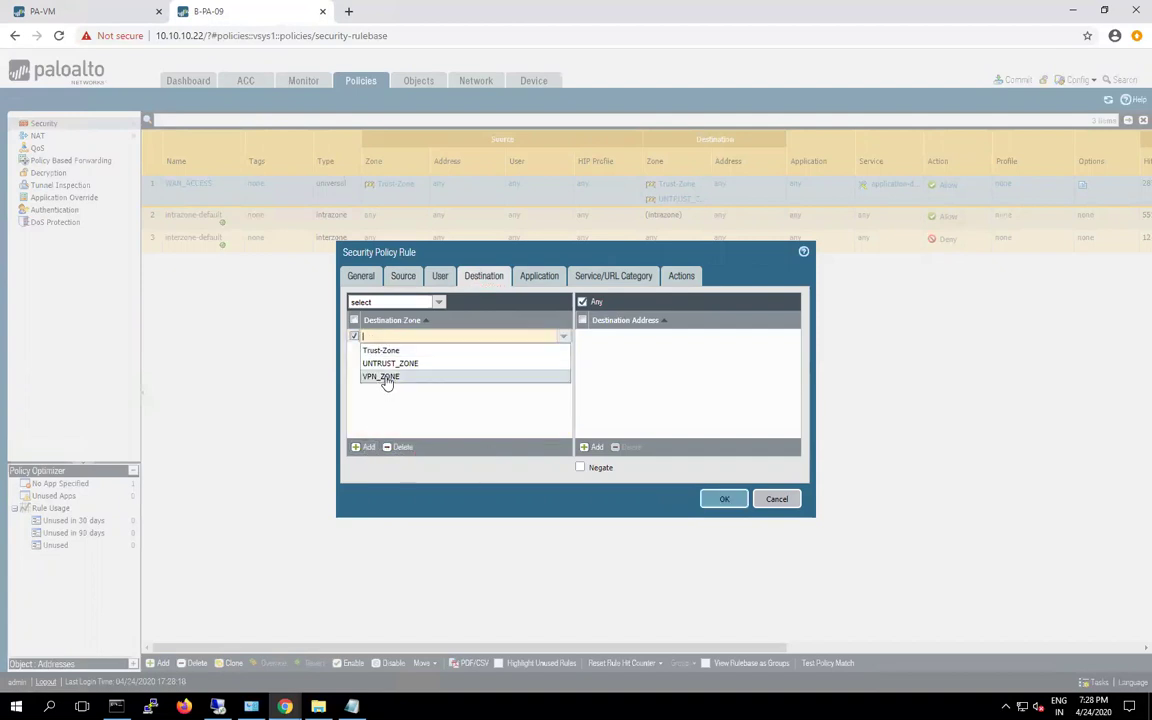
left_click(384, 377)
left_click(362, 447)
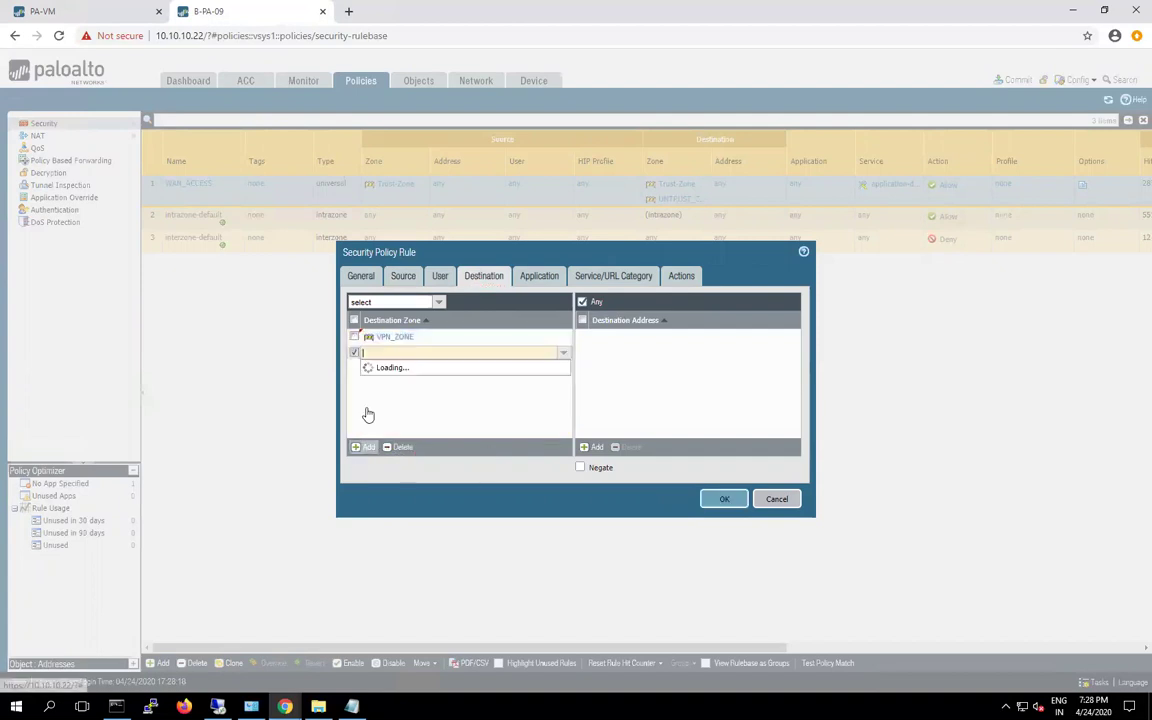
left_click(385, 368)
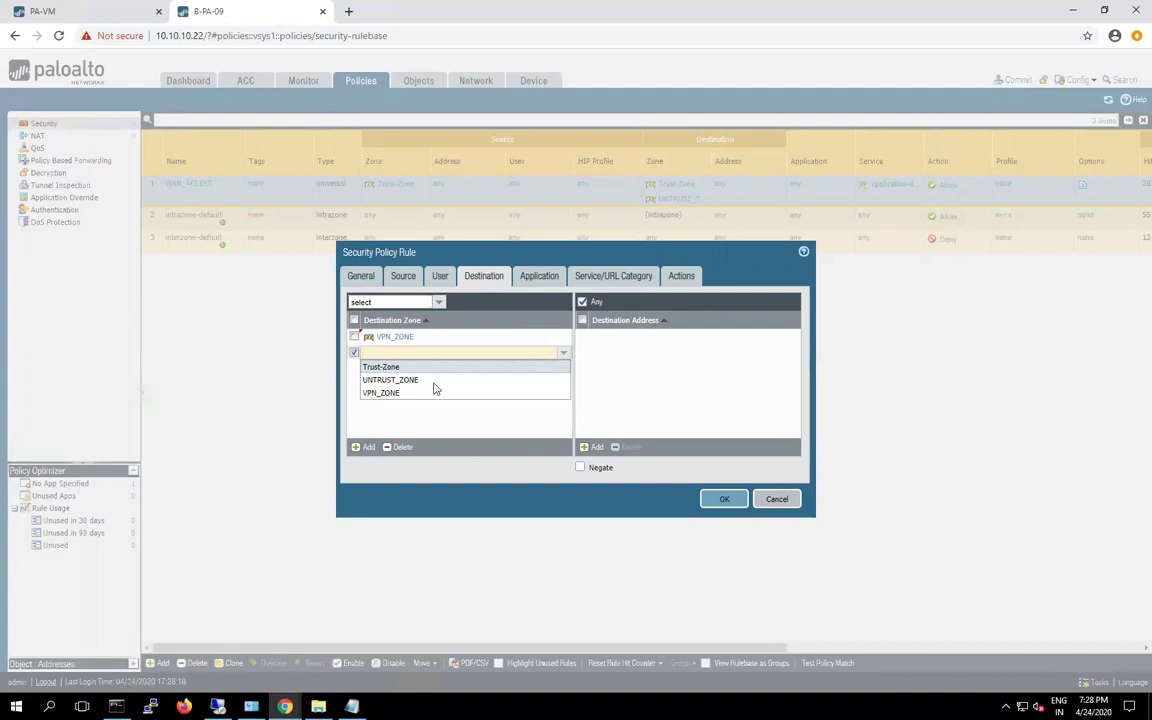
Review the remaining tabs, save VPN_Rule, and move it to the top above WAN_ACCESS.
left_click(538, 278)
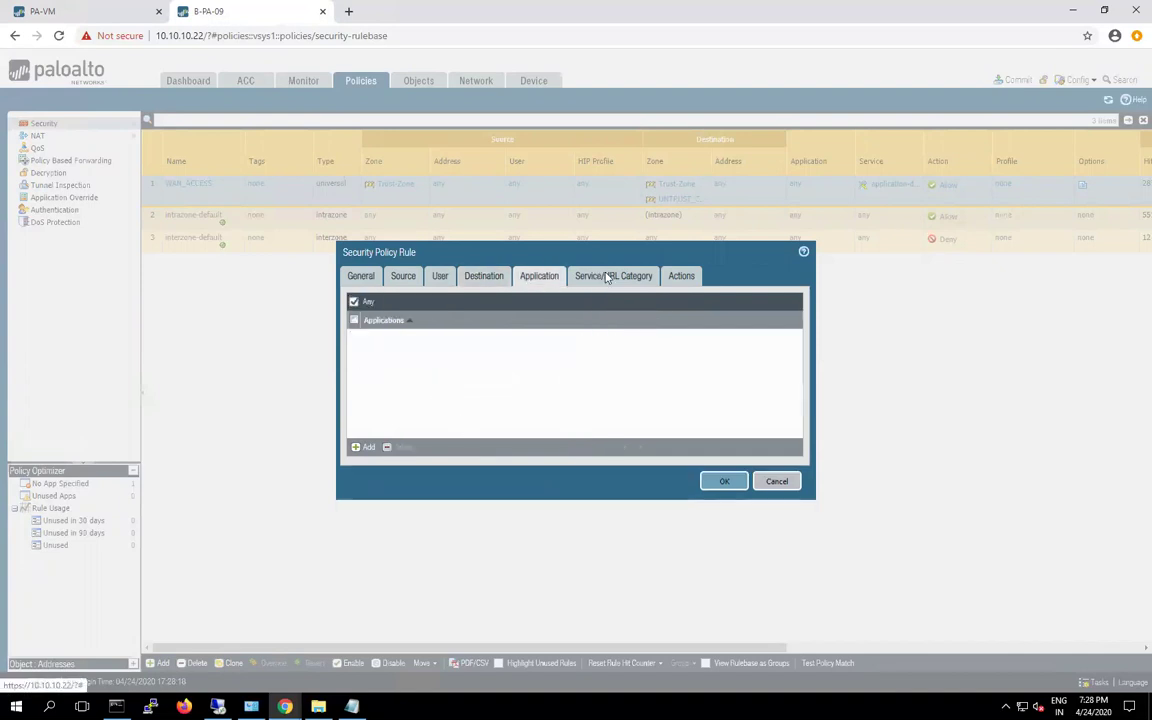
left_click(613, 277)
left_click(685, 277)
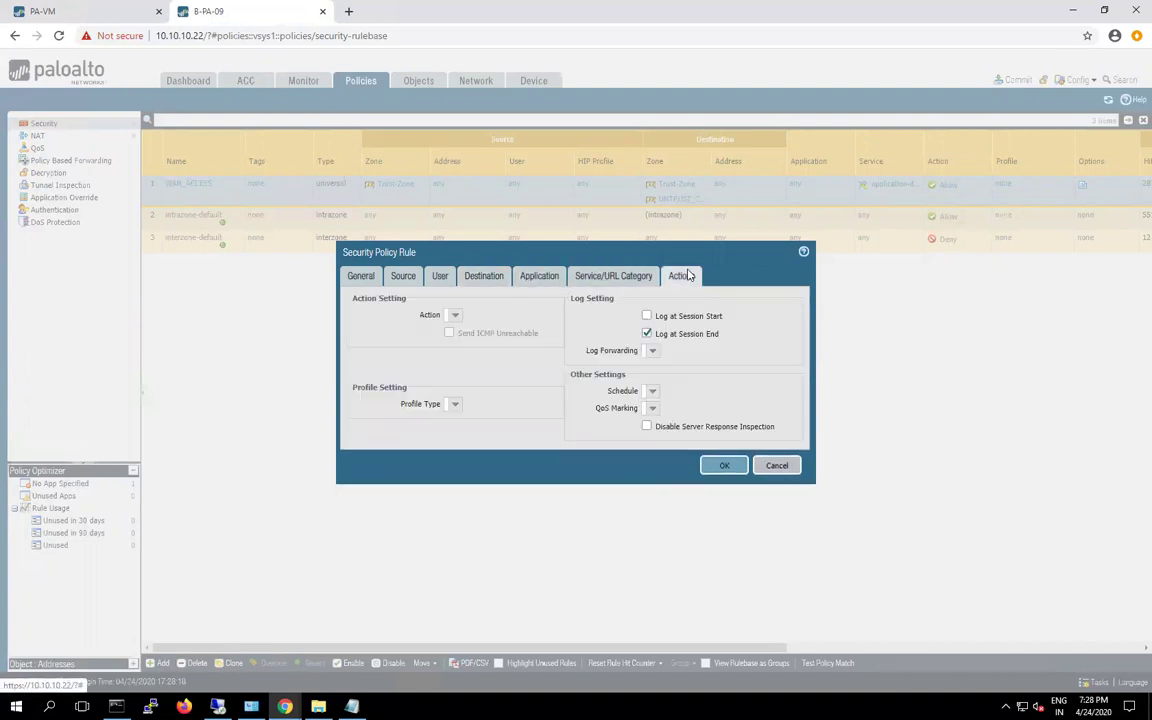
left_click(724, 468)
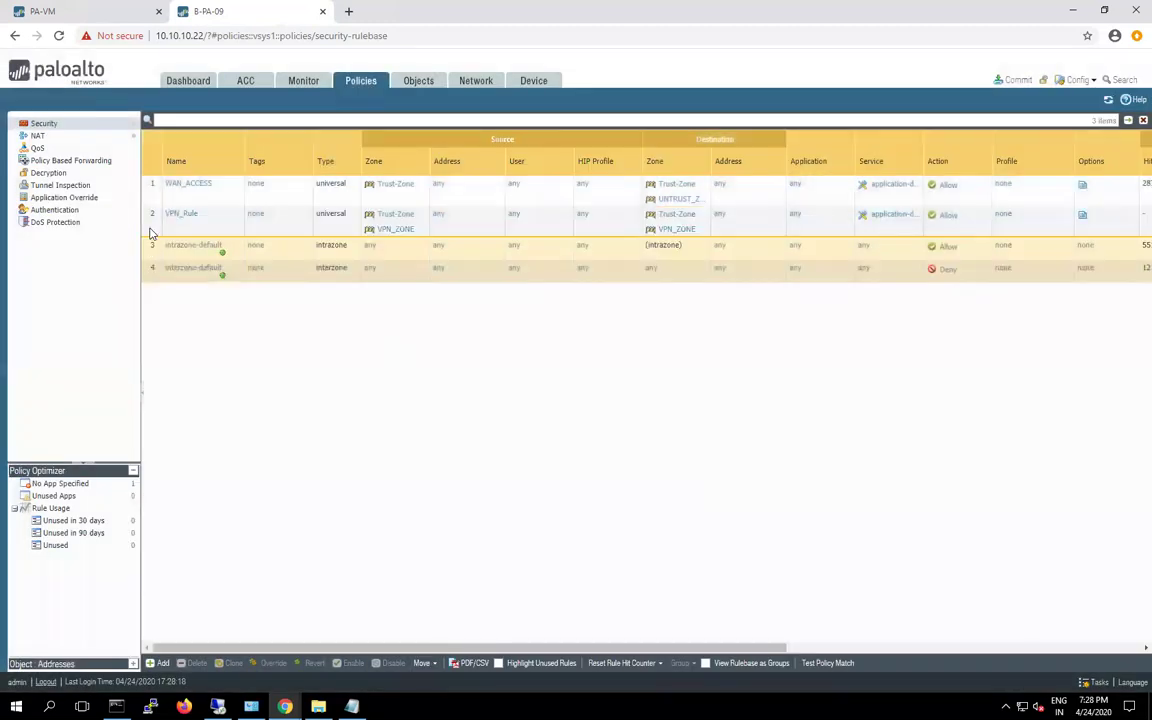
left_click(151, 228)
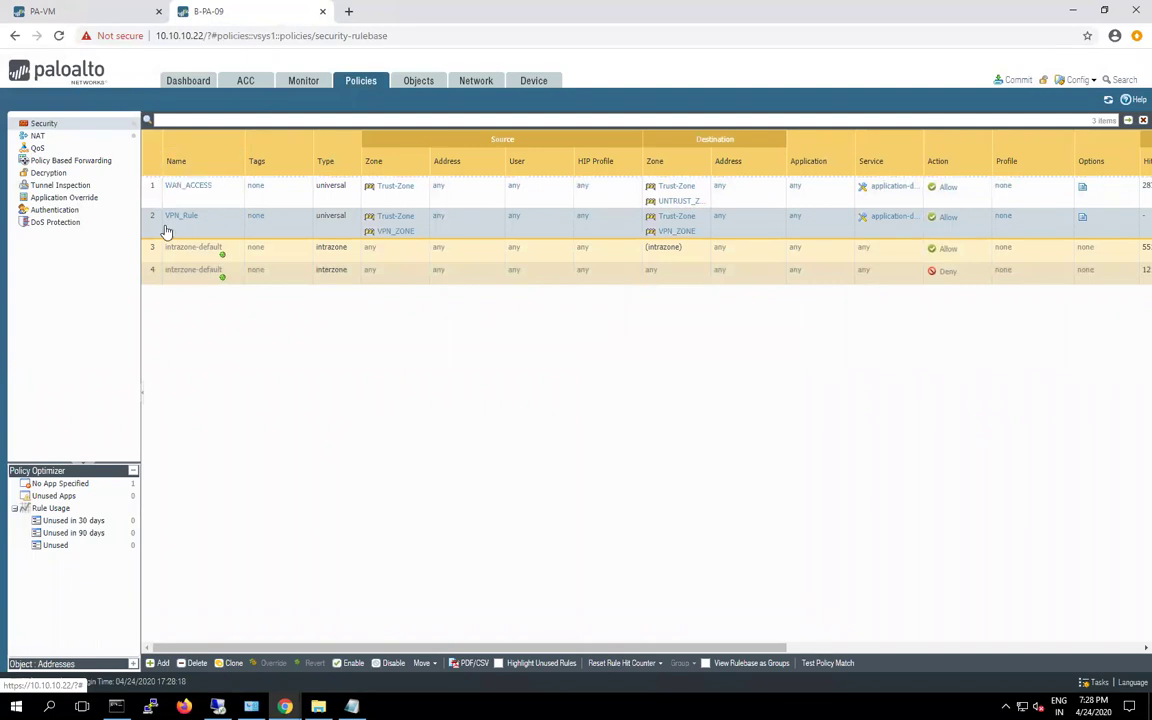
left_click_drag(155, 202, 159, 240)
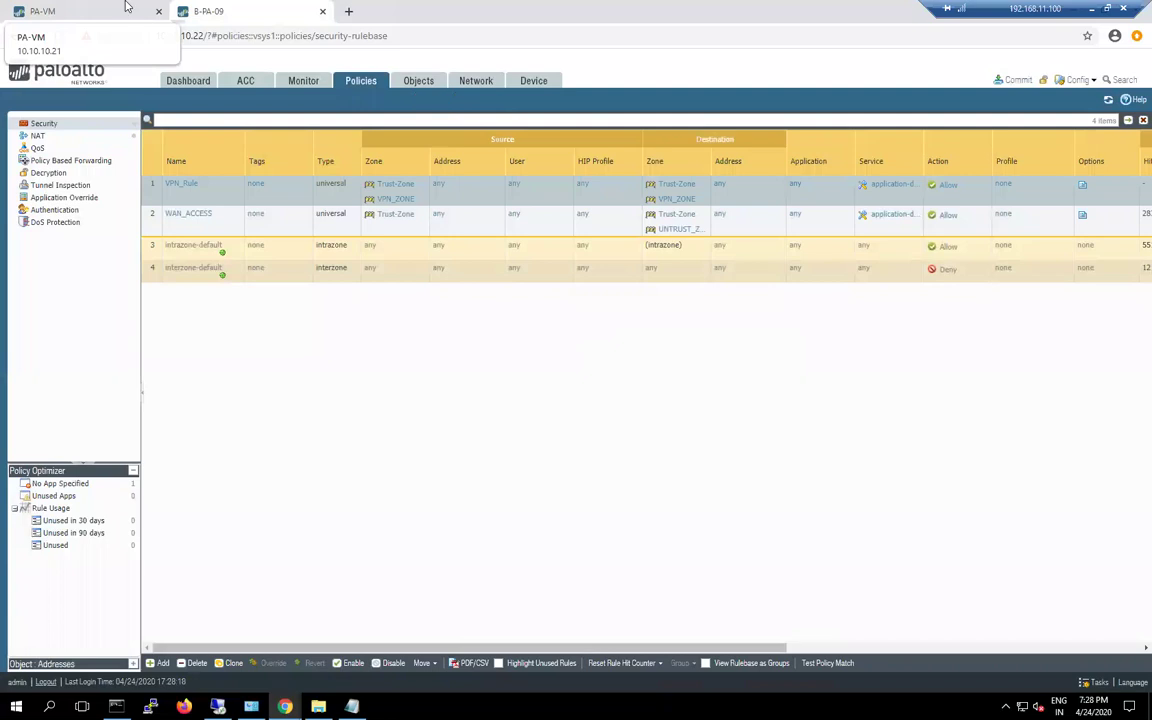
On PA-VM, open virtual router PA_VR-01's static routes, showing ISP-Route for 0.0.0.0/0.
left_click(127, 9)
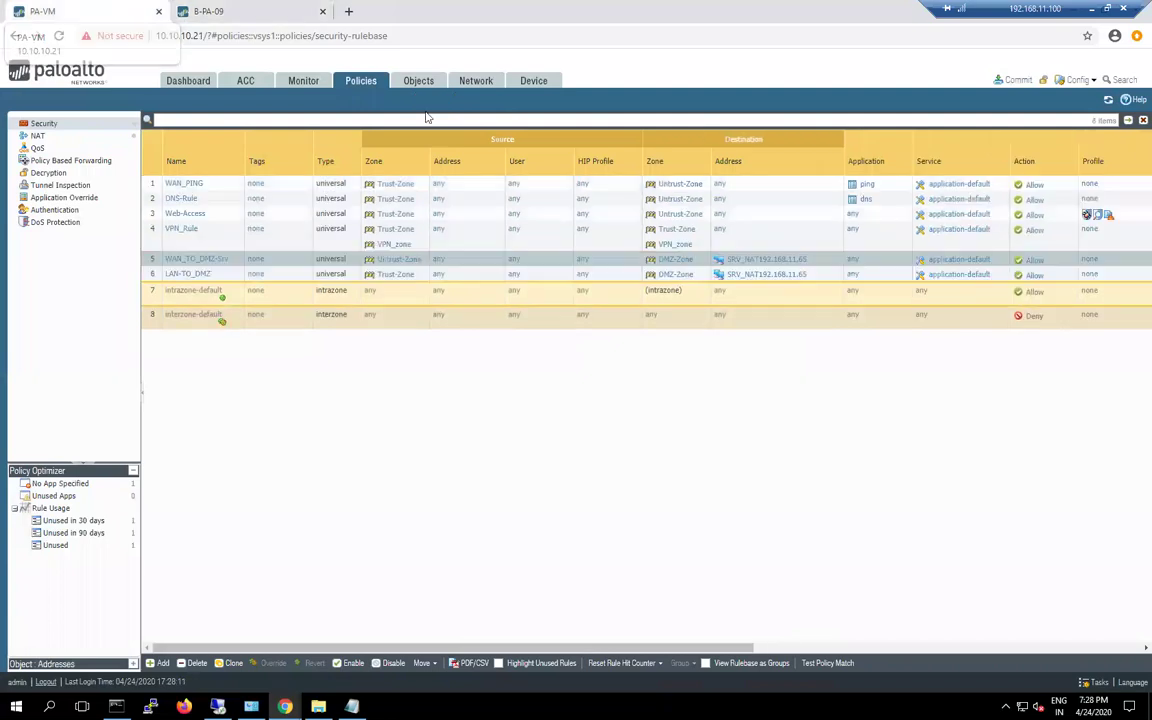
left_click(477, 84)
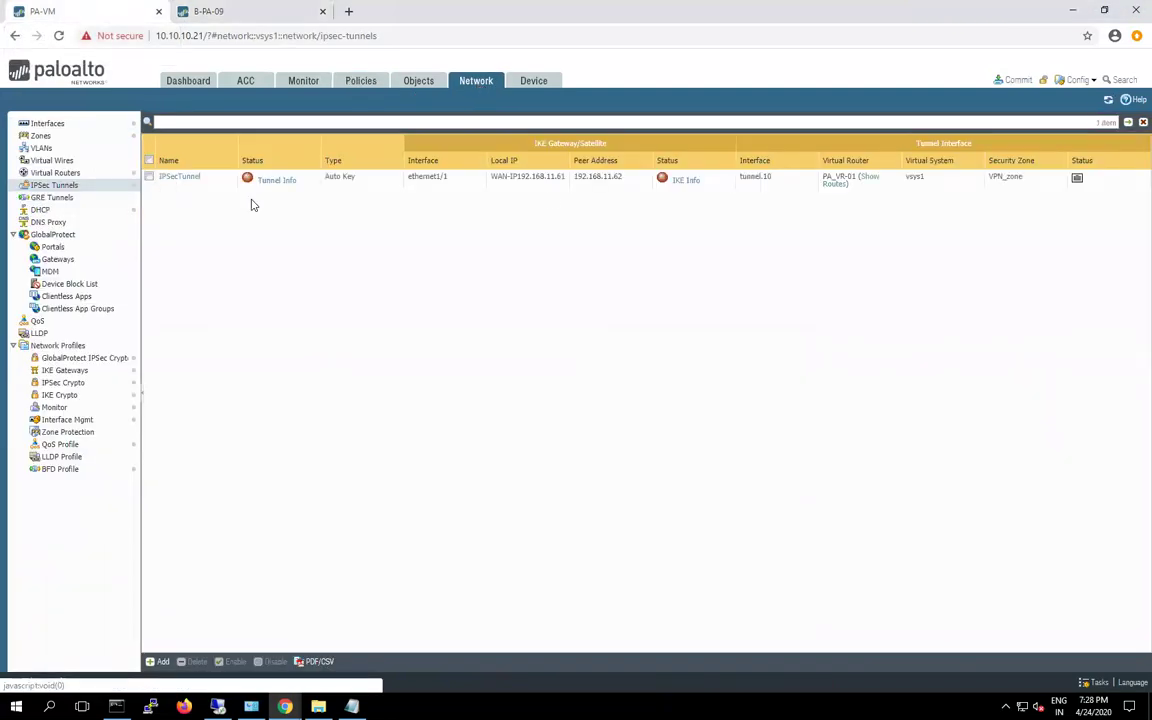
left_click(62, 162)
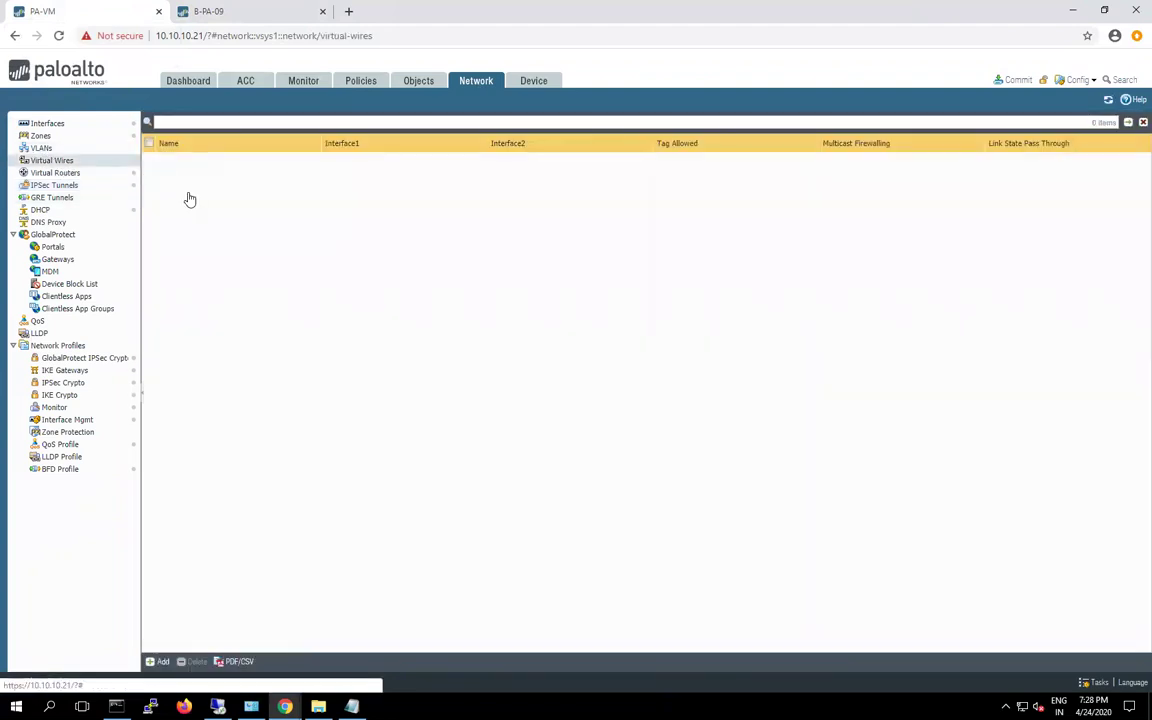
left_click(52, 173)
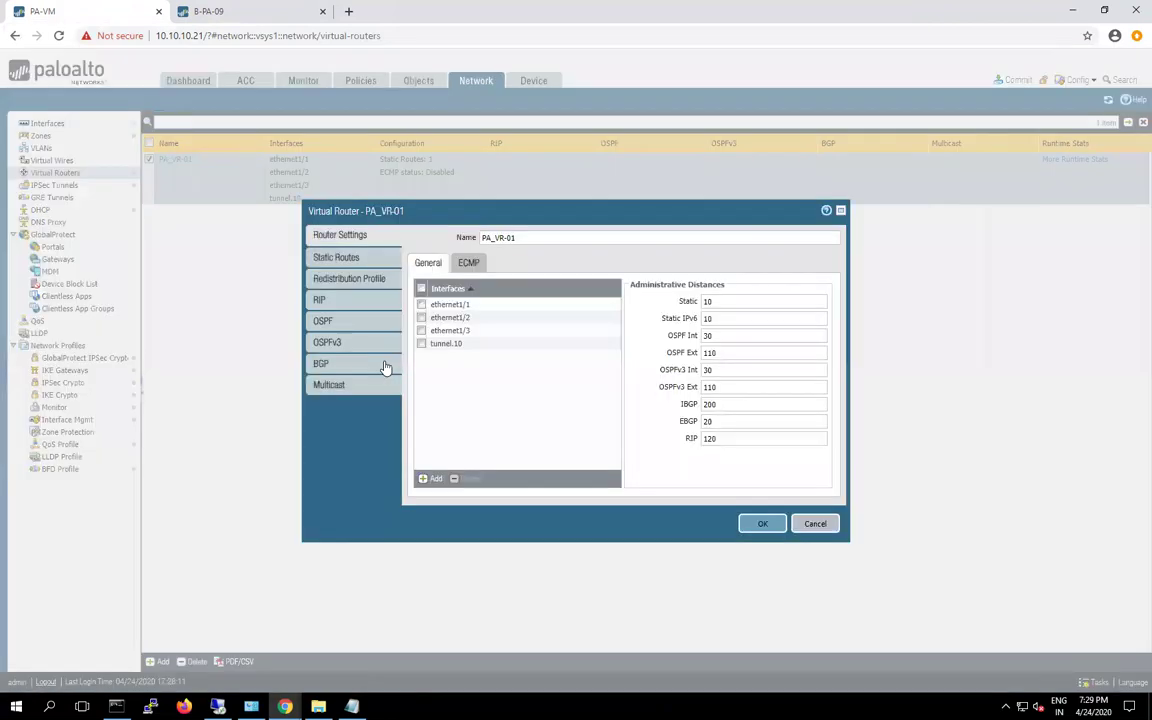
left_click(336, 258)
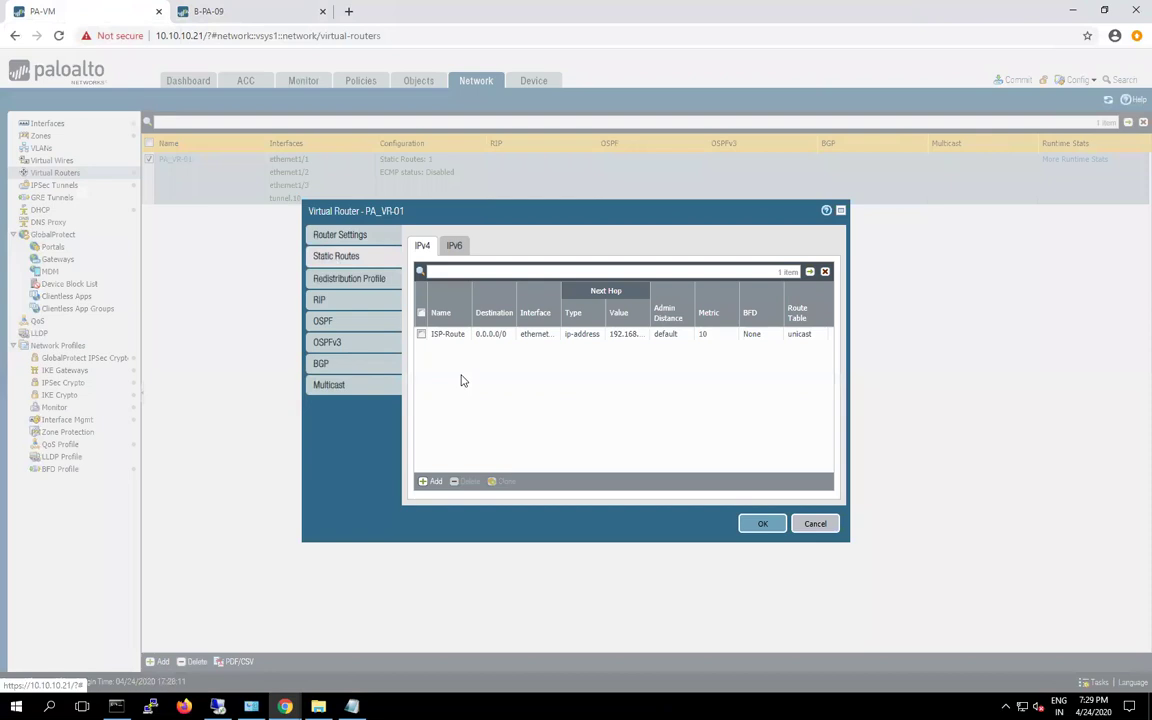
Start a new static route named VPN_route with destination 30.30.30.0/24.
left_click(436, 484)
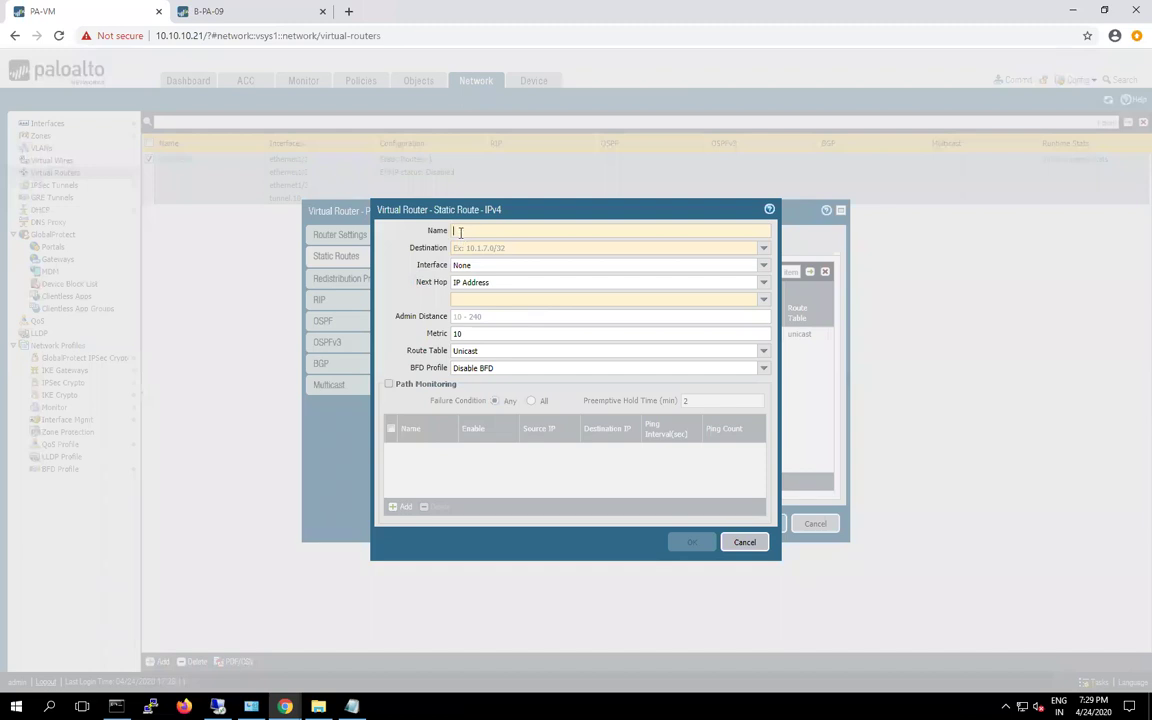
type("VR")
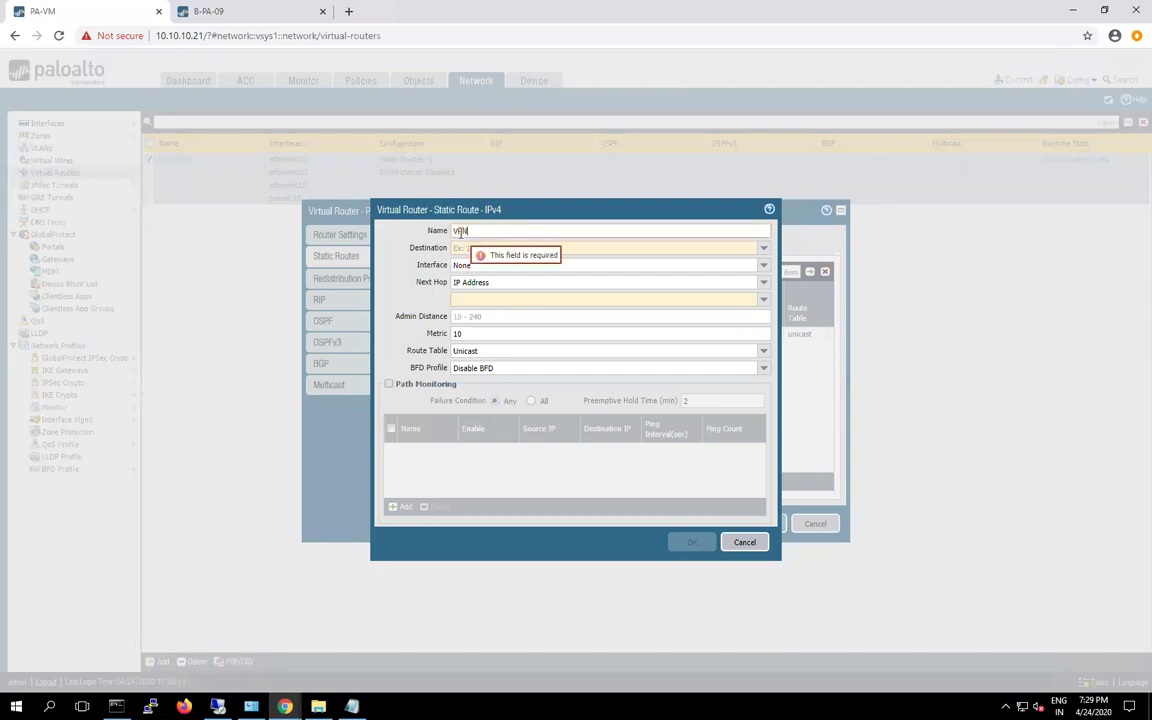
left_click(462, 249)
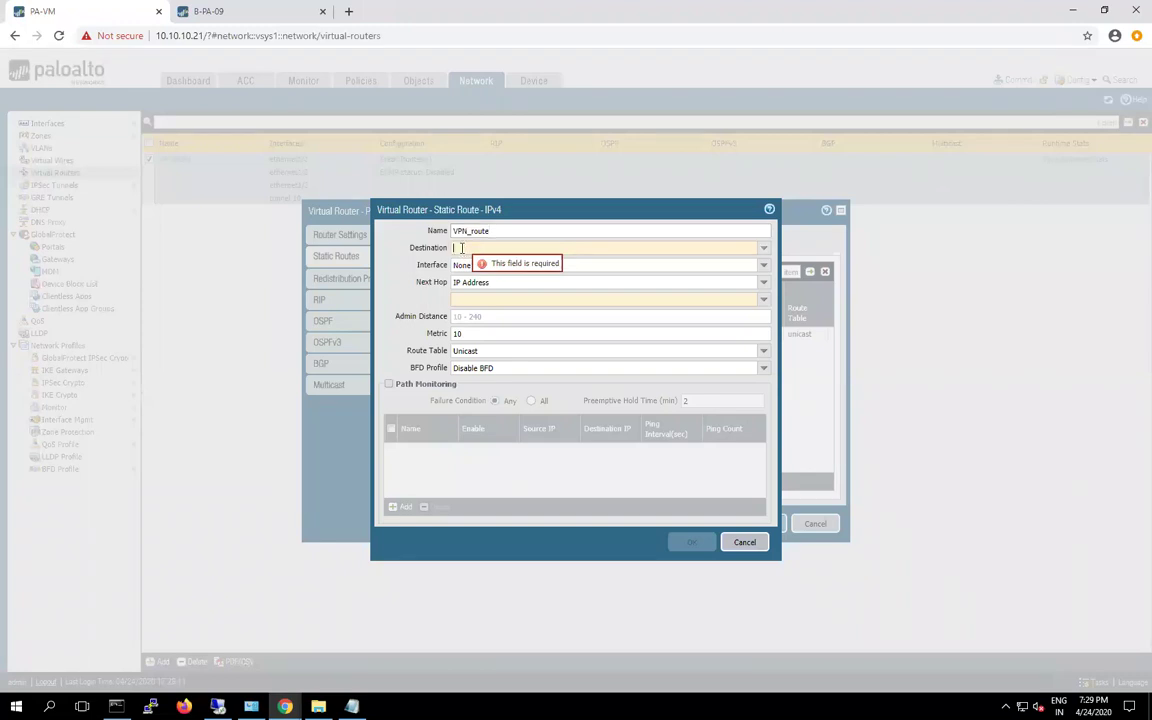
type("30")
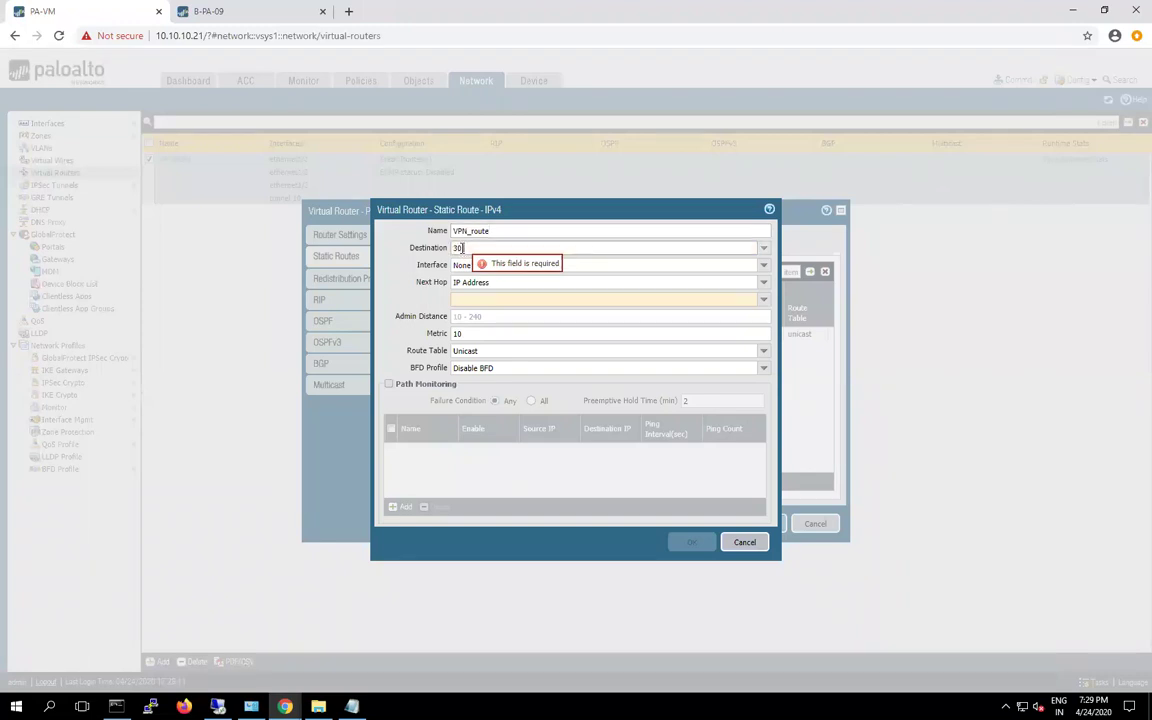
type(".30.30.")
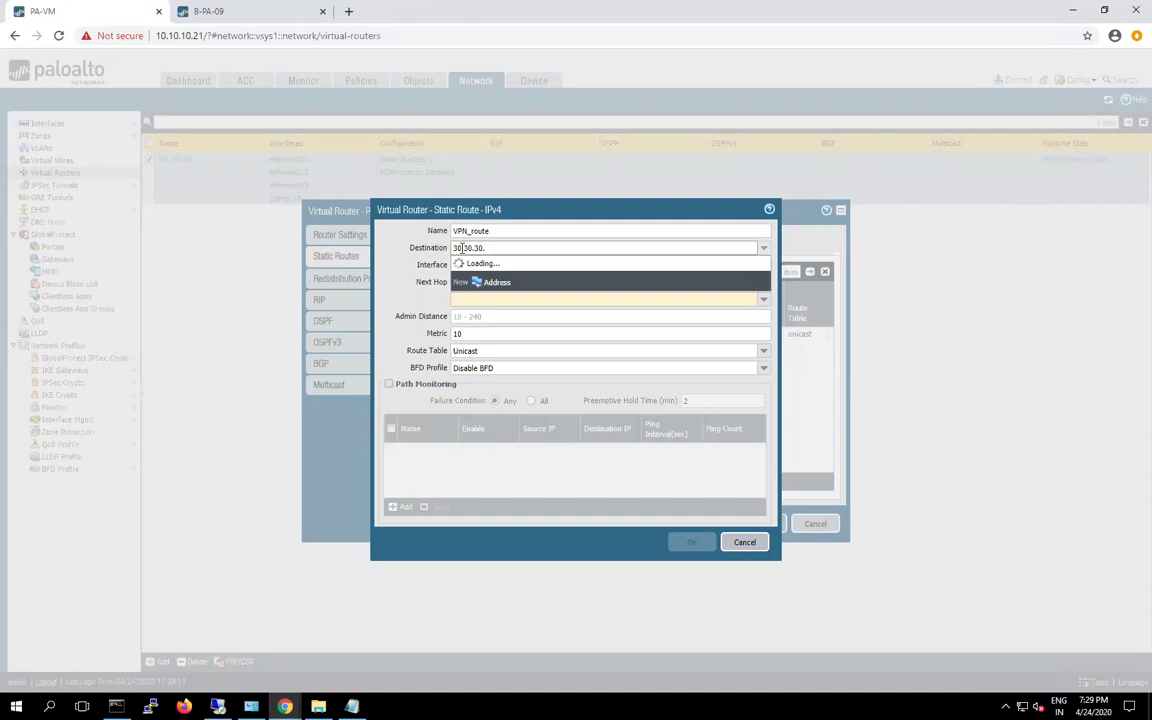
type("0/0")
key("BackSpace")
type("2")
key("BackSpace")
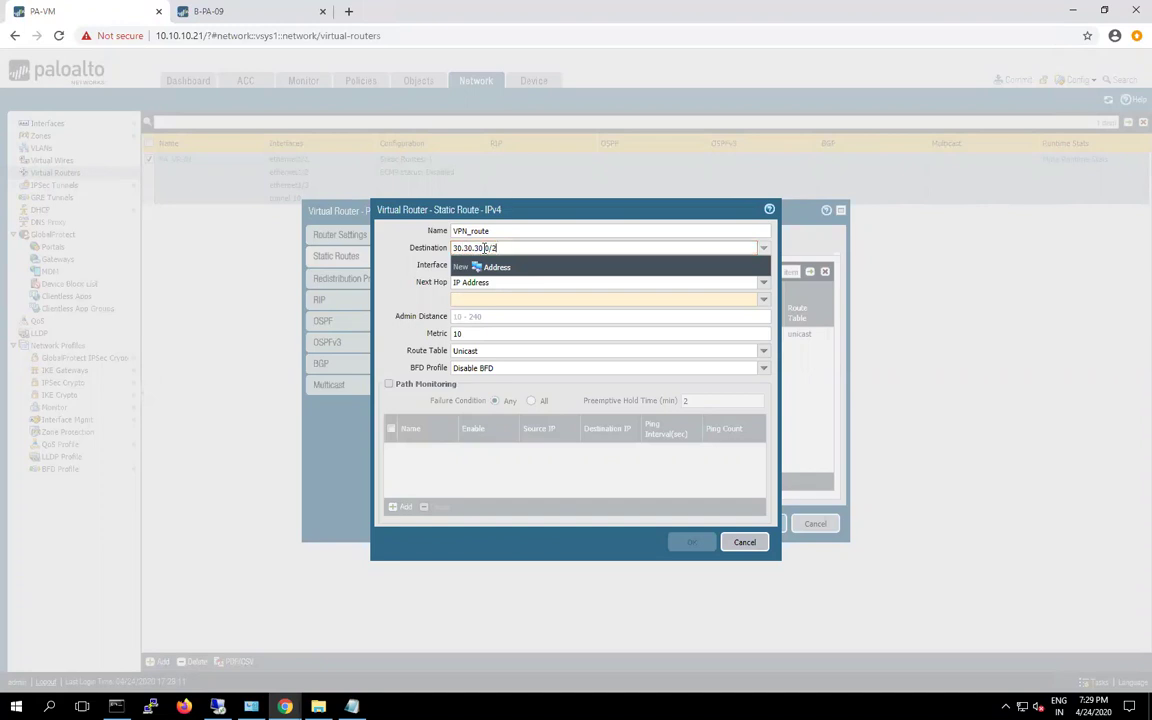
type("4")
left_click(410, 310)
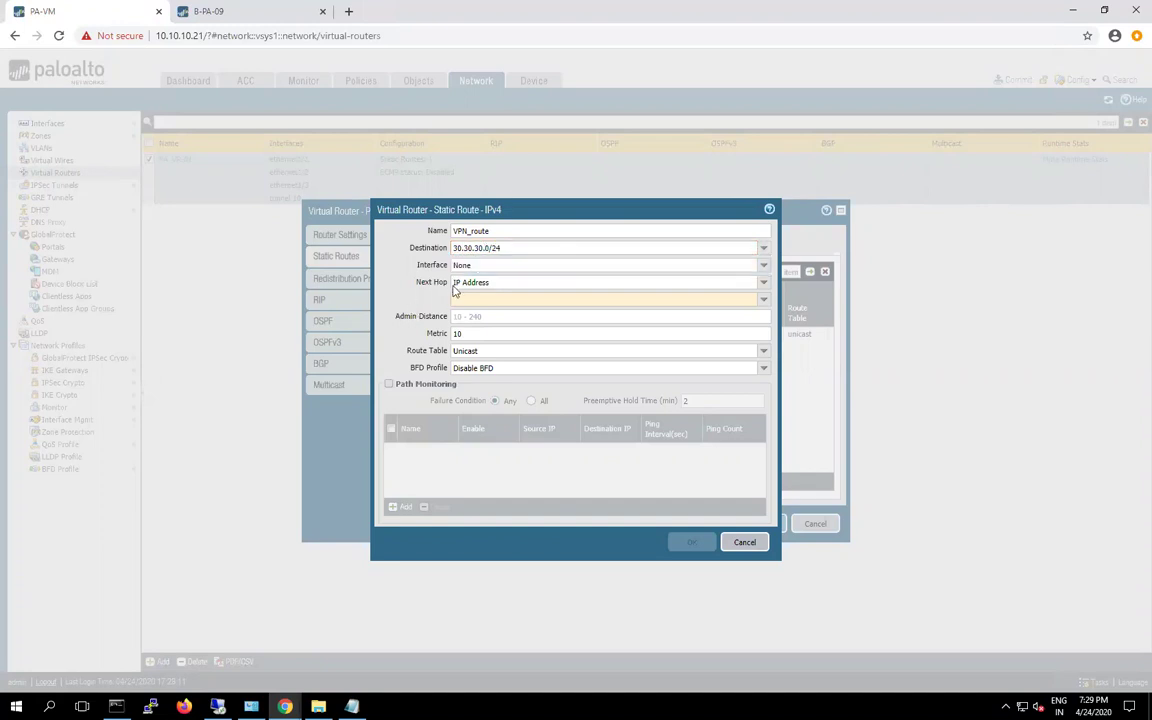
Route it out interface tunnel.10 with next hop IP address 10.10.10.12.
left_click(763, 288)
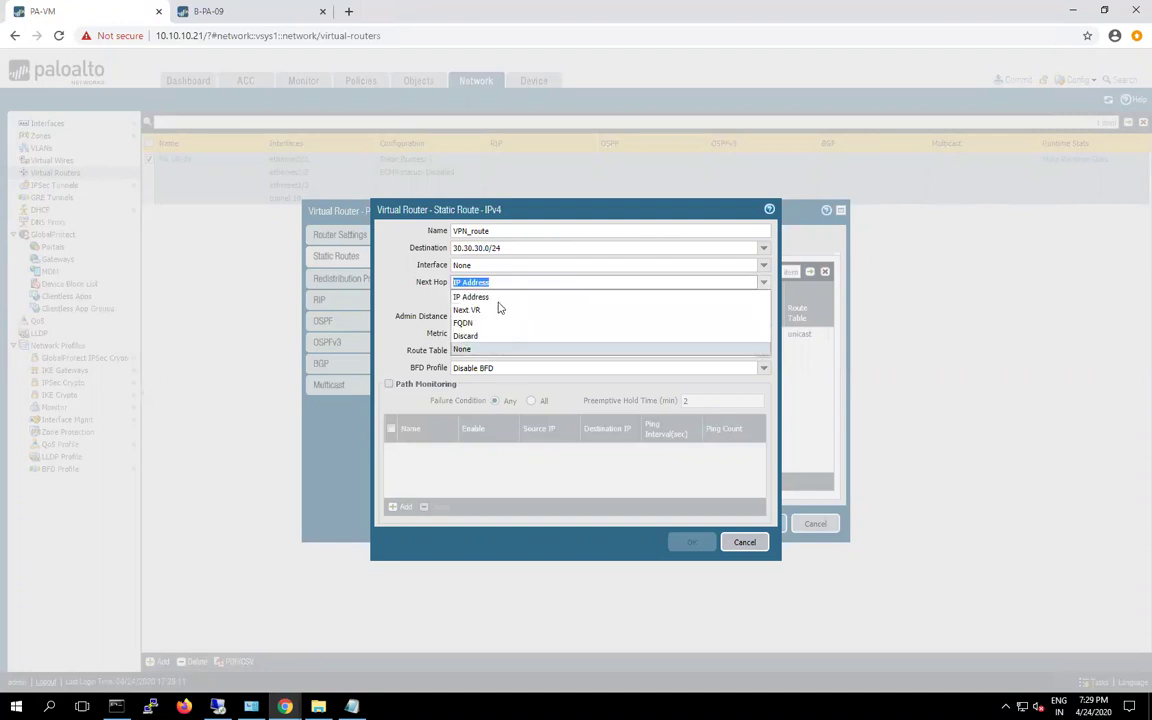
left_click(763, 265)
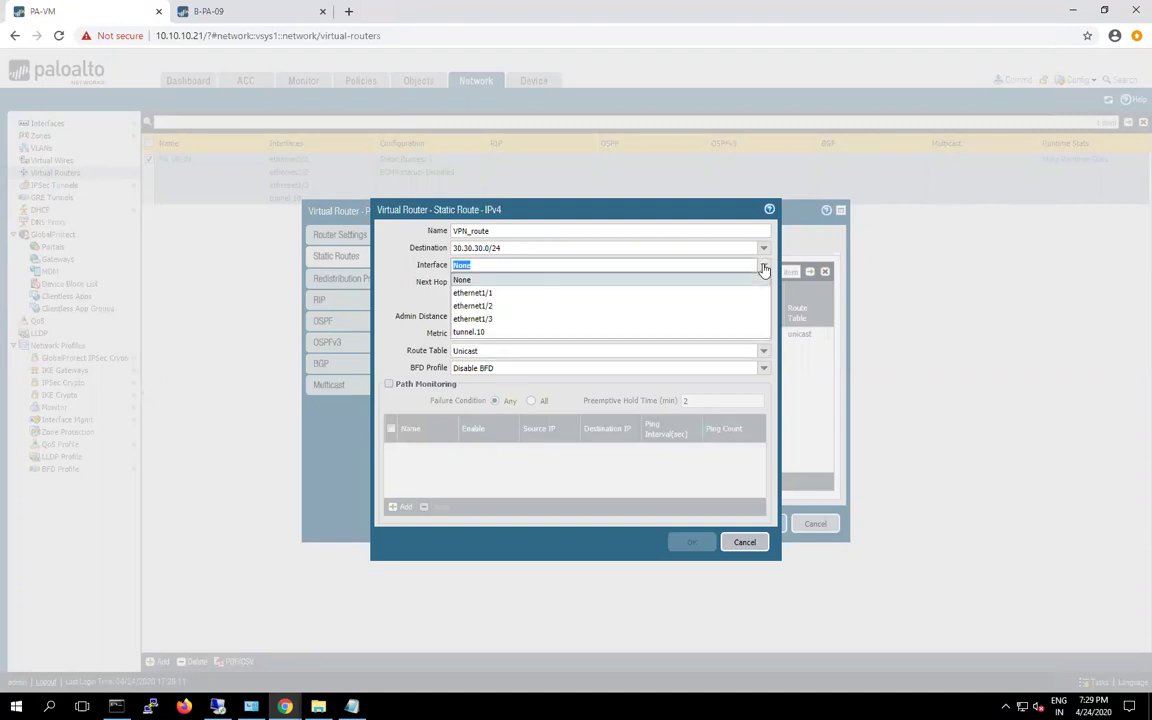
left_click(480, 332)
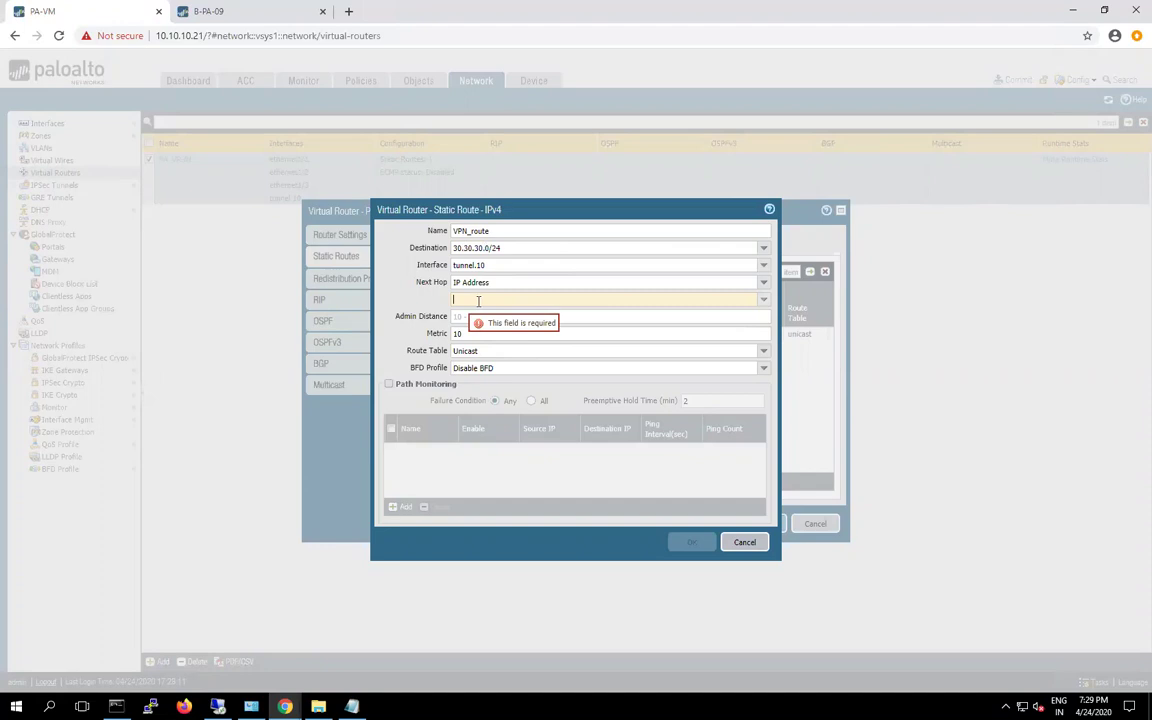
type("1")
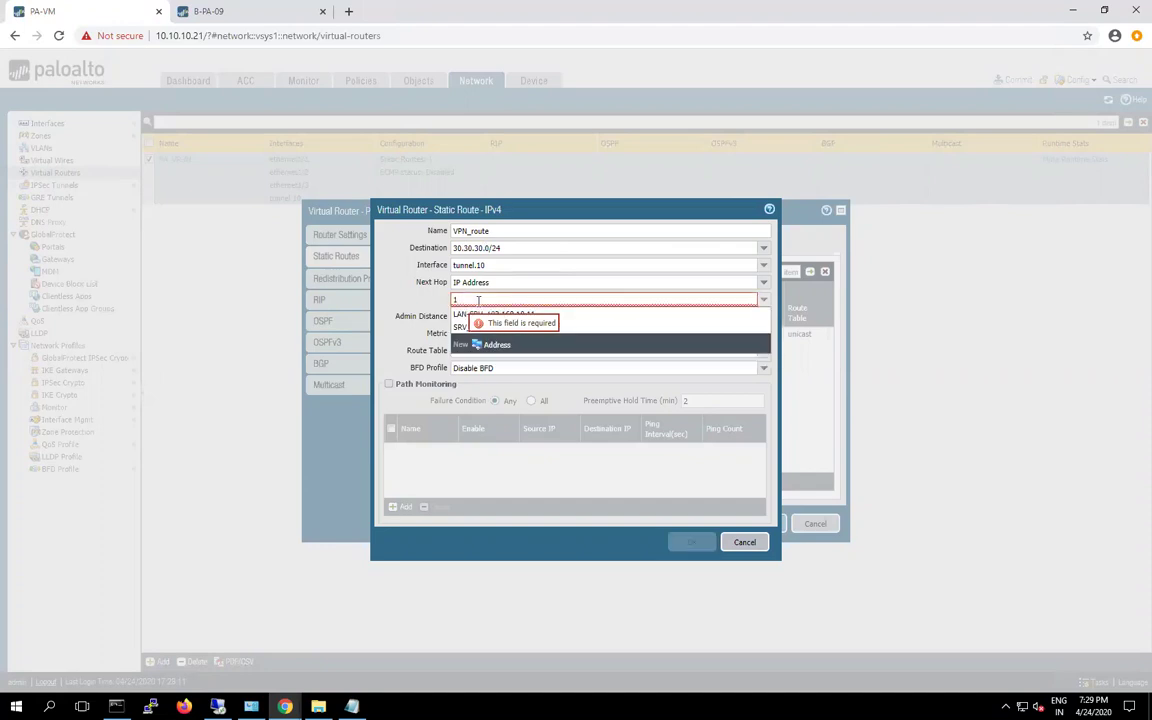
type("1.10.10.12")
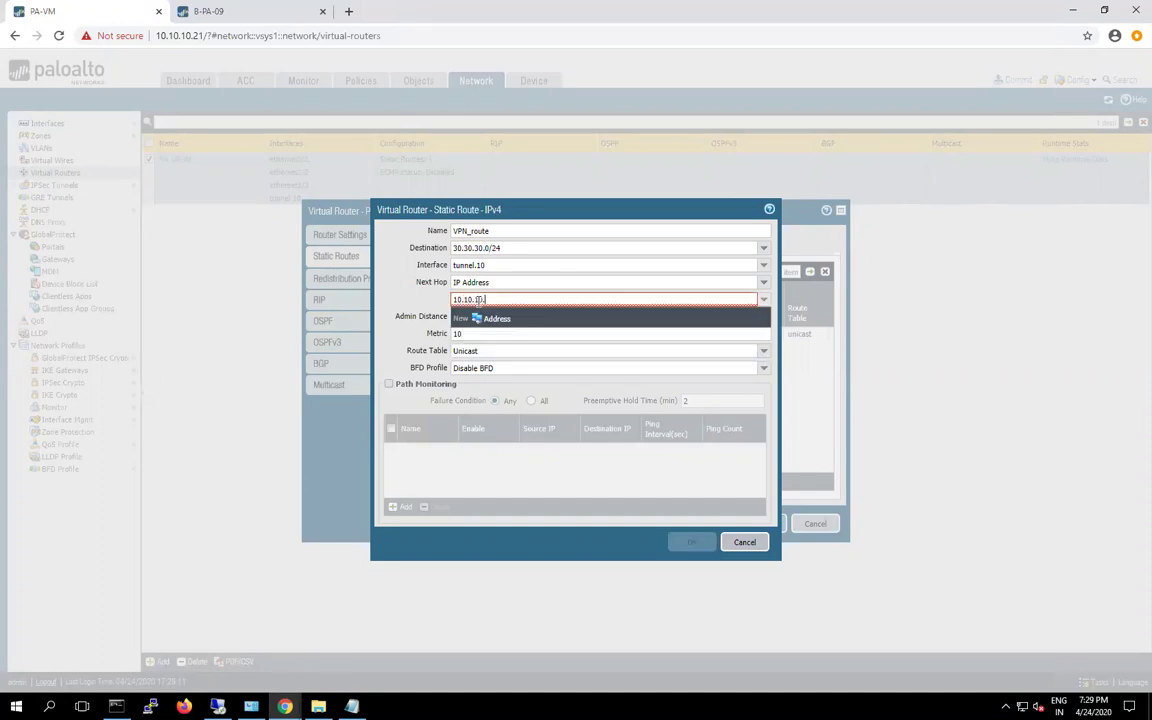
left_click(356, 313)
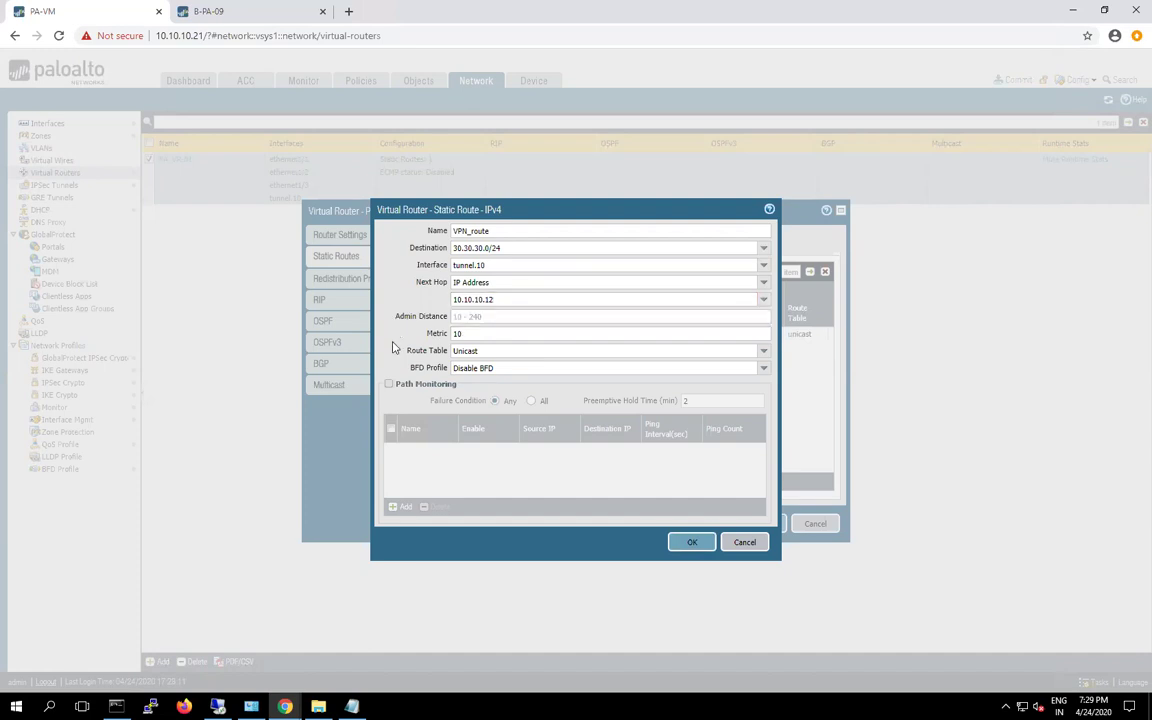
Check B-PA-09's tunnel interface addresses under Network > Interfaces > Tunnel.
left_click(266, 7)
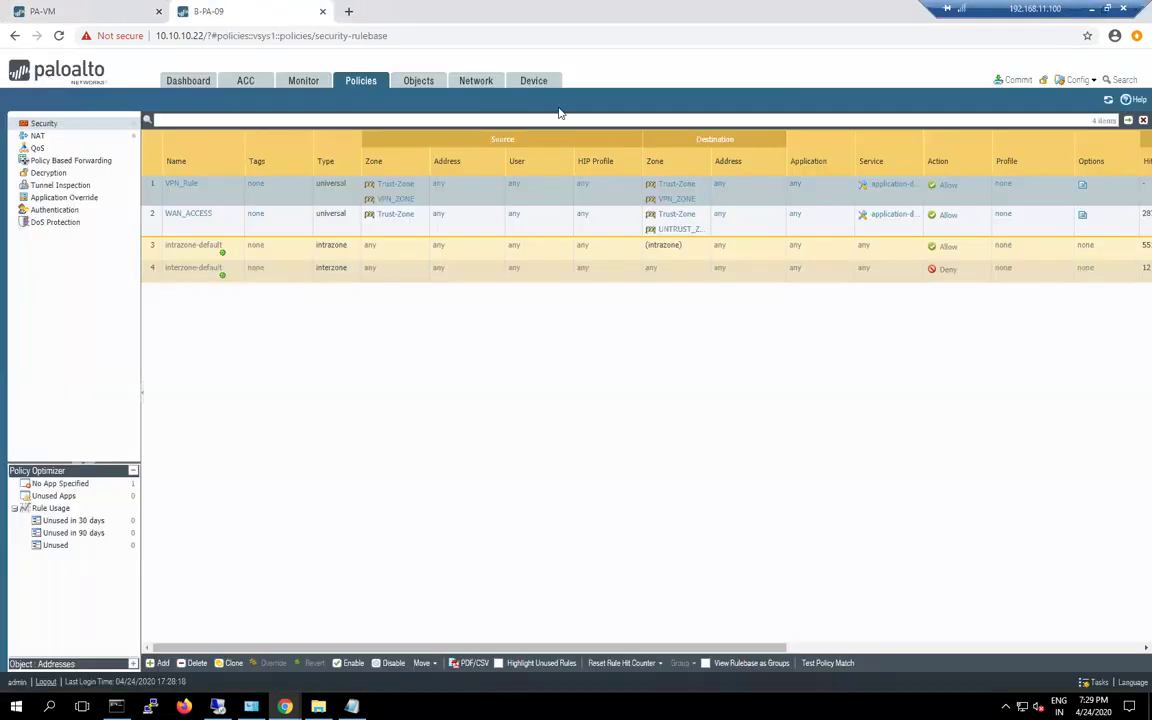
left_click(476, 81)
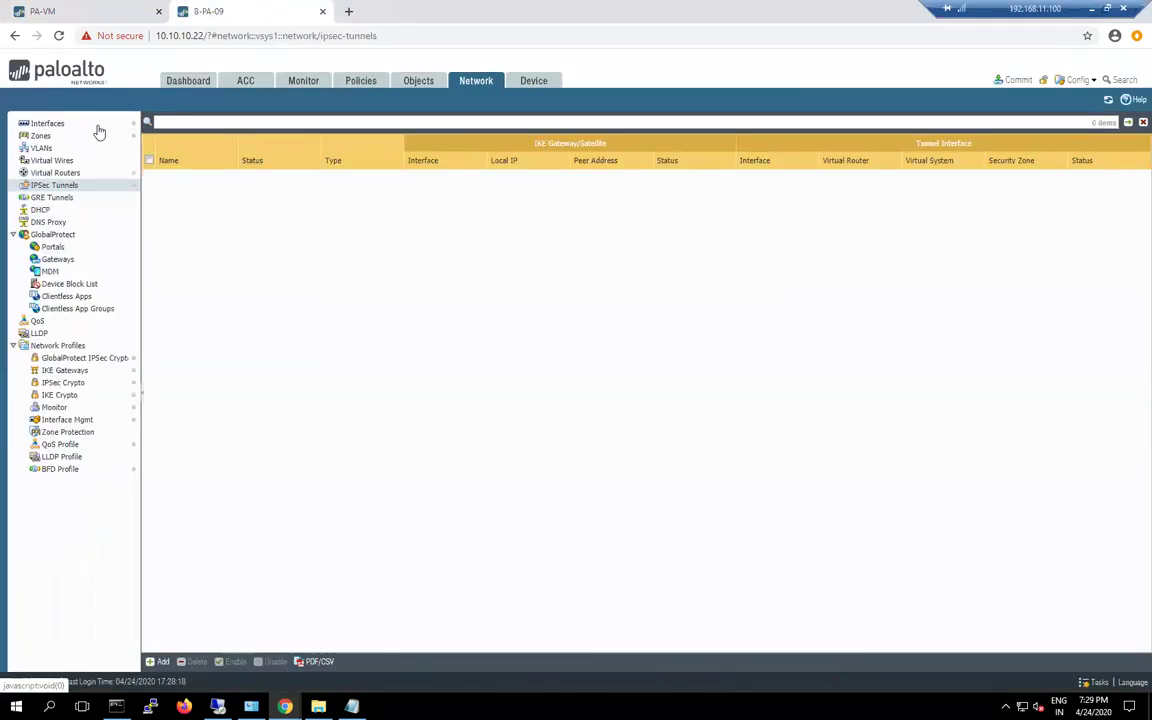
left_click(69, 128)
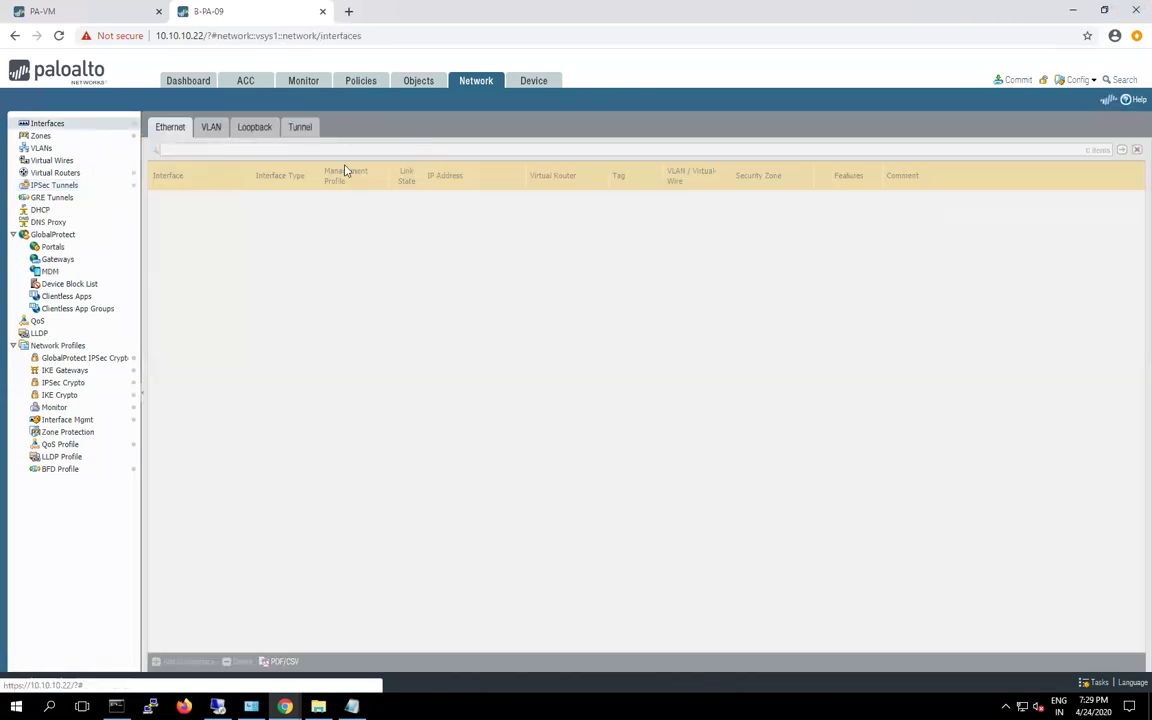
left_click(300, 128)
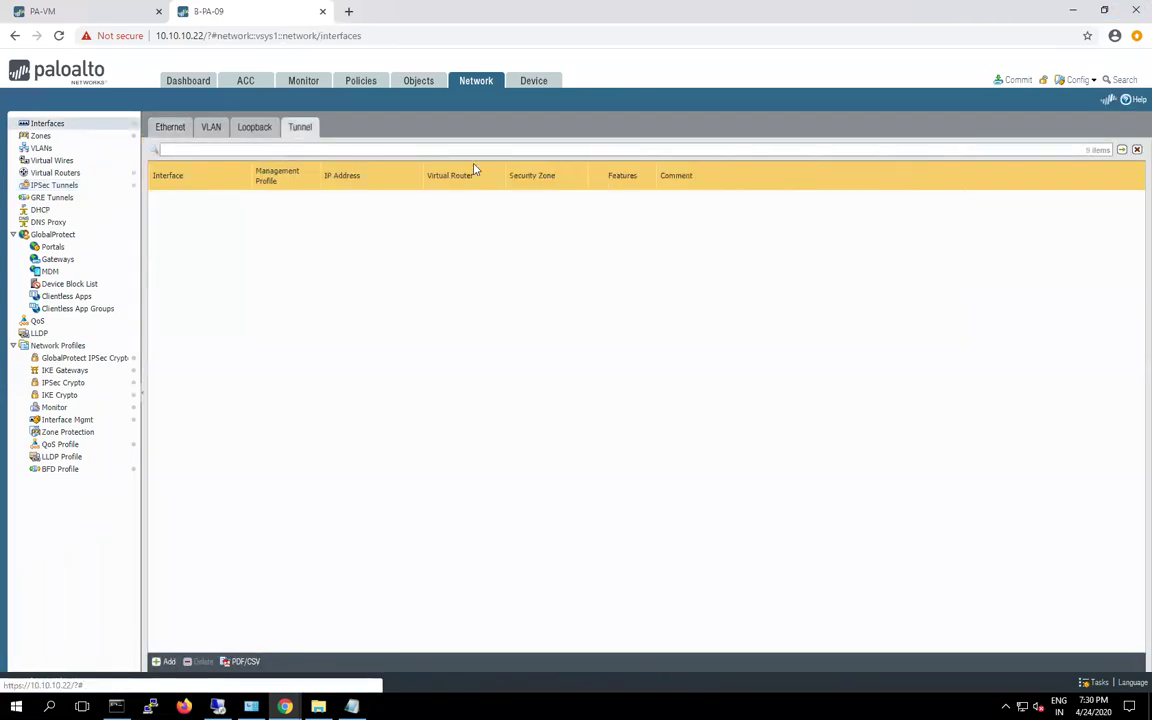
left_click(53, 12)
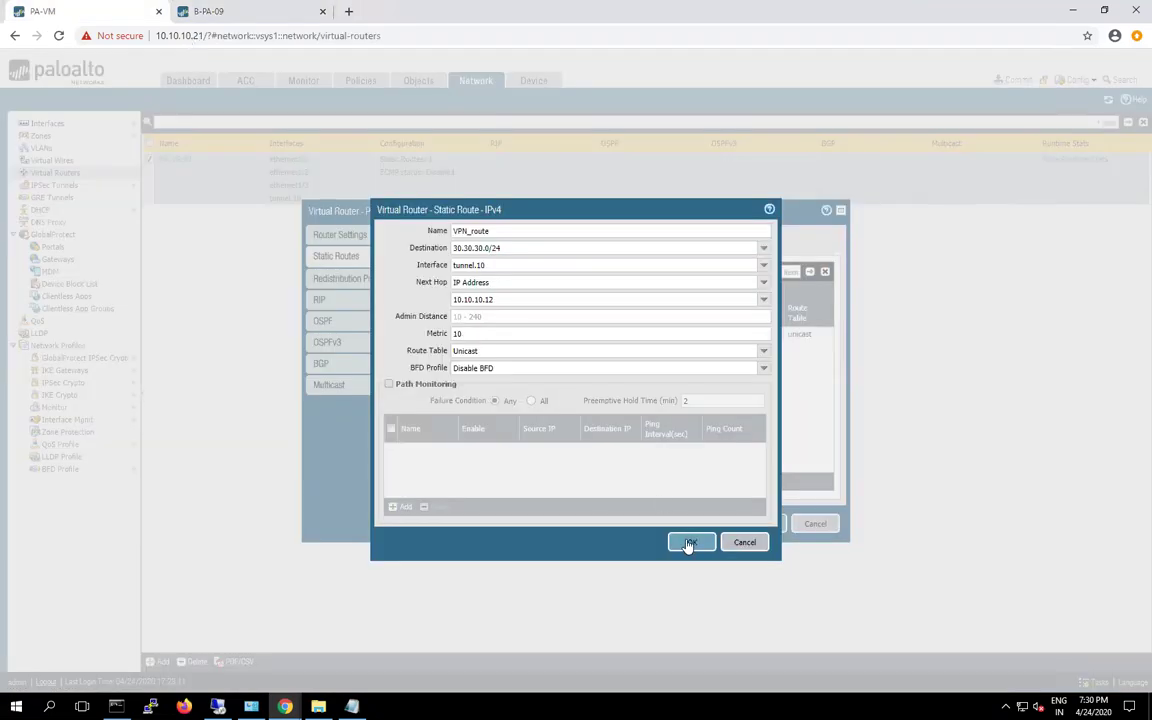
Save VPN_route in PA-VM's PA_VR-01, then open B-PA-09's PA_VM virtual router.
left_click(689, 543)
left_click(764, 526)
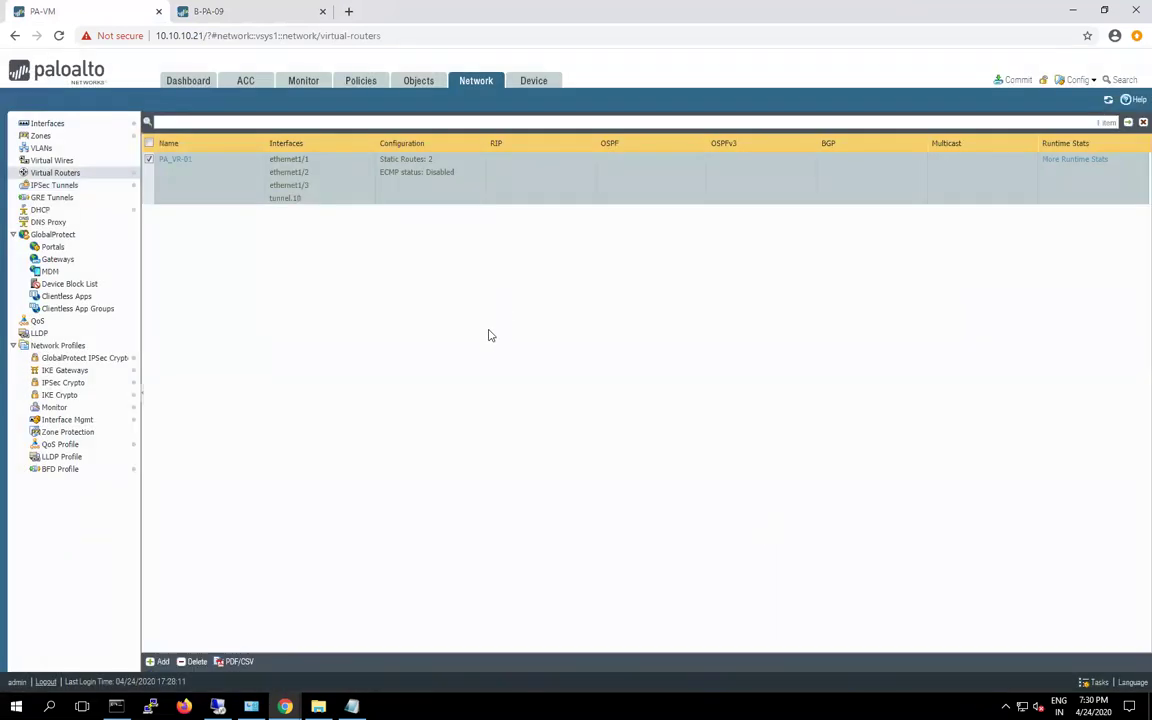
left_click(224, 12)
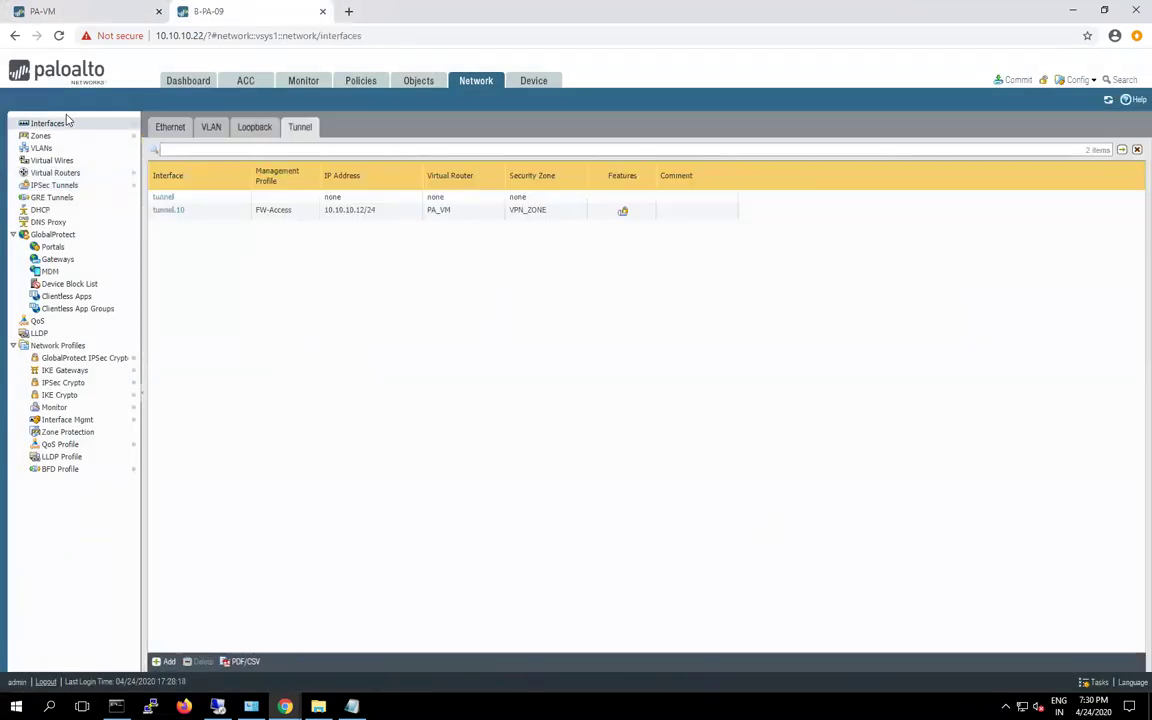
left_click(55, 174)
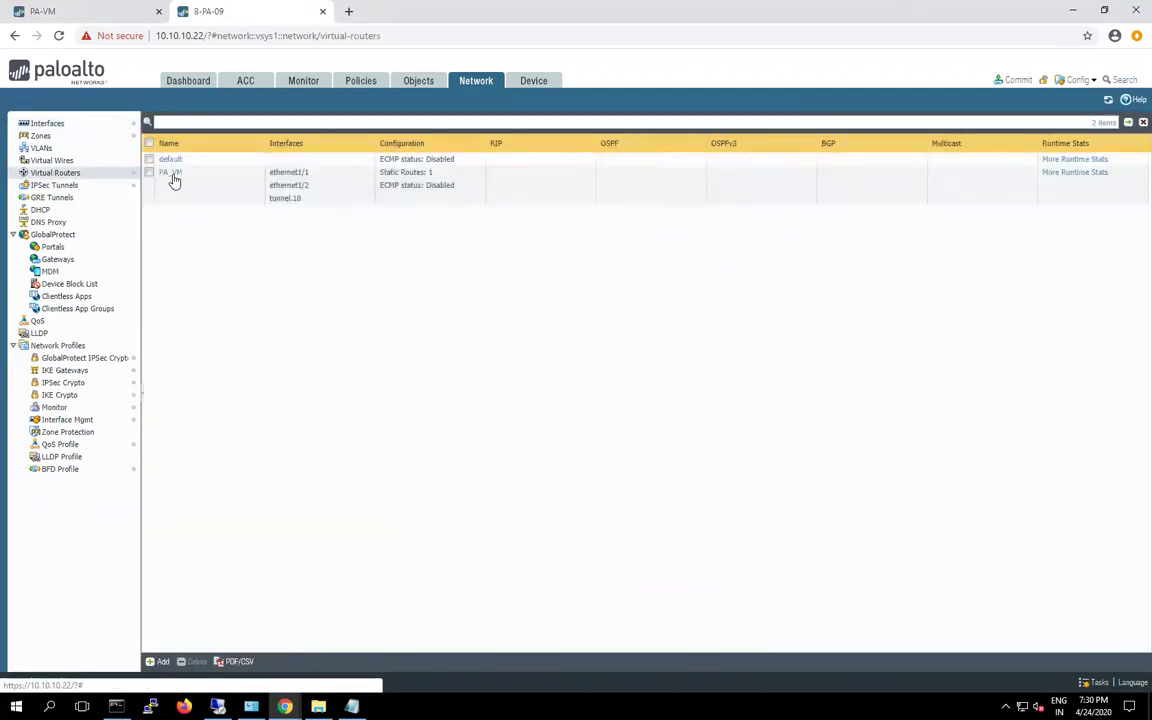
left_click(171, 174)
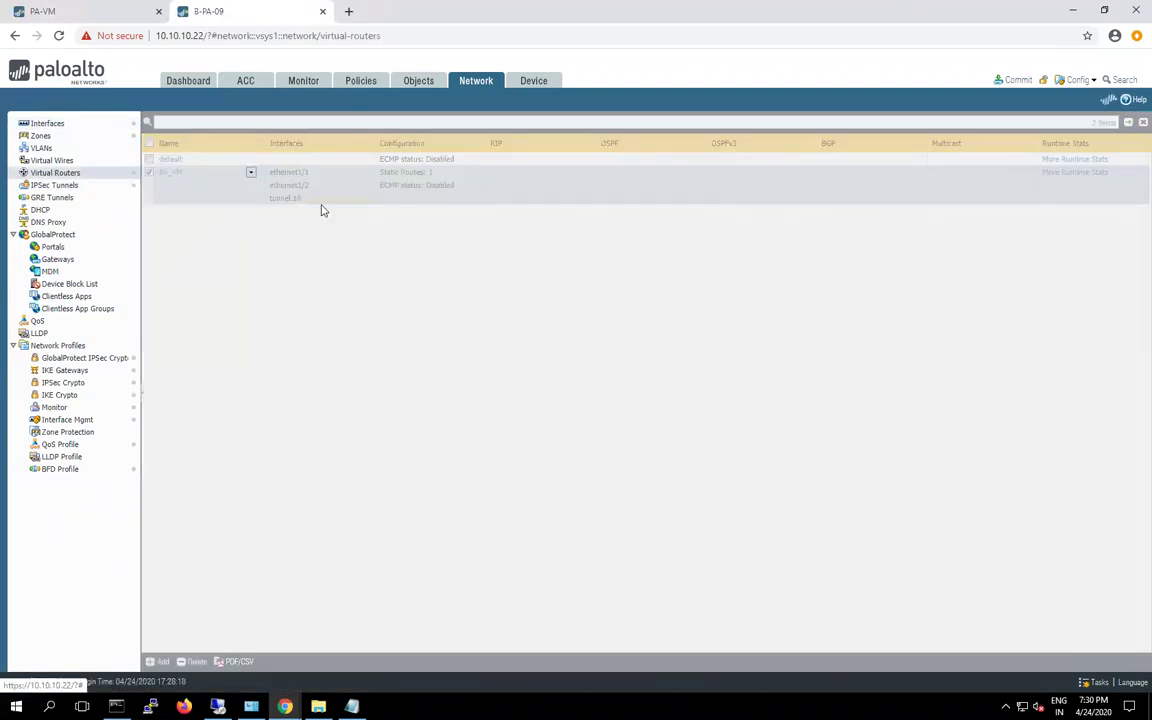
Add a static route named VPN_route with destination 192.168.10.0/24.
left_click(325, 258)
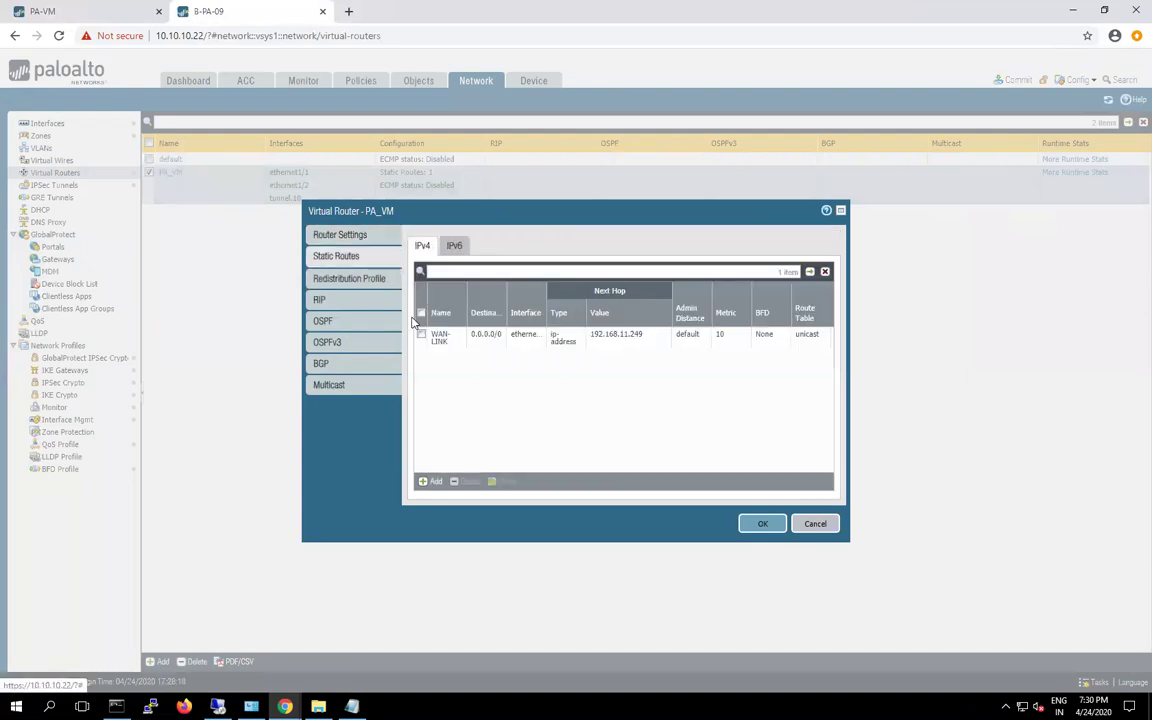
left_click(426, 482)
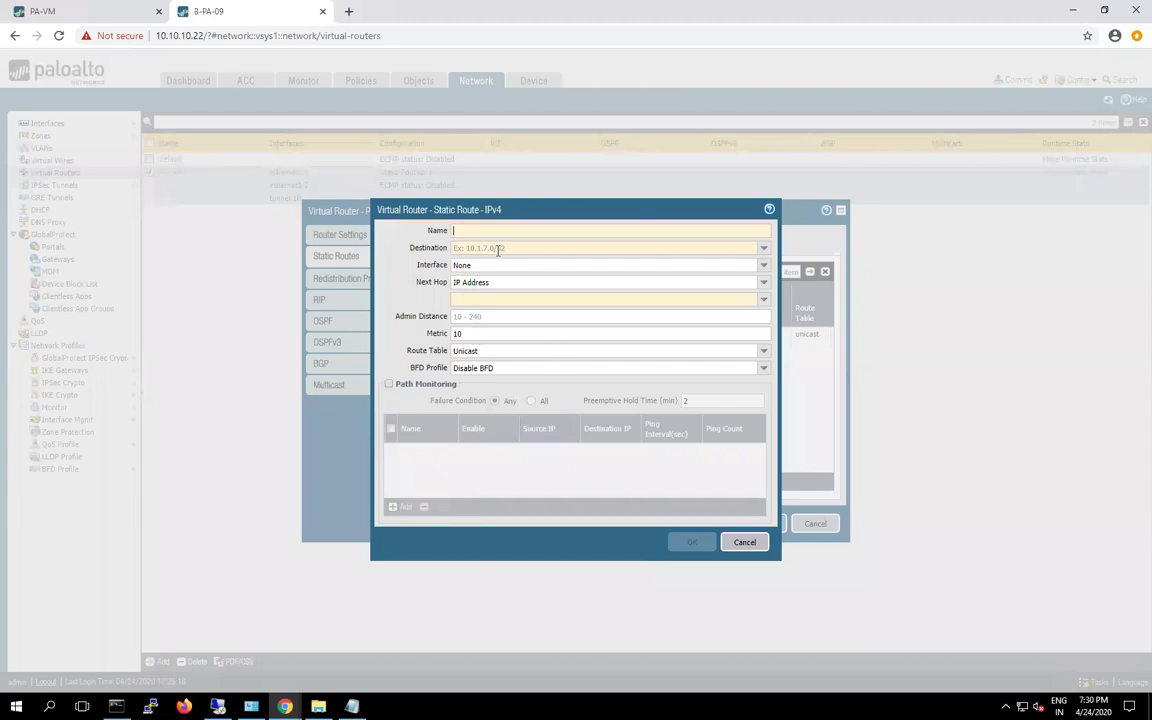
type("VPN_route")
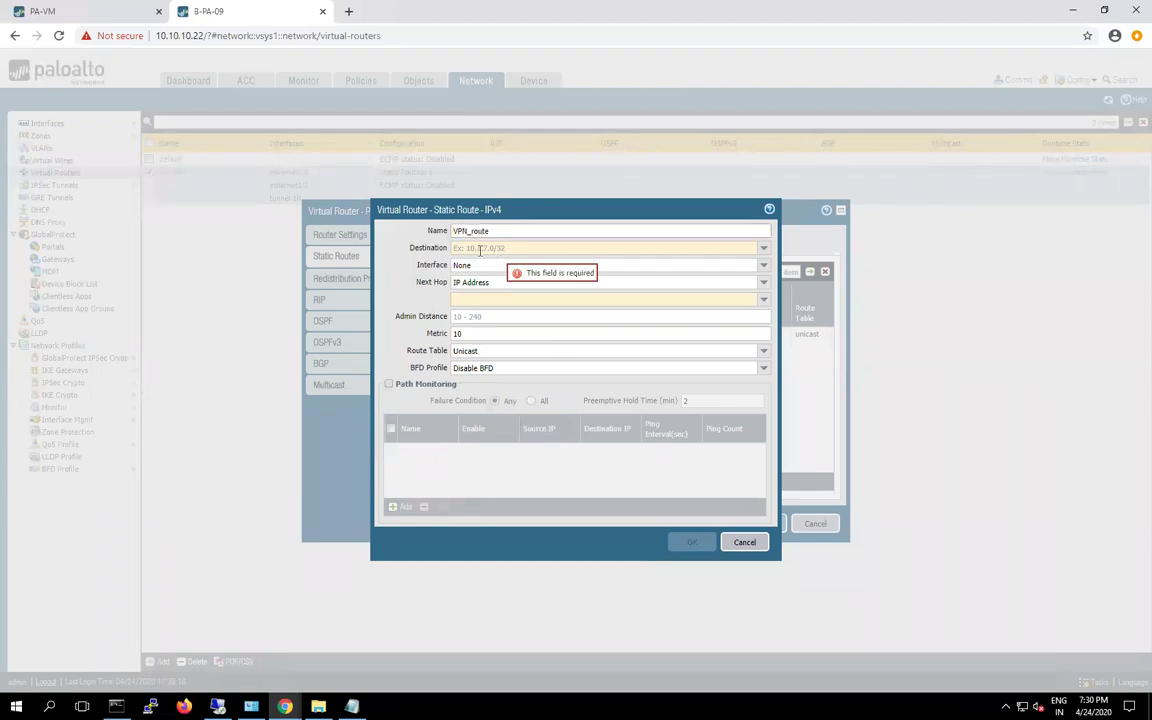
left_click(689, 248)
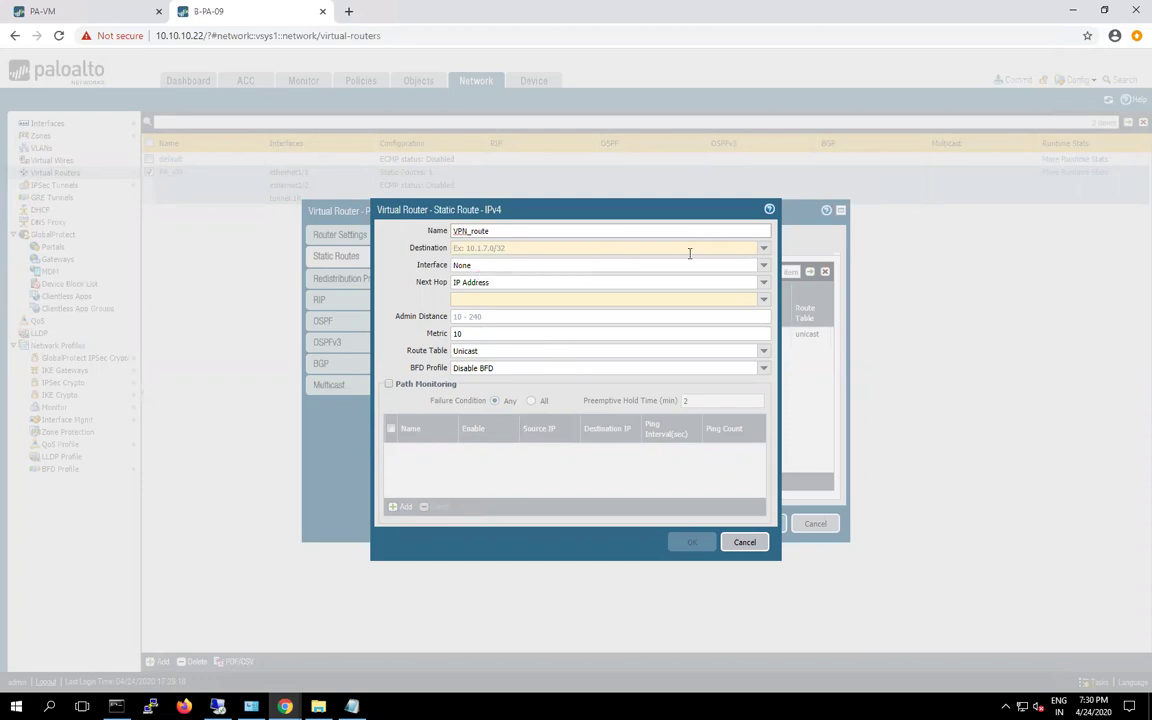
type("192.168.1")
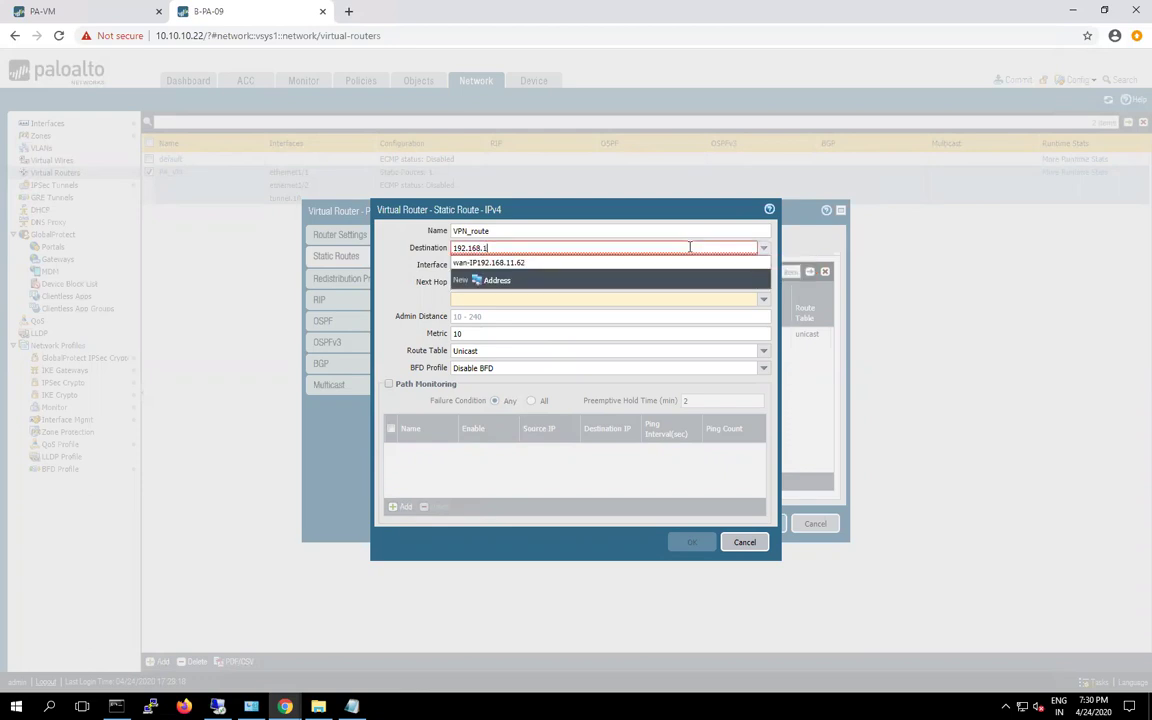
type("/24")
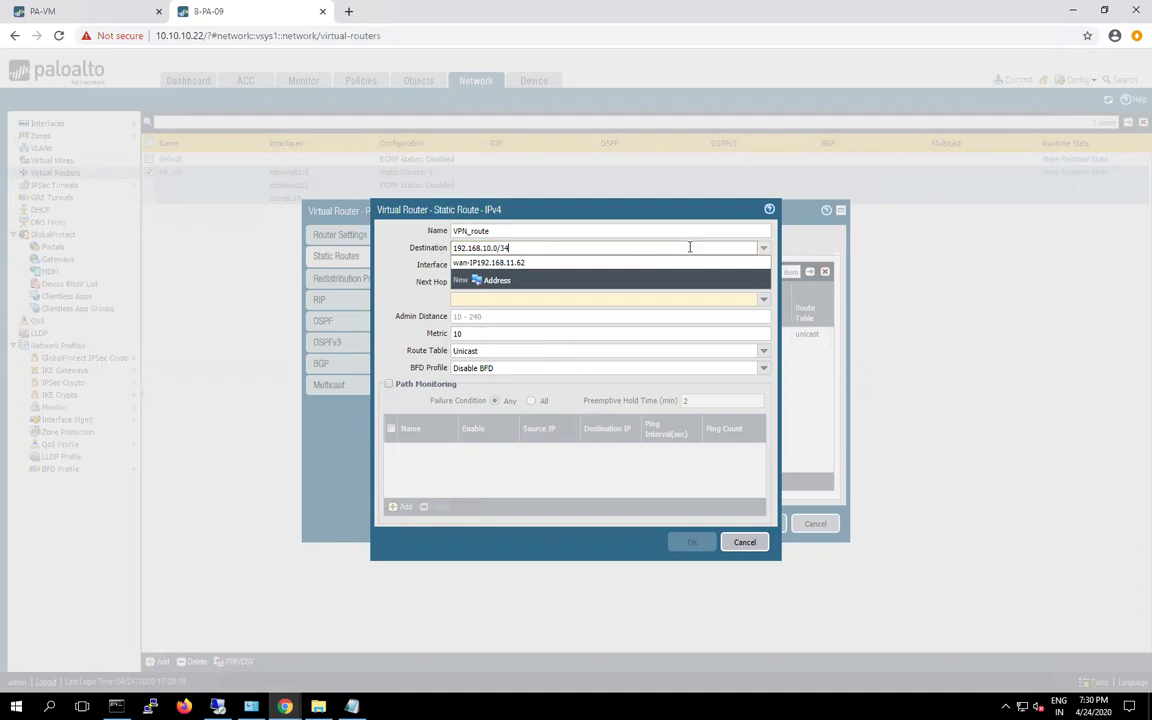
key("BackSpace")
type("4")
left_click(584, 330)
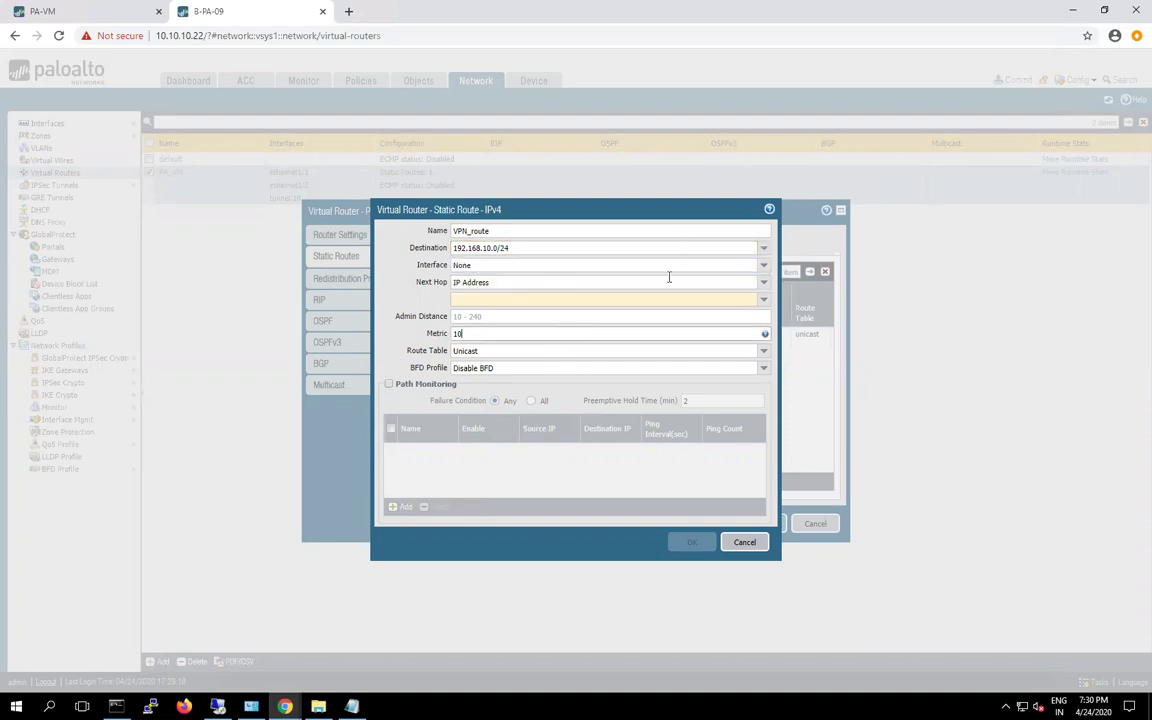
Set interface tunnel.10 and next hop 10.10.10.11, then save the route and router.
left_click(761, 289)
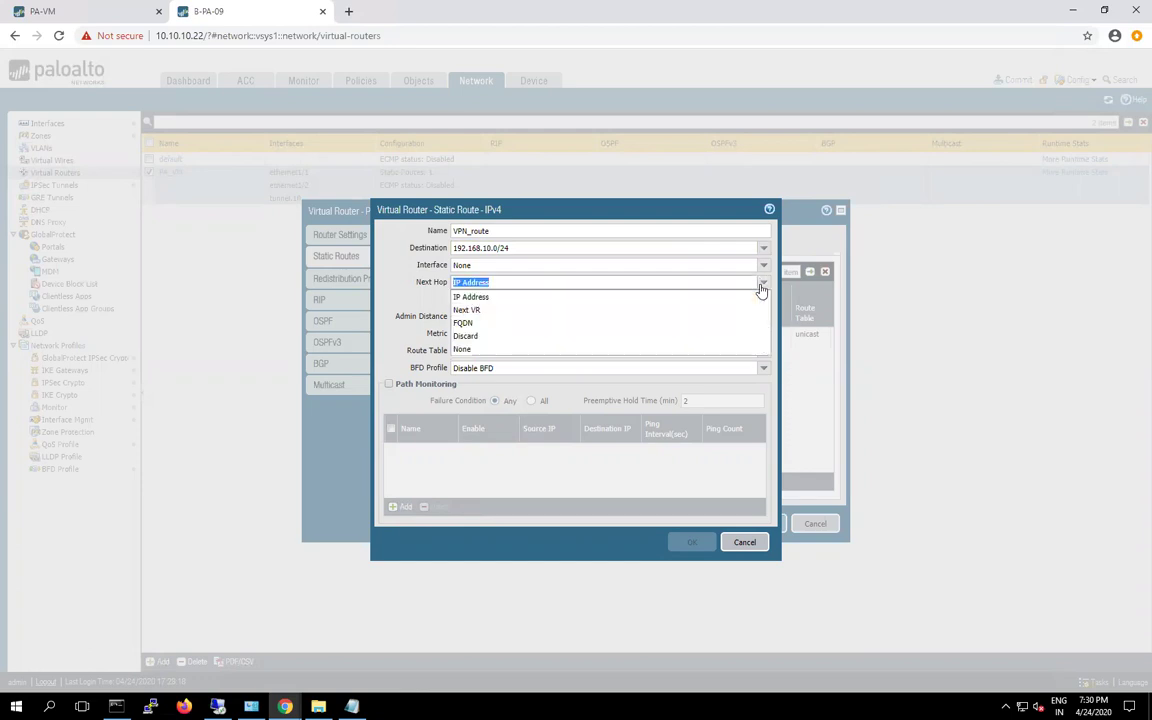
left_click(764, 265)
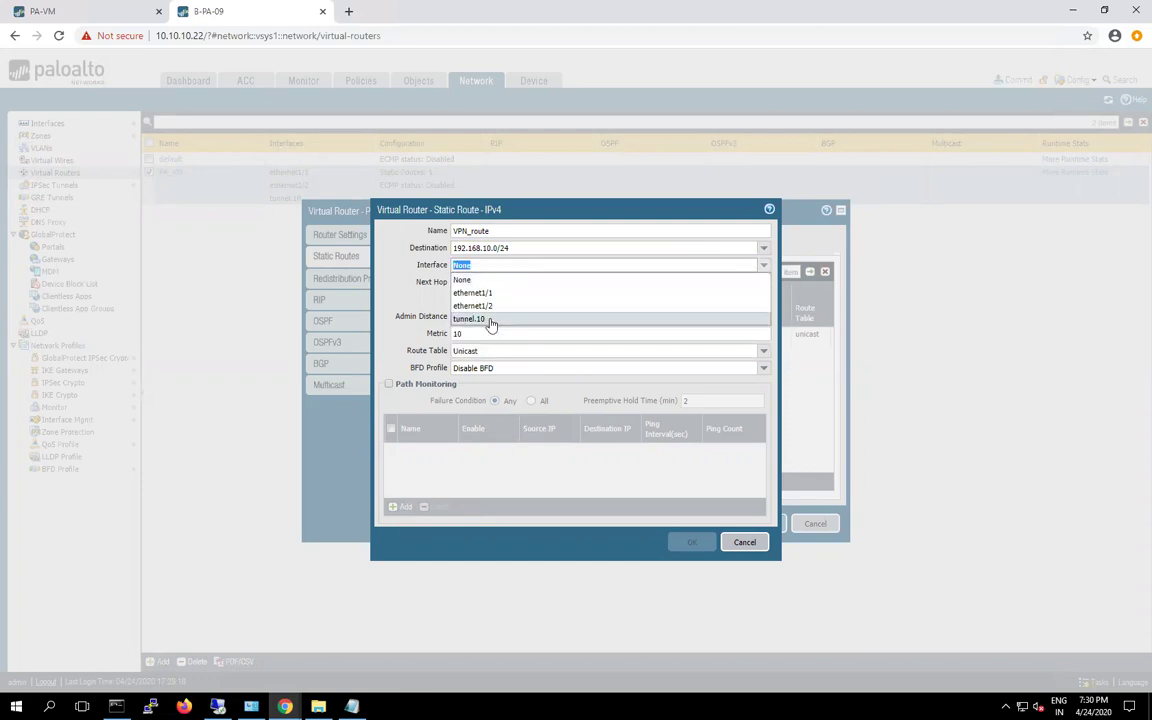
left_click(490, 320)
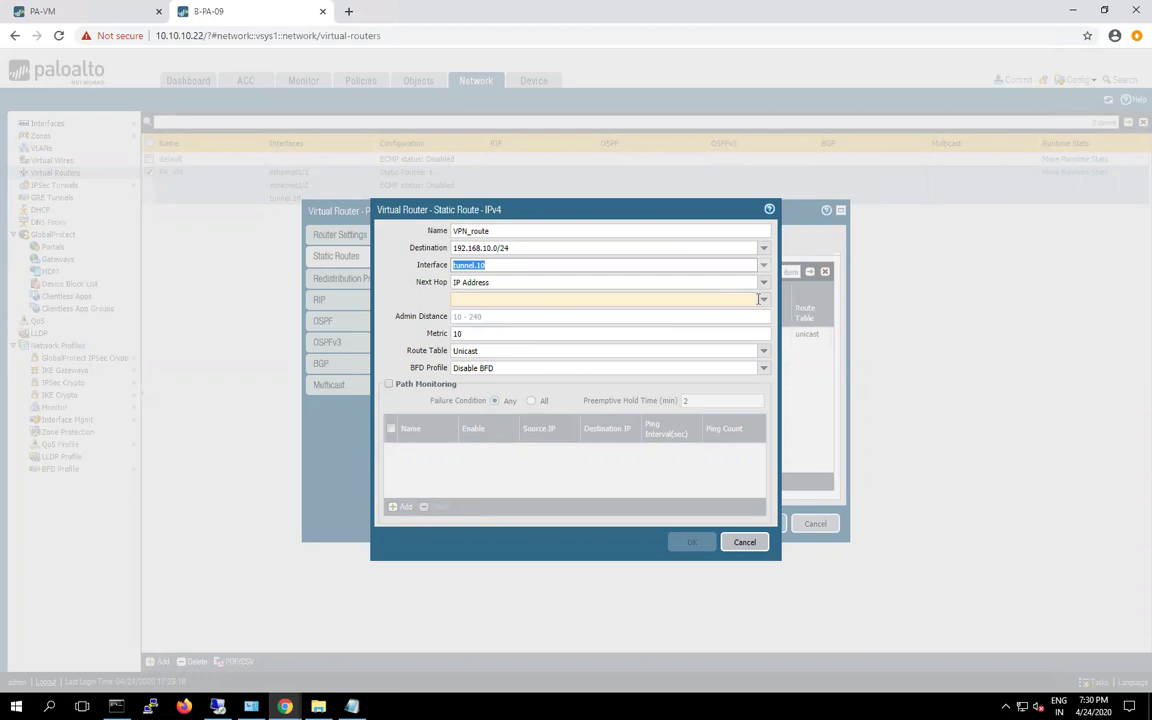
left_click(501, 300)
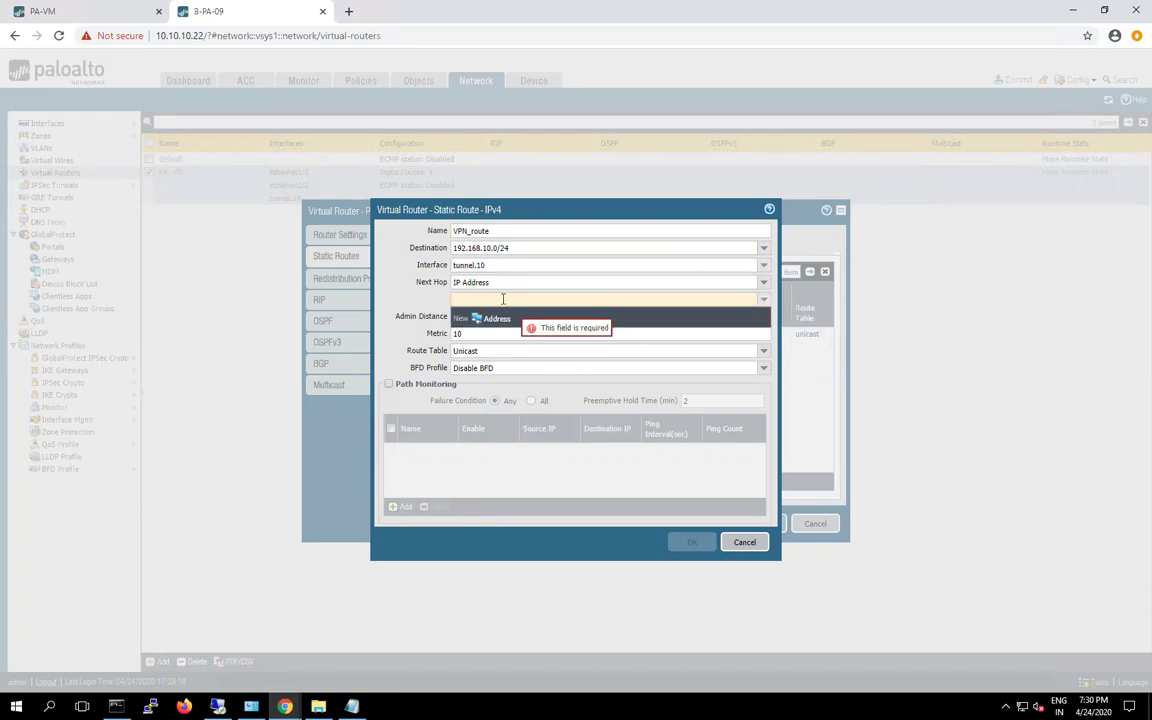
type("10.10.10.11")
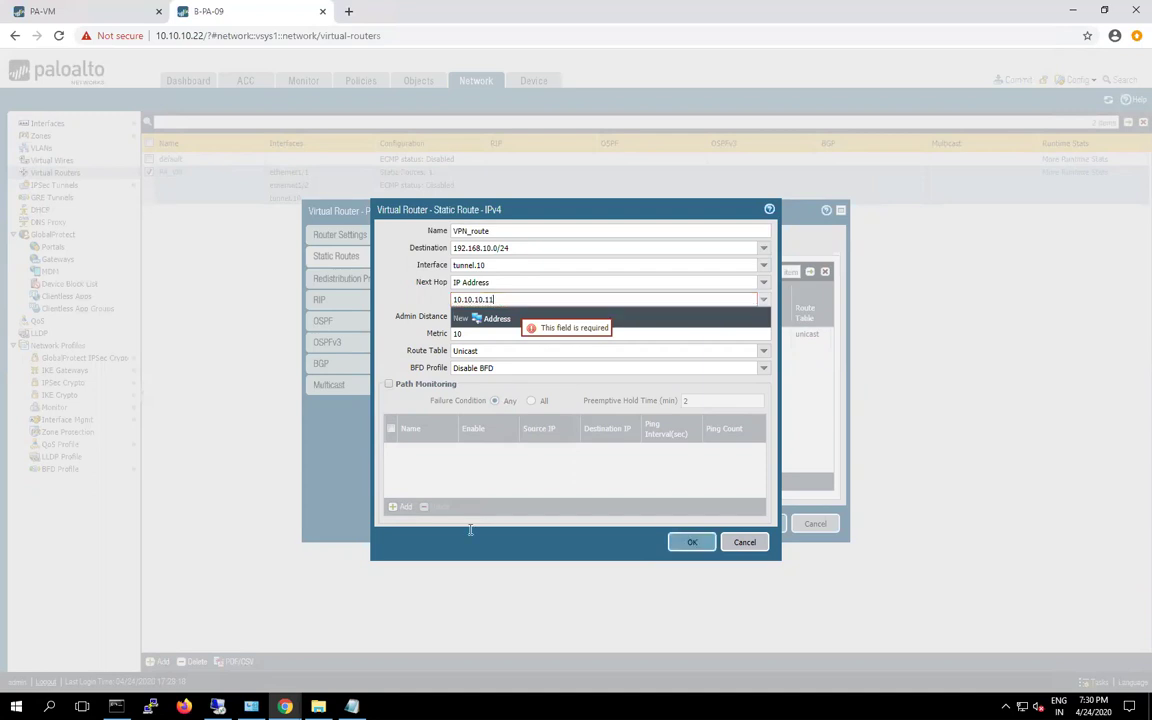
left_click(600, 492)
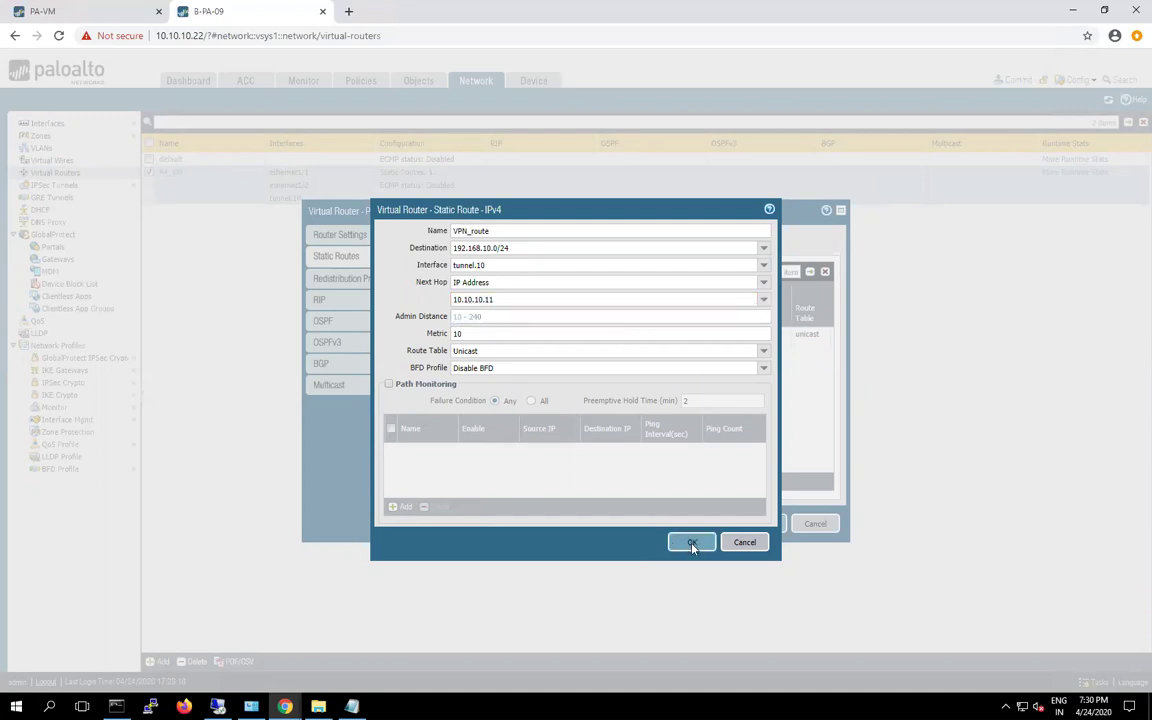
left_click(692, 545)
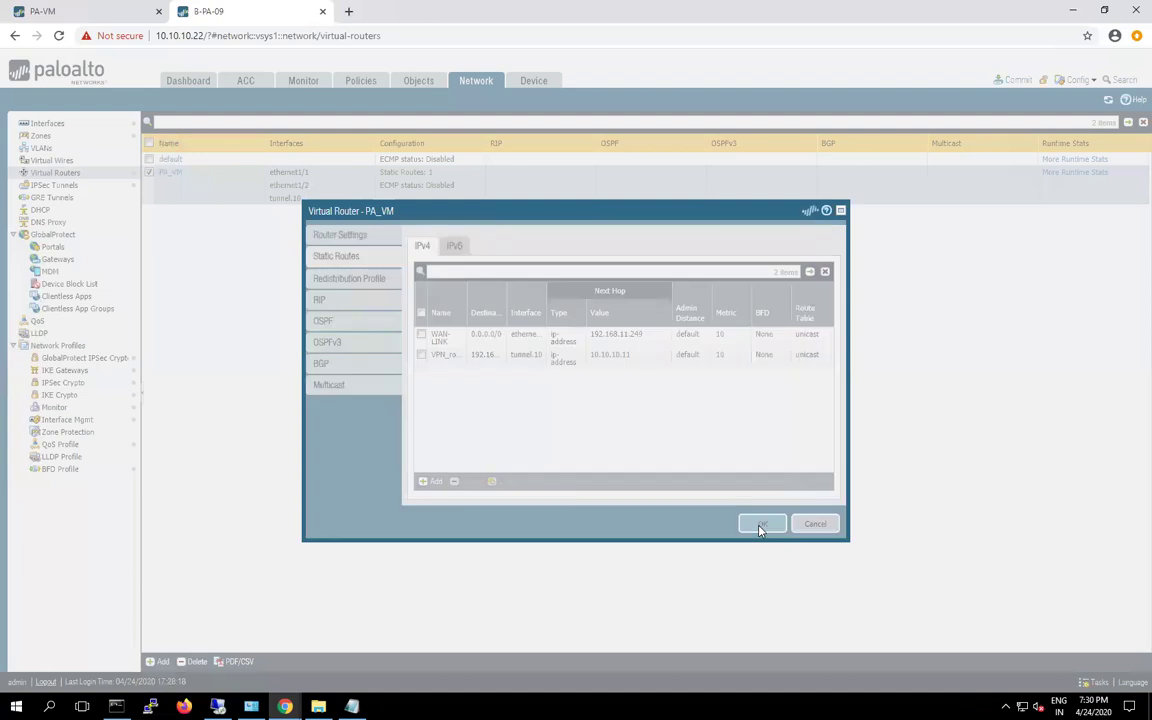
left_click(762, 524)
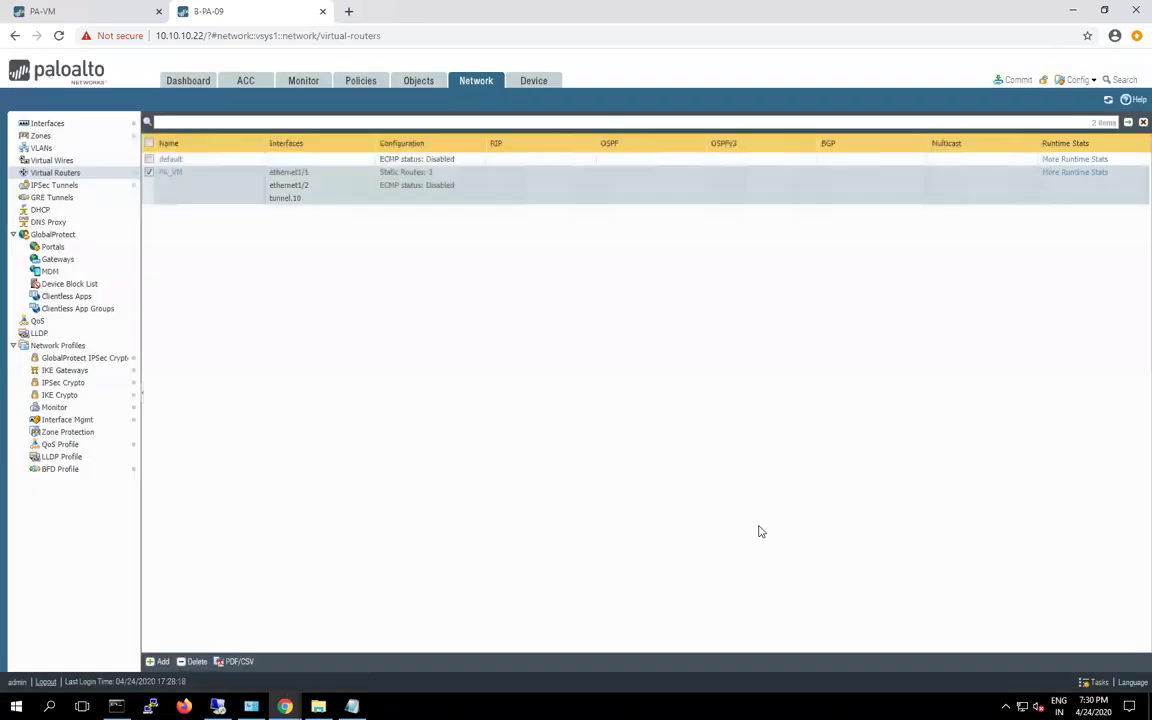
Commit B-PA-09, then commit PA-VM and close its successful Commit Status.
left_click(1016, 81)
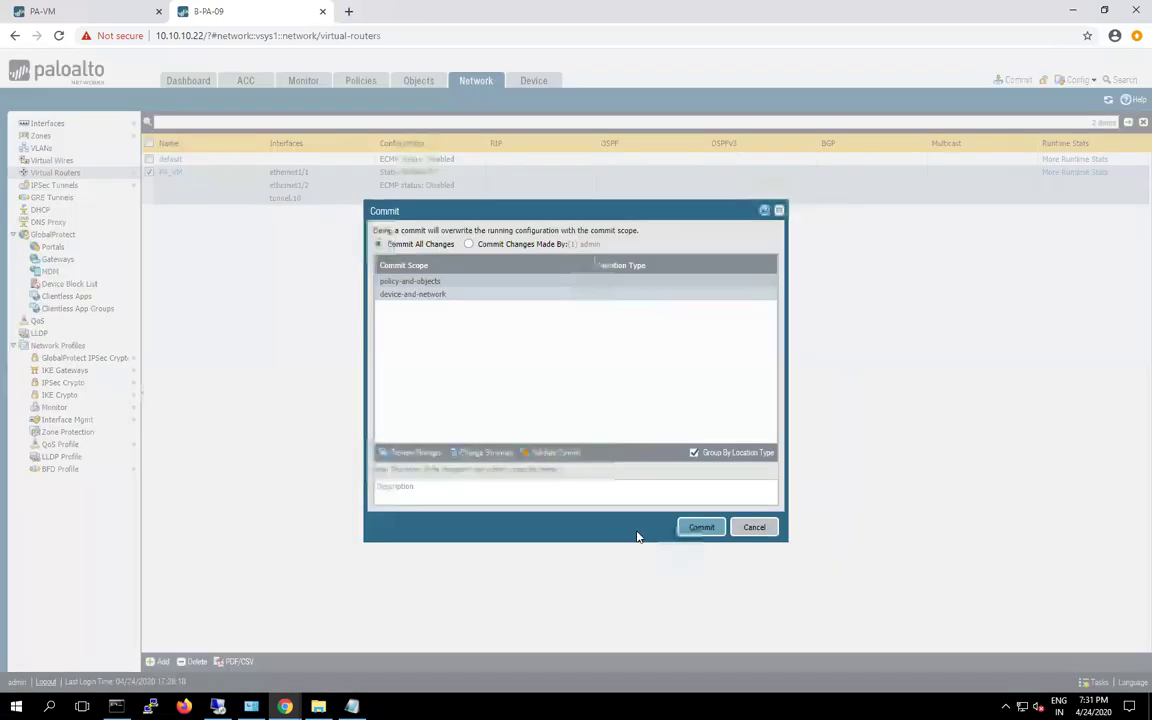
left_click(703, 526)
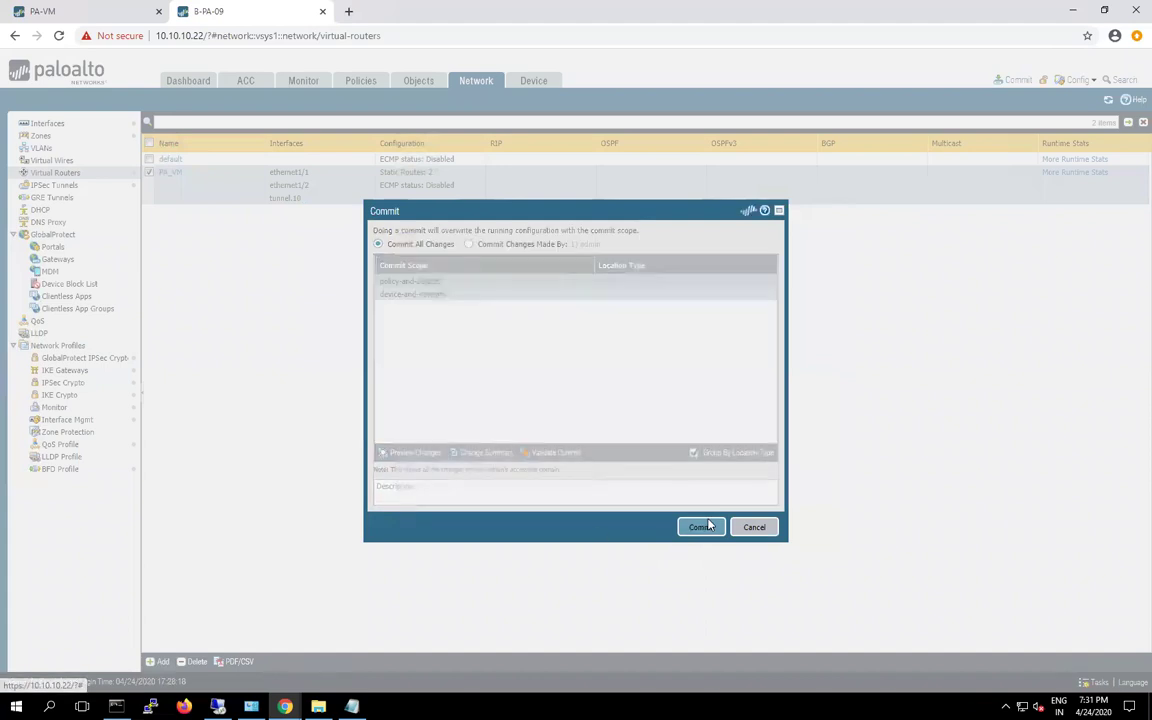
left_click(121, 15)
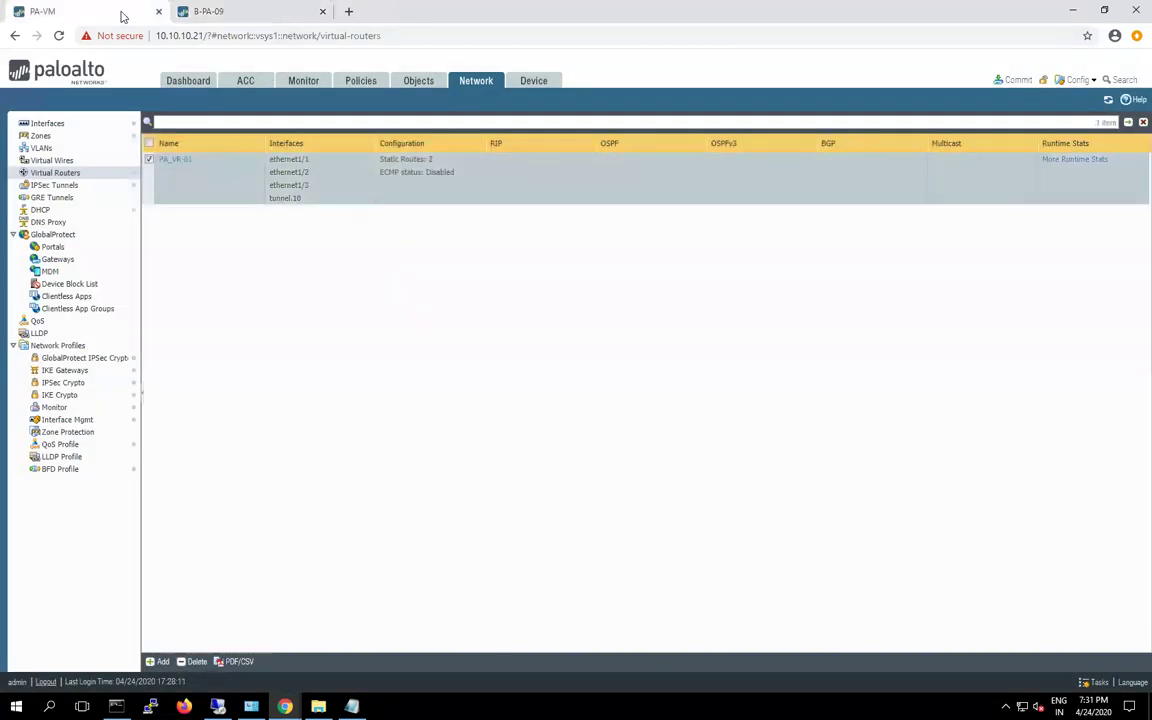
left_click(1016, 83)
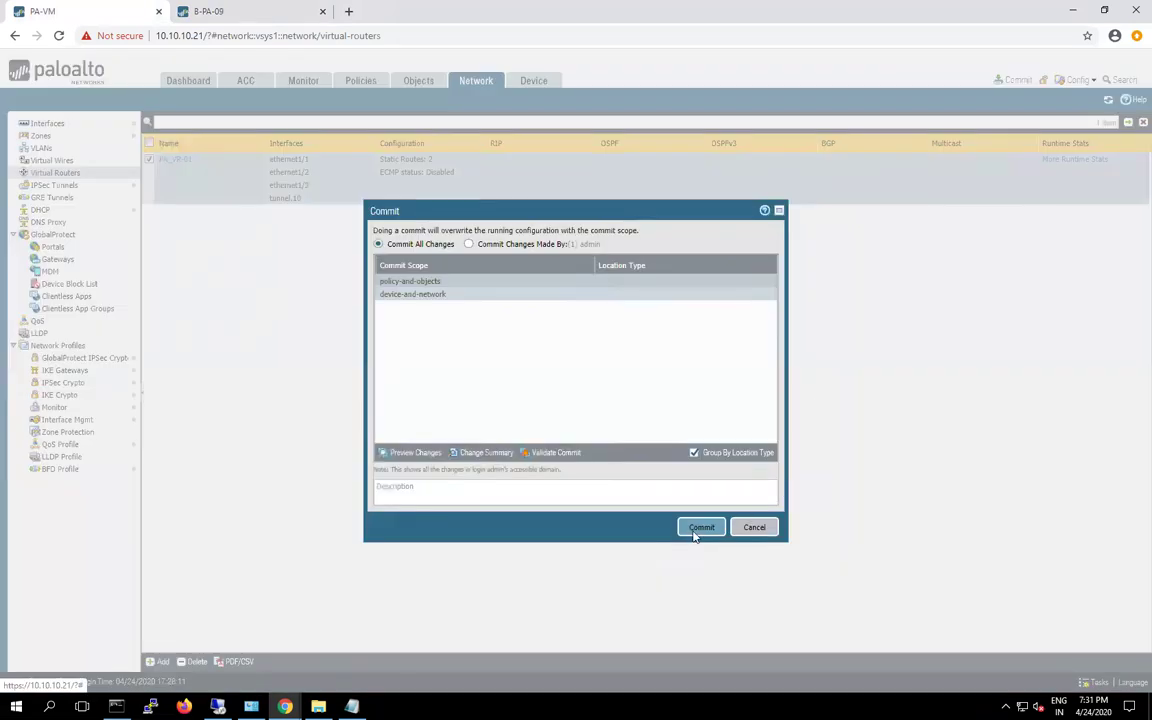
left_click(697, 528)
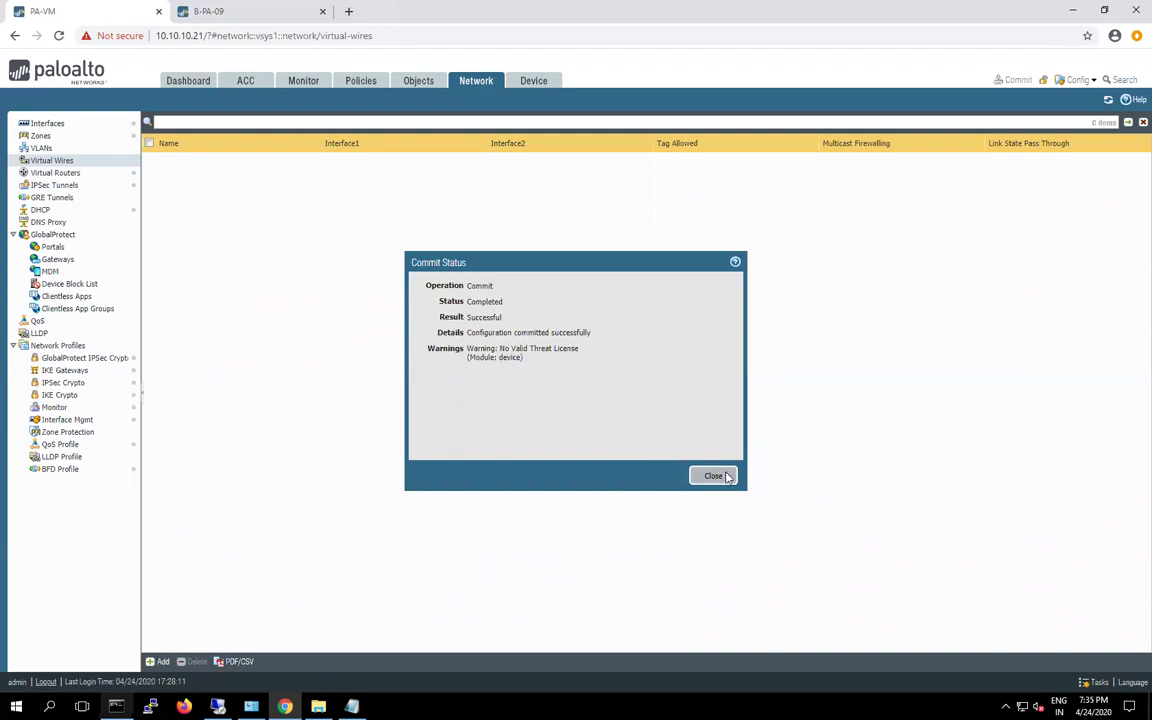
left_click(714, 476)
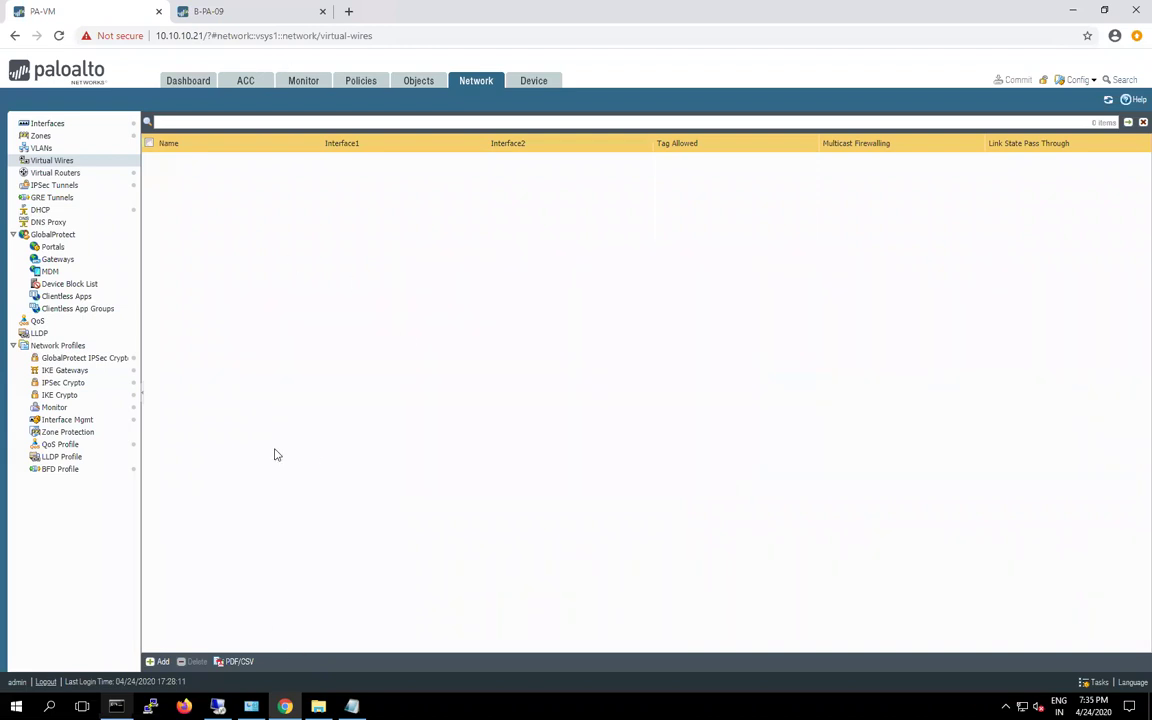
Show PA-VM's Monitor > Logs > System log to confirm the commit succeeded.
left_click(300, 86)
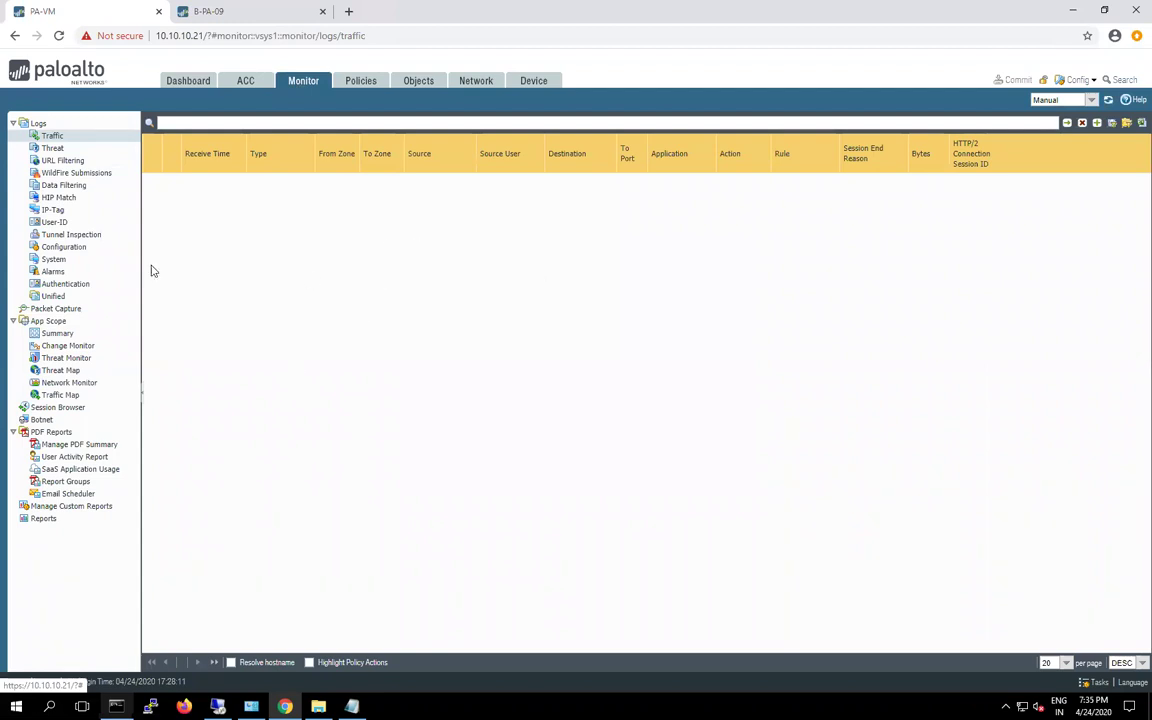
left_click(54, 261)
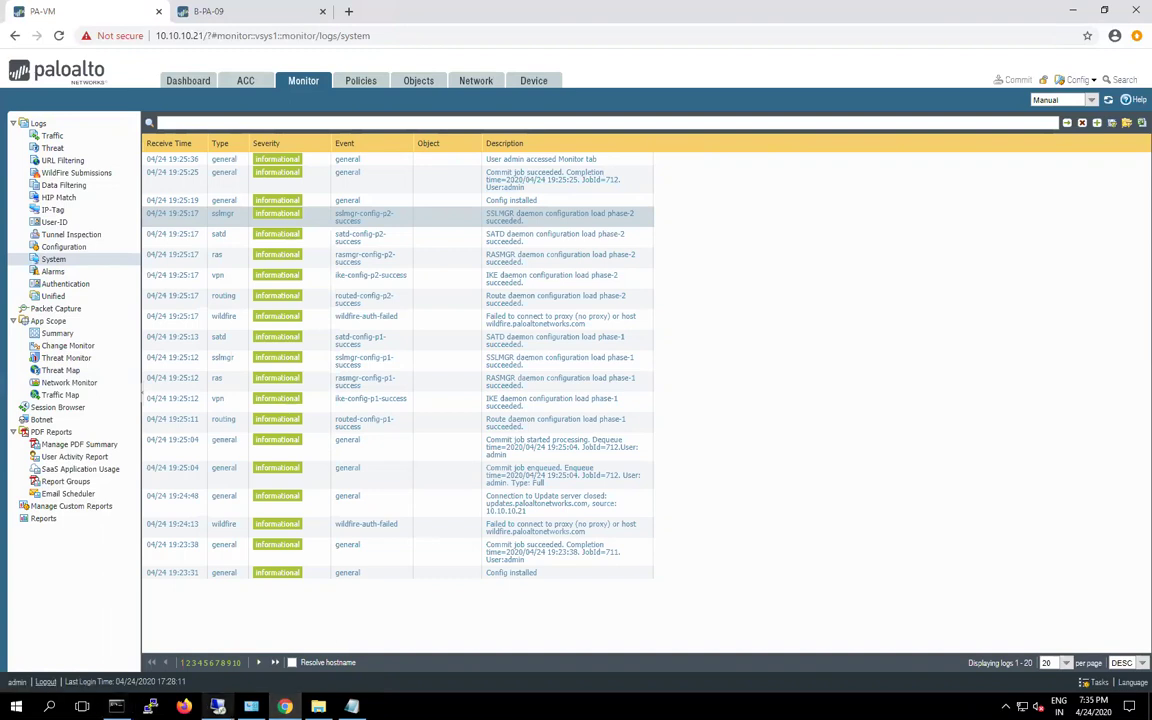
left_click(217, 706)
Rerun ping 30.30.30.11 in the remote Command Prompt, getting 3 of 4 replies.
left_click(659, 404)
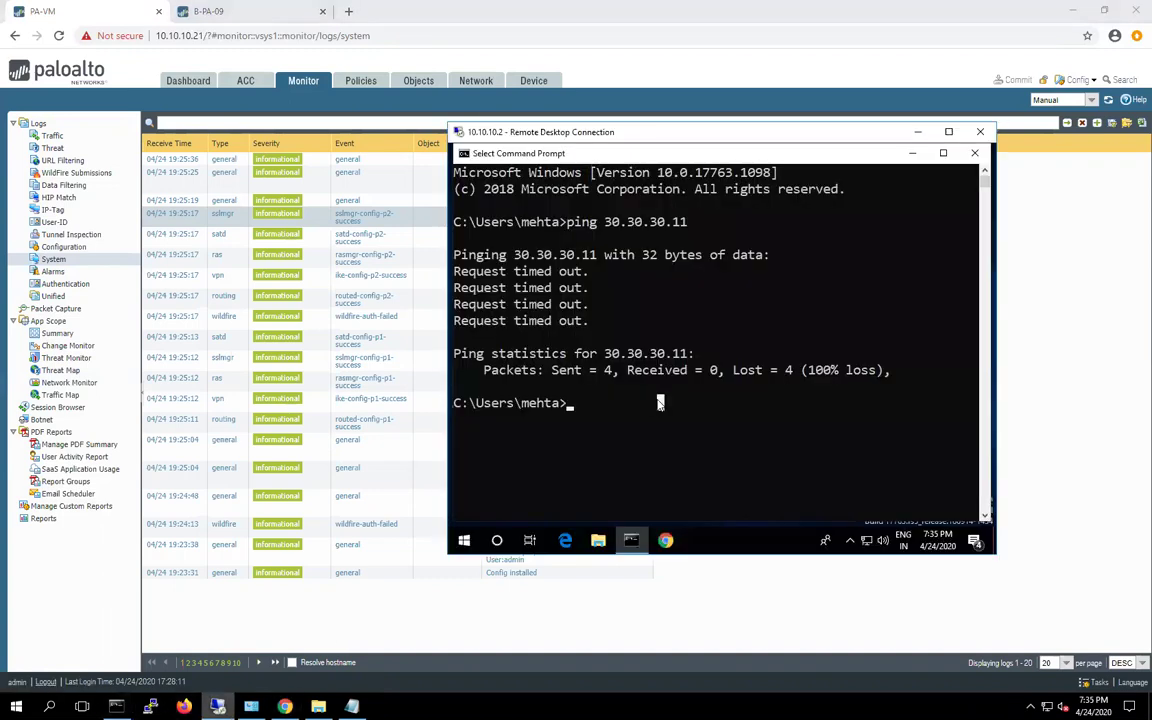
key("Up")
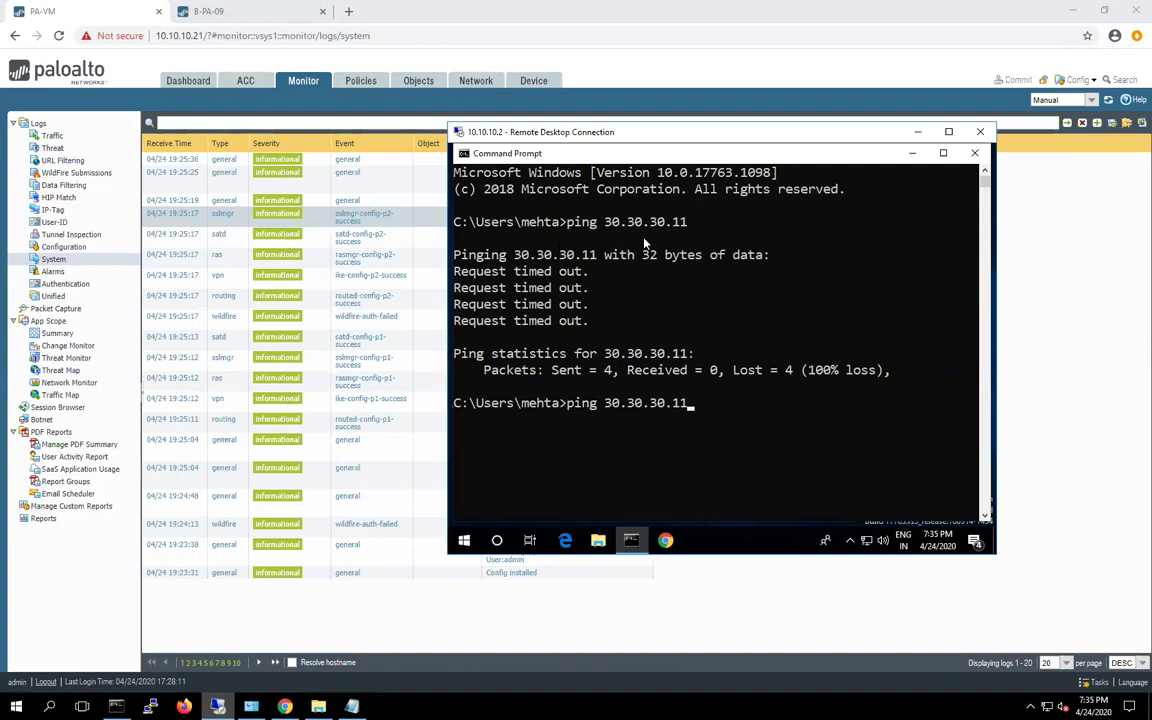
key("Return")
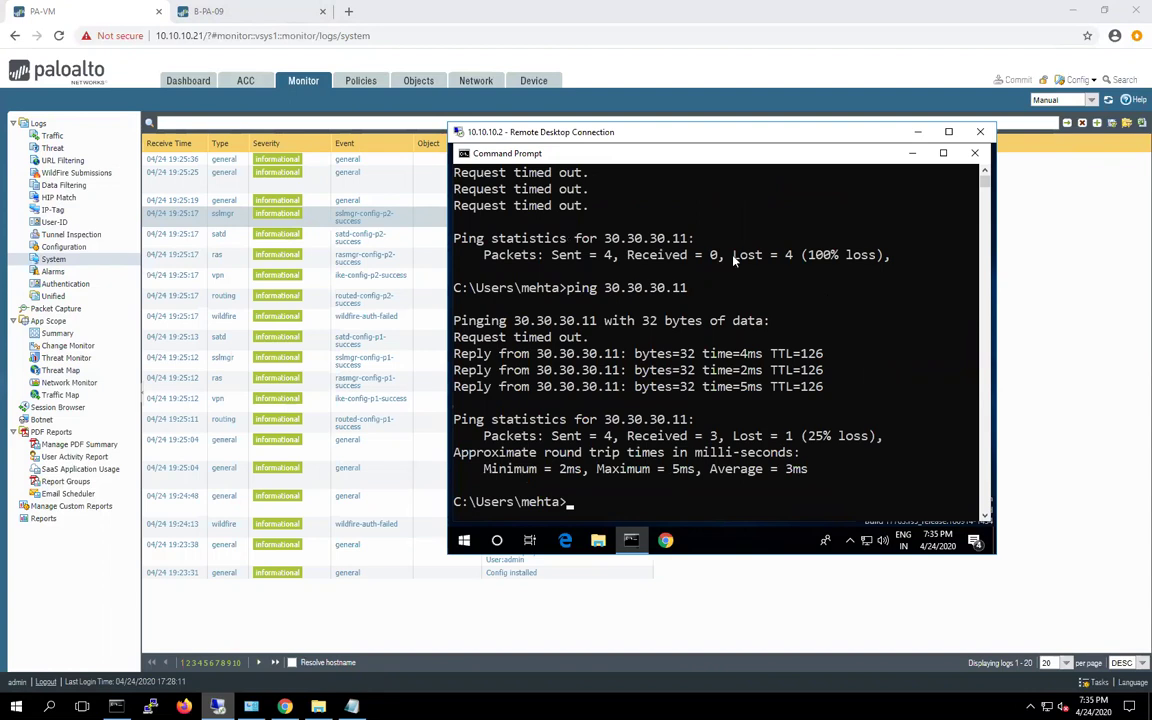
key("alt+Tab")
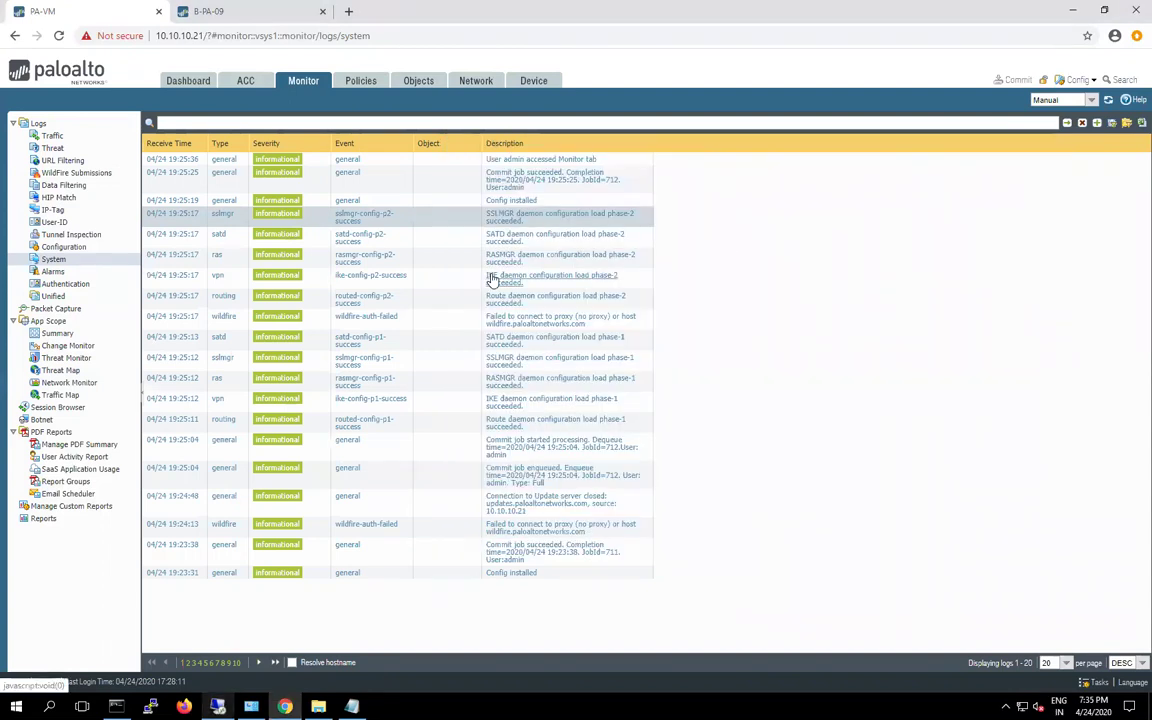
Open PA-VM's Network > IPsec Tunnels list and refresh the tunnel status.
left_click(362, 84)
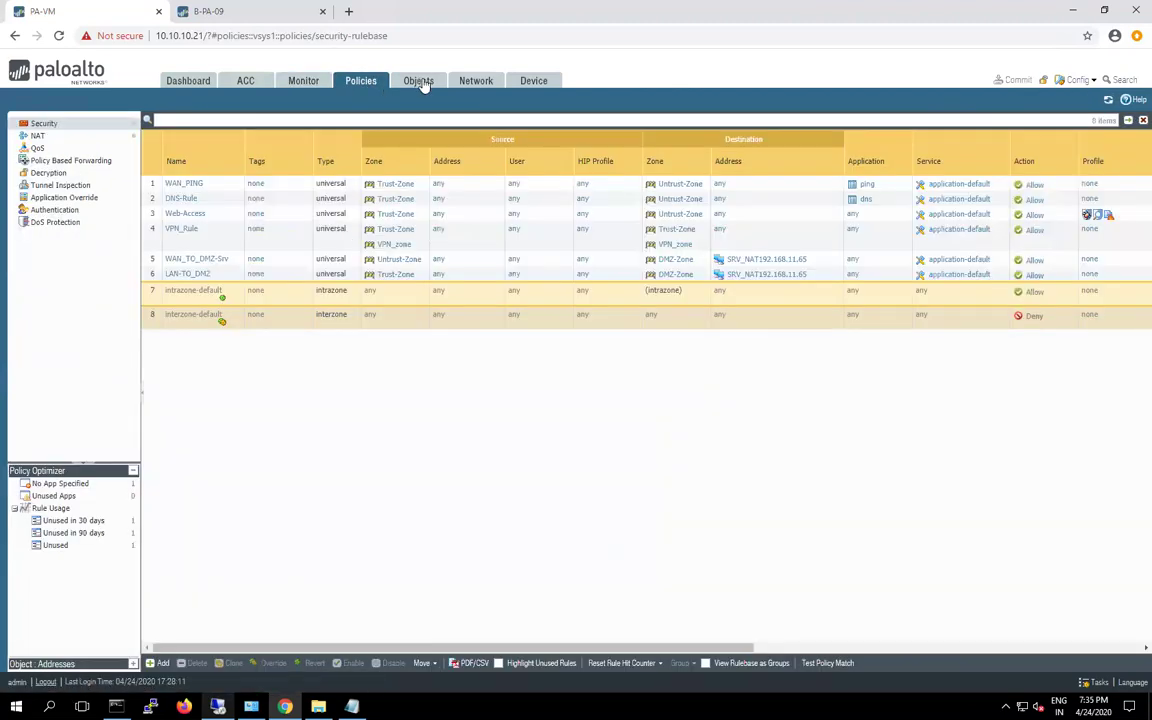
left_click(473, 83)
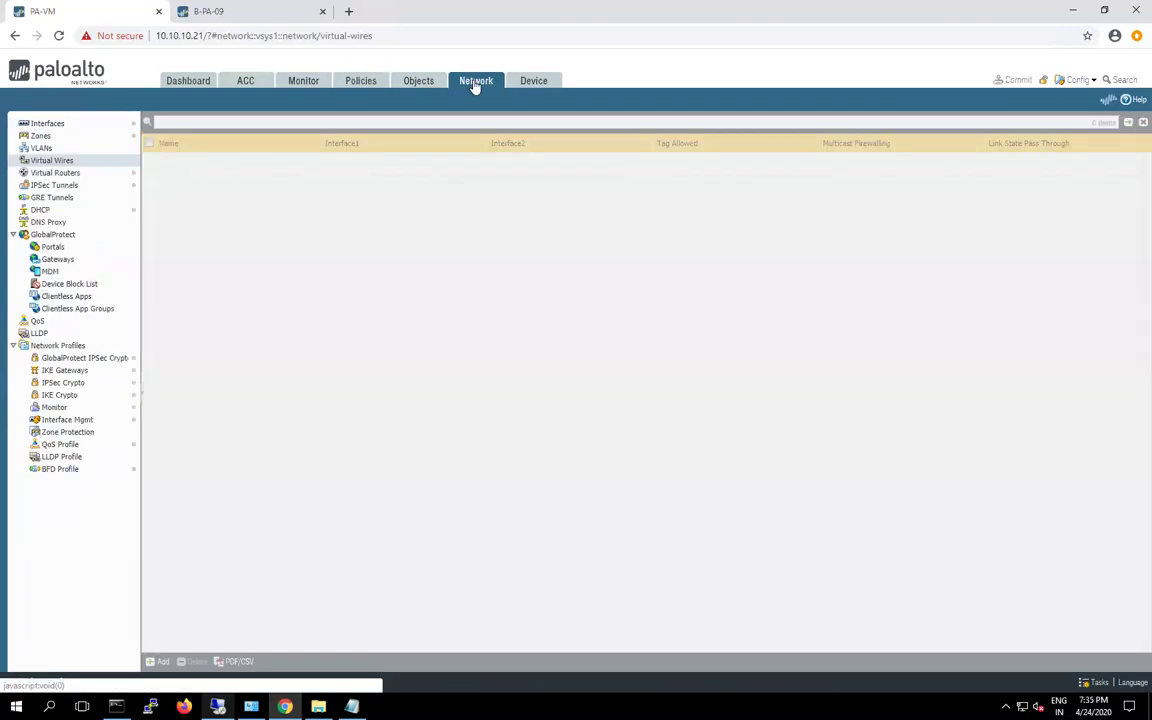
left_click(62, 185)
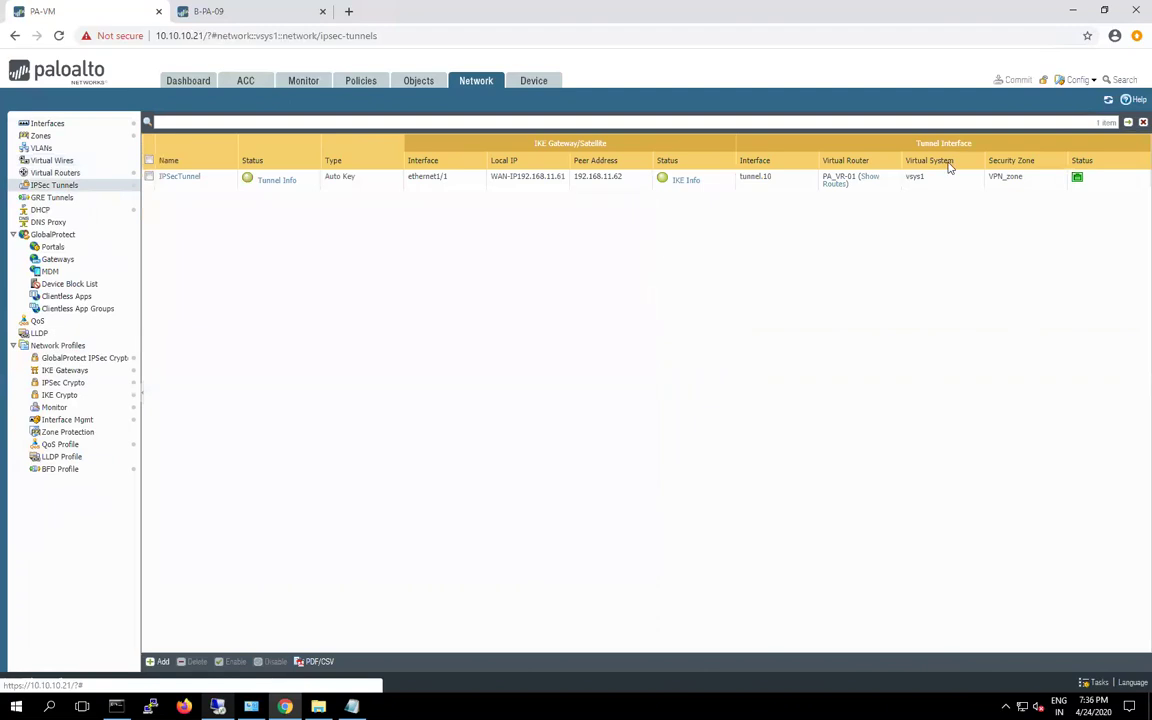
left_click(1108, 99)
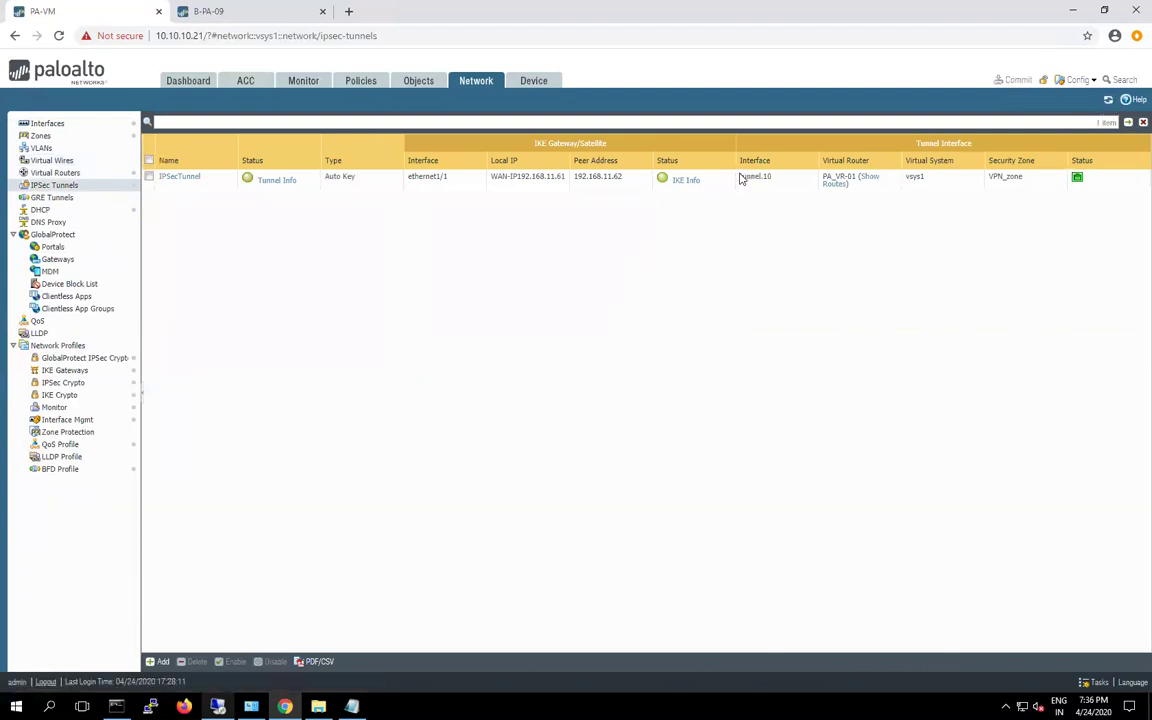
Review IPSecTunnel's IKE Info and Tunnel Info, then minimize the remote desktop window.
left_click(683, 183)
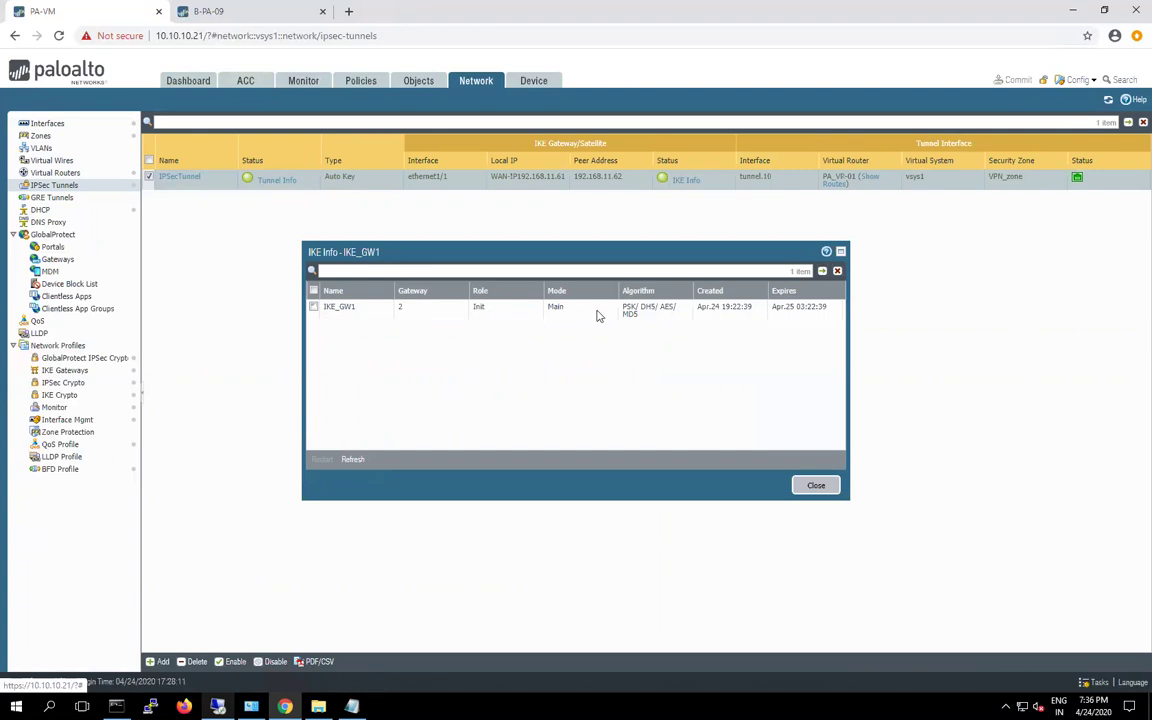
left_click(817, 487)
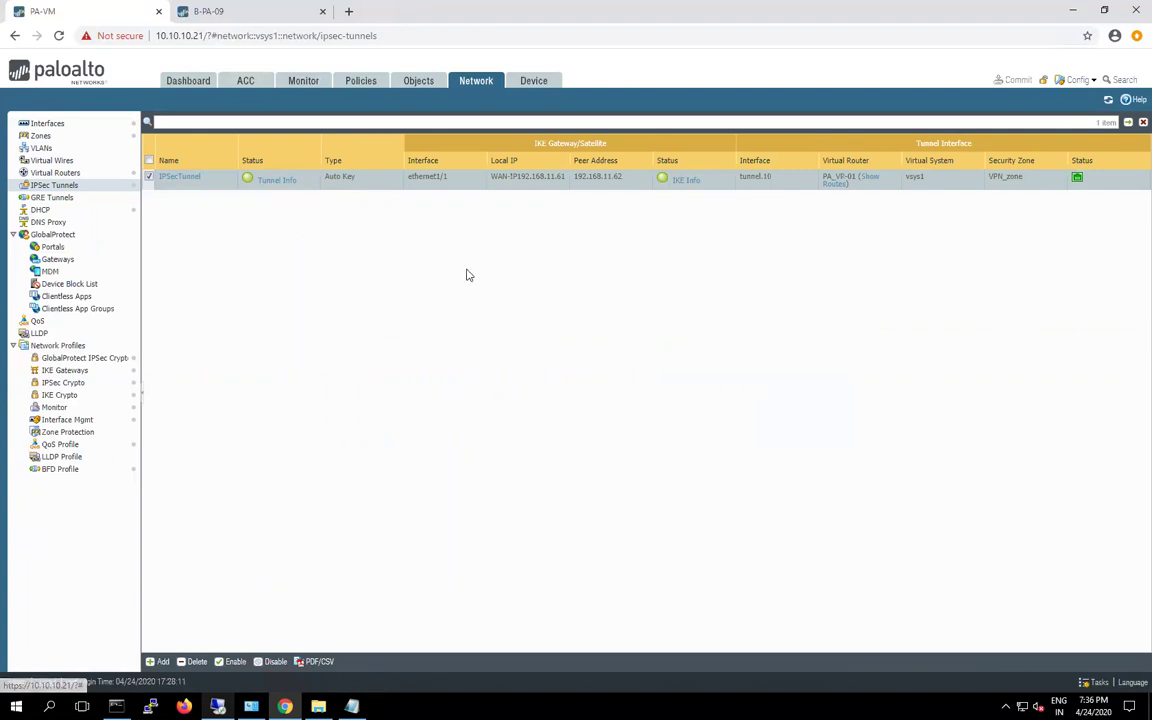
left_click(275, 180)
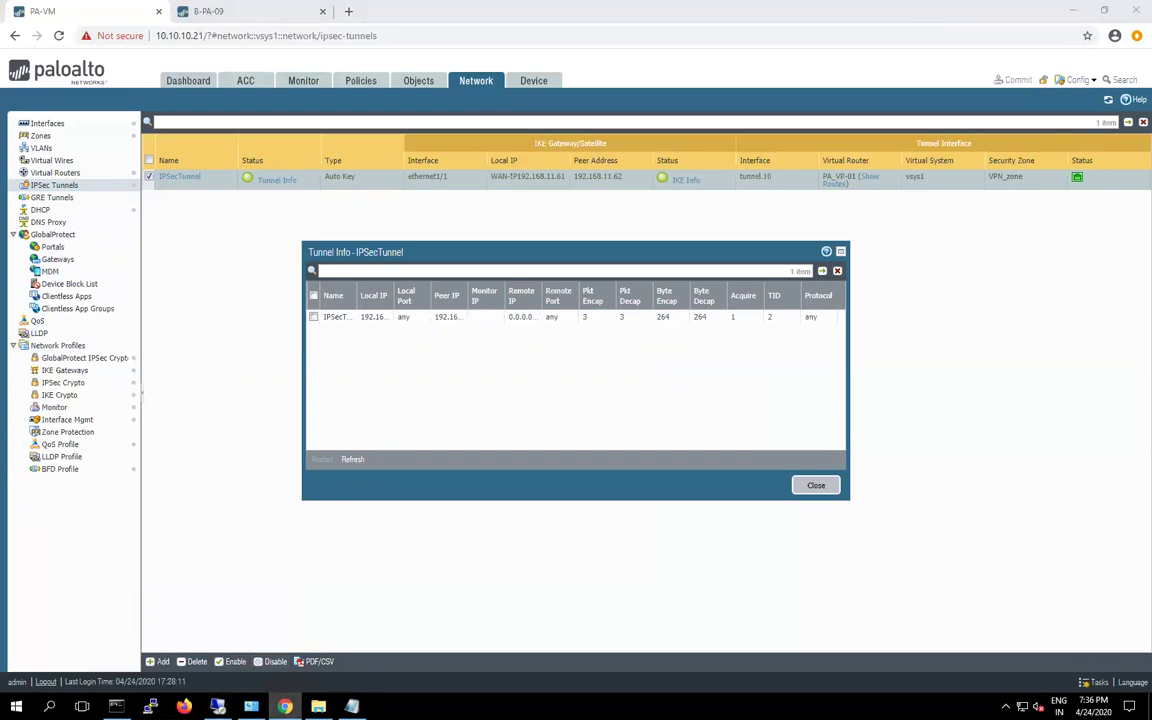
key("alt+Tab")
left_click(218, 647)
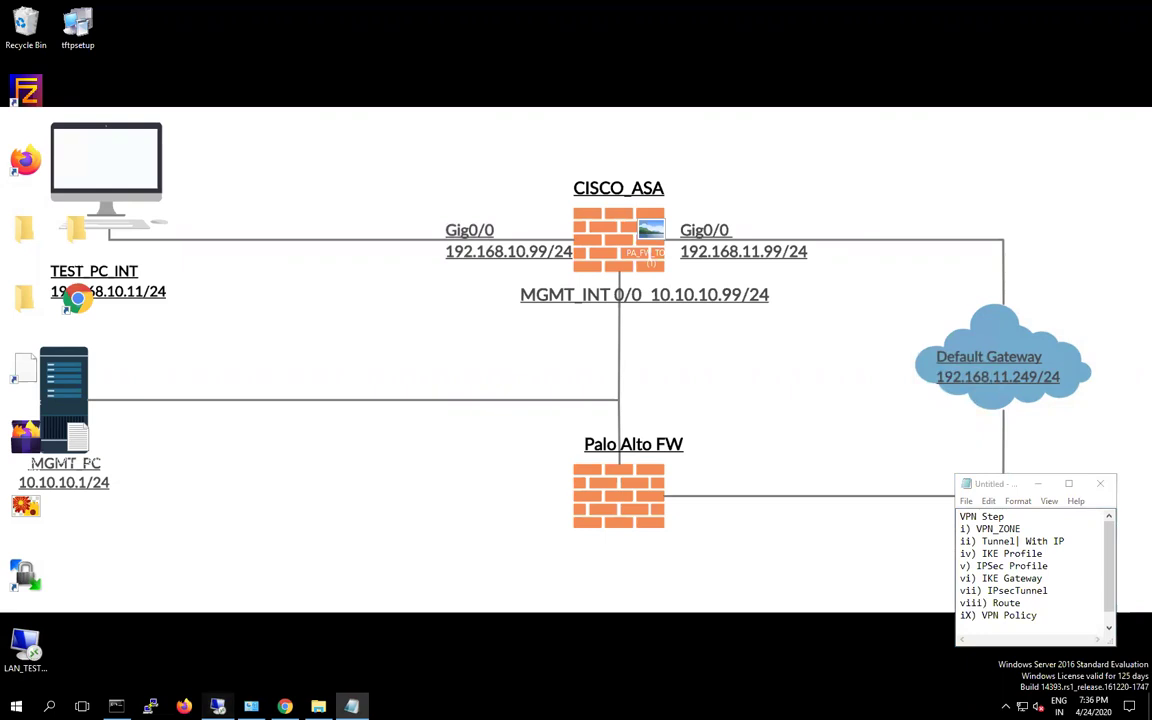
Run ipconfig in the remote Command Prompt to check the PC's IP settings.
key("alt+Tab")
left_click(669, 337)
type("ipconfig")
key("Return")
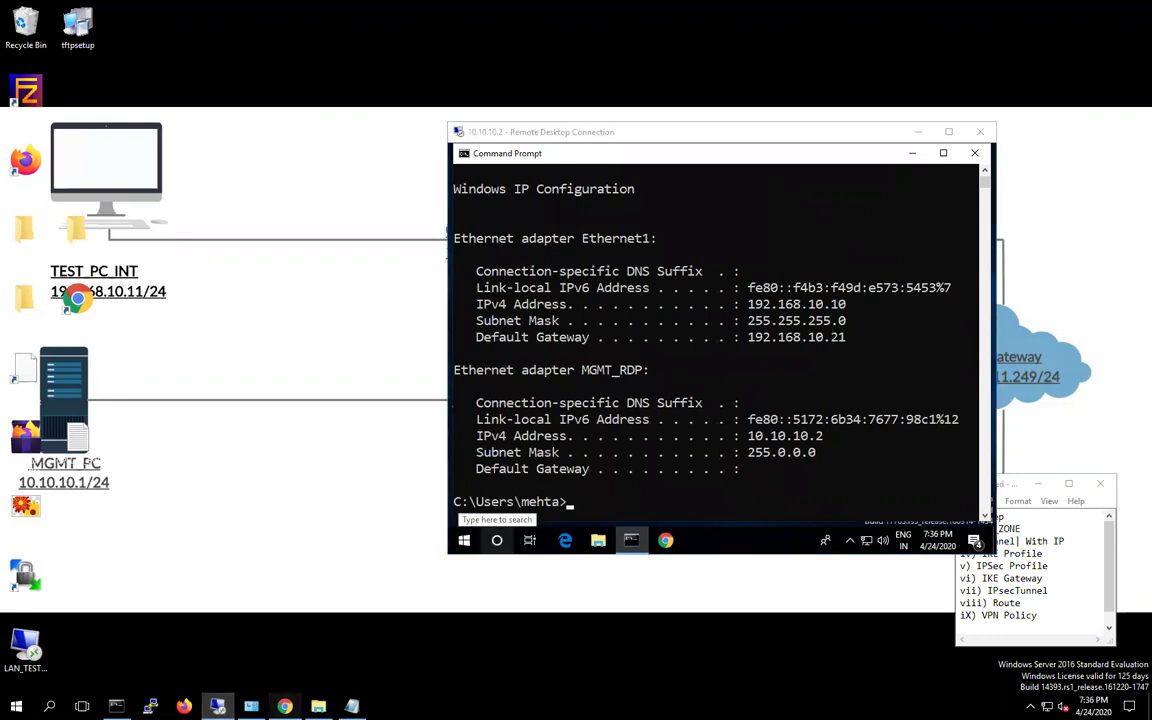
left_click(285, 706)
left_click(218, 706)
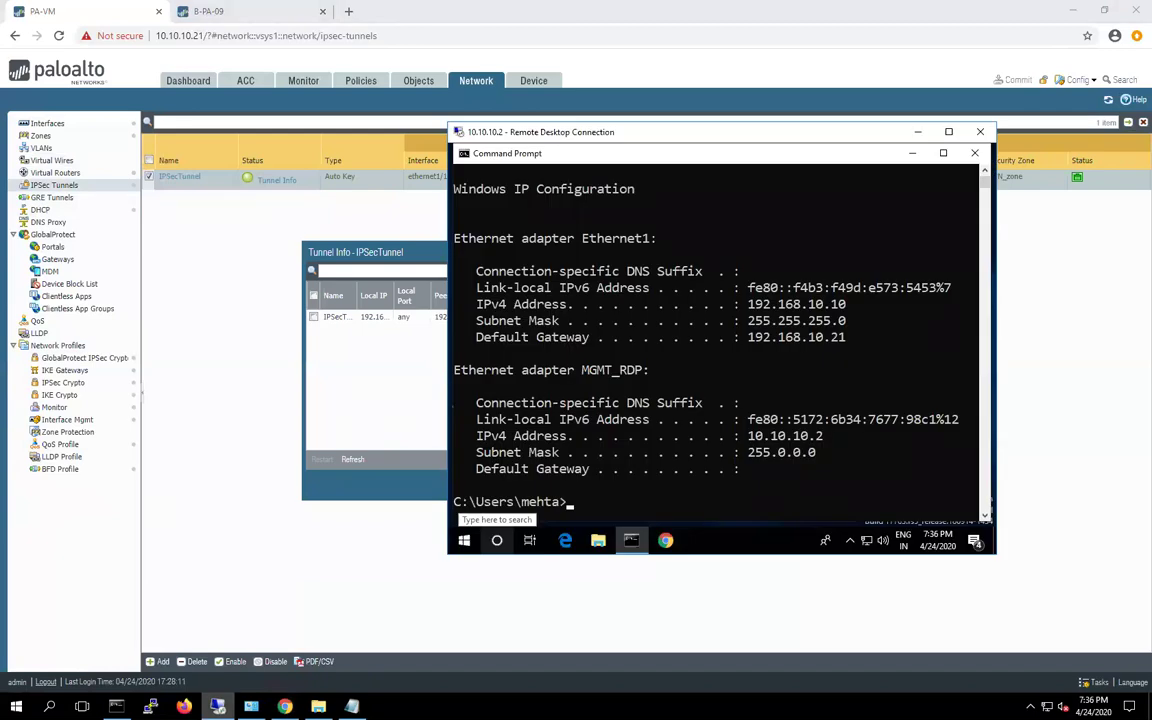
left_click(285, 706)
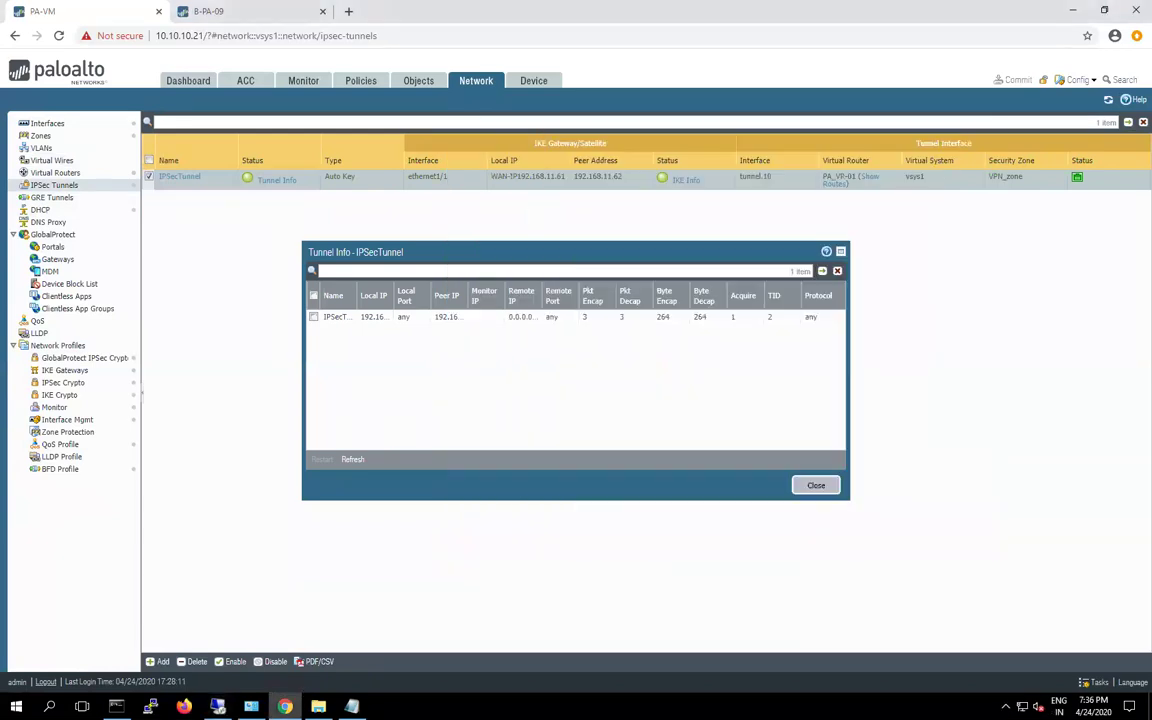
key("alt+Tab")
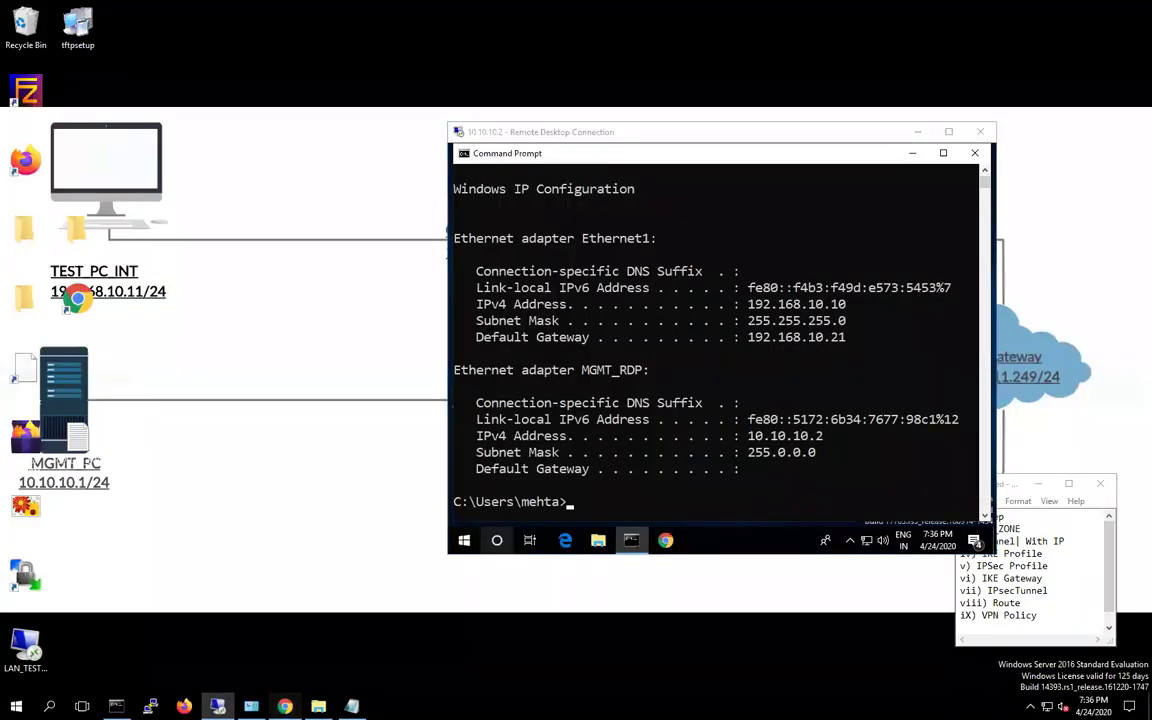
key("alt+Tab")
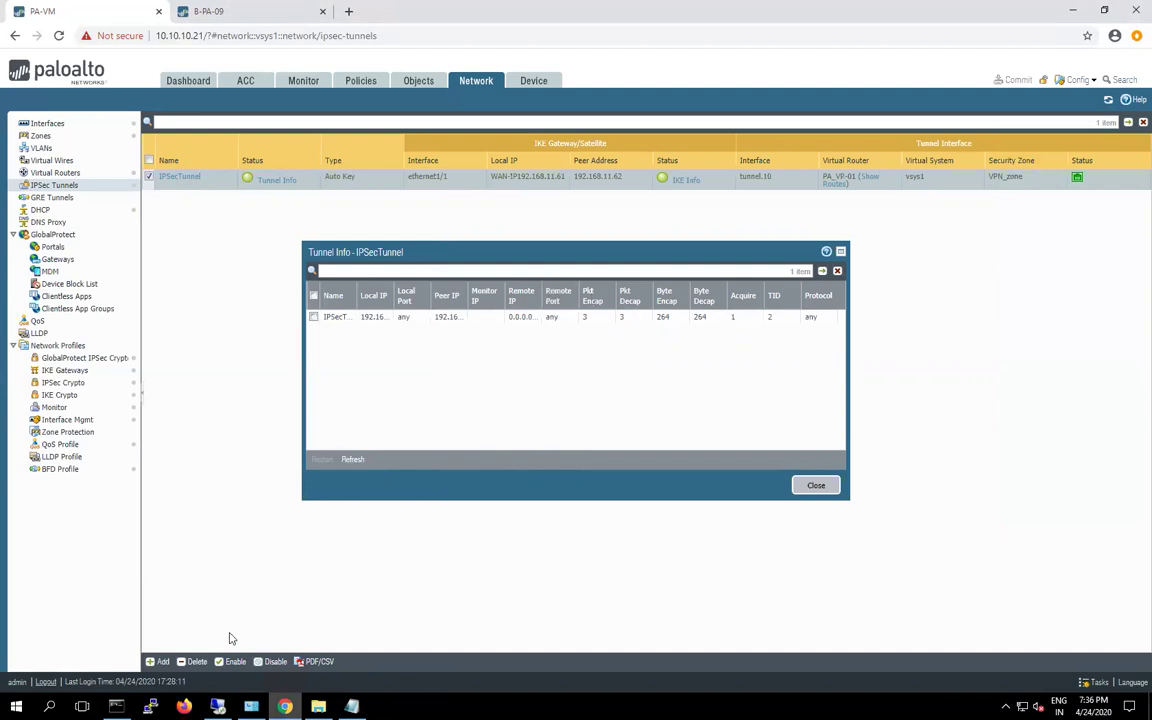
Ping 30.30.30.11 with 0% loss, then refresh Tunnel Info to see counters at 7 packets.
left_click(217, 706)
left_click_drag(973, 485, 607, 501)
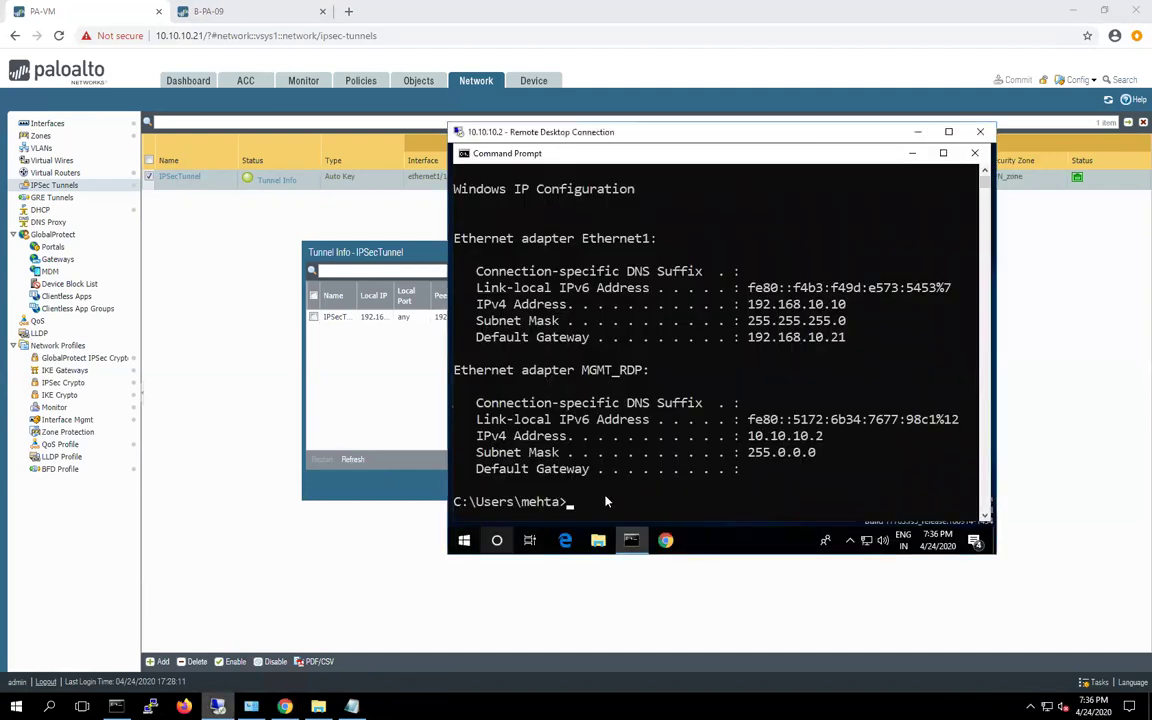
key("Escape")
type("ping ")
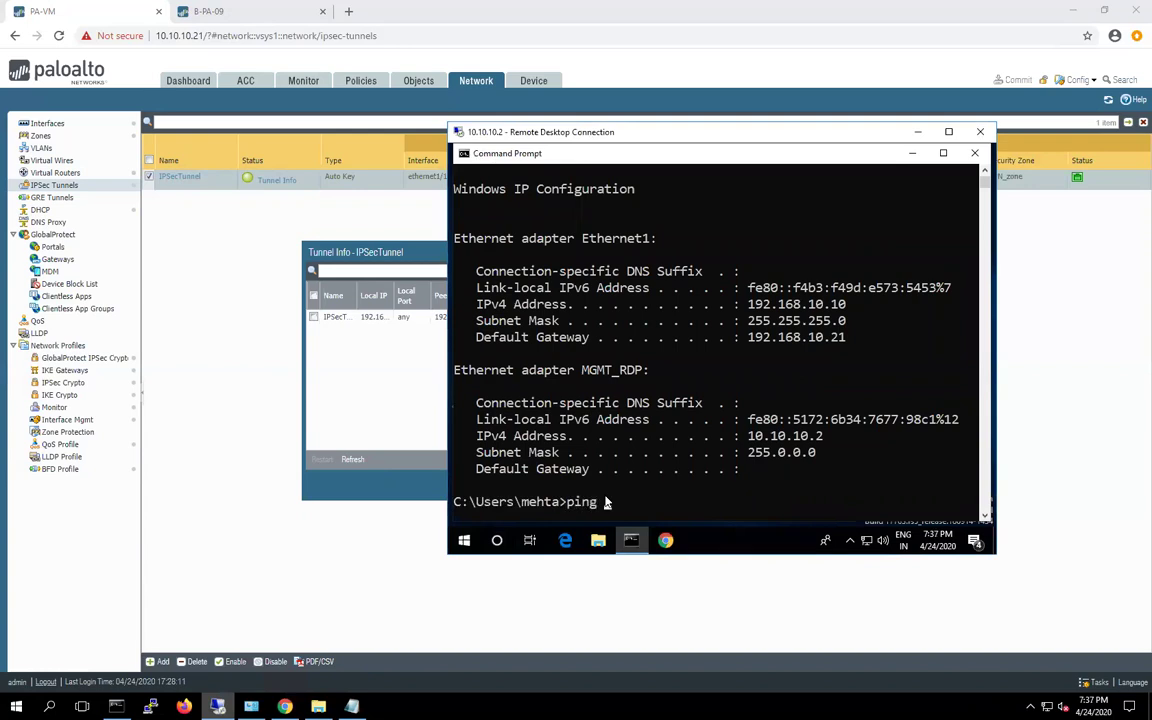
type("10.30.30.11")
key("Return")
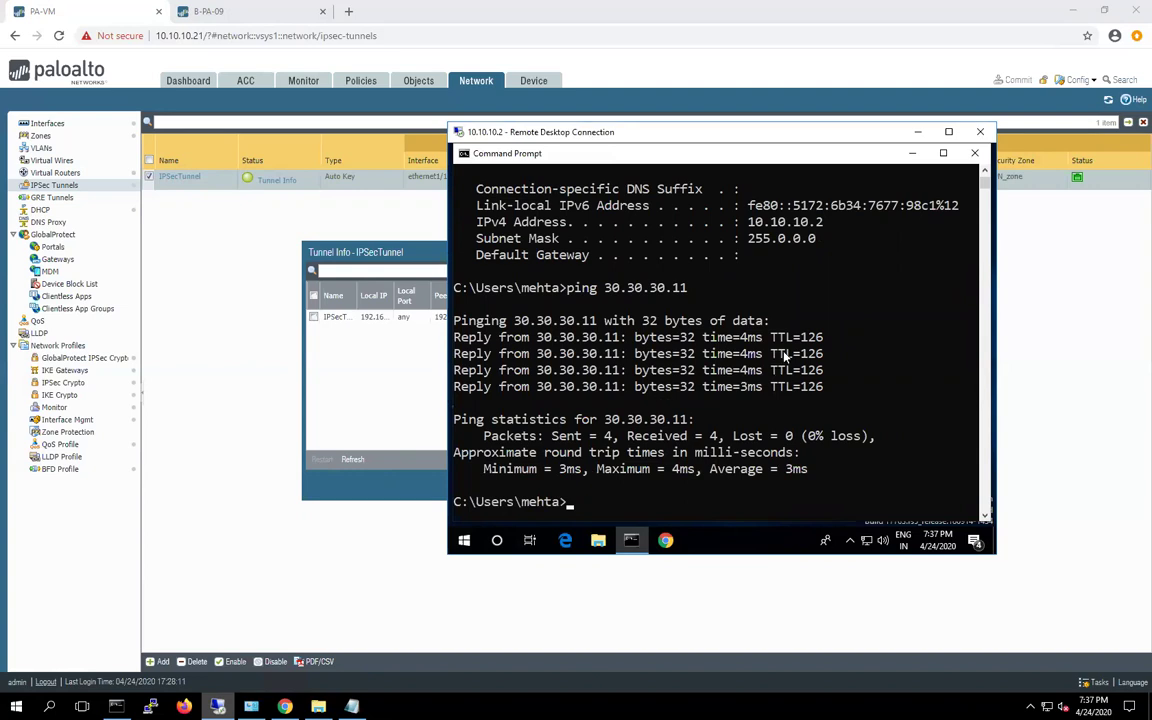
left_click(362, 328)
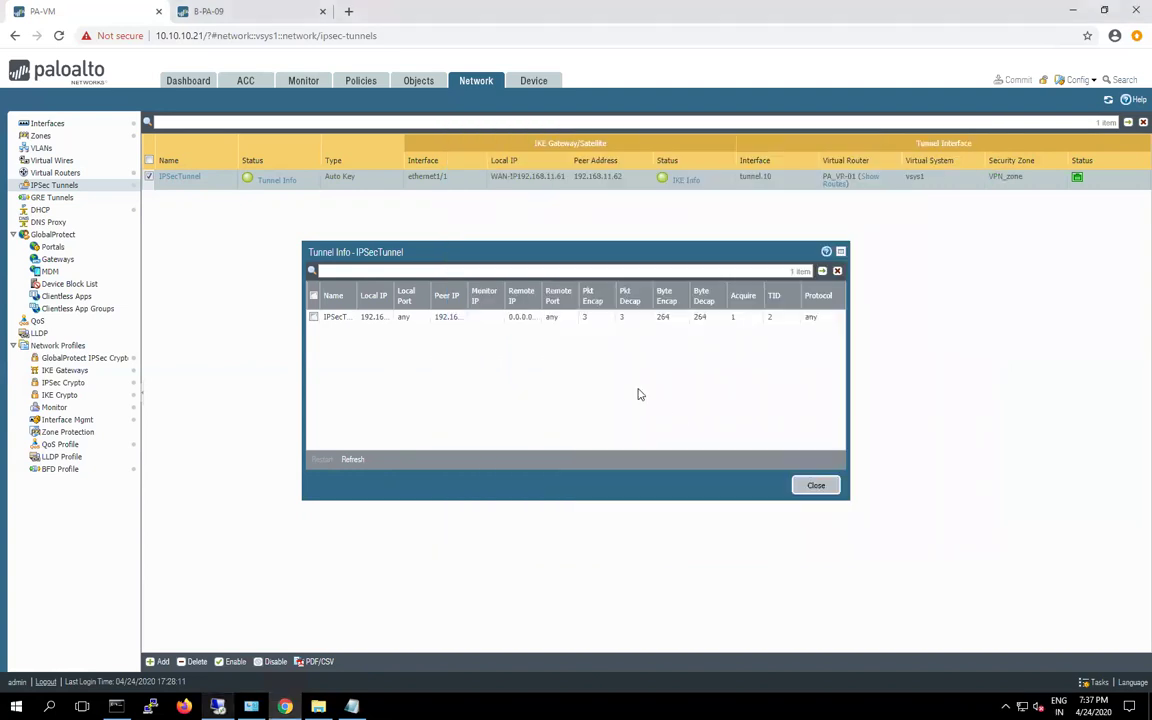
left_click(352, 459)
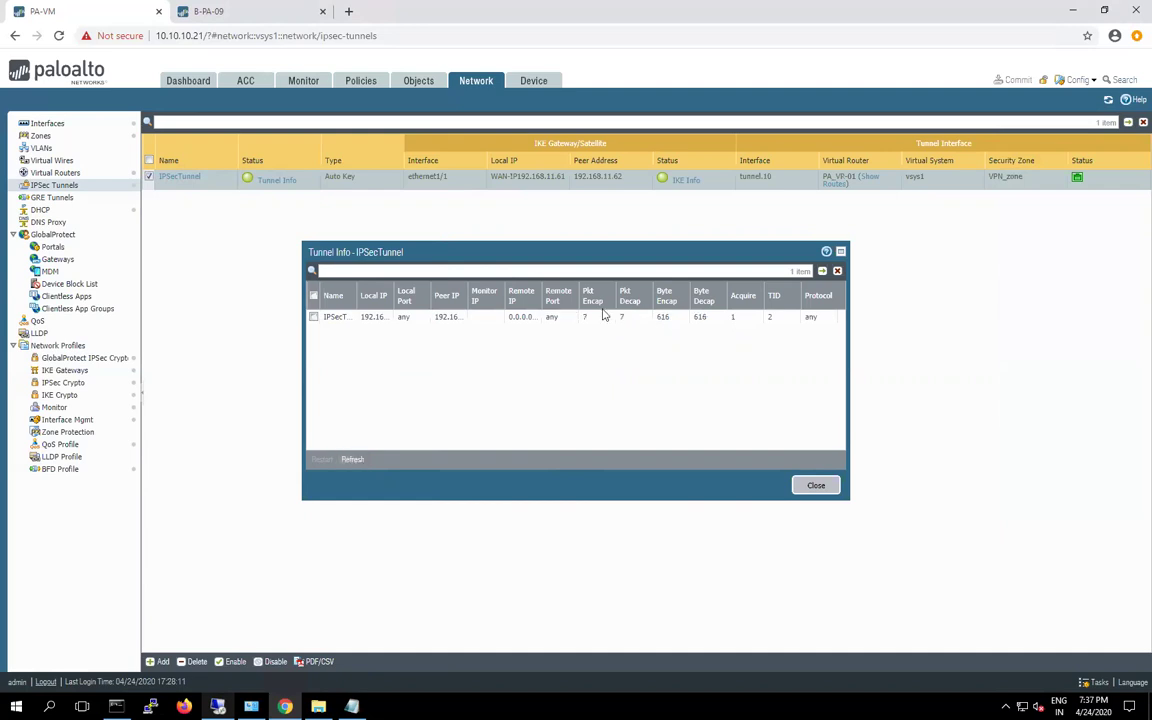